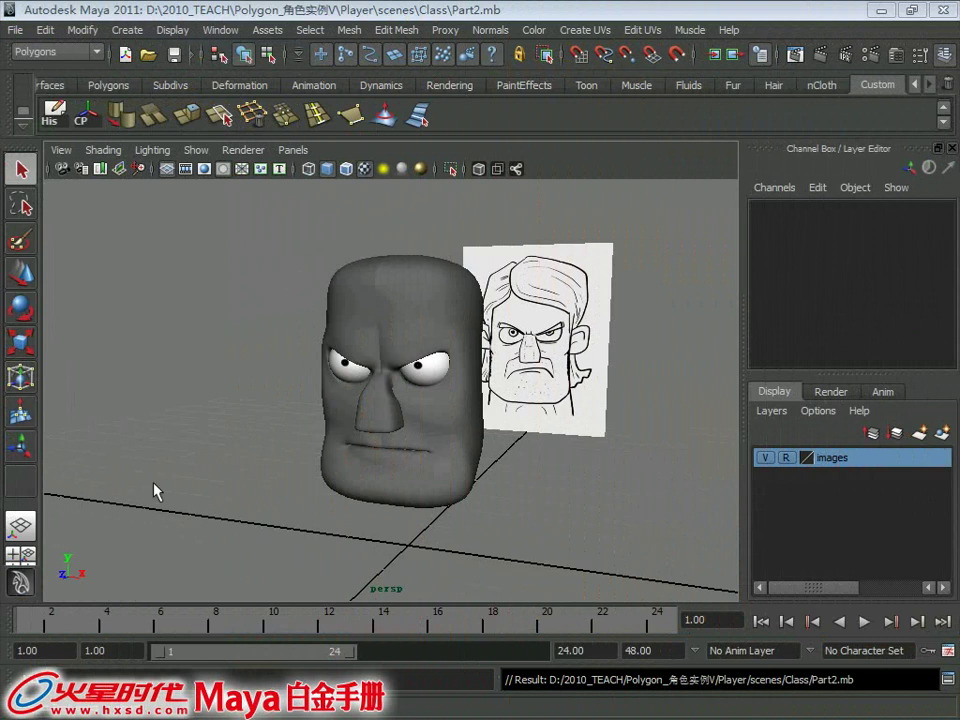
Orbit the head, switch to the zoomed-in front view over the reference, and open the Create menu.
alt+drag(371, 373, 380, 407)
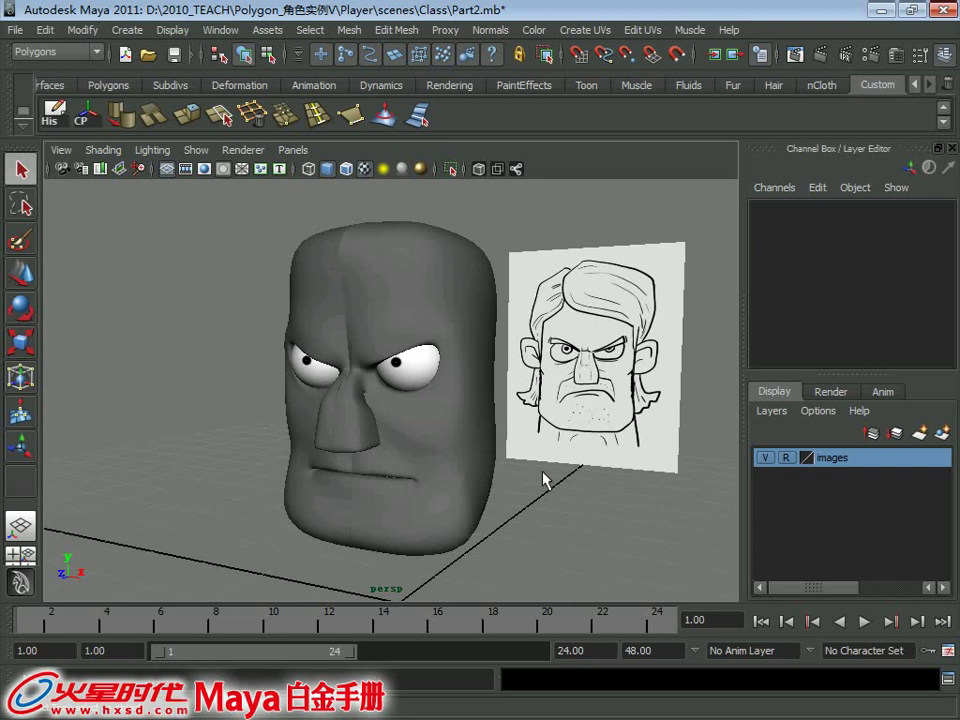
mouse_move(490, 453)
alt+mouse_down()
mouse_move(437, 407)
mouse_move(390, 396)
mouse_move(441, 418)
mouse_move(415, 425)
mouse_move(400, 480)
alt+mouse_up()
key(space)
key(bracketleft)
drag(427, 420, 204, 452)
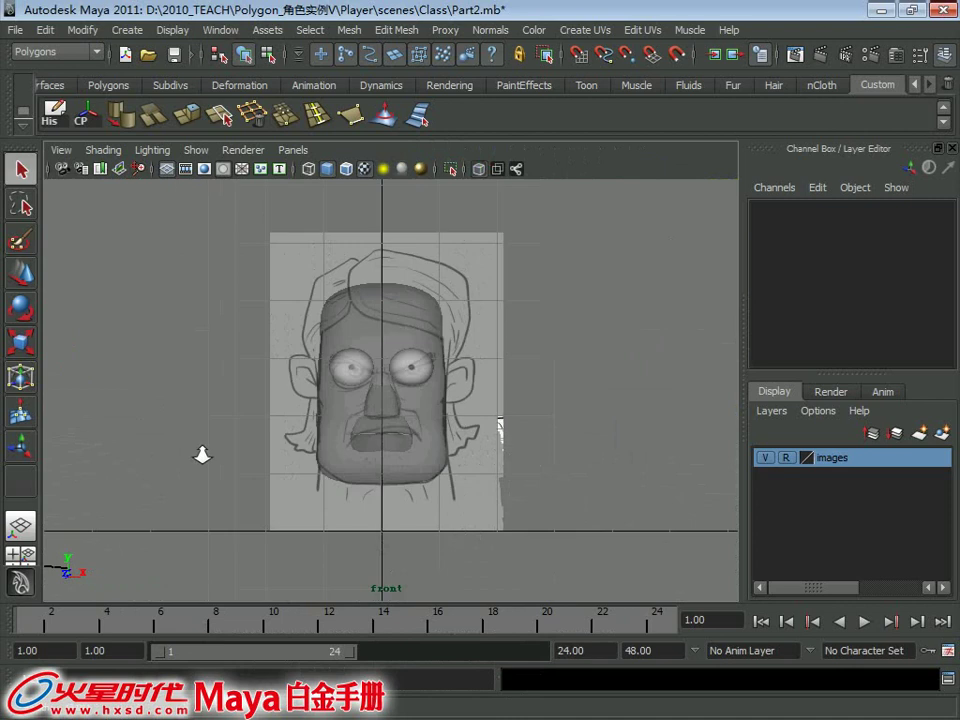
scroll(204, 452, up, 2)
scroll(214, 467, up, 2)
scroll(256, 318, up, 2)
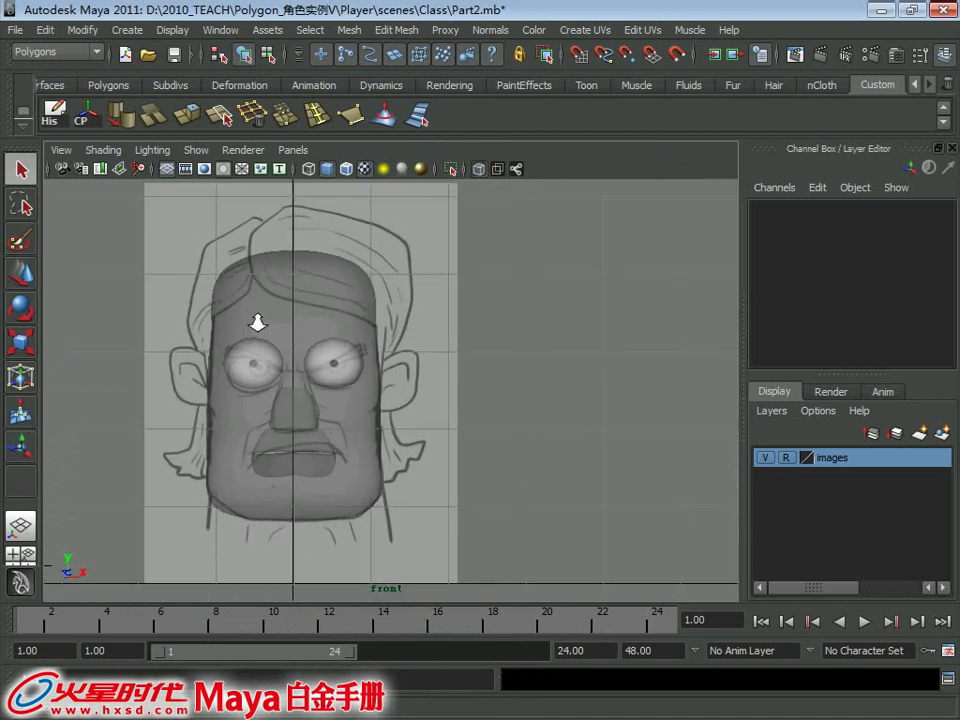
click(343, 30)
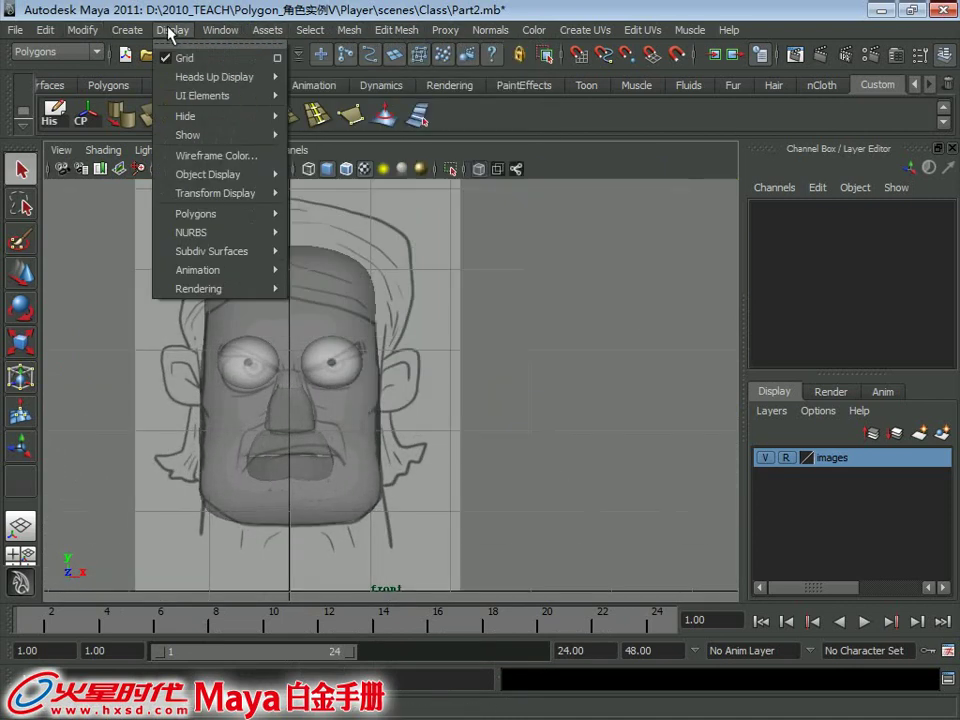
mouse_move(170, 77)
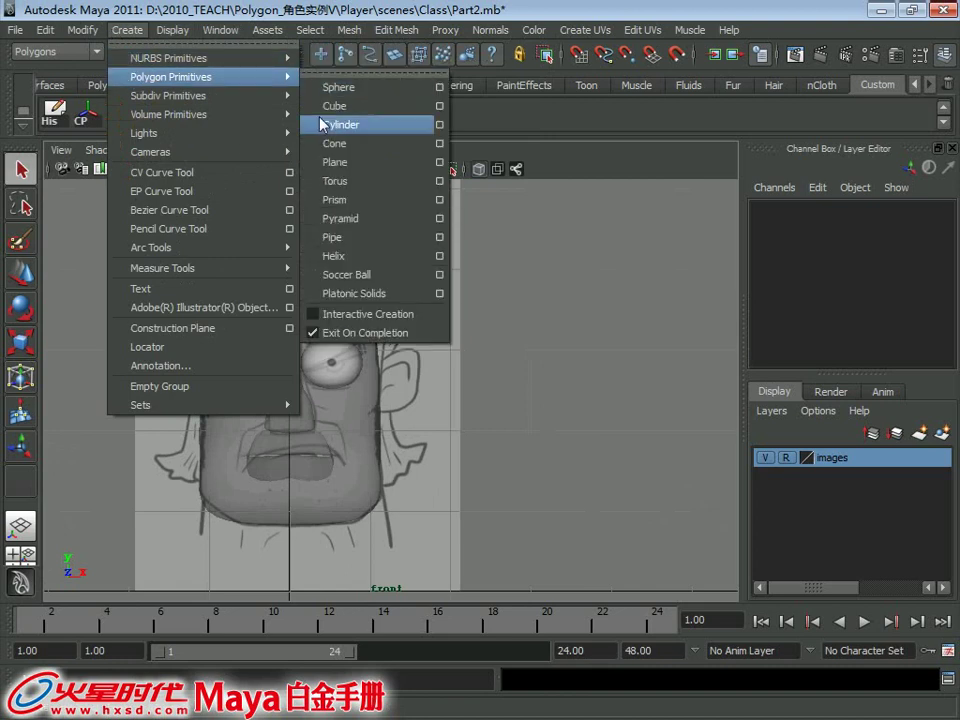
Create a polygon cube, move it up beside the head and apply Mesh > Smooth.
click(340, 107)
alt+middle_drag(396, 360, 358, 360)
key(w)
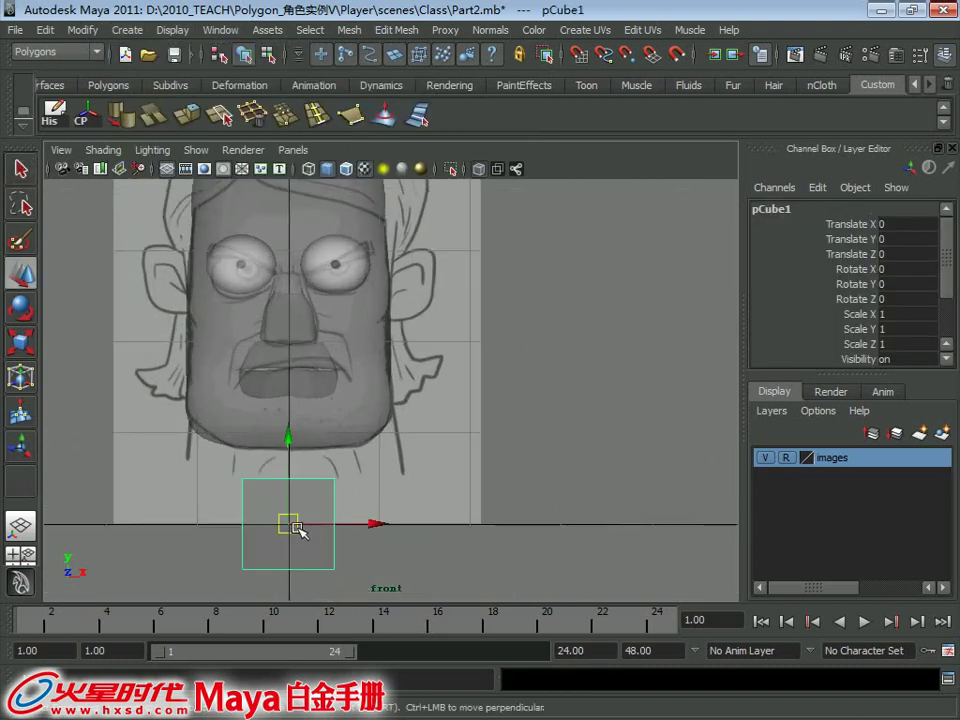
mouse_move(300, 526)
mouse_down()
mouse_move(507, 318)
mouse_move(482, 343)
mouse_up()
click(348, 30)
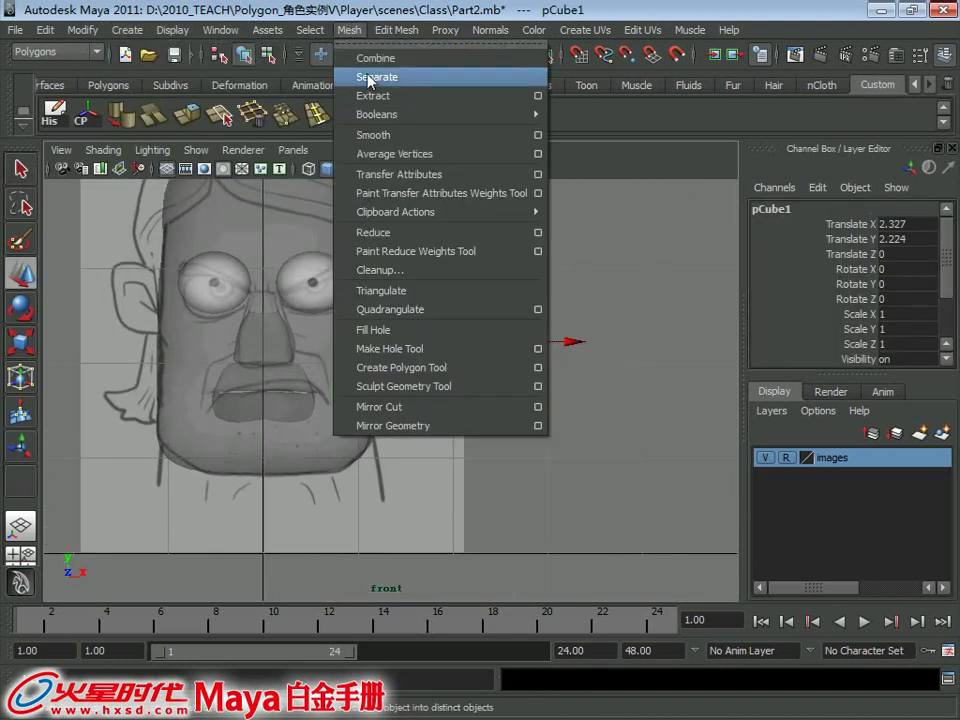
click(385, 135)
scroll(461, 285, up, 2)
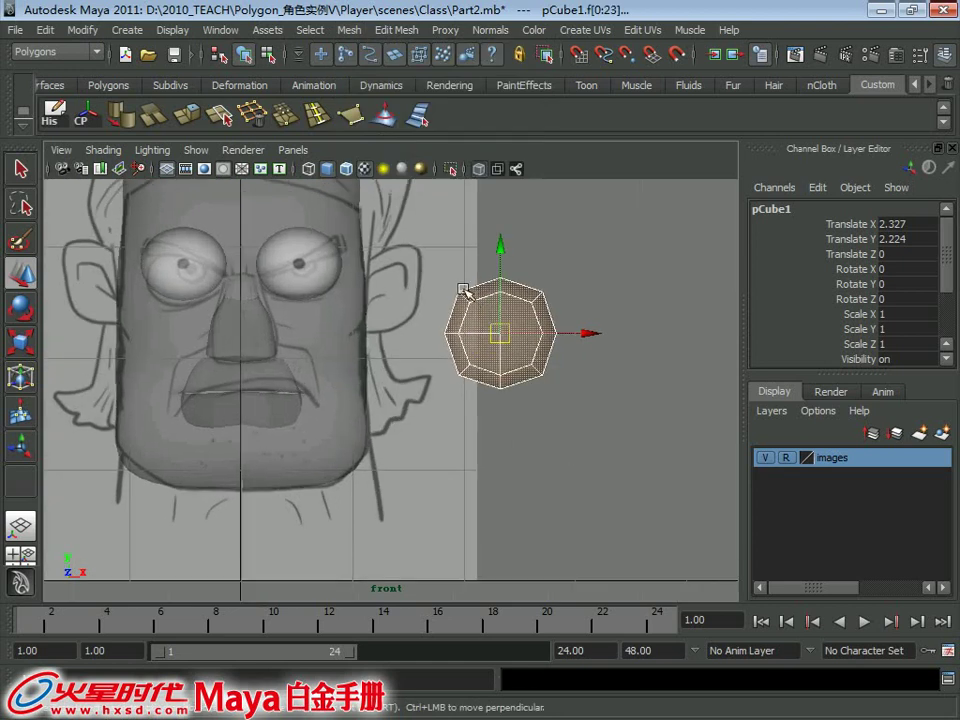
scroll(470, 300, up, 2)
Position the smoothed cube over the drawn ear and scale it down to fit the outline.
key(F8)
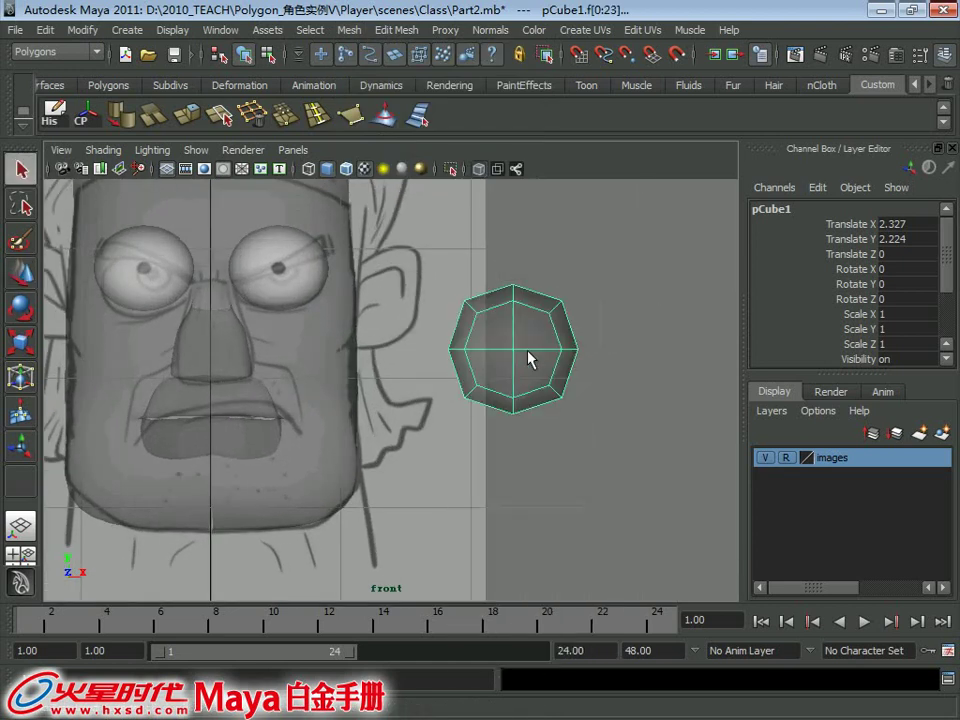
drag(514, 350, 401, 300)
scroll(467, 360, up, 2)
alt+middle_drag(467, 360, 507, 418)
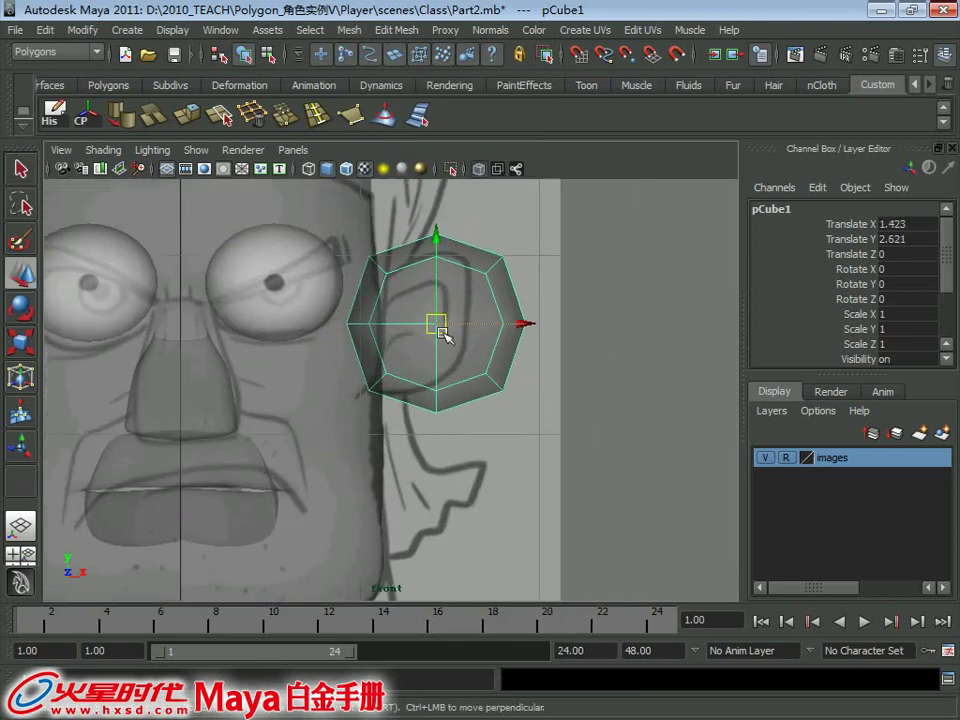
right_click(417, 300)
right_drag(417, 300, 346, 298)
click(375, 262)
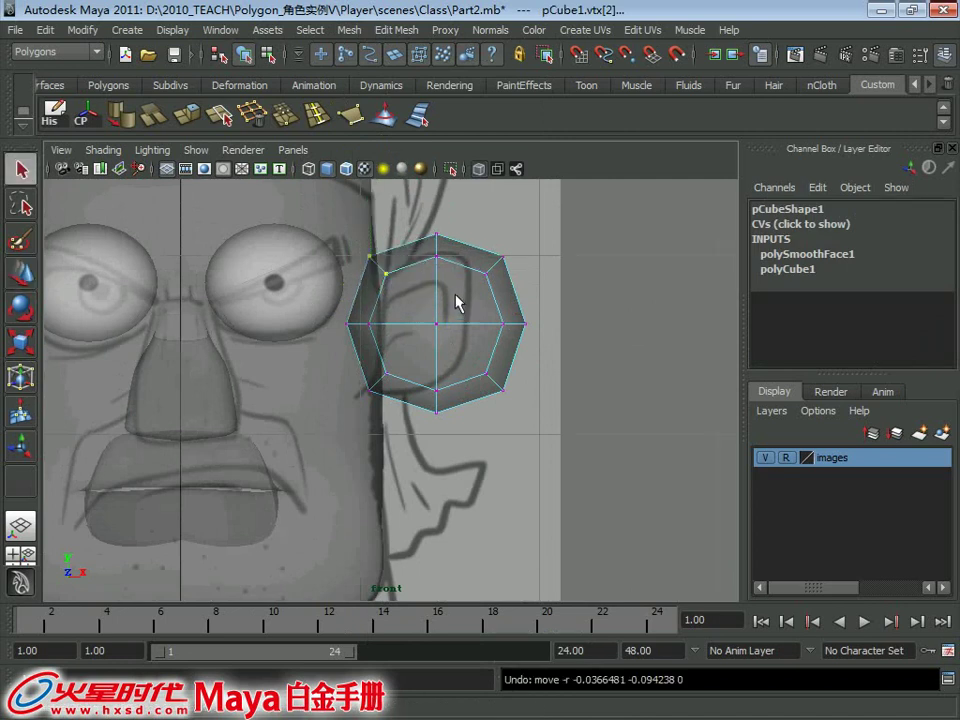
right_drag(456, 302, 531, 272)
key(r)
mouse_move(441, 326)
mouse_down()
mouse_move(397, 326)
mouse_move(415, 323)
mouse_up()
key(w)
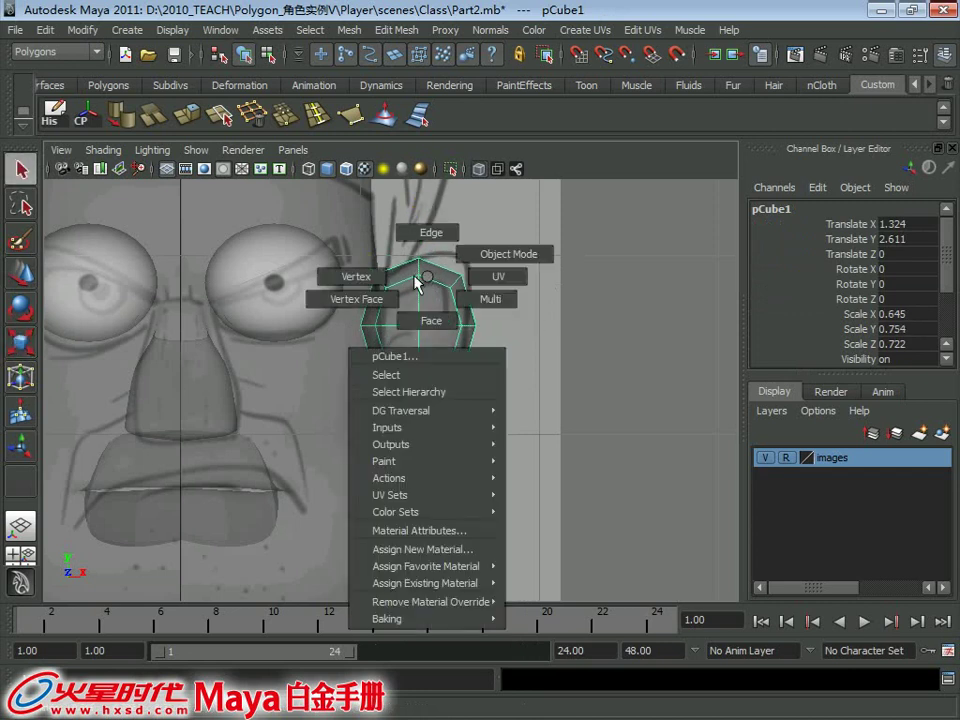
Move the piece's top-right vertex toward the ear outline and check it in perspective.
right_drag(428, 284, 358, 215)
click(461, 274)
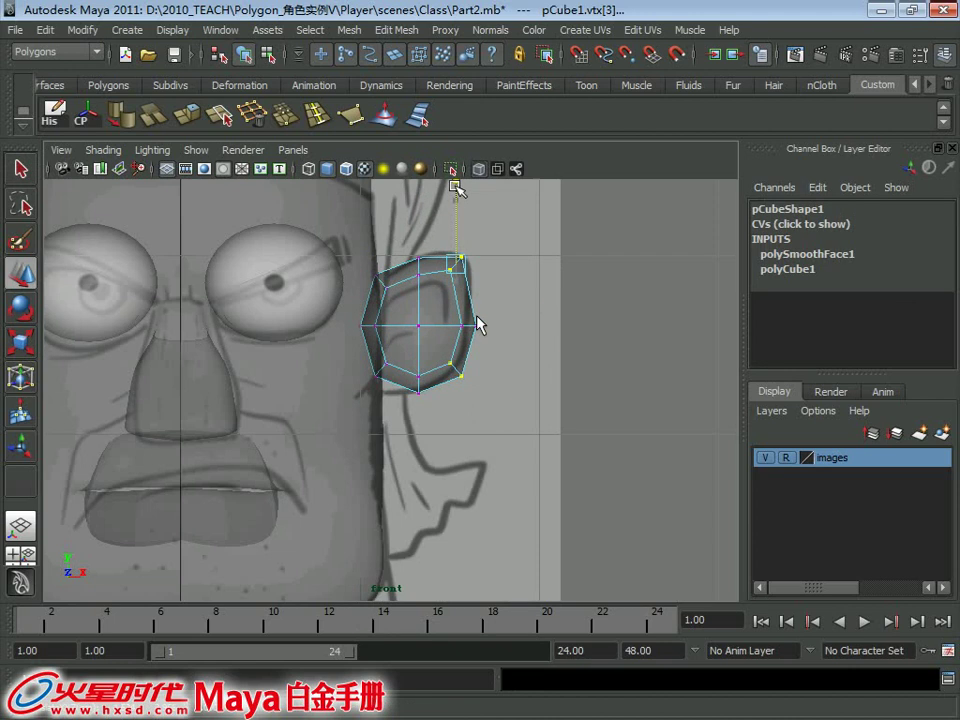
scroll(478, 324, up, 2)
mouse_move(390, 372)
alt+middle_down()
mouse_move(403, 367)
mouse_move(395, 370)
alt+middle_up()
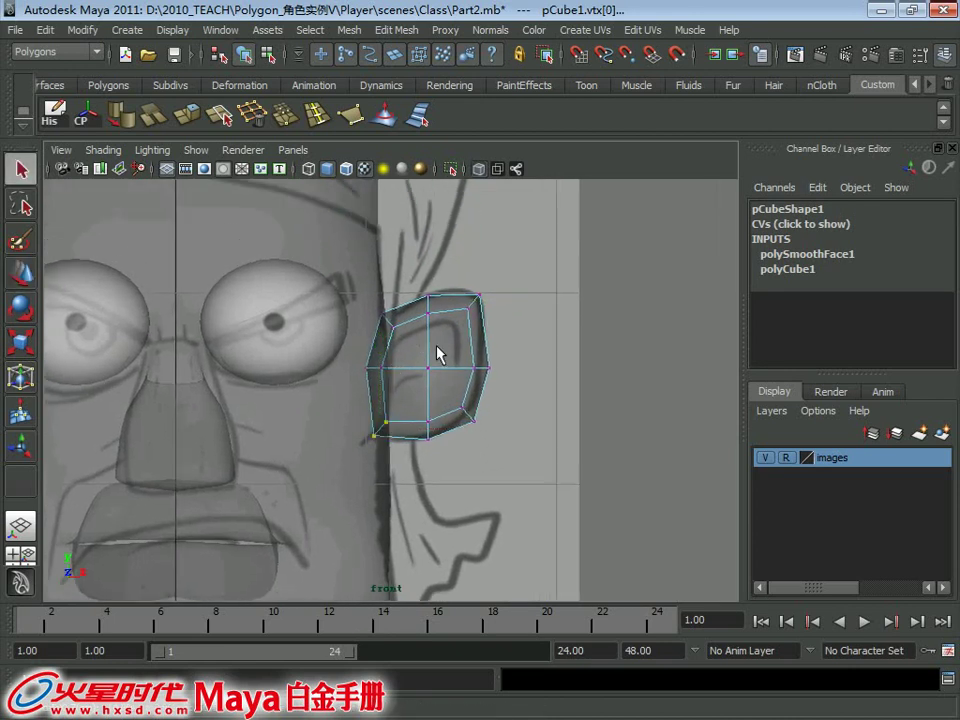
key(space)
key(space)
alt+drag(560, 390, 466, 395)
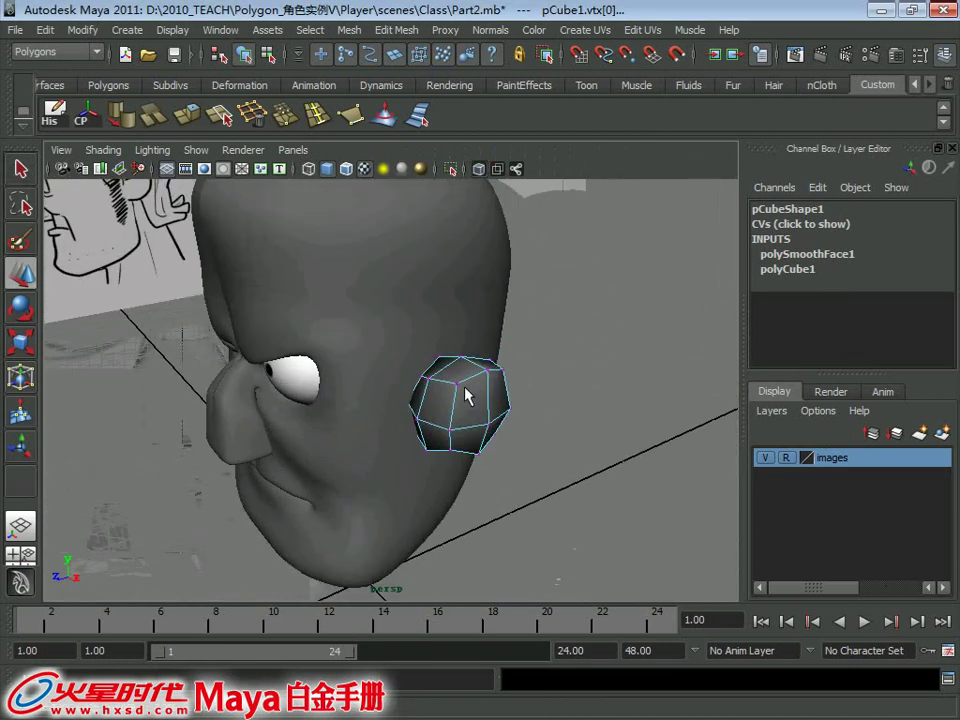
Rotate the ear piece about 25.4 degrees around Y in the side view.
right_drag(466, 395, 542, 294)
mouse_move(350, 298)
alt+mouse_down()
mouse_move(392, 435)
mouse_move(327, 478)
mouse_move(375, 478)
mouse_move(463, 392)
mouse_move(388, 392)
mouse_move(423, 410)
mouse_move(452, 386)
mouse_move(358, 381)
mouse_move(300, 400)
alt+mouse_up()
key(e)
key(space)
key(space)
scroll(632, 489, down, 3)
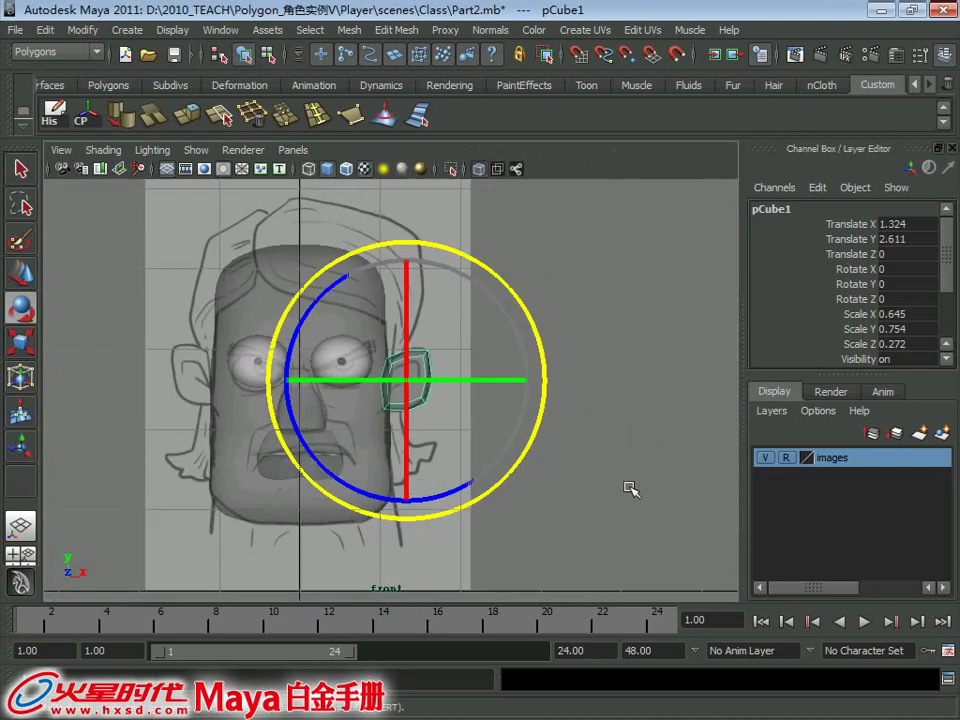
key(space)
key(space)
key(space)
scroll(257, 392, down, 3)
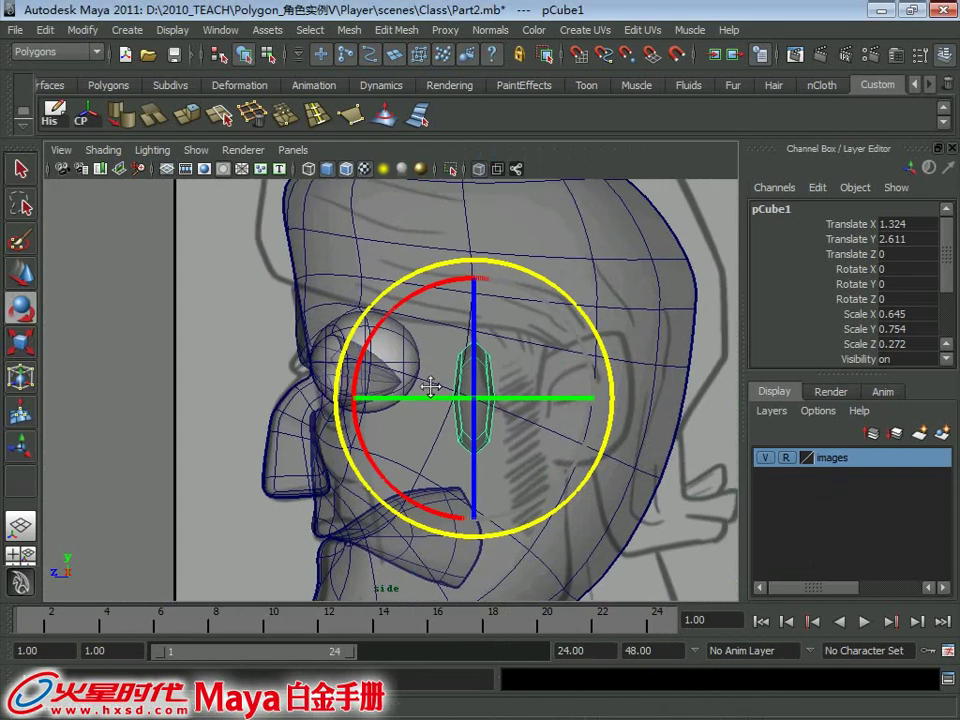
drag(536, 405, 579, 401)
Push the ear piece back along Z to about -0.612 against the head.
key(w)
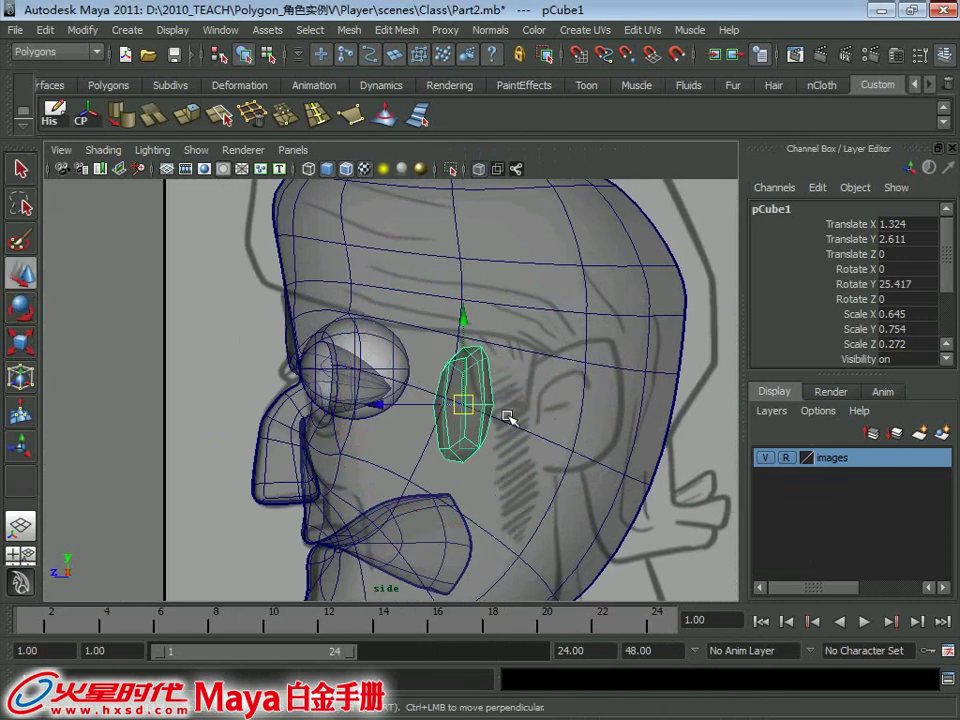
drag(381, 405, 468, 412)
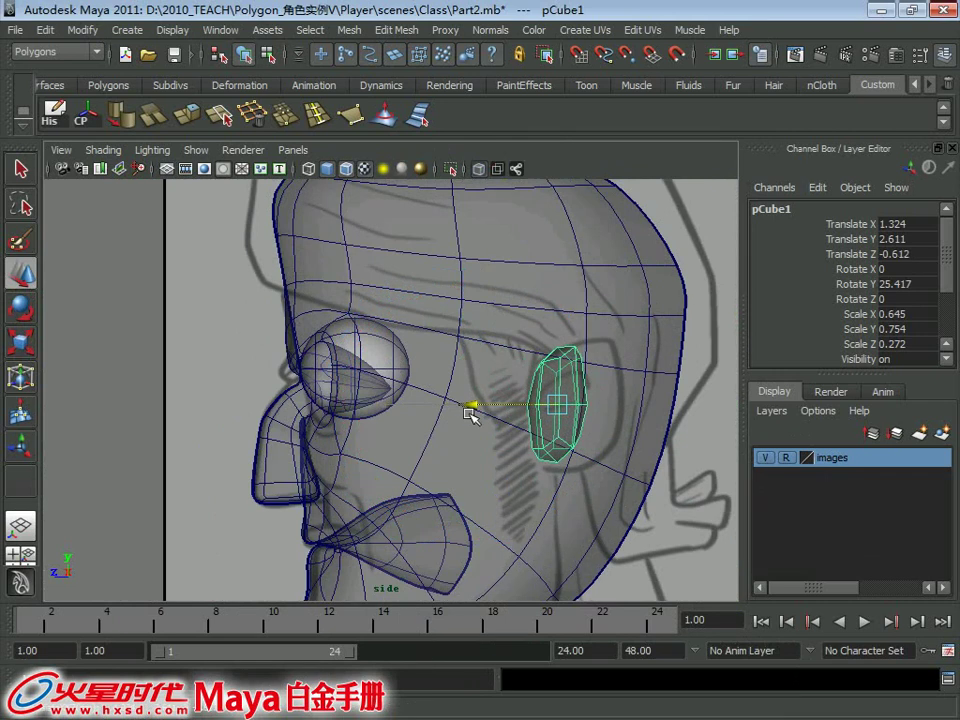
key(space)
key(space)
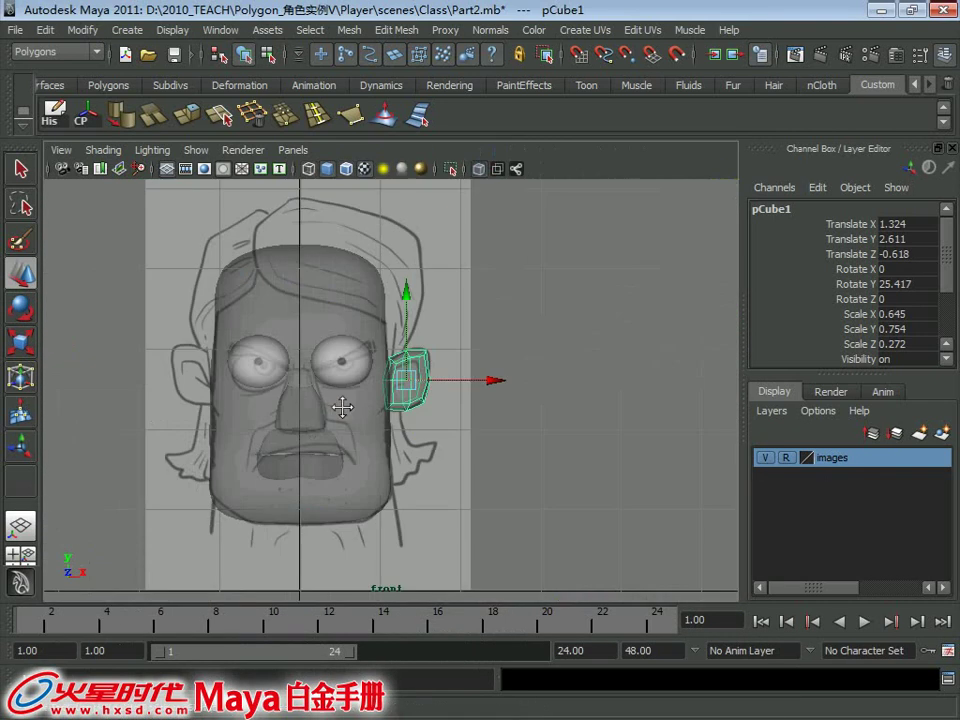
key(space)
key(space)
mouse_move(600, 330)
alt+mouse_down()
mouse_move(520, 330)
mouse_move(522, 365)
mouse_move(596, 422)
mouse_move(615, 336)
mouse_move(488, 340)
mouse_move(578, 418)
alt+mouse_up()
Select the head and move a column of its side vertices near the ear.
click(454, 364)
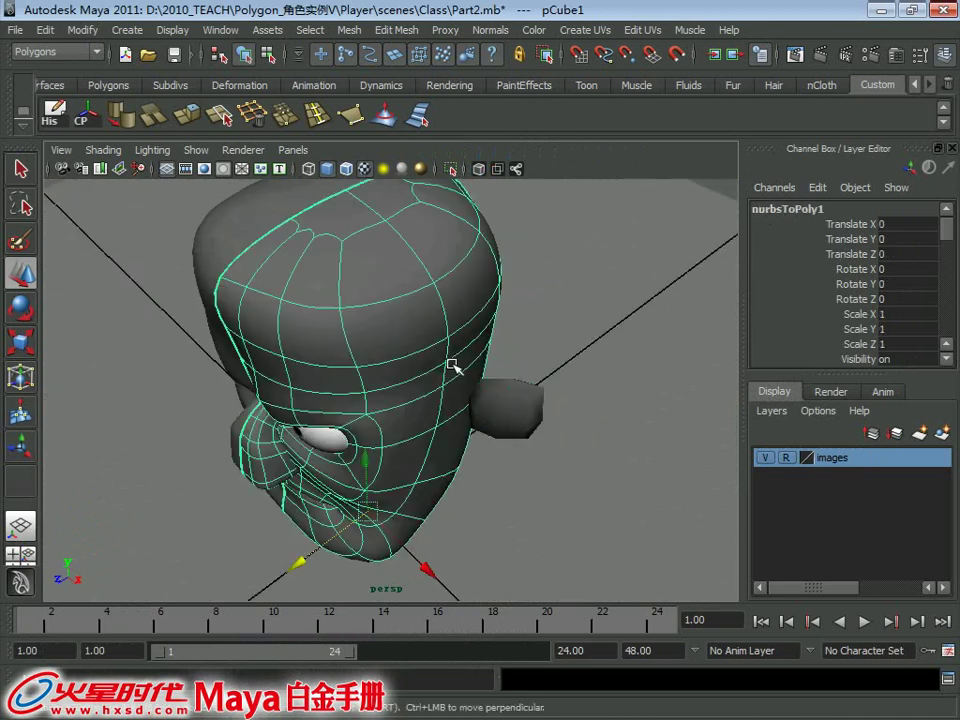
mouse_move(454, 364)
alt+mouse_down()
mouse_move(432, 343)
mouse_move(368, 347)
mouse_move(309, 375)
mouse_move(341, 339)
mouse_move(396, 366)
alt+mouse_up()
right_click(398, 345)
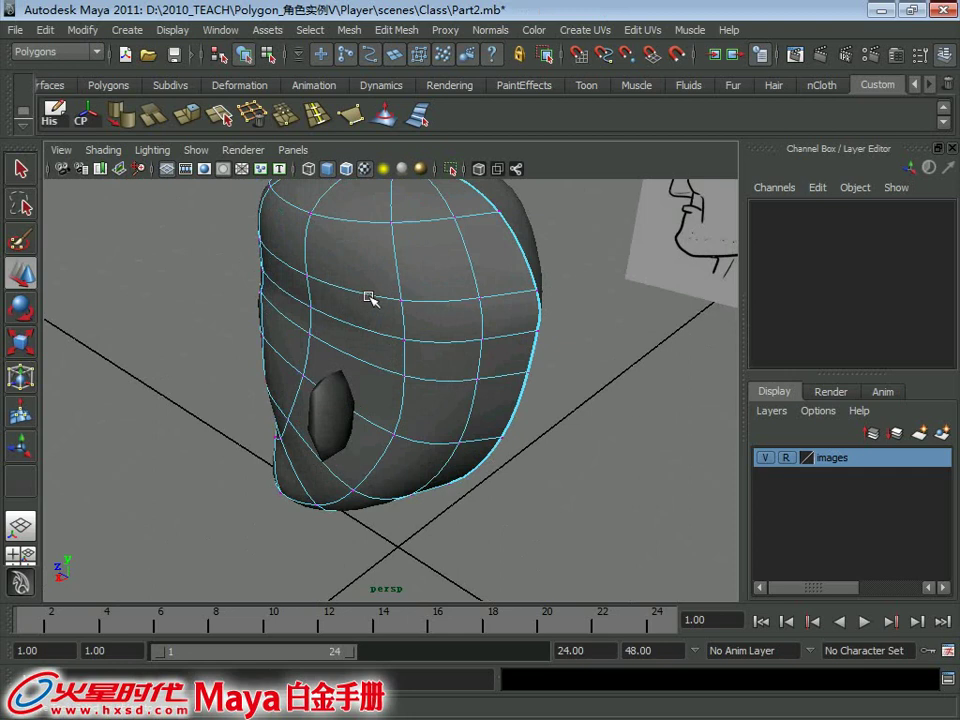
mouse_move(370, 298)
mouse_down()
mouse_move(422, 448)
mouse_move(326, 416)
mouse_move(336, 407)
mouse_move(507, 440)
mouse_move(489, 388)
mouse_move(444, 354)
mouse_move(462, 320)
mouse_move(439, 208)
mouse_up()
mouse_move(420, 300)
mouse_down()
mouse_move(368, 381)
mouse_move(601, 514)
mouse_move(548, 398)
mouse_move(553, 435)
mouse_move(531, 326)
mouse_move(380, 345)
mouse_move(420, 350)
mouse_move(404, 355)
mouse_up()
key(space)
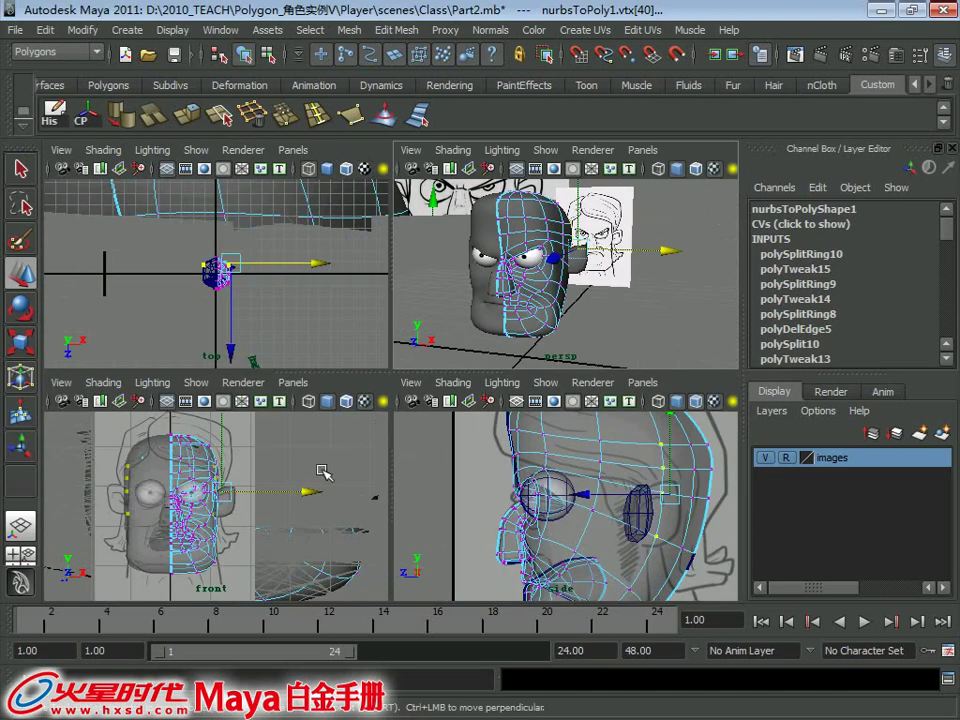
key(space)
mouse_move(514, 311)
alt+mouse_down()
mouse_move(484, 304)
mouse_move(497, 401)
mouse_move(395, 316)
alt+mouse_up()
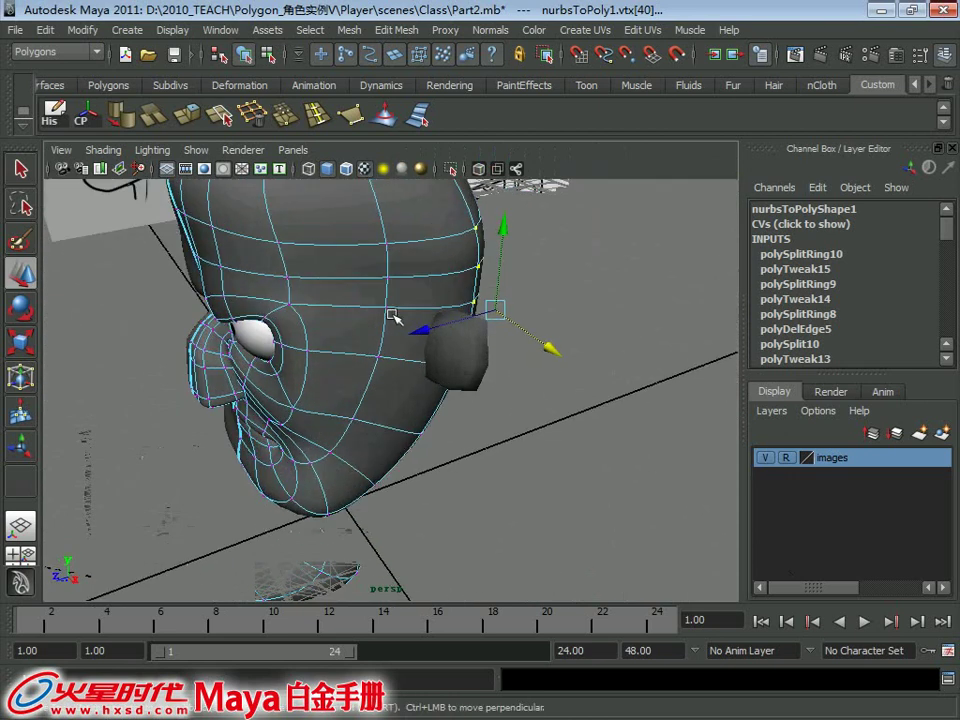
Adjust another vertex near the ear, undo one move, and reselect the ear piece.
click(380, 360)
mouse_move(380, 360)
alt+mouse_down()
mouse_move(446, 428)
mouse_move(392, 279)
alt+mouse_up()
key(ctrl+z)
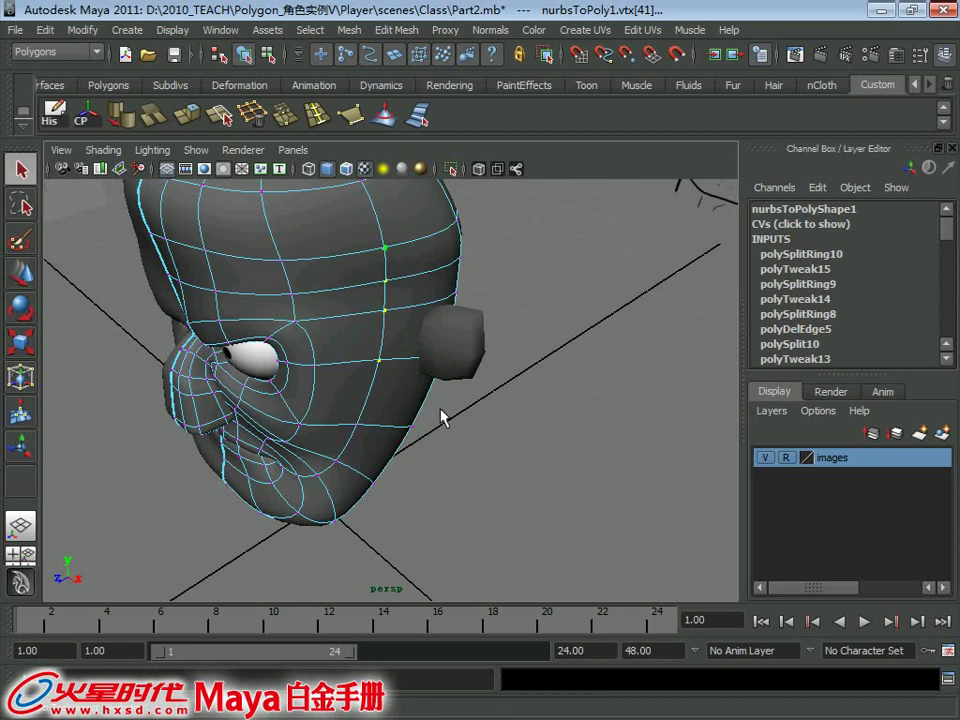
key(w)
mouse_move(443, 418)
alt+mouse_down()
mouse_move(445, 398)
mouse_move(465, 379)
alt+mouse_up()
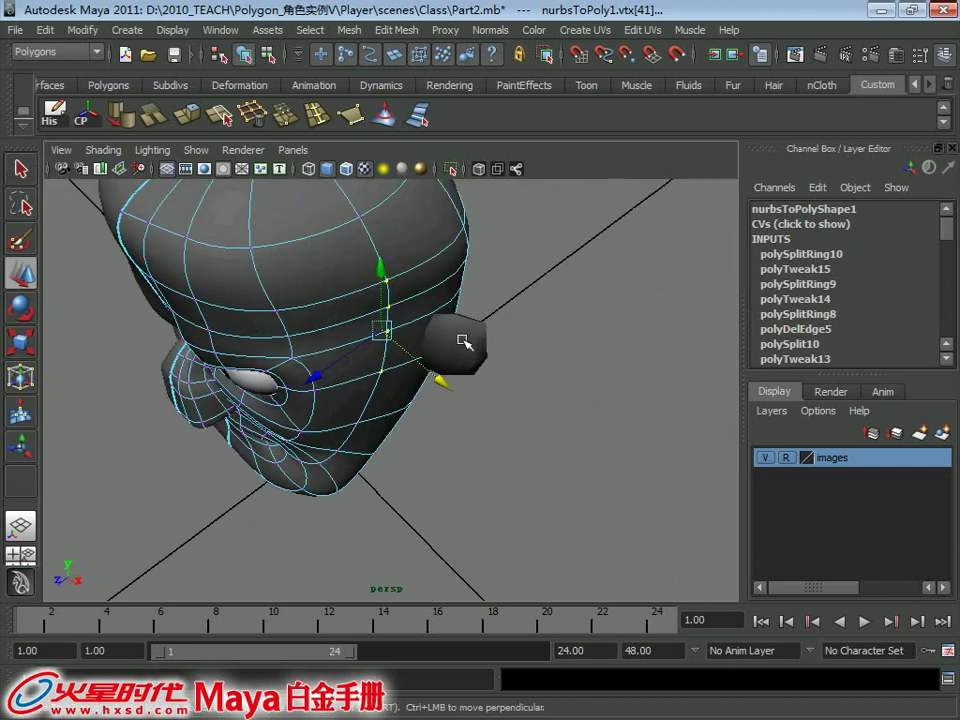
key(F8)
key(q)
click(455, 350)
mouse_move(533, 357)
alt+mouse_down()
mouse_move(381, 271)
mouse_move(441, 281)
alt+mouse_up()
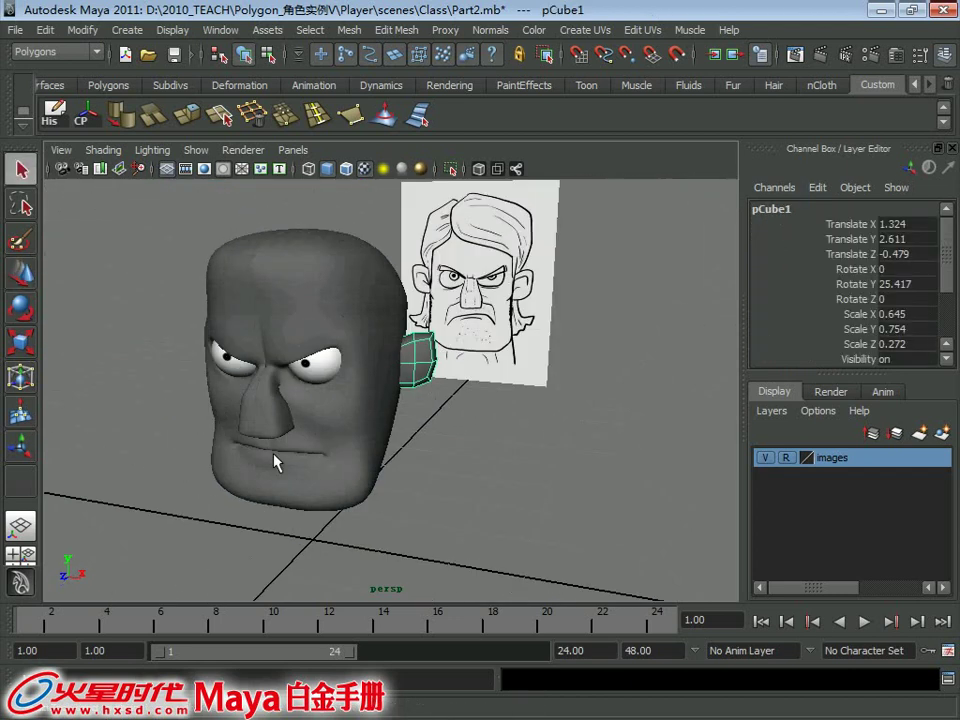
Select the ear piece's front faces, extrude them and scale the new face inward.
key(space)
key(space)
alt+right_drag(306, 424, 459, 446)
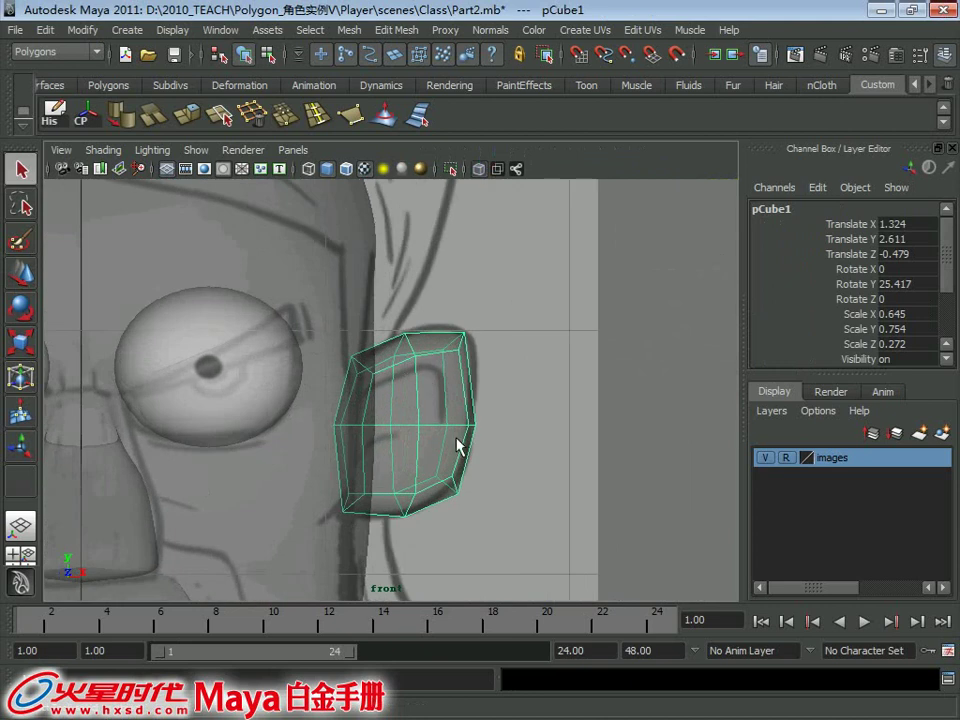
right_drag(426, 315, 426, 360)
click(400, 405)
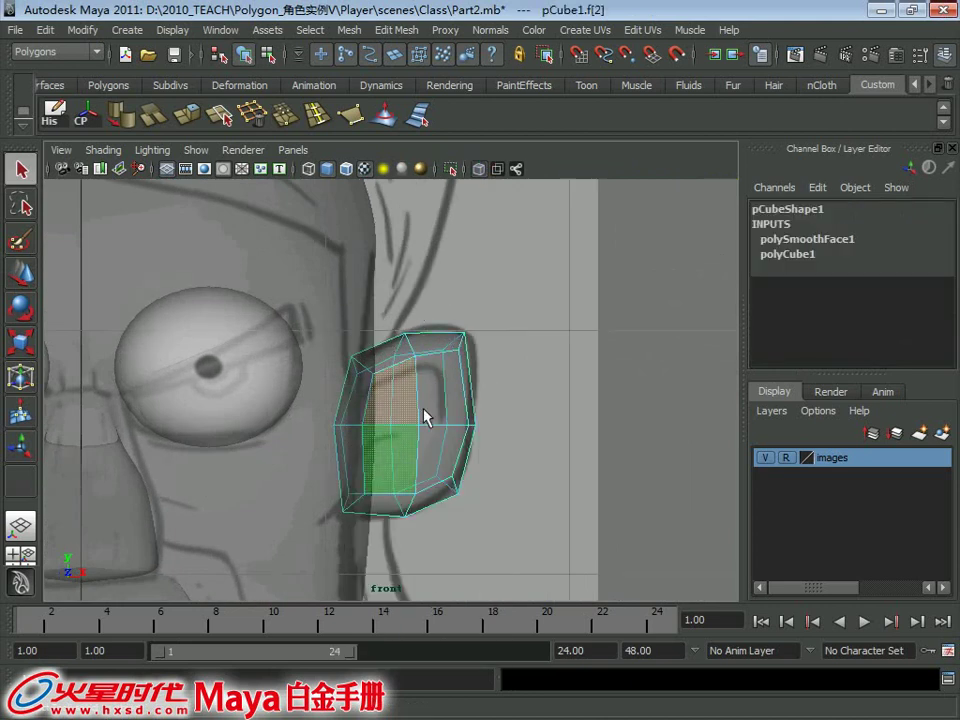
drag(432, 452, 499, 439)
scroll(499, 439, up, 2)
key(w)
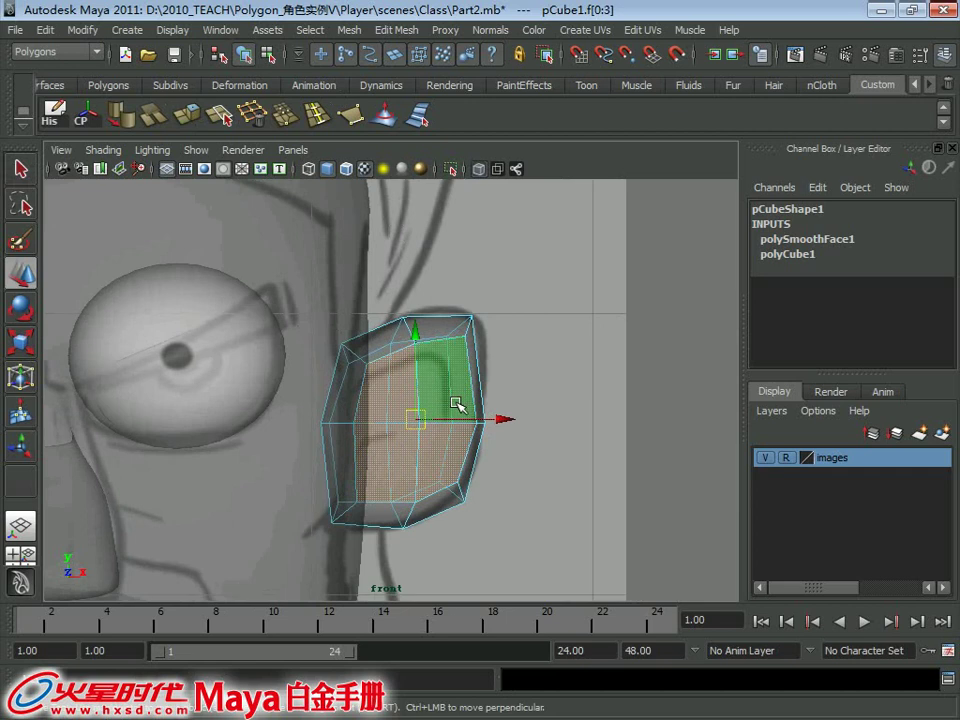
key(ctrl+e)
drag(428, 407, 390, 421)
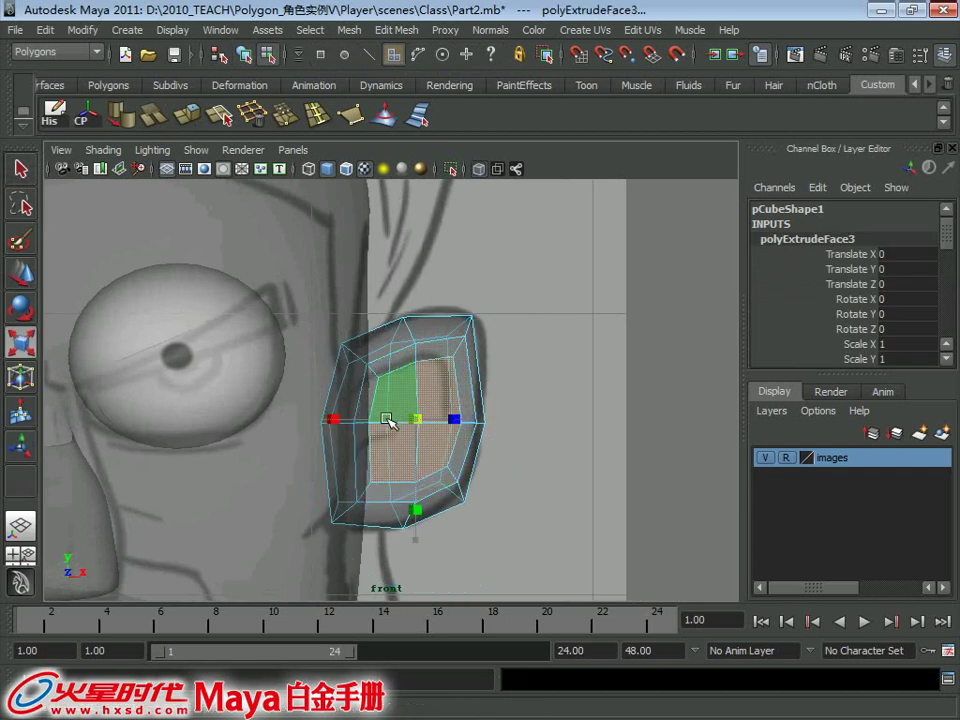
key(w)
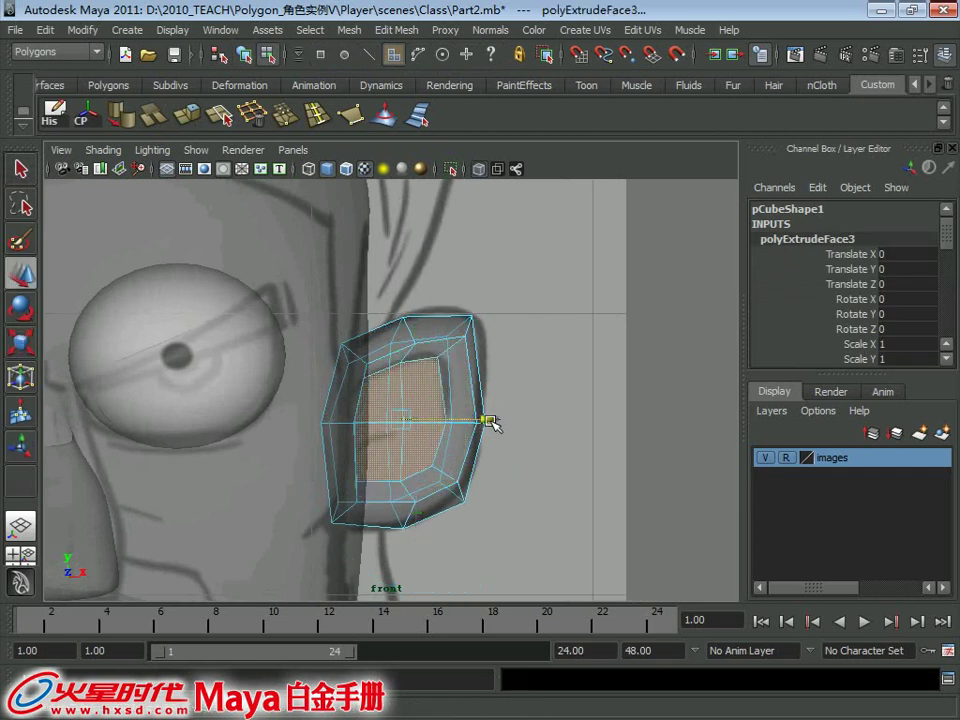
Extrude the selected ear face a second time, checking it in perspective.
key(space)
drag(490, 422, 472, 440)
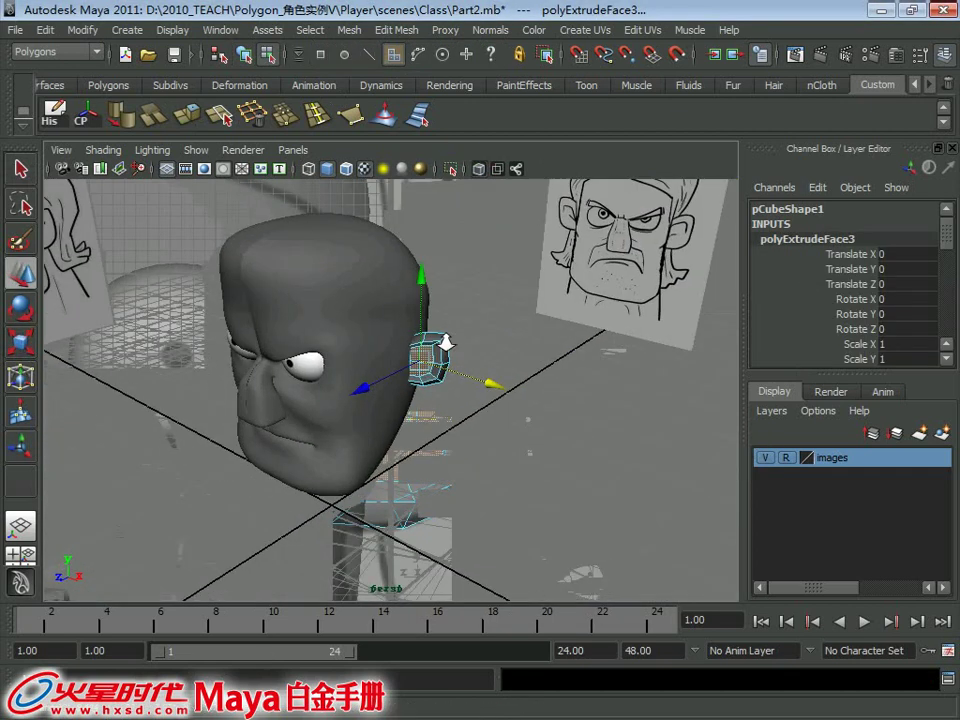
scroll(440, 428, up, 3)
scroll(406, 380, up, 2)
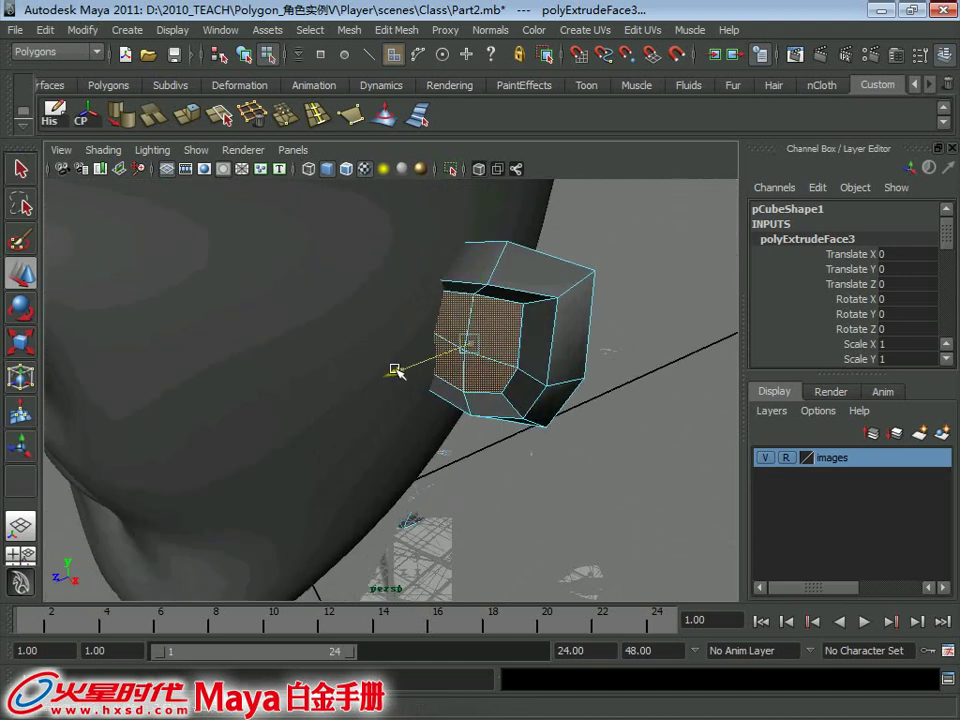
mouse_move(419, 361)
alt+mouse_down()
mouse_move(400, 366)
mouse_move(402, 408)
mouse_move(450, 343)
mouse_move(435, 360)
mouse_move(428, 332)
mouse_move(465, 360)
mouse_move(401, 426)
alt+mouse_up()
key(g)
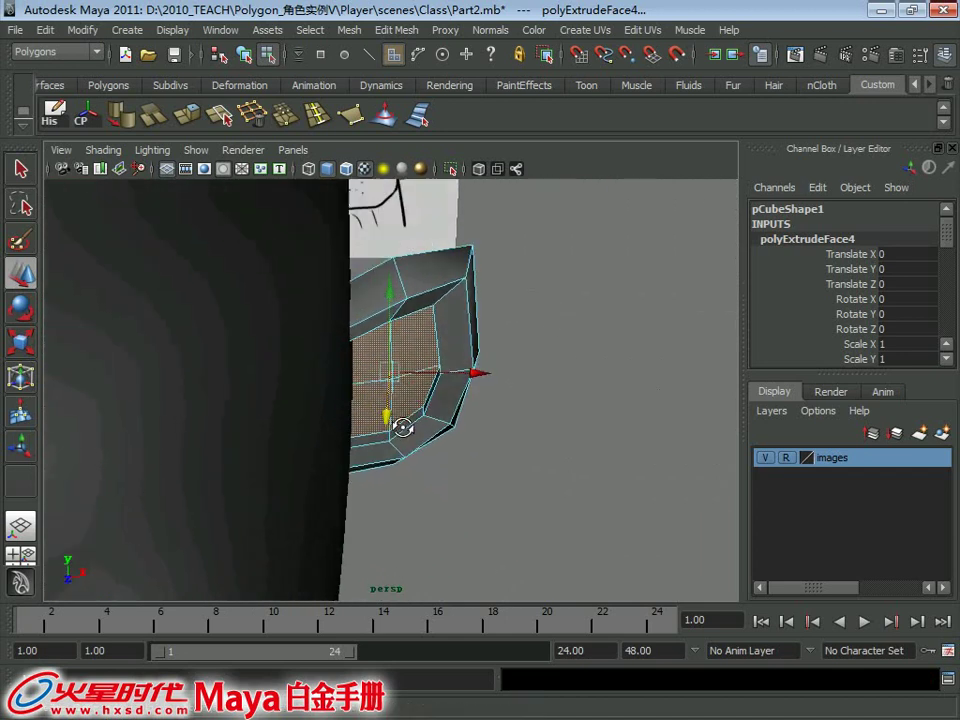
mouse_move(372, 377)
alt+mouse_down()
mouse_move(381, 368)
mouse_move(424, 420)
alt+mouse_up()
key(q)
Select a face on the ear's lower rim and extrude it a third time.
right_drag(426, 318, 424, 360)
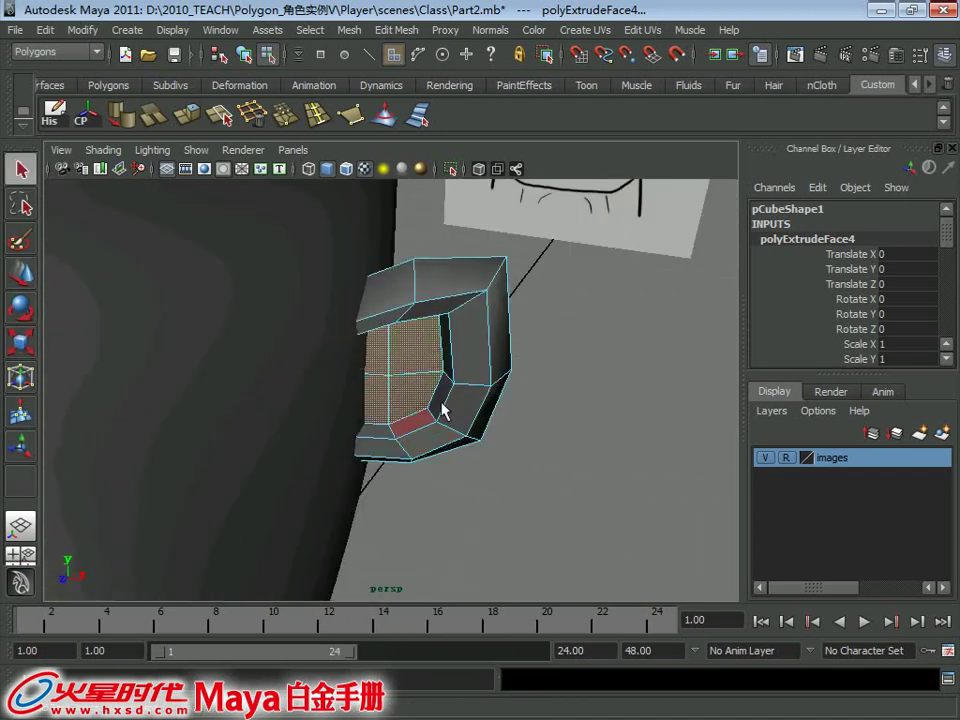
mouse_move(443, 410)
alt+mouse_down()
mouse_move(401, 332)
mouse_move(437, 437)
alt+mouse_up()
alt+right_drag(437, 437, 418, 458)
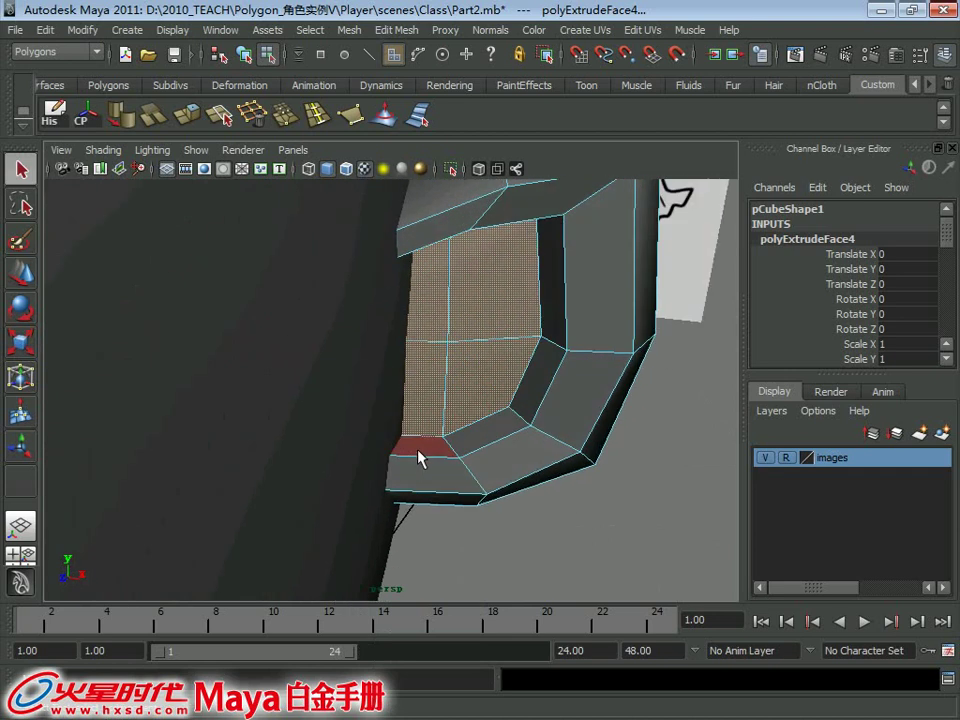
click(463, 437)
mouse_move(467, 435)
alt+mouse_down()
mouse_move(414, 456)
mouse_move(440, 400)
mouse_move(414, 388)
mouse_move(403, 440)
alt+mouse_up()
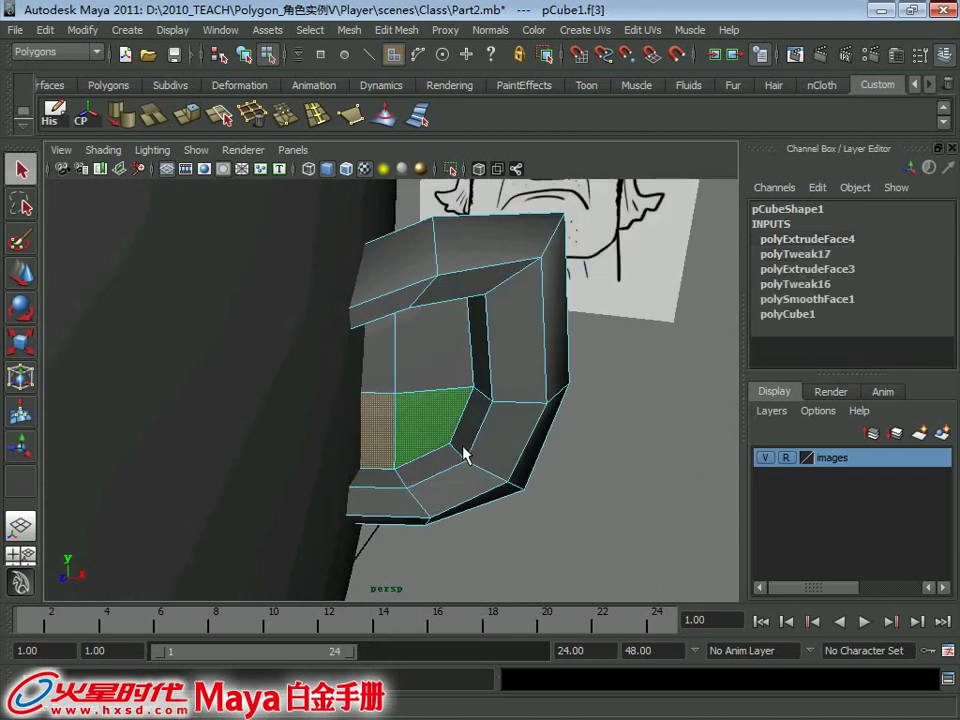
alt+drag(463, 455, 369, 375)
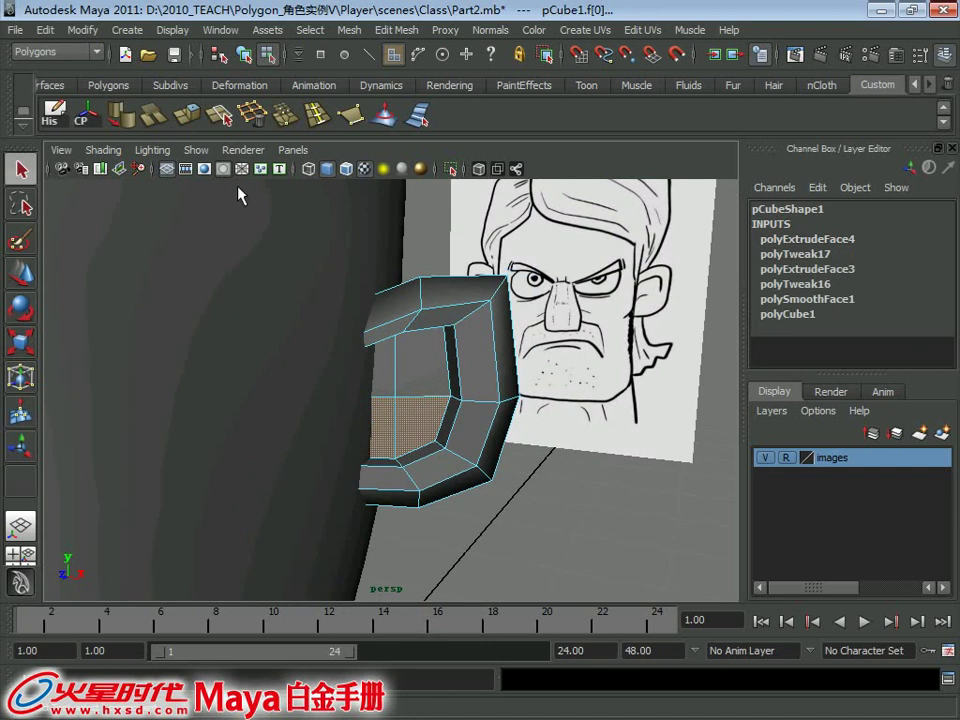
key(ctrl+e)
mouse_move(240, 195)
alt+mouse_down()
mouse_move(354, 443)
mouse_move(418, 437)
mouse_move(471, 349)
mouse_move(476, 364)
mouse_move(395, 383)
alt+mouse_up()
key(w)
Return the ear mesh to object mode and turn on smooth preview (3).
key(space)
key(space)
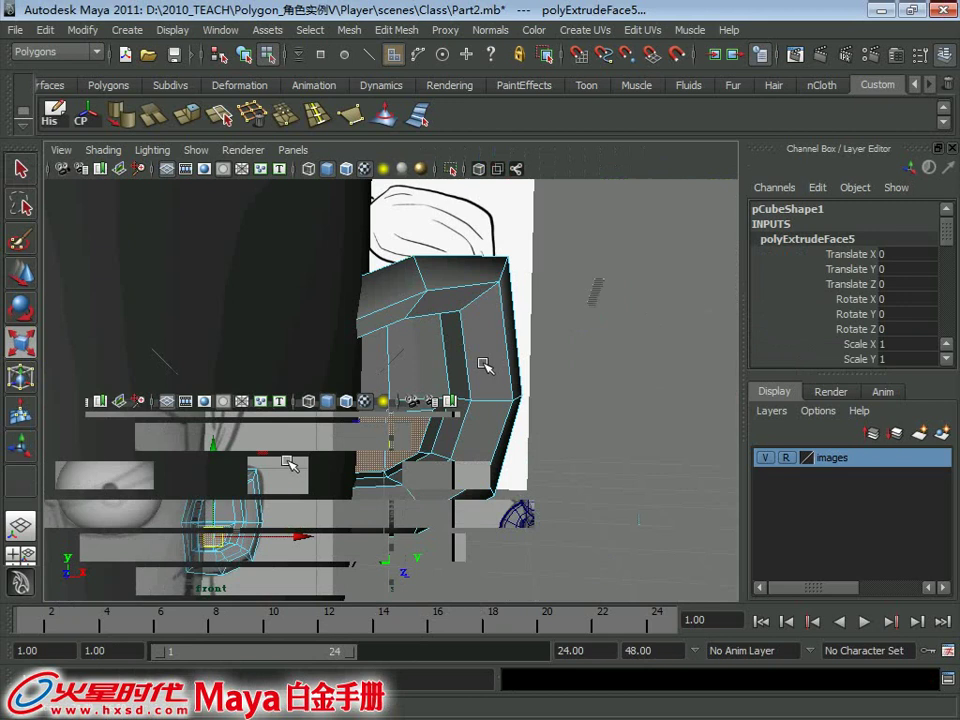
right_drag(441, 316, 477, 370)
key(F8)
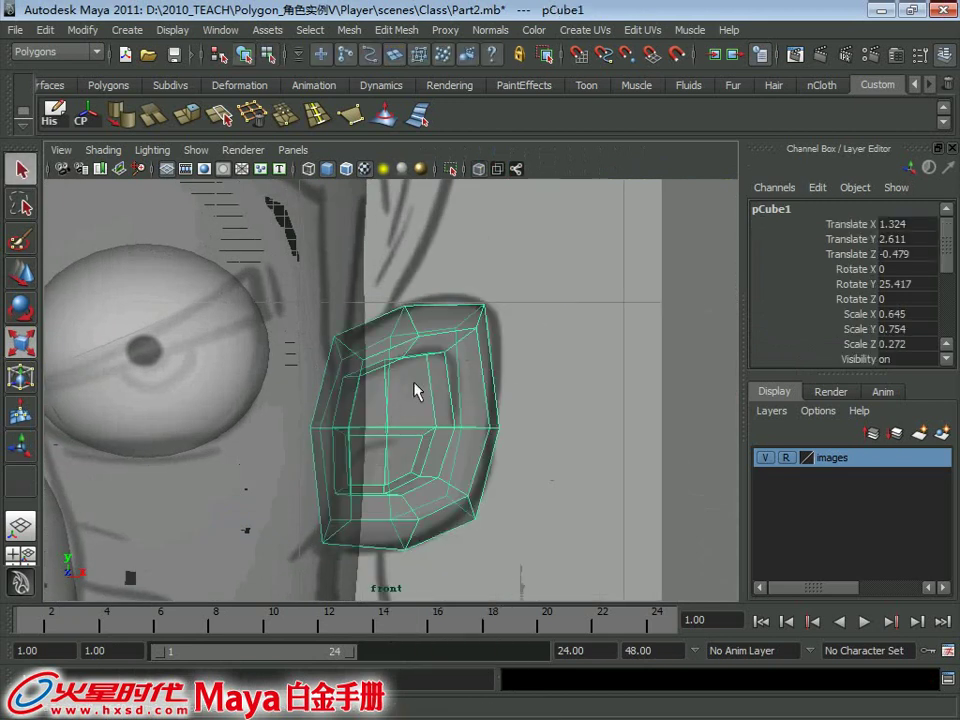
key(3)
Move the rim vertices in the front view to follow the sketched ear's folds.
right_drag(426, 315, 347, 315)
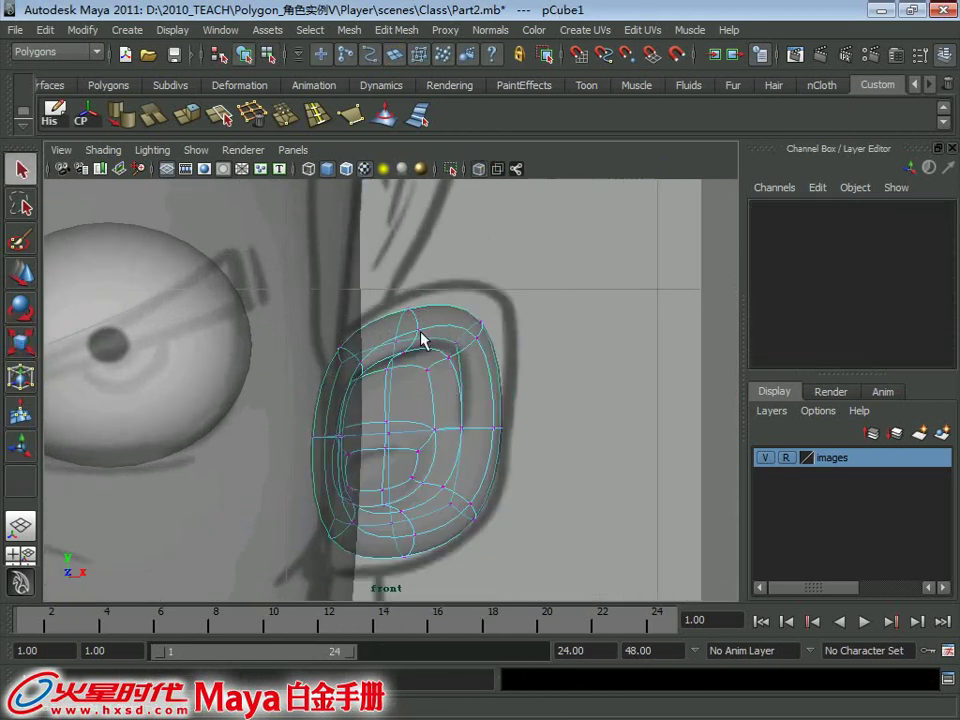
scroll(416, 268, up, 2)
drag(415, 264, 520, 383)
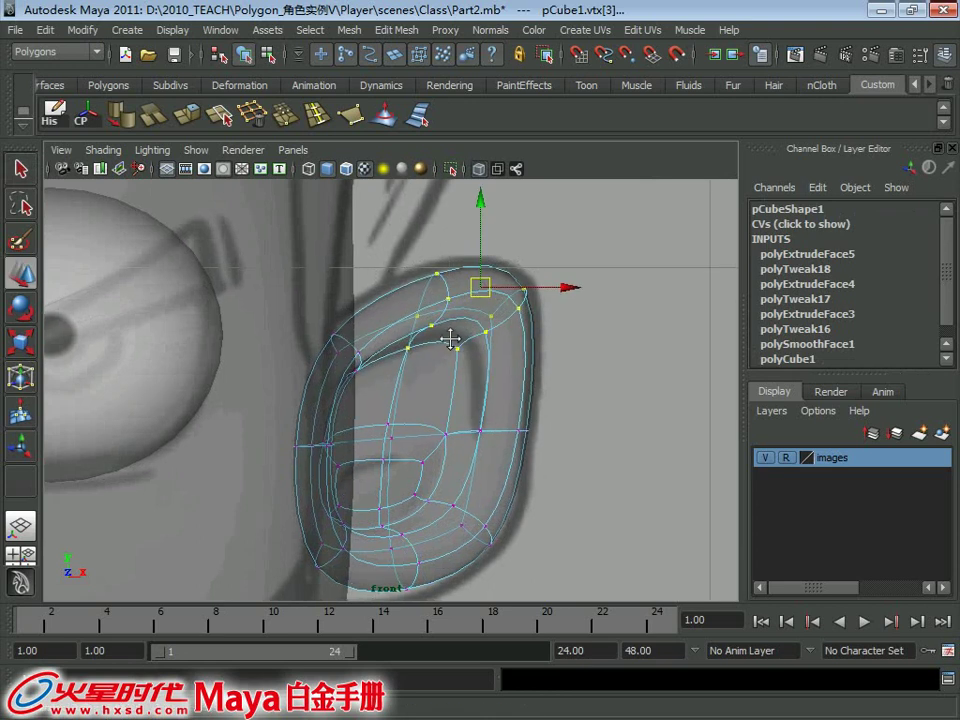
alt+middle_drag(454, 338, 464, 238)
drag(276, 395, 370, 537)
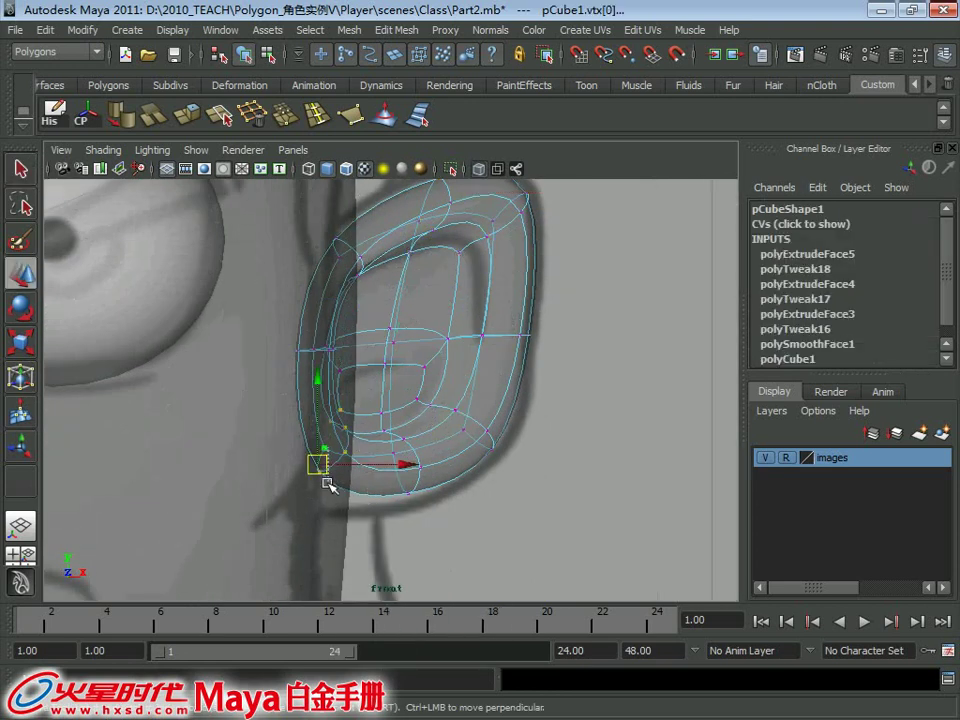
click(327, 484)
key(ctrl+z)
drag(319, 463, 322, 490)
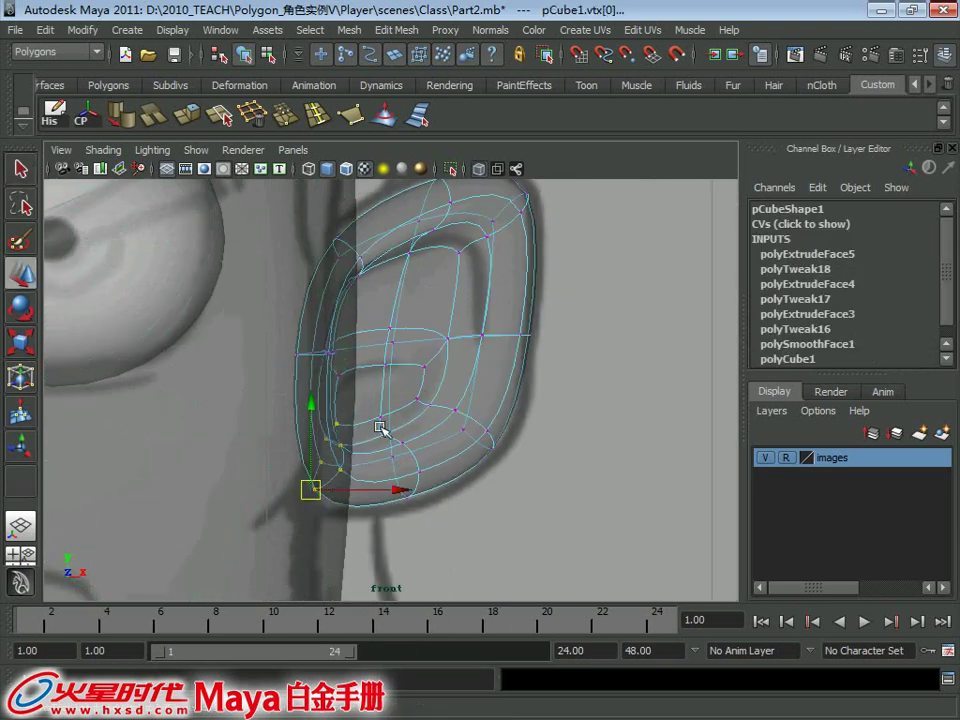
alt+middle_drag(448, 461, 401, 448)
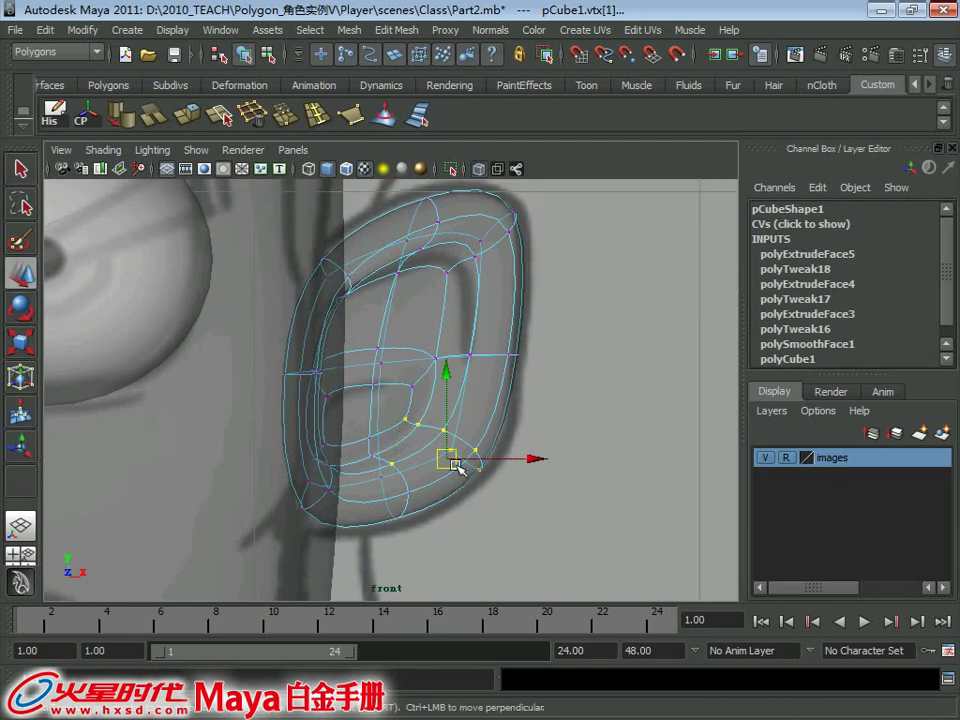
alt+middle_drag(388, 307, 438, 385)
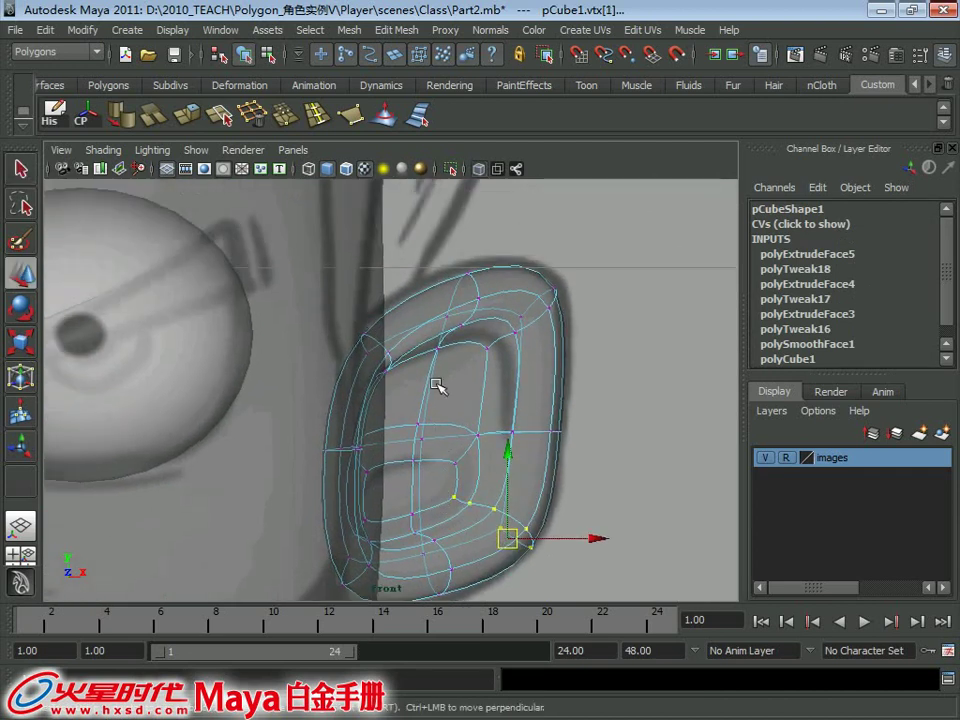
drag(372, 341, 365, 336)
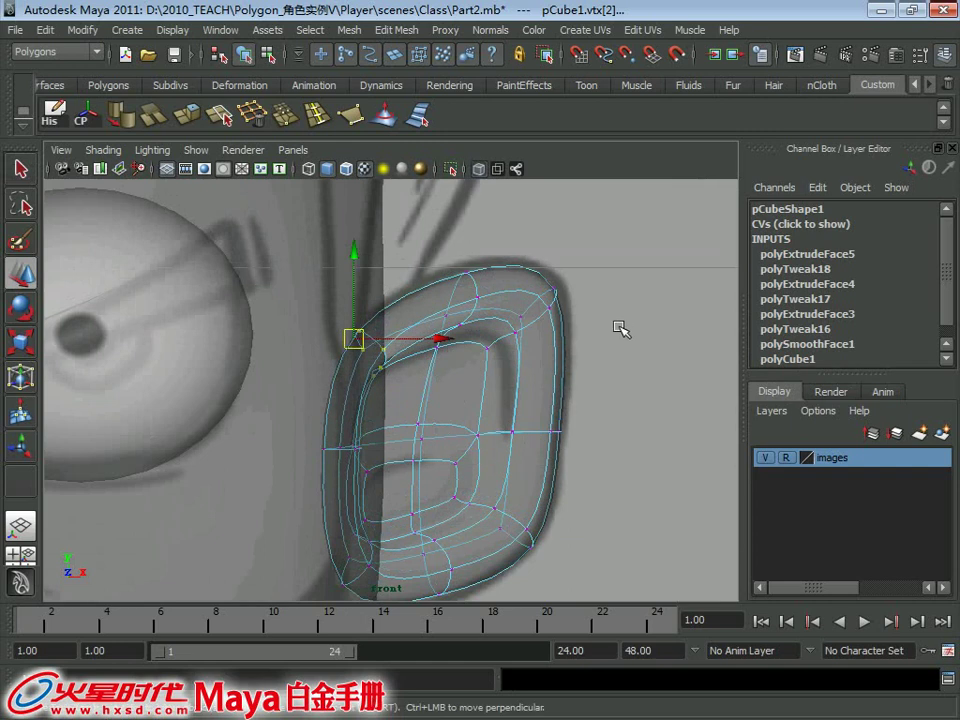
key(space)
key(space)
alt+drag(439, 343, 467, 381)
Clear the selection, orbit to the head's left profile, switch to side view and select the ear.
right_click(458, 316)
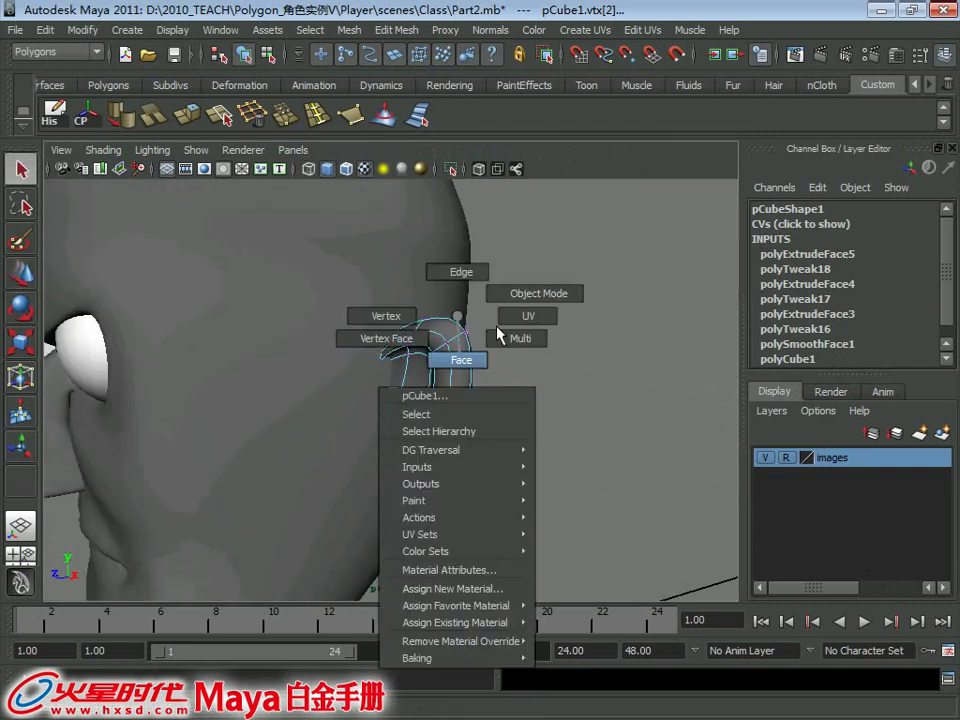
click(500, 333)
click(636, 333)
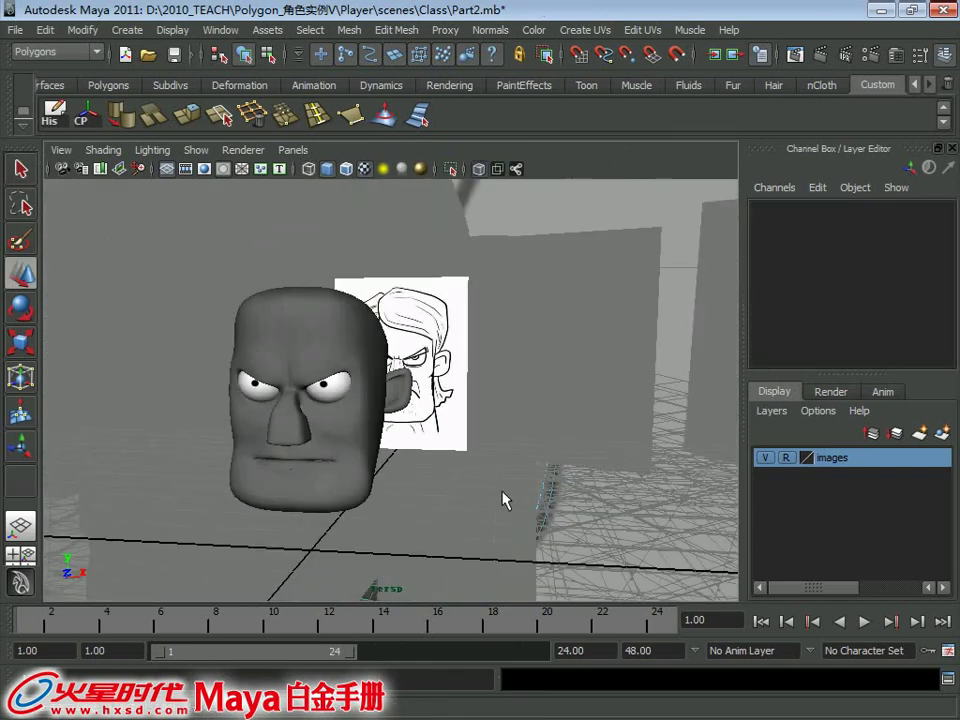
mouse_move(502, 499)
alt+mouse_down()
mouse_move(414, 461)
mouse_move(456, 392)
mouse_move(422, 418)
mouse_move(436, 458)
mouse_move(567, 298)
alt+mouse_up()
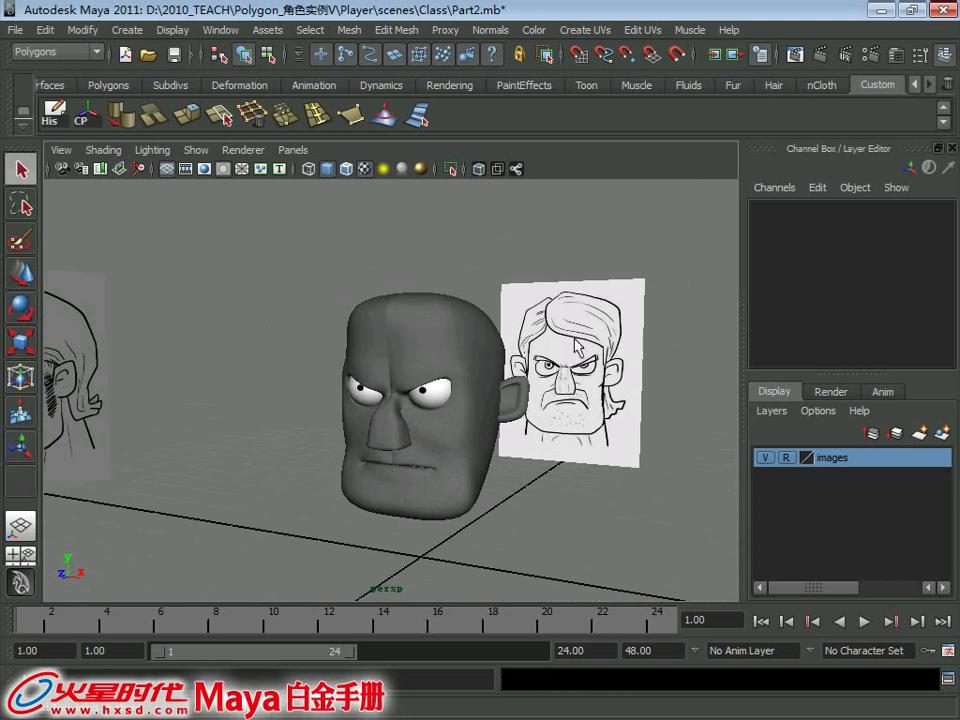
mouse_move(577, 345)
alt+mouse_down()
mouse_move(407, 369)
mouse_move(461, 413)
alt+mouse_up()
key(space)
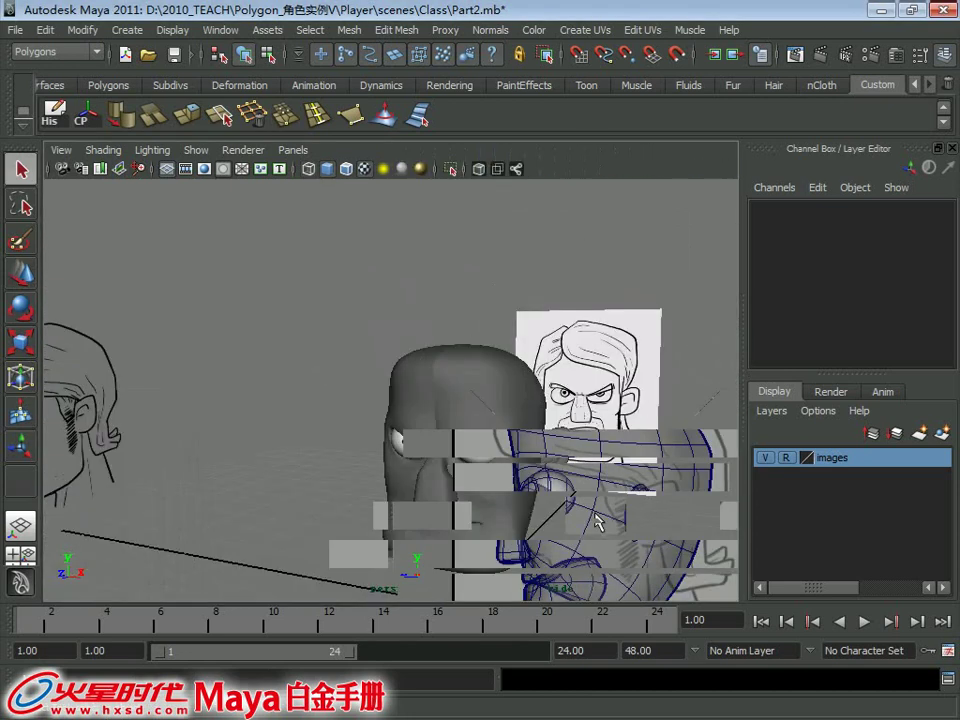
click(398, 418)
scroll(398, 418, up, 2)
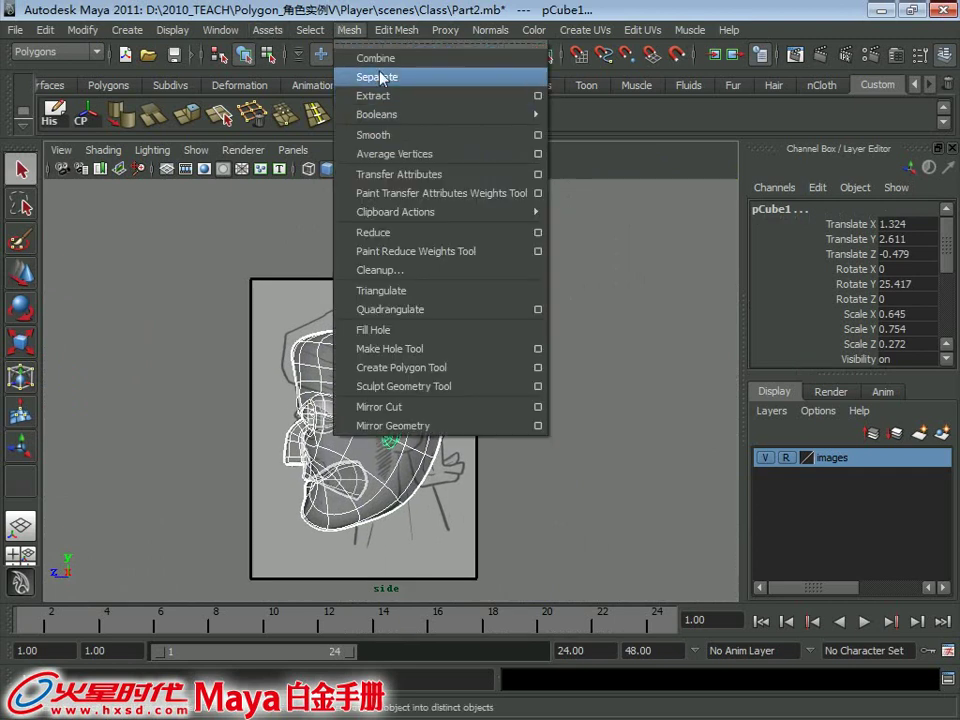
mouse_move(127, 30)
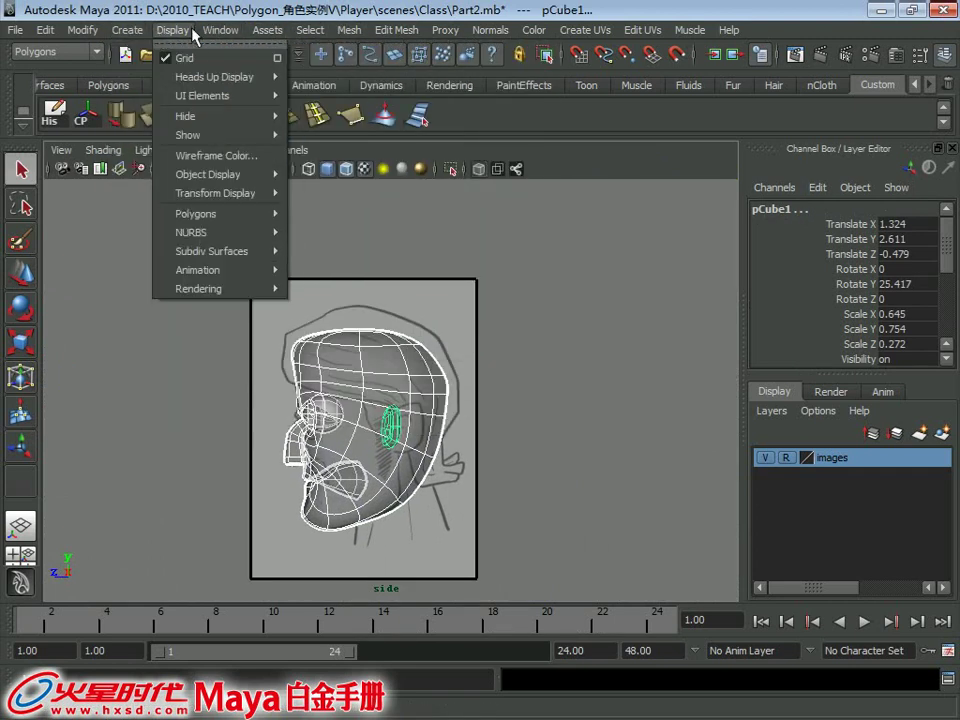
mouse_move(170, 77)
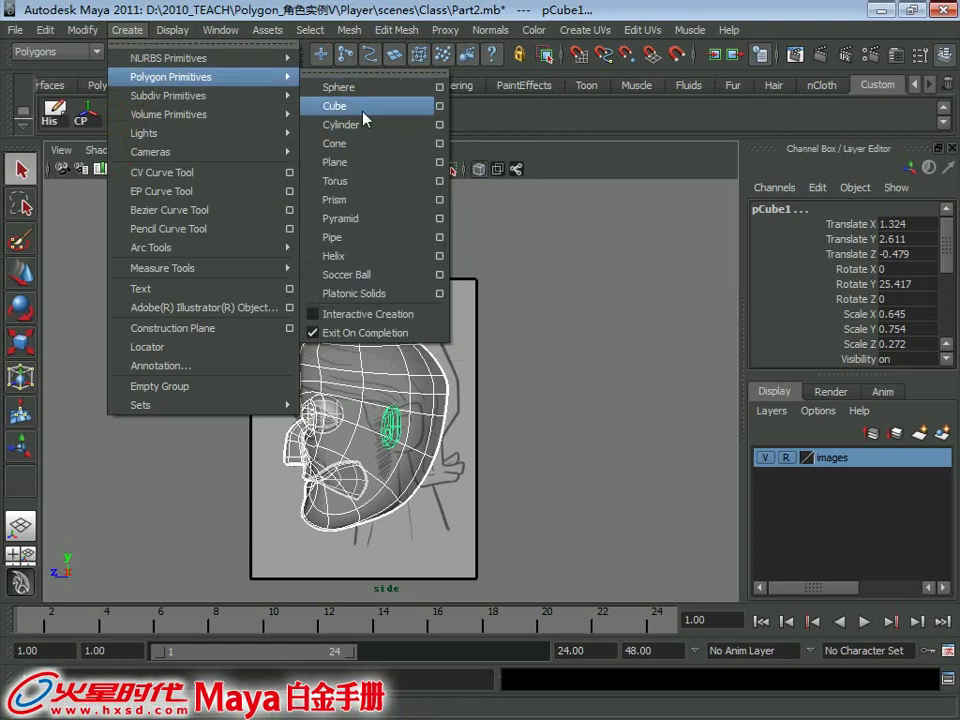
Create a new polygon cube and move it beside the reference frame.
click(362, 108)
key(w)
drag(424, 413, 557, 210)
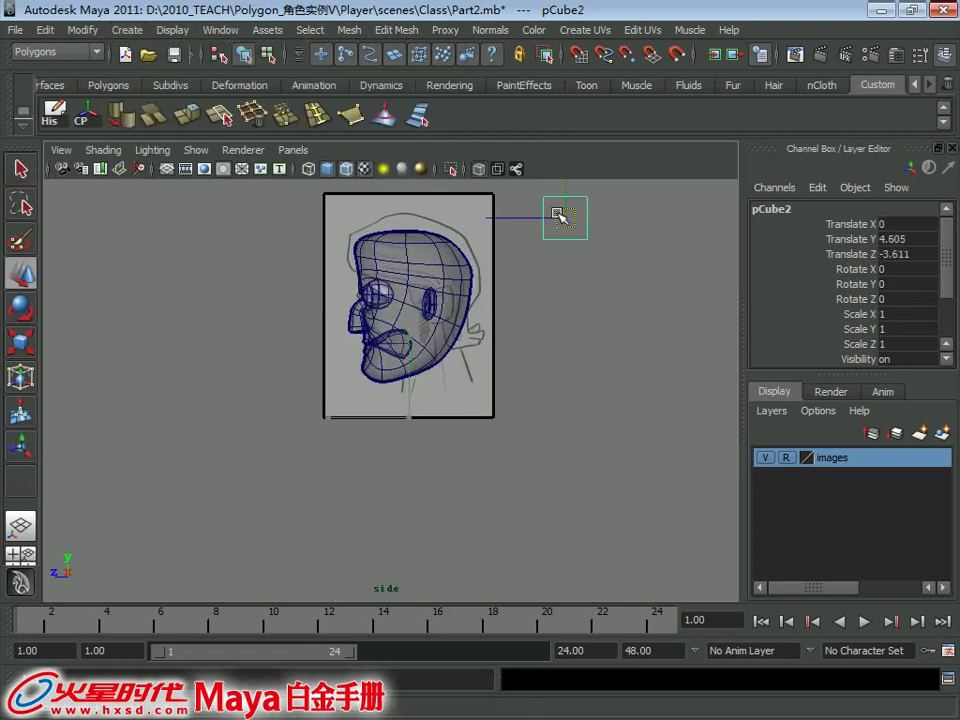
Put the head in a new display layer named 'ok' and set it to Reference.
drag(349, 338, 467, 490)
alt+middle_drag(617, 509, 560, 539)
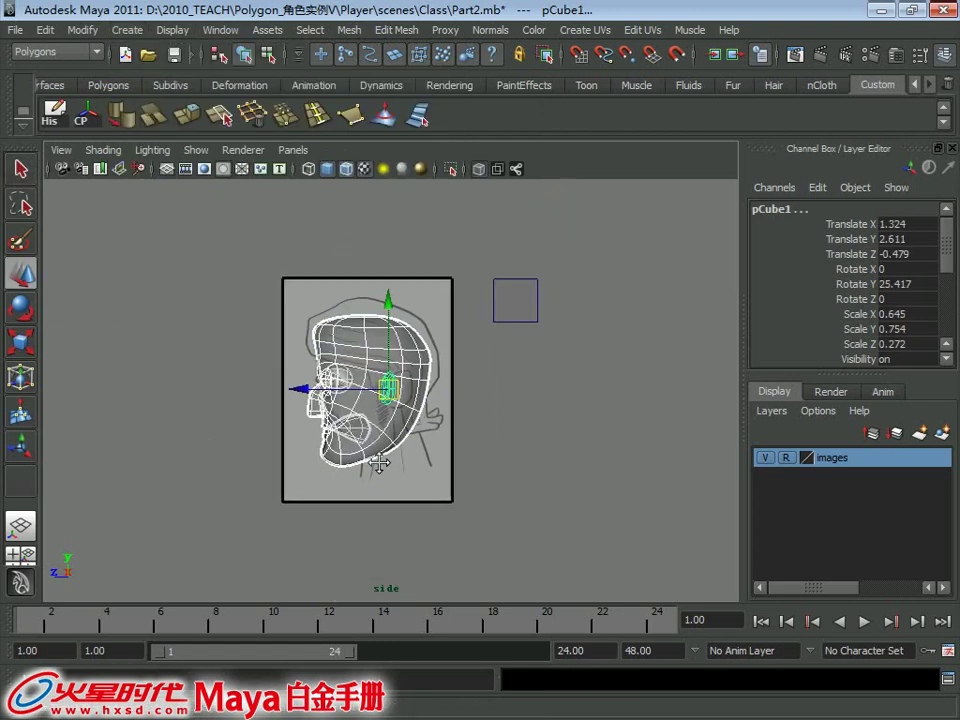
scroll(266, 321, up, 3)
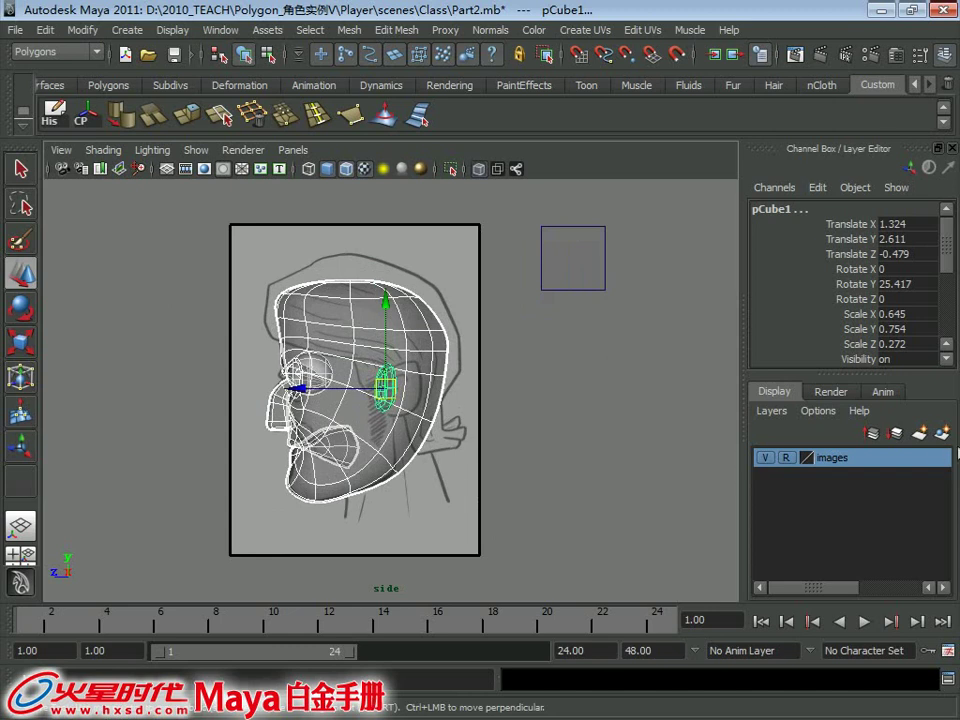
click(940, 433)
click(767, 458)
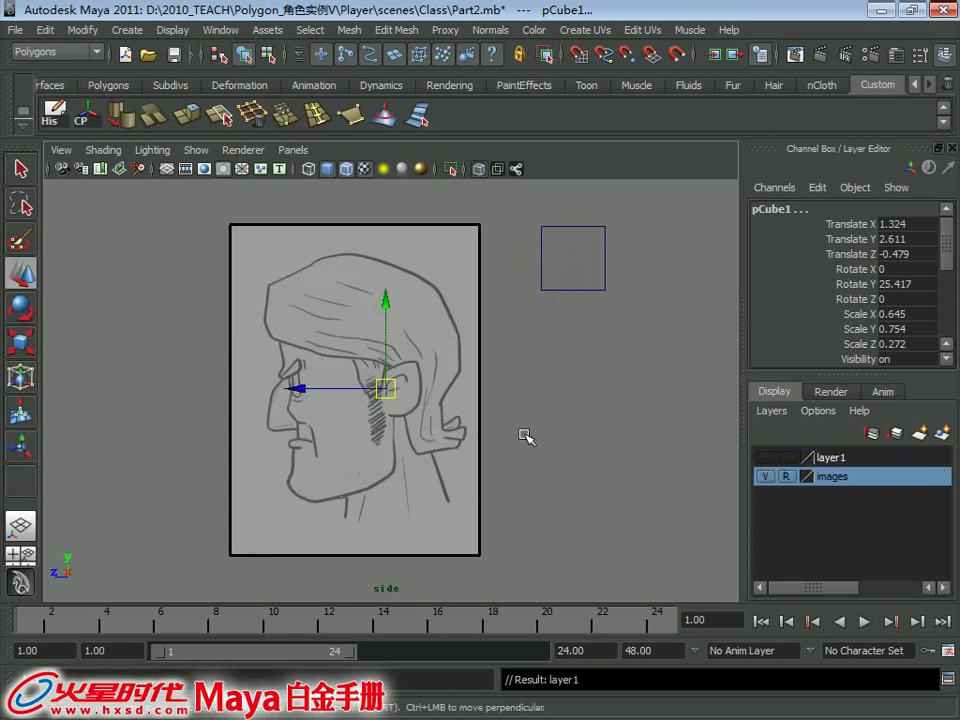
alt+middle_drag(521, 435, 525, 424)
click(767, 458)
double_click(801, 455)
text(ok)
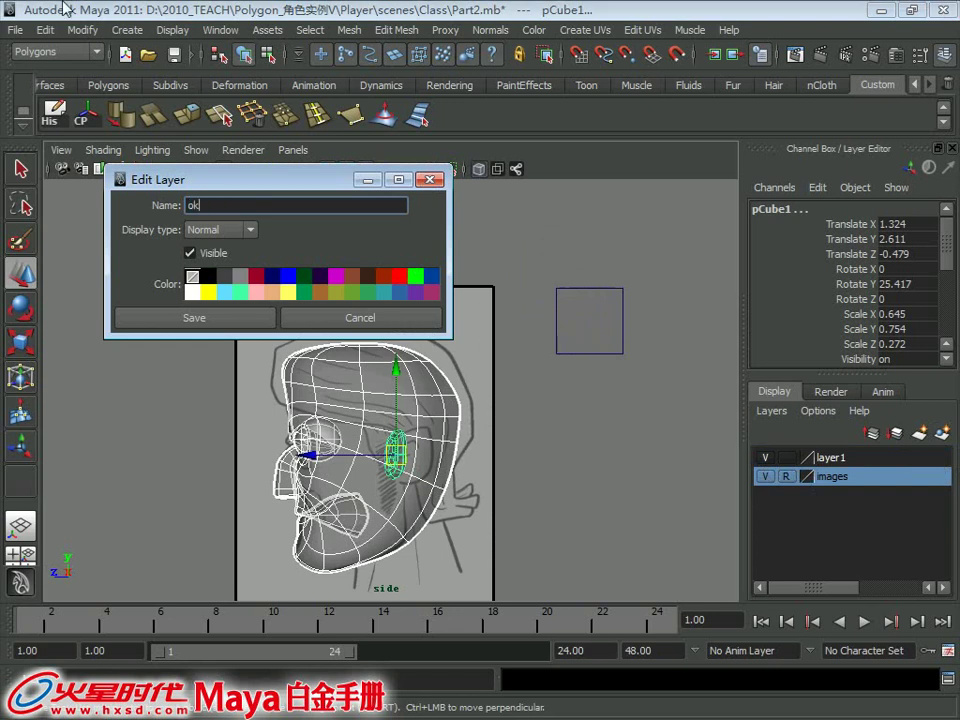
click(229, 318)
click(787, 457)
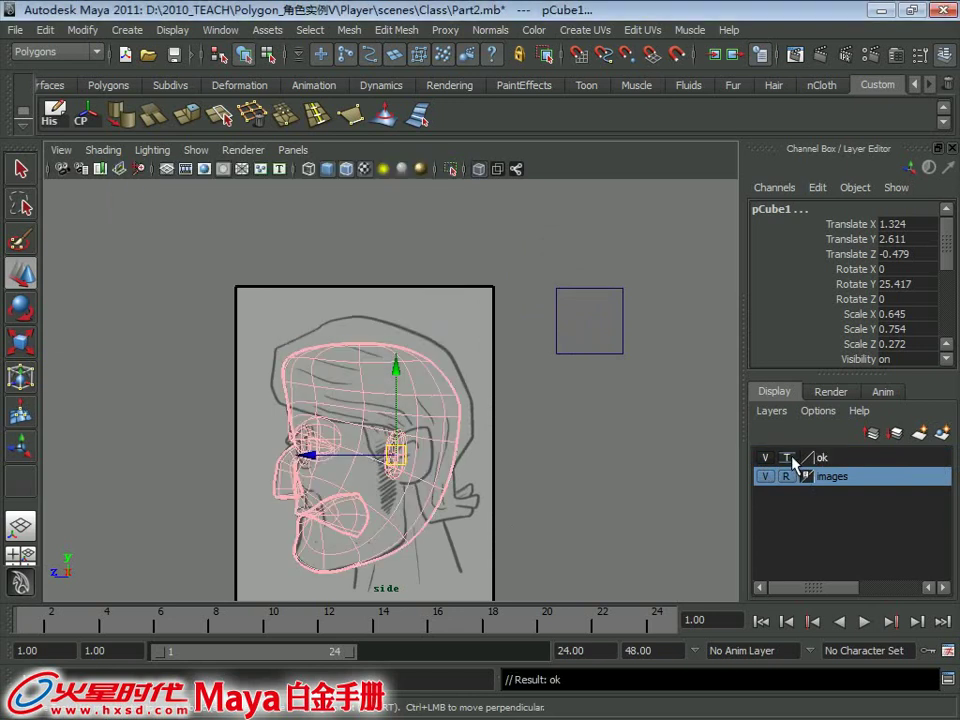
click(787, 457)
Select the new cube and move it down onto the top of the head.
alt+middle_drag(498, 392, 488, 376)
click(574, 413)
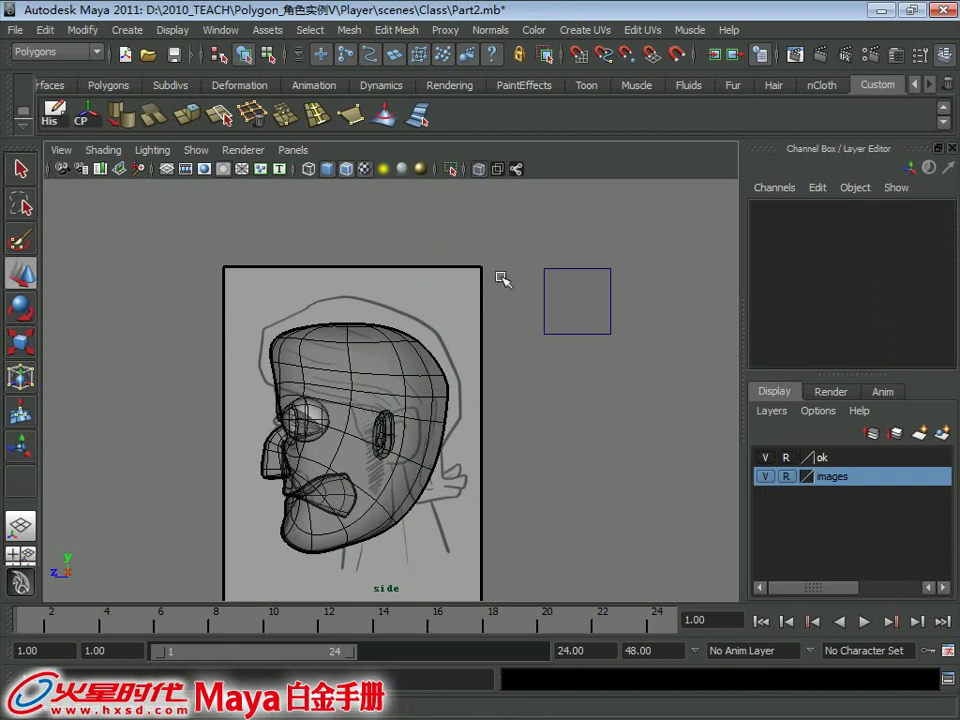
drag(499, 276, 600, 354)
mouse_move(591, 293)
mouse_down()
mouse_move(407, 330)
mouse_move(372, 353)
mouse_move(407, 347)
mouse_move(354, 343)
mouse_move(348, 355)
mouse_up()
Stretch, shift and enlarge pCube2 over the top of the head in the side view.
key(r)
key(w)
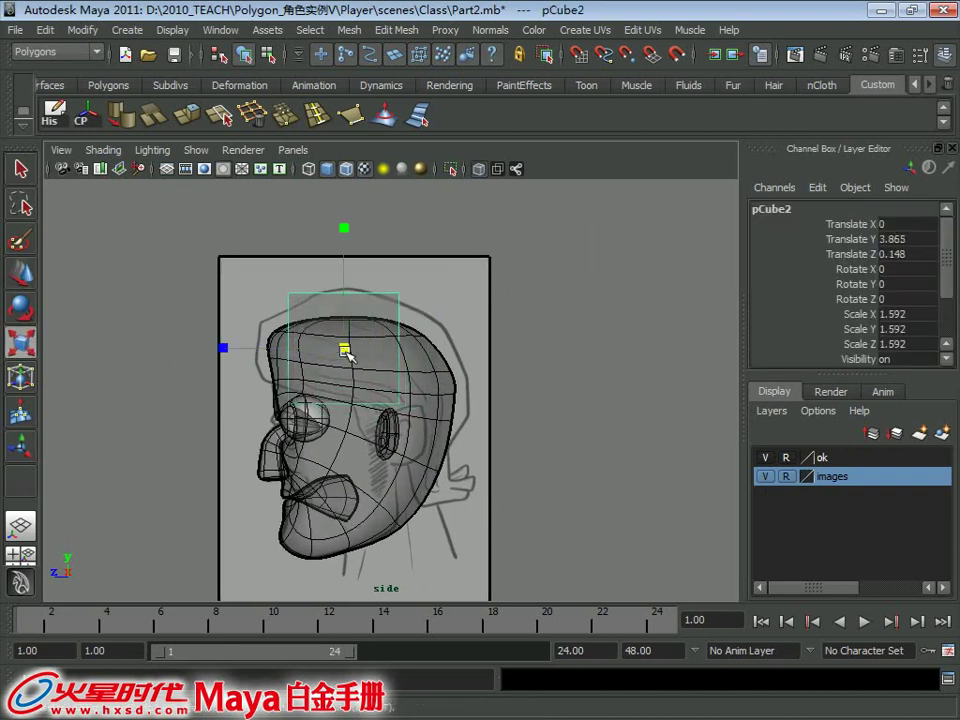
drag(222, 350, 154, 353)
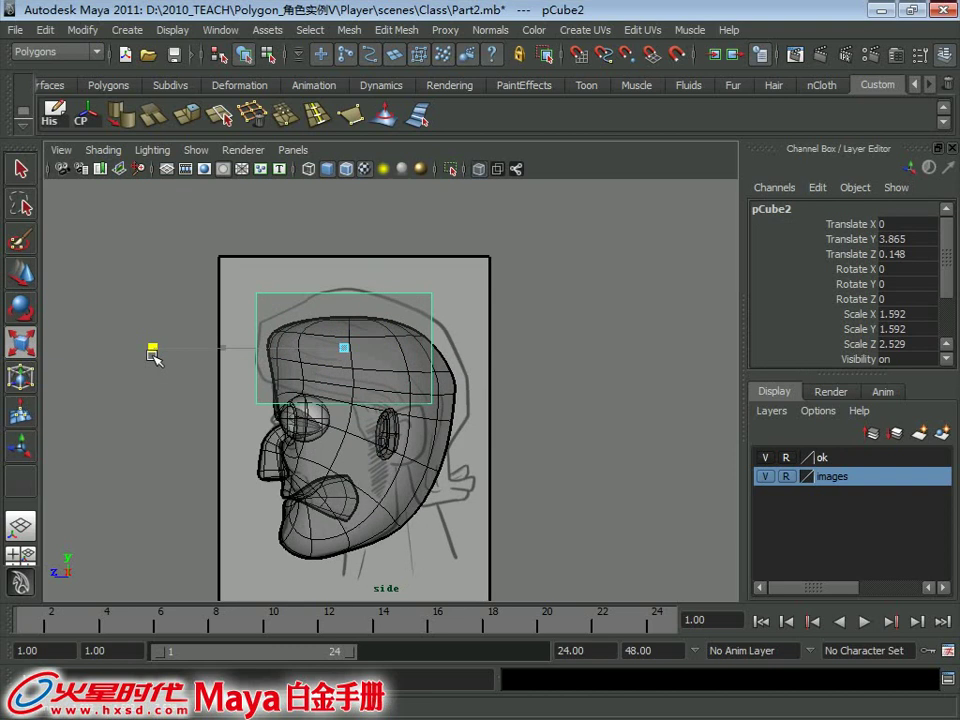
scroll(293, 300, up, 2)
key(w)
drag(211, 328, 221, 328)
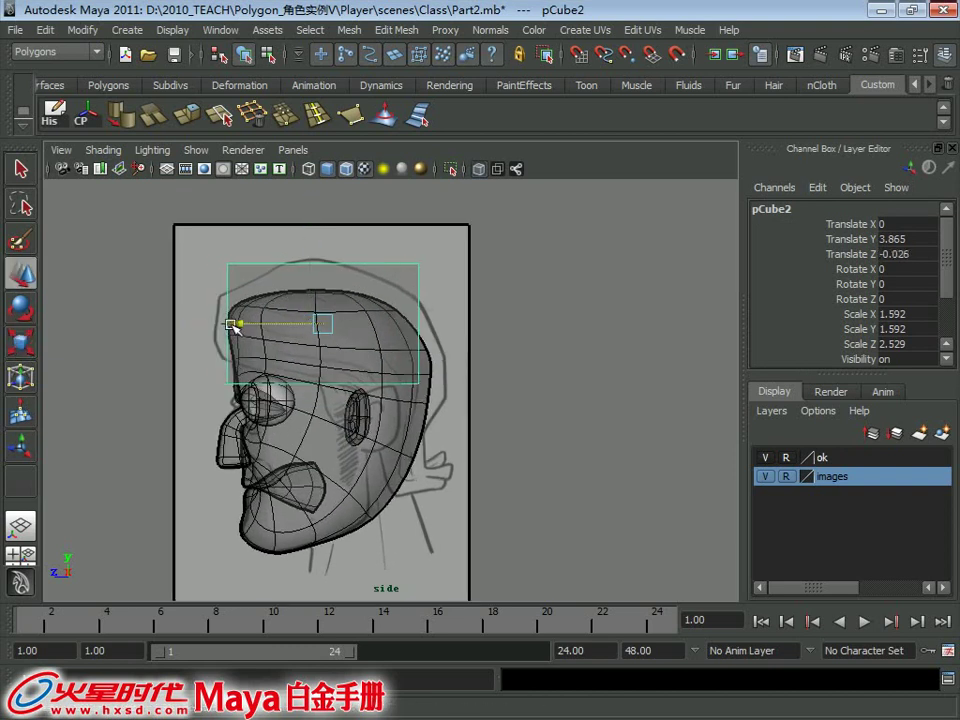
key(r)
mouse_move(310, 325)
mouse_down()
mouse_move(364, 332)
mouse_move(381, 360)
mouse_move(340, 343)
mouse_up()
key(w)
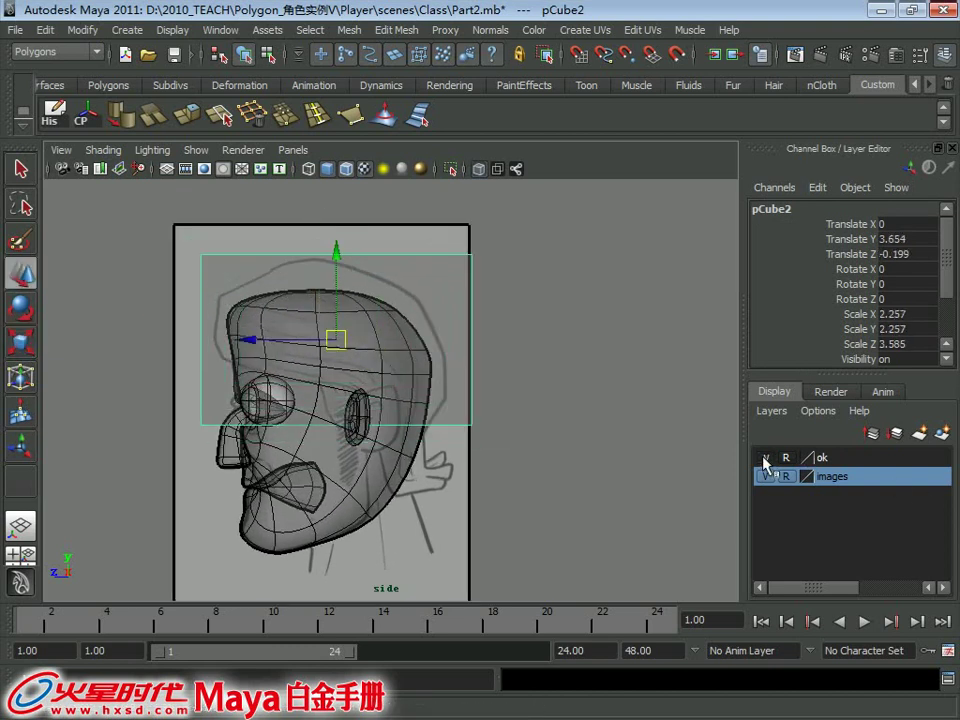
Hide the ok layer and fit the box to the hair region (scale 1.697 × 1.697 × 2.694).
click(766, 457)
alt+middle_drag(374, 379, 407, 392)
key(r)
mouse_move(382, 356)
mouse_down()
mouse_move(328, 354)
mouse_move(353, 340)
mouse_up()
key(w)
key(q)
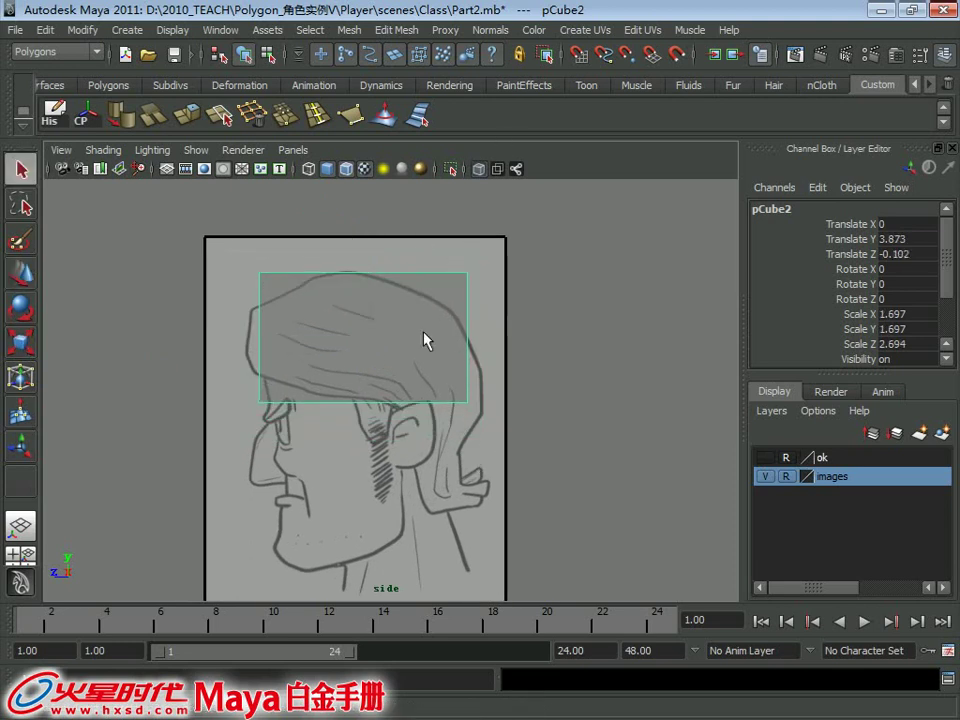
Move the box's back vertices to the hair's back edge and front vertices to the hairline.
right_drag(427, 340, 418, 242)
drag(418, 242, 491, 420)
key(w)
mouse_move(399, 334)
mouse_down()
mouse_move(432, 337)
mouse_move(409, 337)
mouse_up()
drag(197, 337, 172, 341)
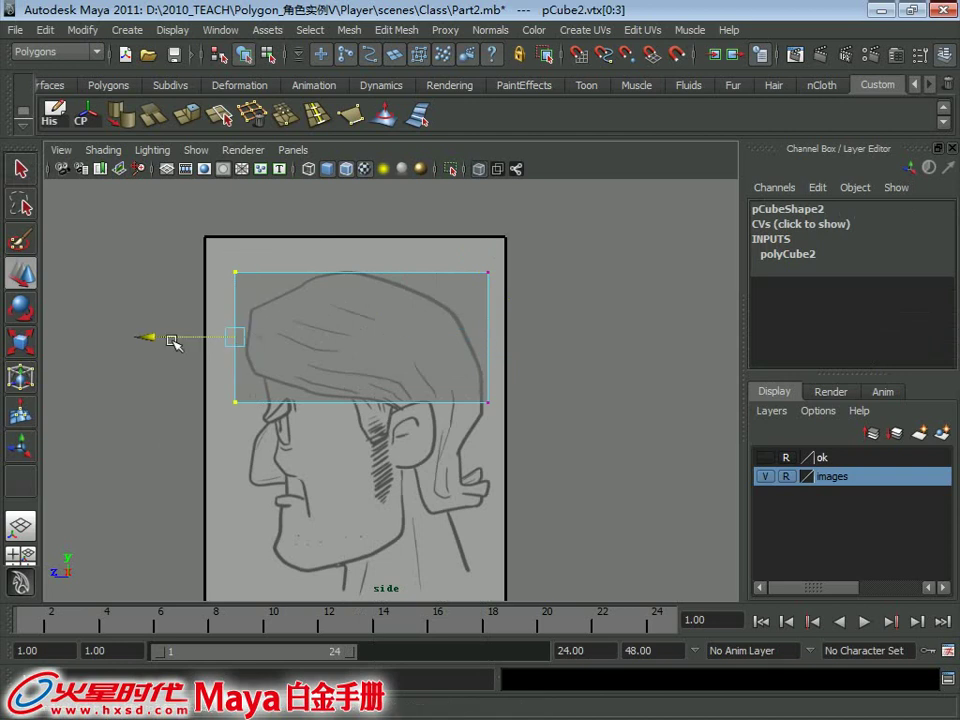
alt+middle_drag(474, 318, 456, 336)
key(q)
right_drag(456, 316, 520, 293)
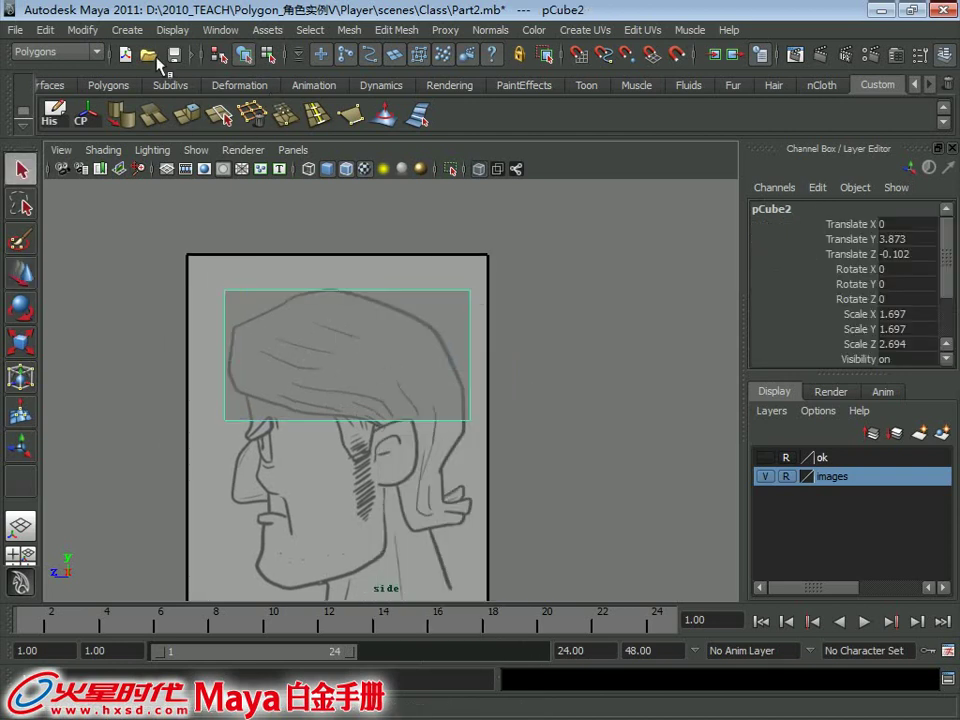
Split the box vertically with Cut Faces, then select its back faces.
click(153, 118)
key(q)
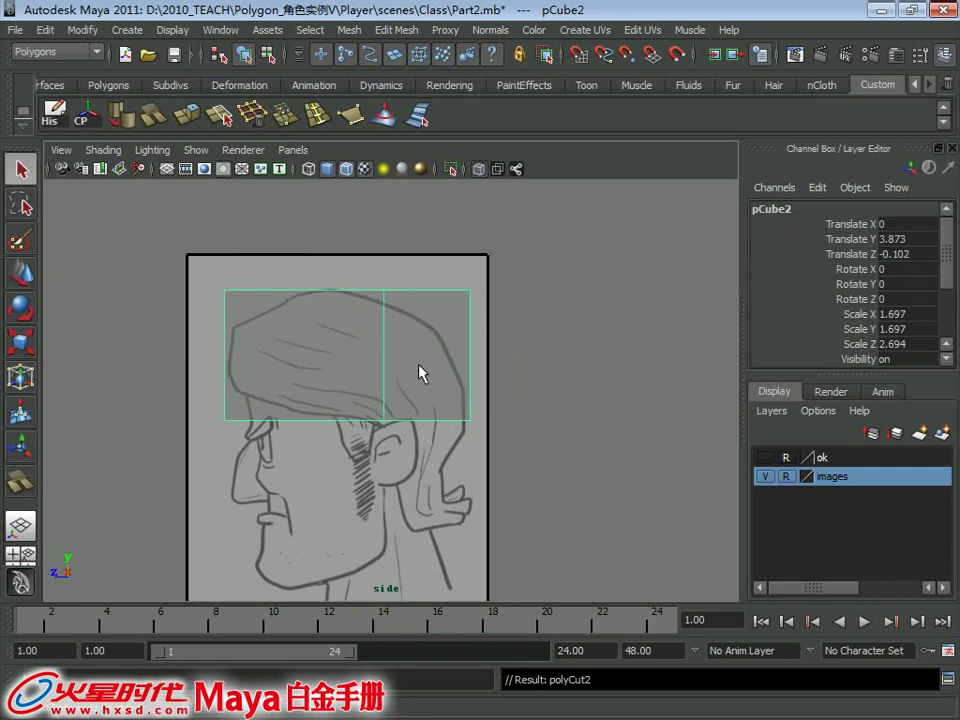
right_drag(420, 318, 419, 366)
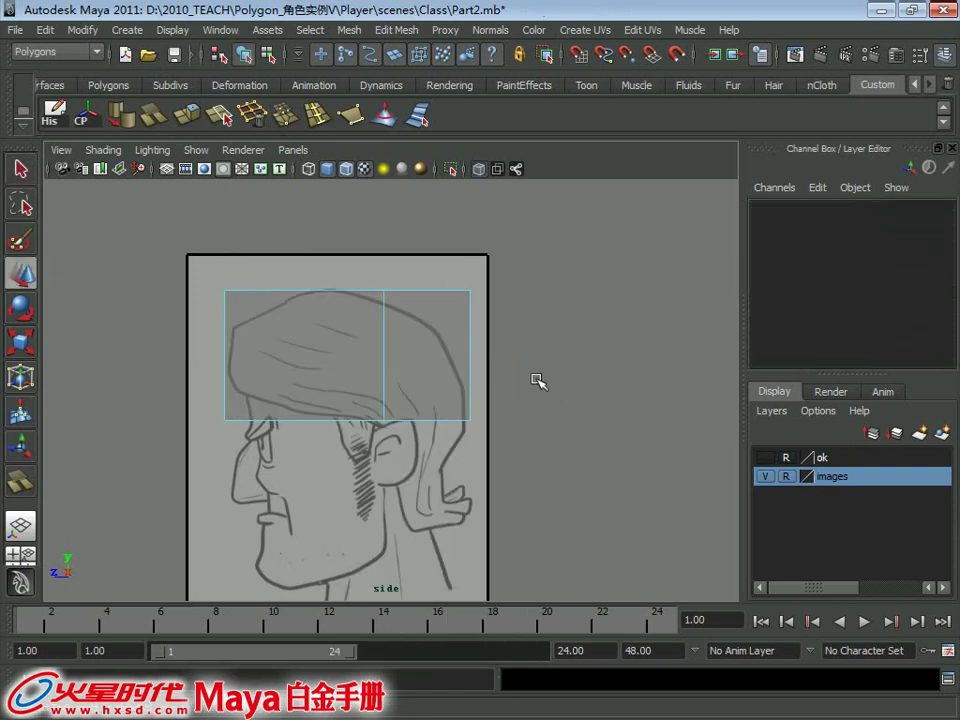
alt+middle_drag(418, 355, 360, 272)
drag(399, 330, 262, 243)
Extrude the bottom back face down behind the ear and slide its new vertices toward the face.
key(w)
ctrl+click(262, 243)
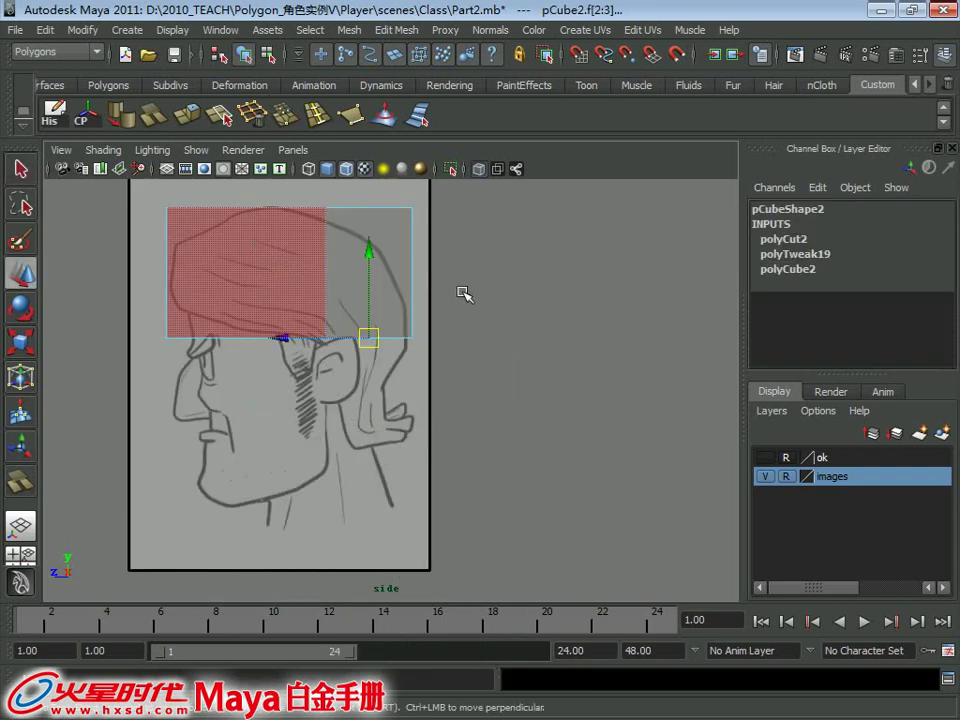
click(192, 120)
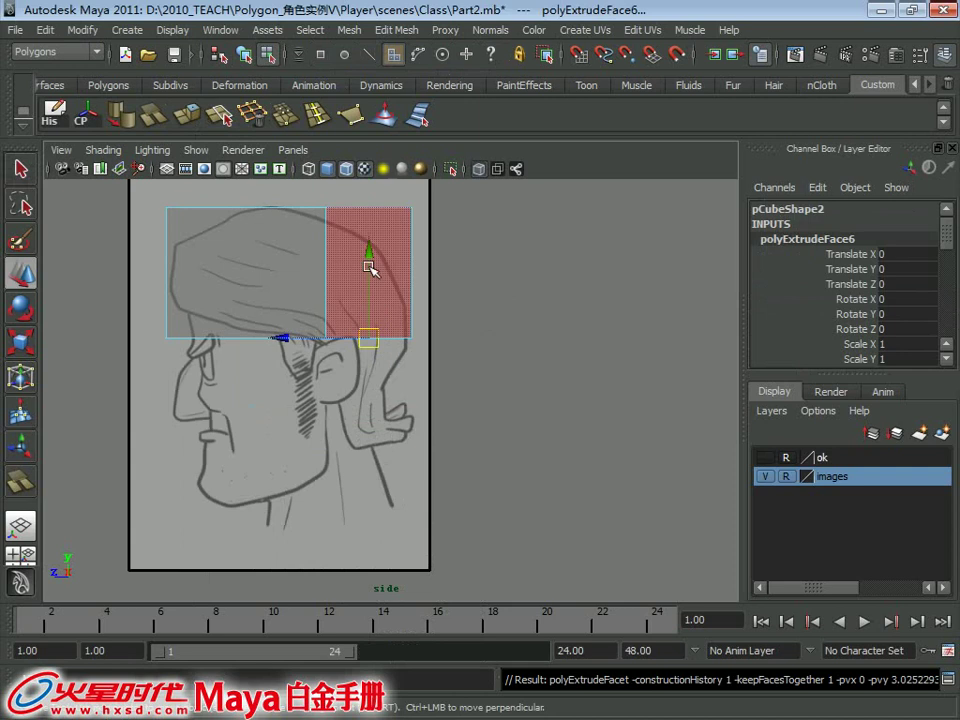
mouse_move(369, 253)
mouse_down()
mouse_move(366, 352)
mouse_move(367, 320)
mouse_up()
scroll(358, 357, up, 2)
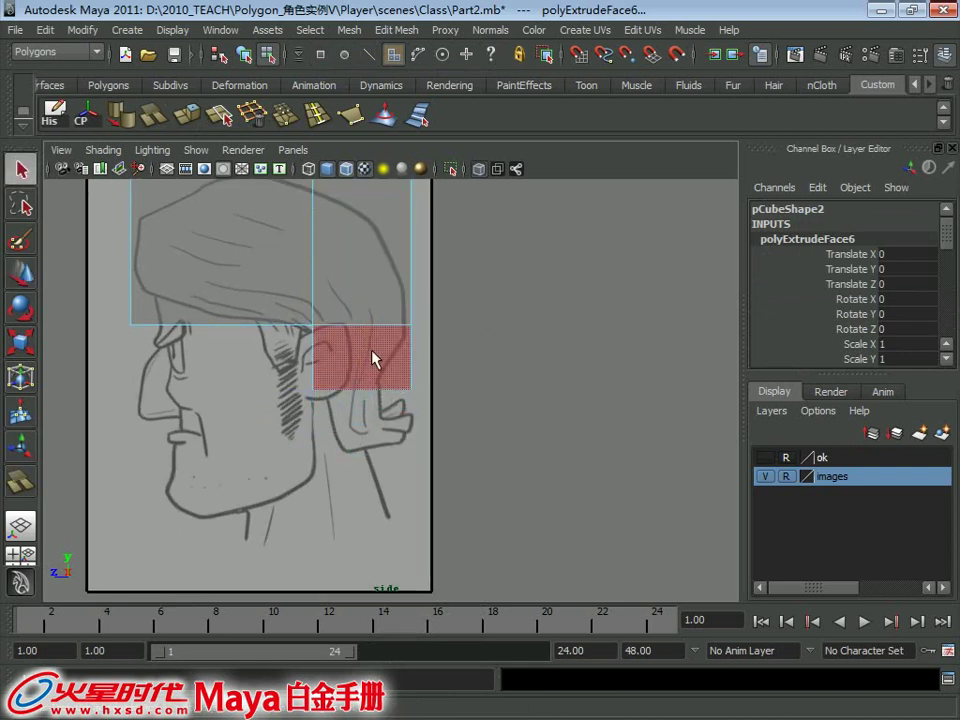
right_drag(373, 358, 320, 358)
drag(443, 420, 400, 380)
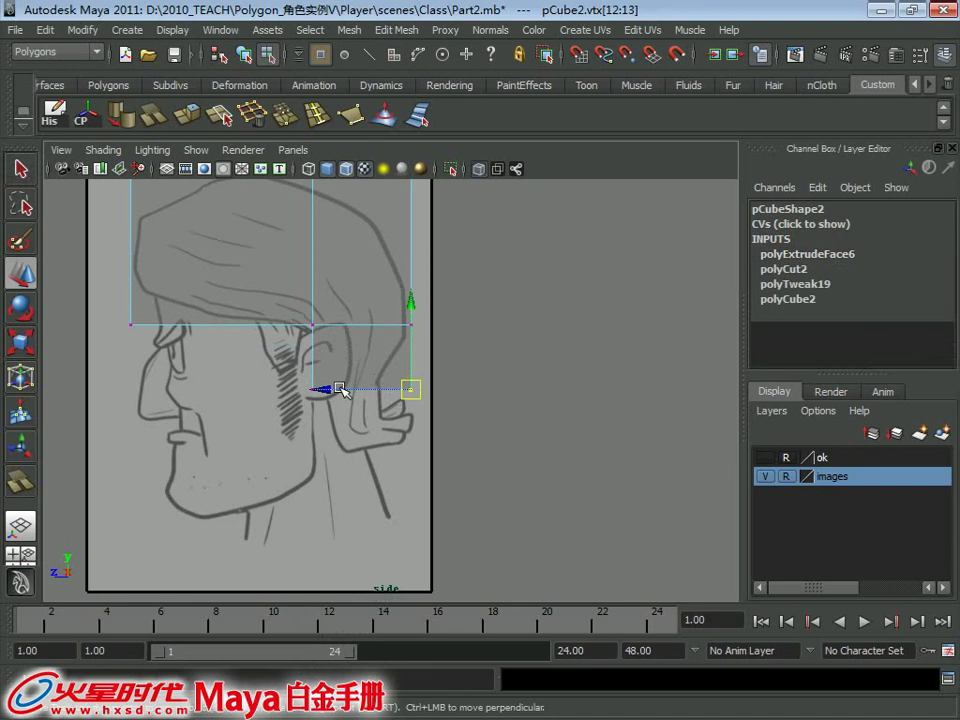
drag(343, 390, 316, 390)
Extrude the new bottom face again down to the neck.
key(q)
right_drag(362, 320, 238, 395)
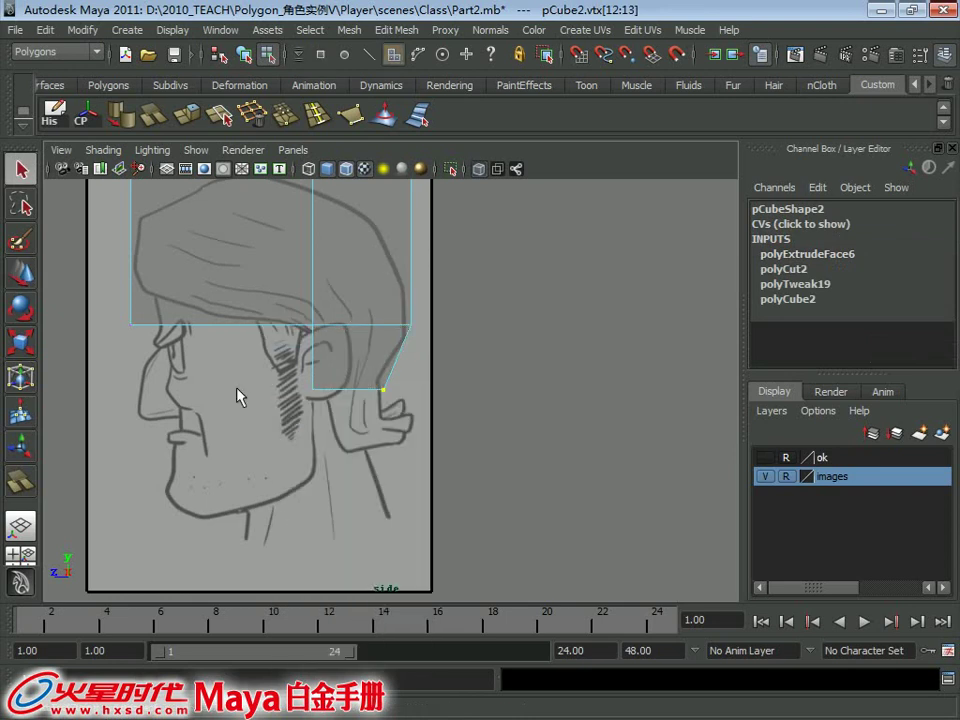
click(355, 400)
click(315, 120)
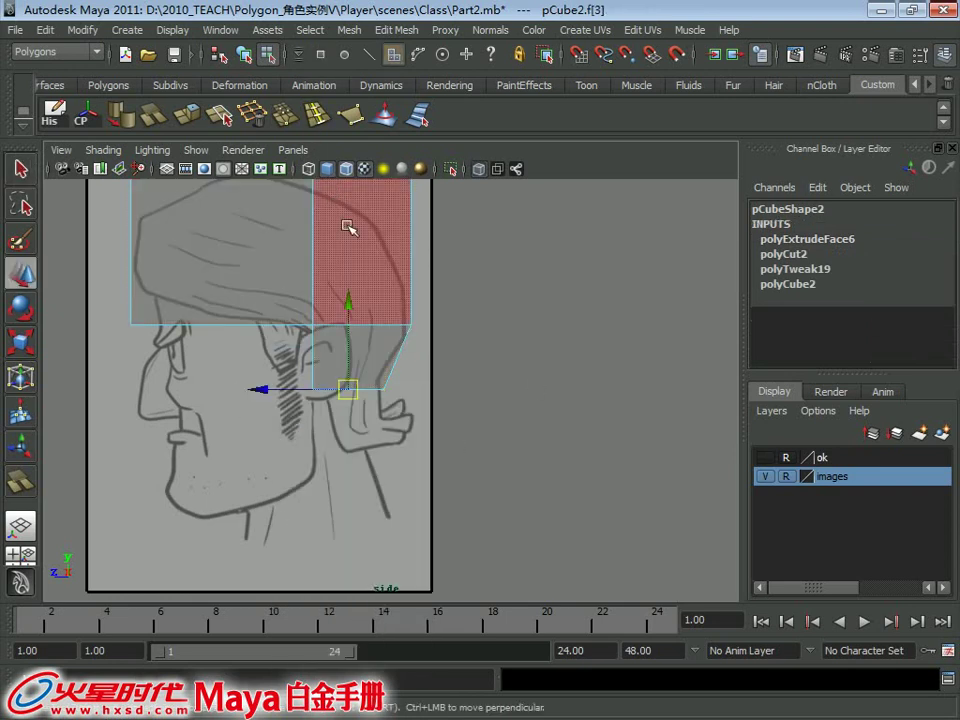
drag(349, 297, 357, 420)
Slide the neck vertices forward and nudge the upper neck vertex to match the reference.
key(q)
click(336, 428)
right_drag(339, 316, 268, 318)
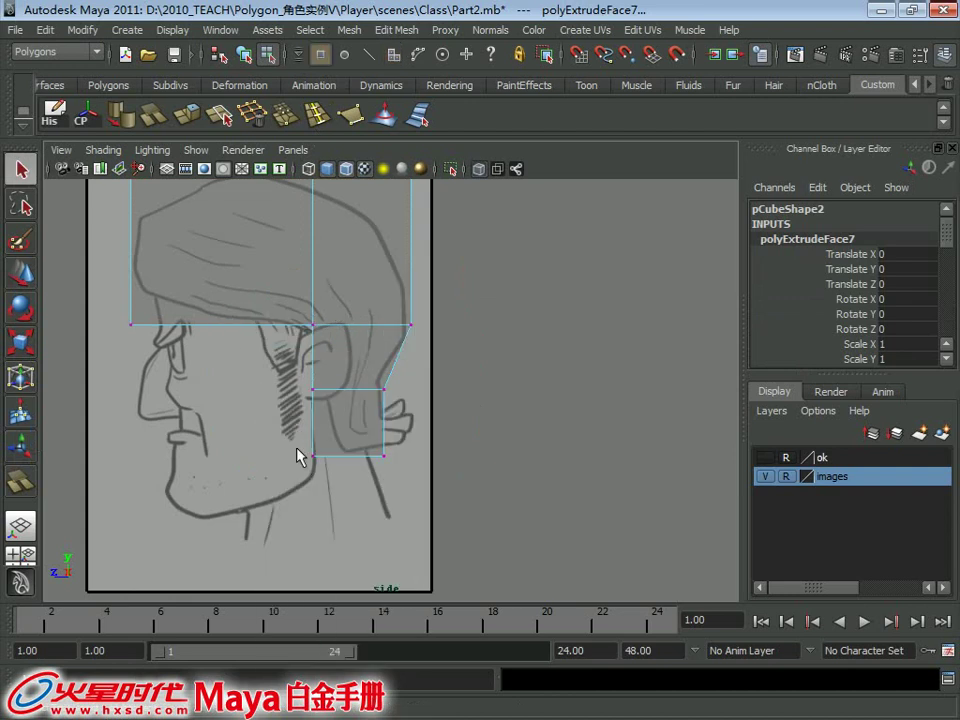
key(w)
mouse_move(300, 440)
mouse_down()
mouse_move(360, 470)
mouse_move(283, 456)
mouse_up()
alt+middle_drag(285, 457, 280, 490)
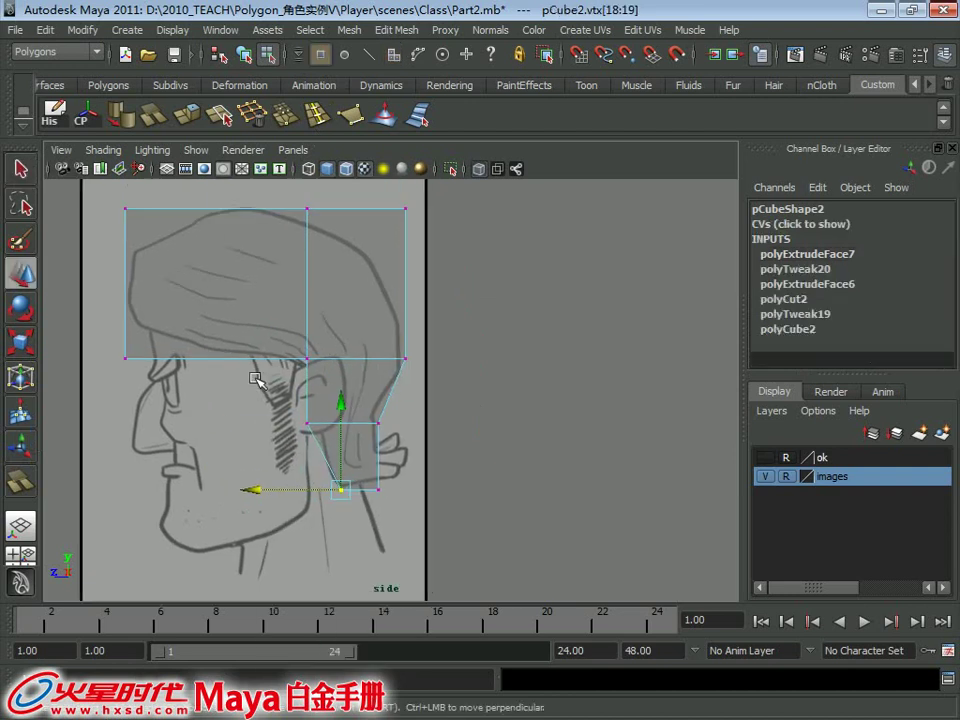
drag(378, 422, 372, 414)
click(378, 489)
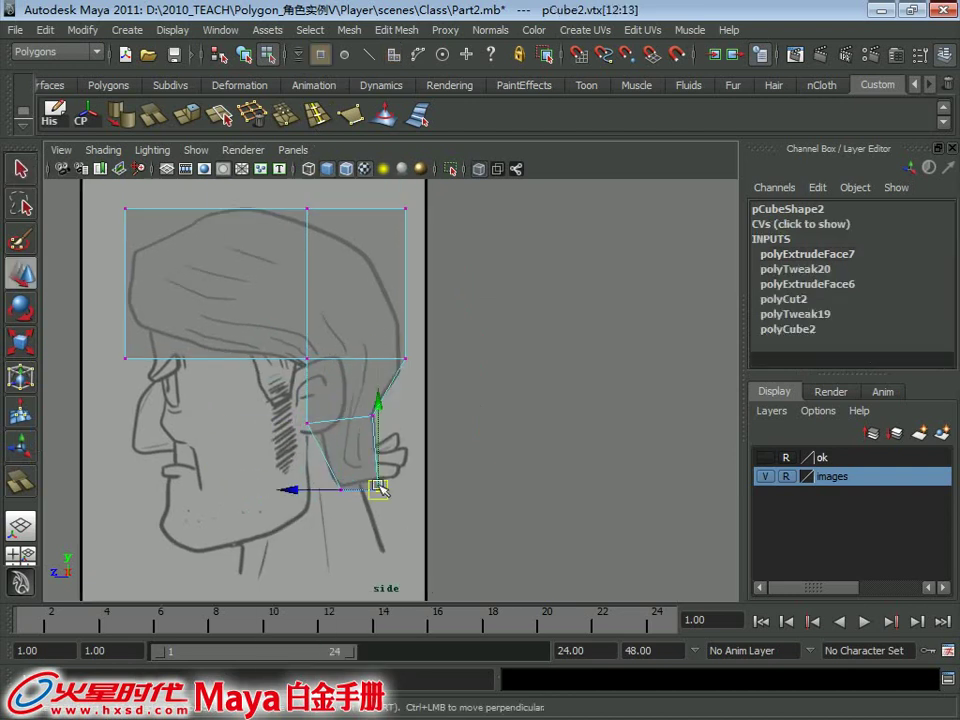
scroll(378, 478, up, 1)
scroll(378, 478, up, 2)
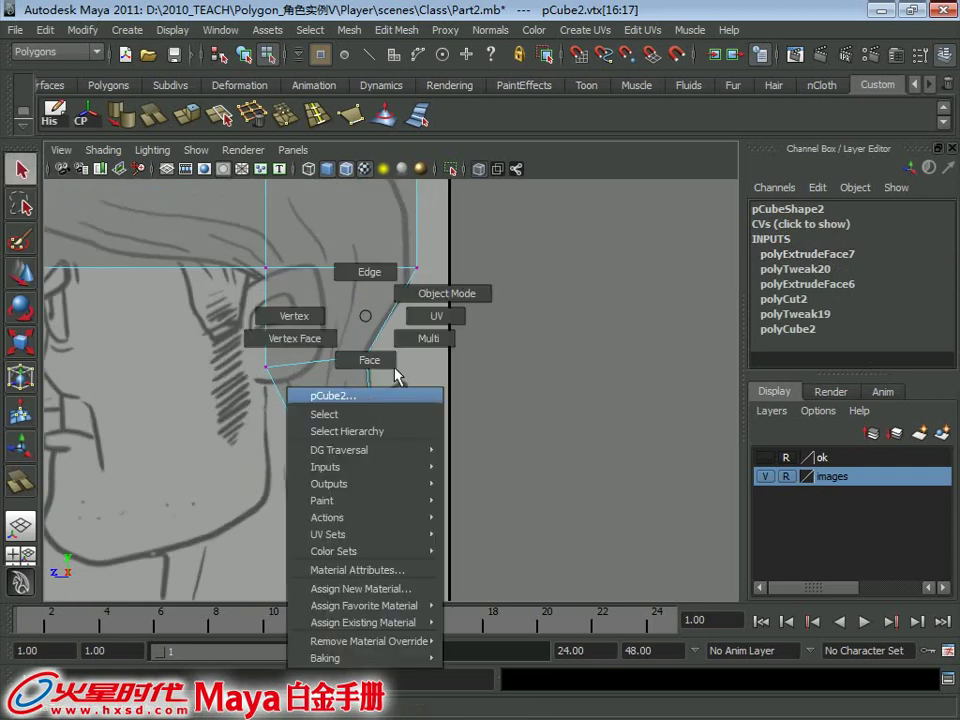
Pull the top back corner vertex down to round the back of the hair.
right_drag(368, 315, 446, 293)
click(378, 357)
alt+middle_drag(362, 407, 484, 489)
scroll(420, 424, down, 2)
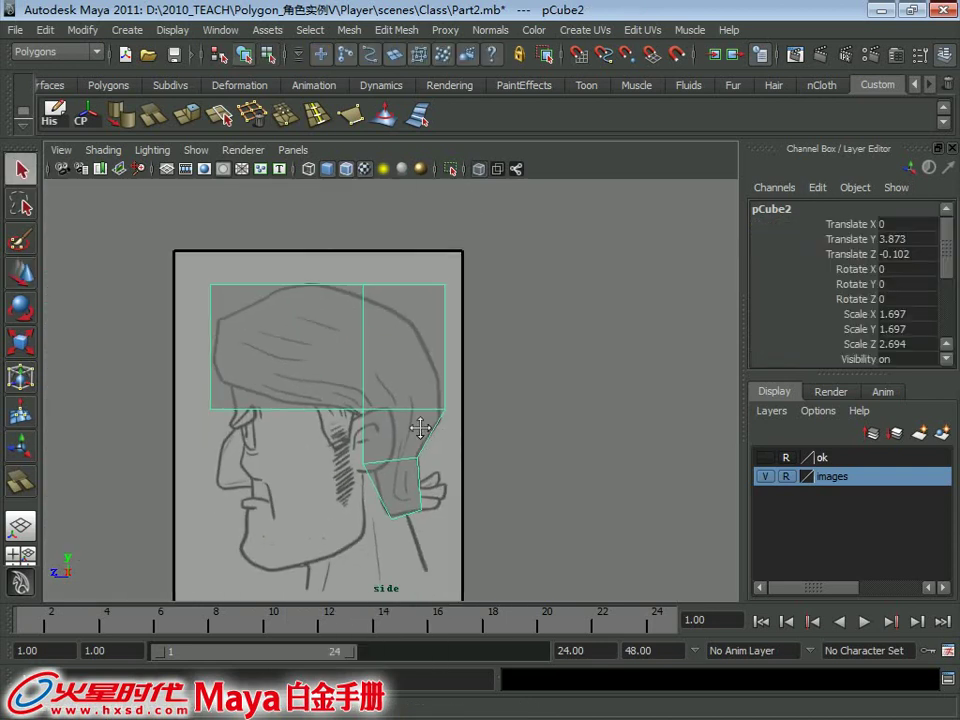
scroll(408, 317, up, 1)
right_drag(408, 317, 326, 309)
key(w)
mouse_move(489, 321)
mouse_down()
mouse_move(445, 235)
mouse_move(431, 305)
mouse_up()
Insert a vertical edge loop near the front and pull the top front corner down to round it.
alt+middle_drag(160, 283, 285, 305)
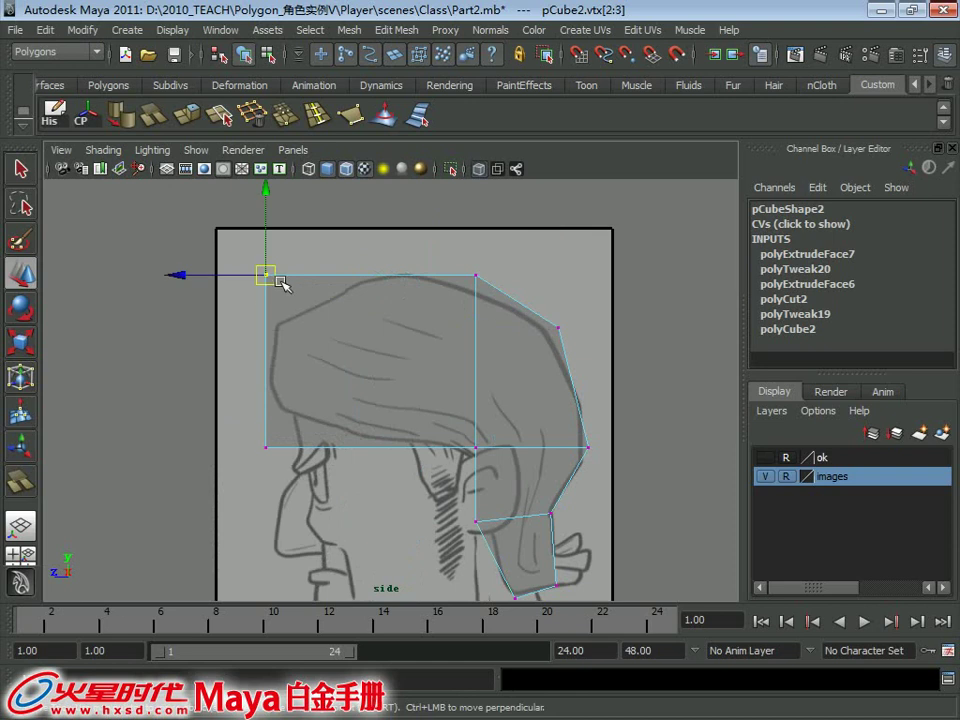
right_drag(401, 315, 482, 291)
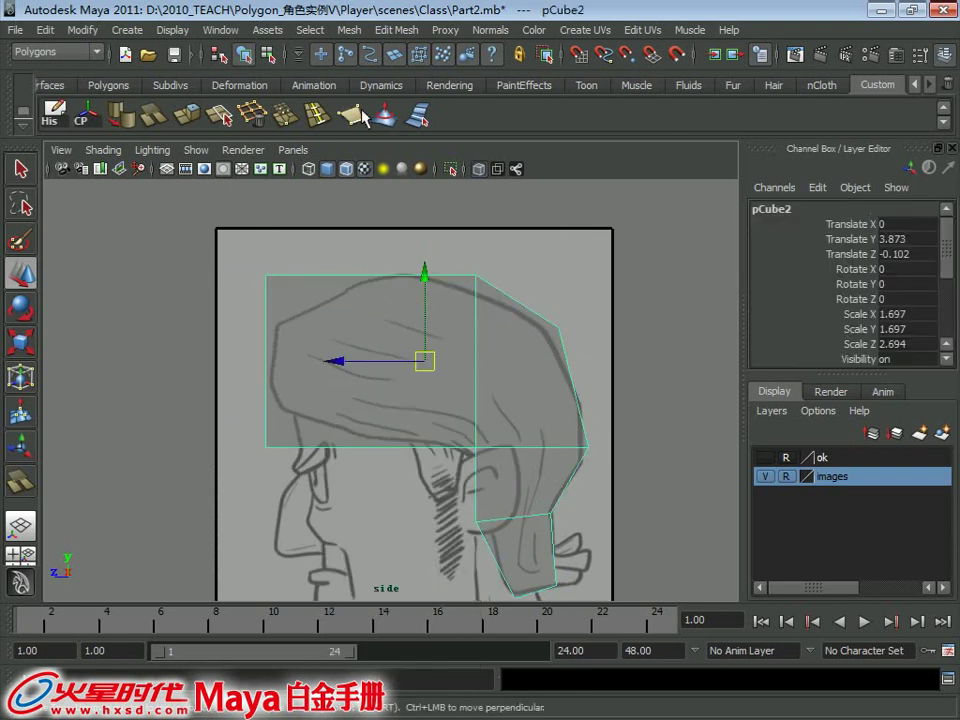
click(320, 120)
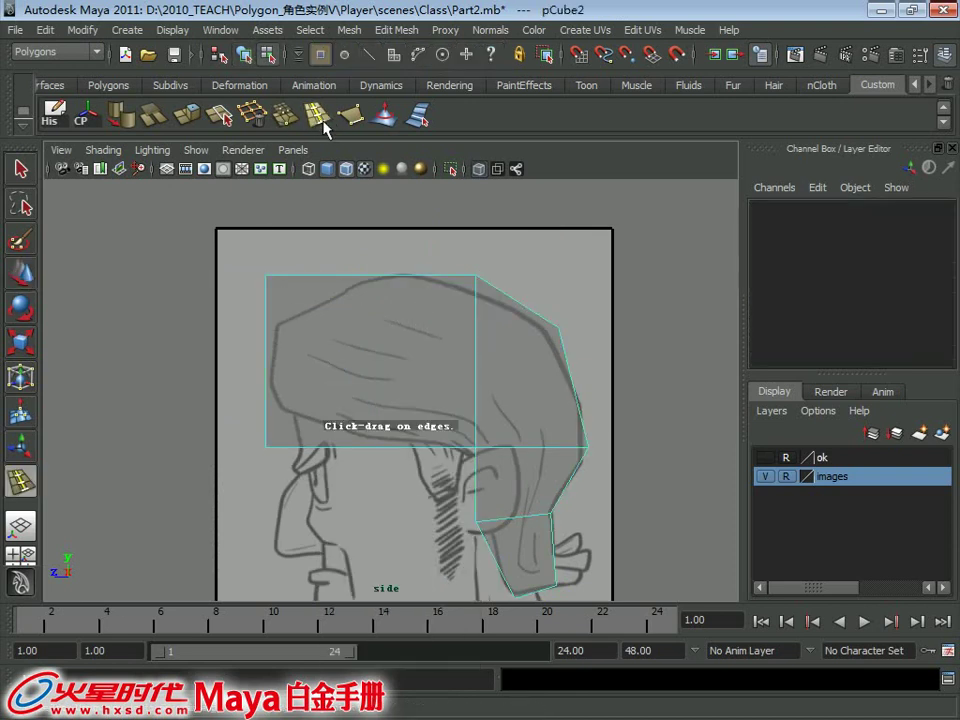
click(340, 283)
key(q)
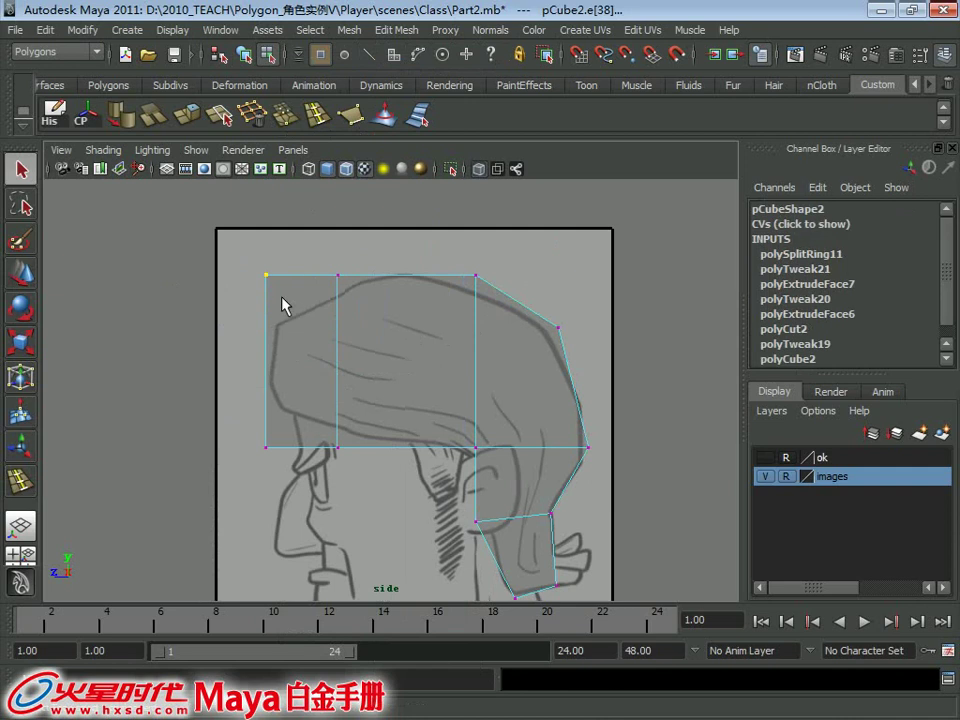
key(w)
drag(268, 276, 279, 309)
Shape the lower front vertices to the hair outline and enlarge the front view.
alt+middle_drag(236, 421, 248, 377)
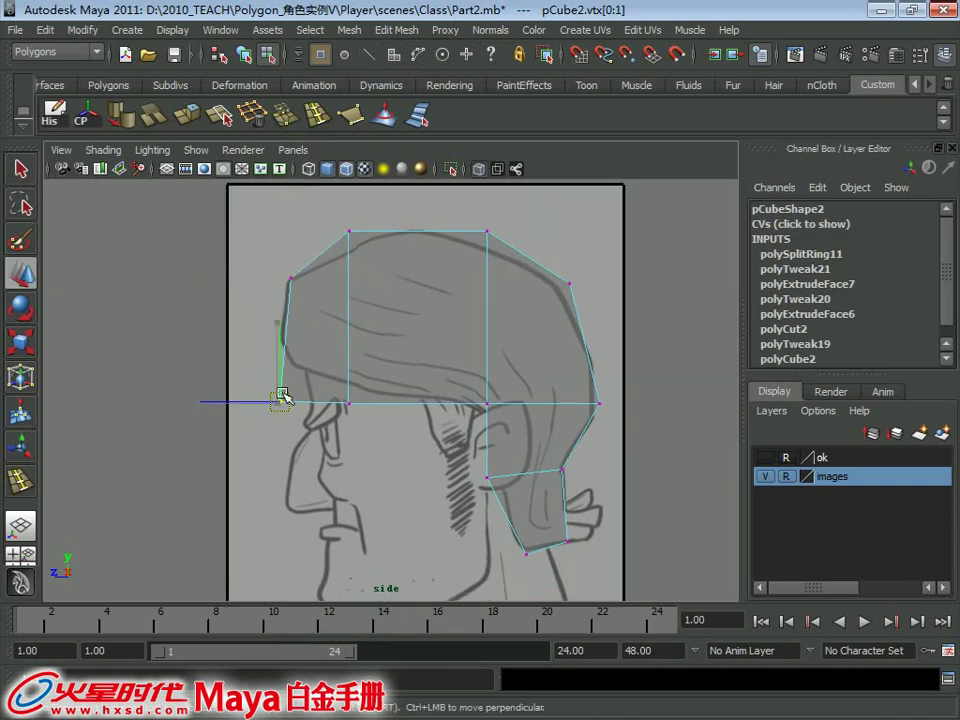
mouse_move(284, 397)
mouse_down()
mouse_move(293, 370)
mouse_move(369, 413)
mouse_move(366, 393)
mouse_up()
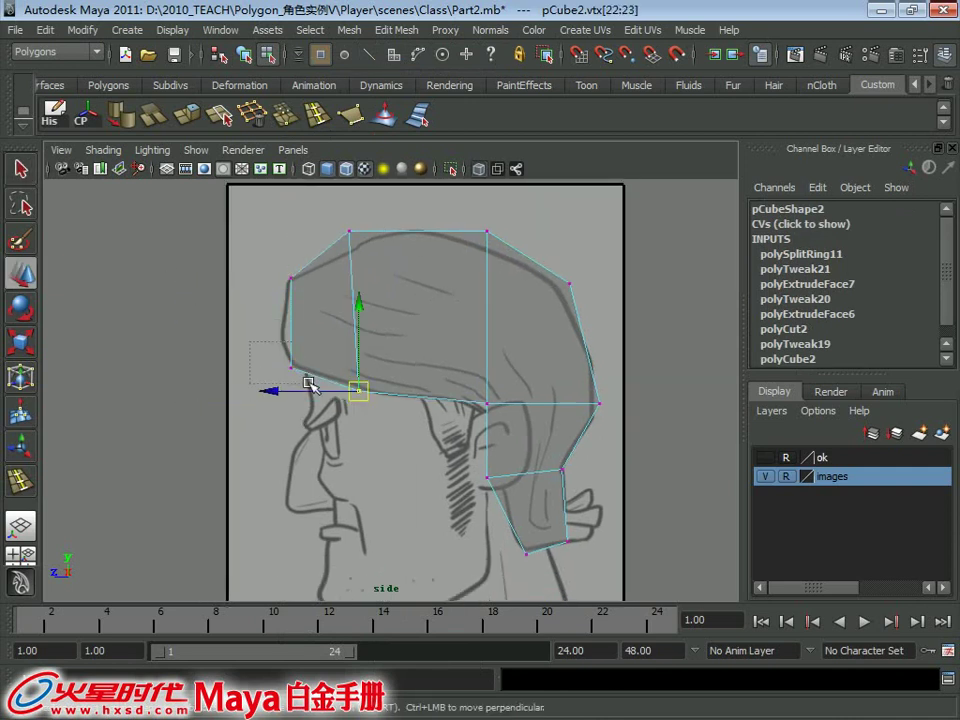
drag(308, 383, 300, 380)
scroll(278, 364, down, 2)
key(space)
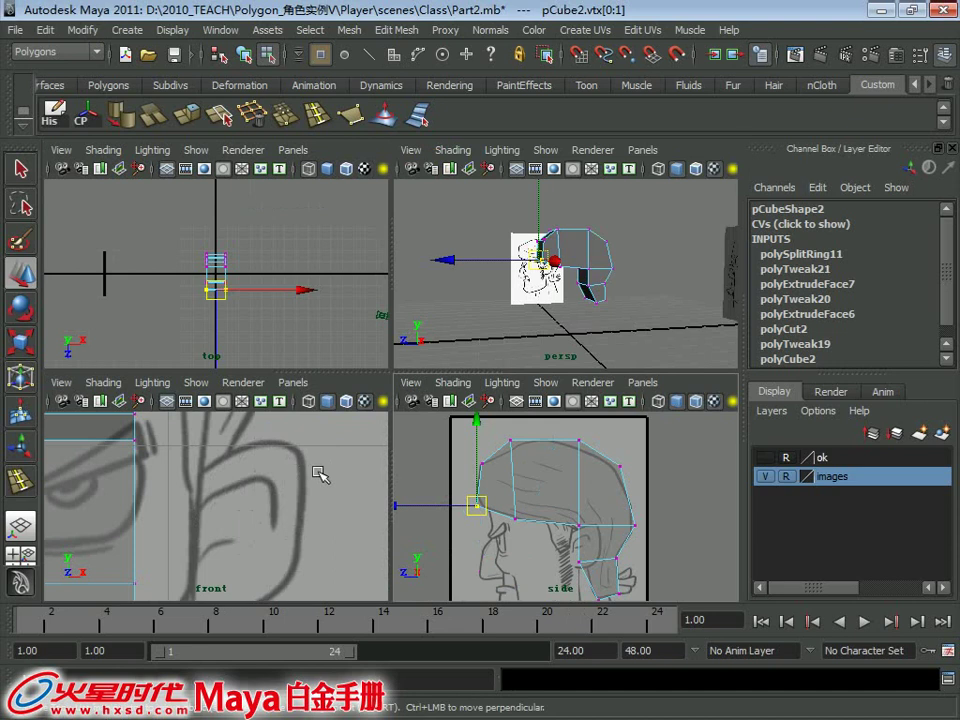
key(space)
scroll(208, 413, down, 3)
Return the block to object mode and repeat Cut Faces to split it down the centre line.
key(q)
right_click(366, 320)
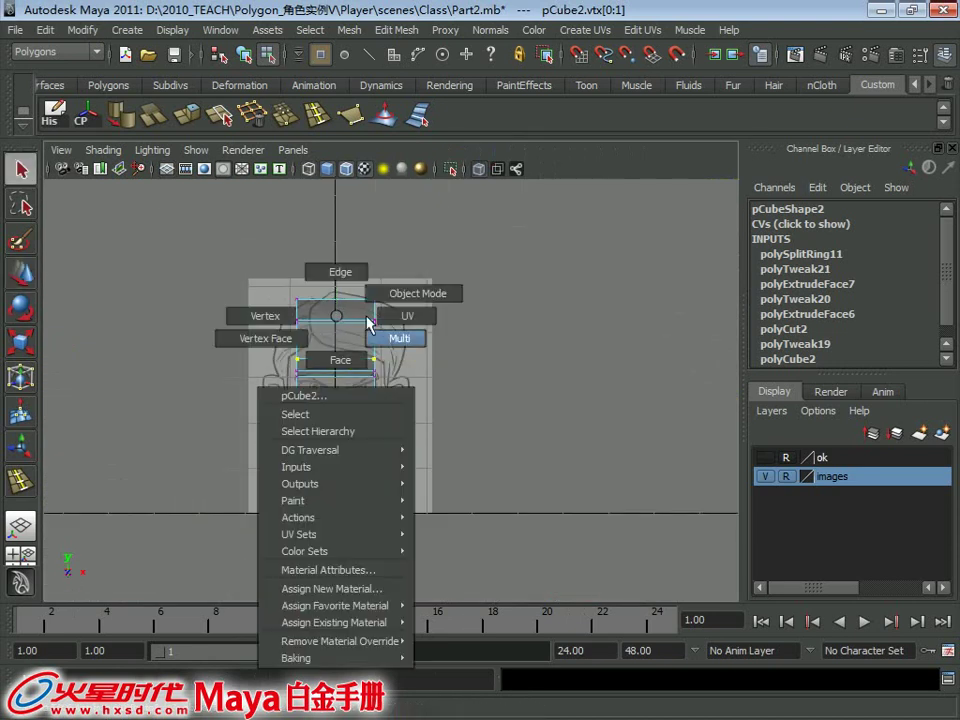
click(370, 322)
scroll(360, 326, up, 1)
scroll(390, 360, up, 1)
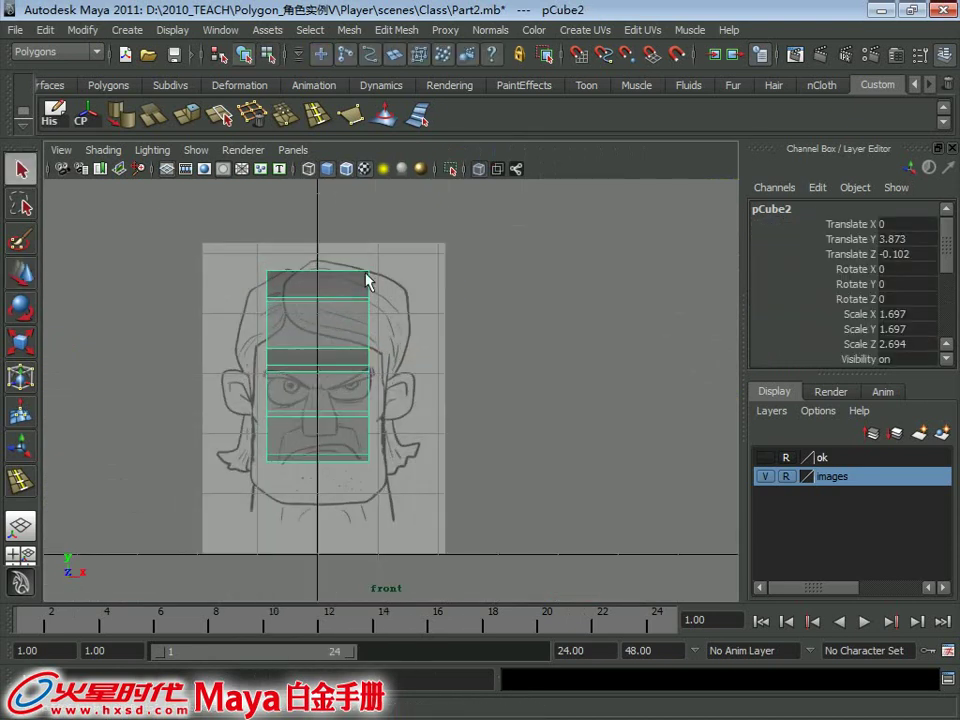
key(g)
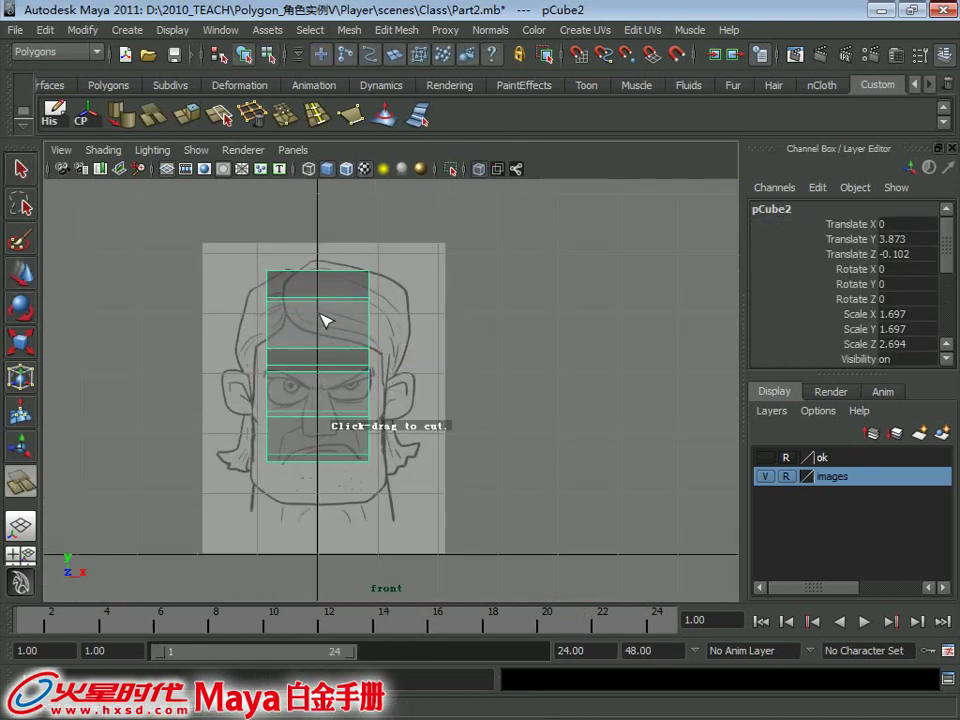
key(q)
Delete the left-half faces, switch back to object mode, and turn off X-Ray shading.
click(249, 279)
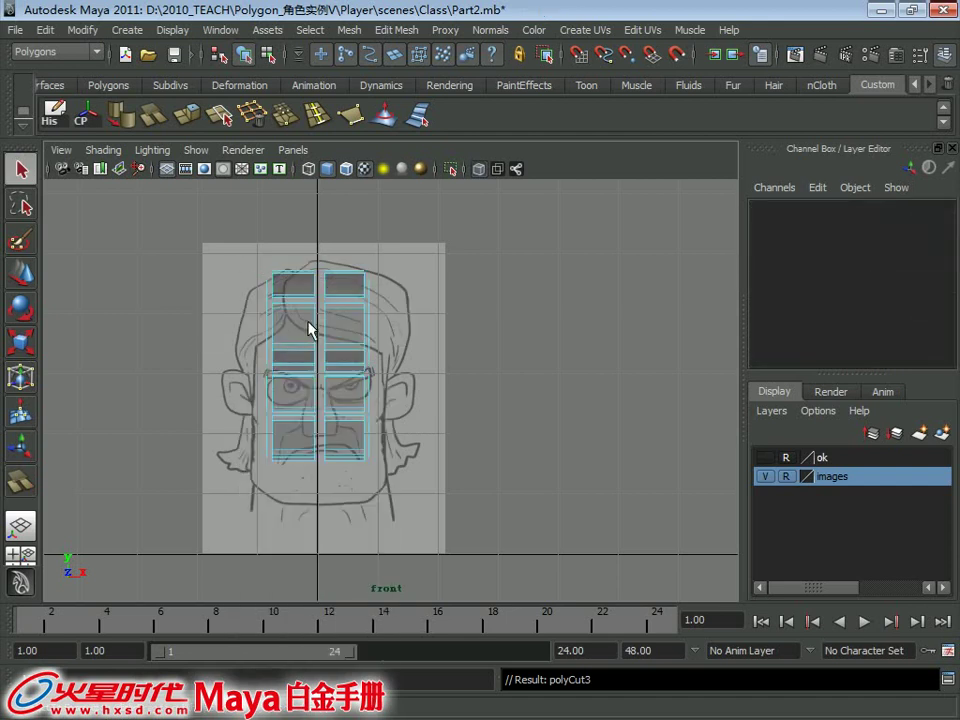
drag(303, 541, 405, 525)
click(454, 538)
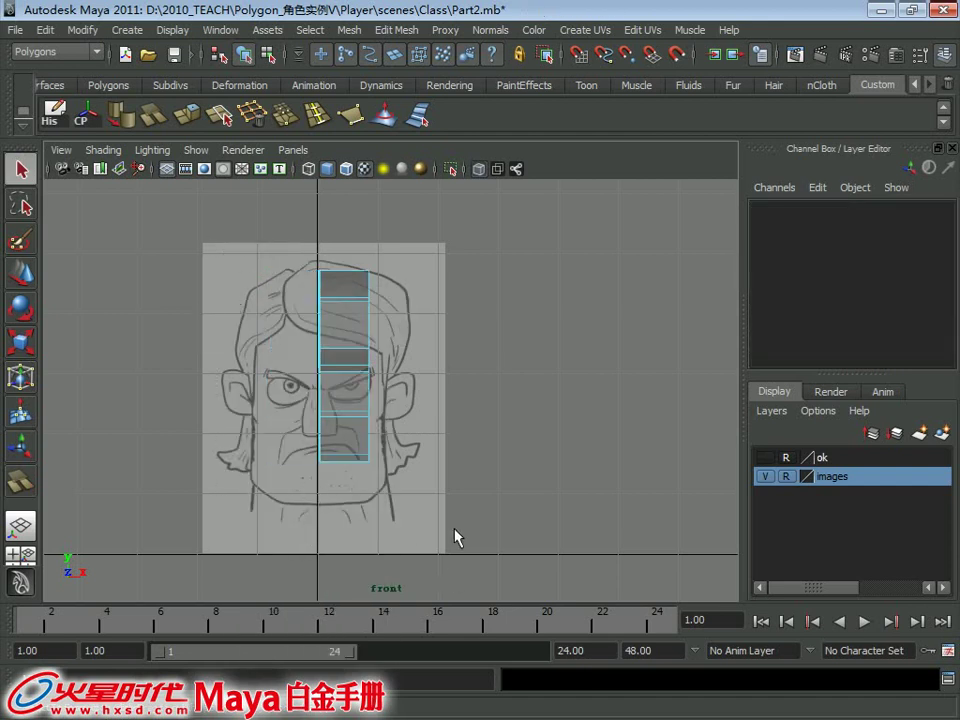
scroll(407, 392, up, 2)
scroll(351, 338, up, 1)
right_drag(351, 338, 436, 292)
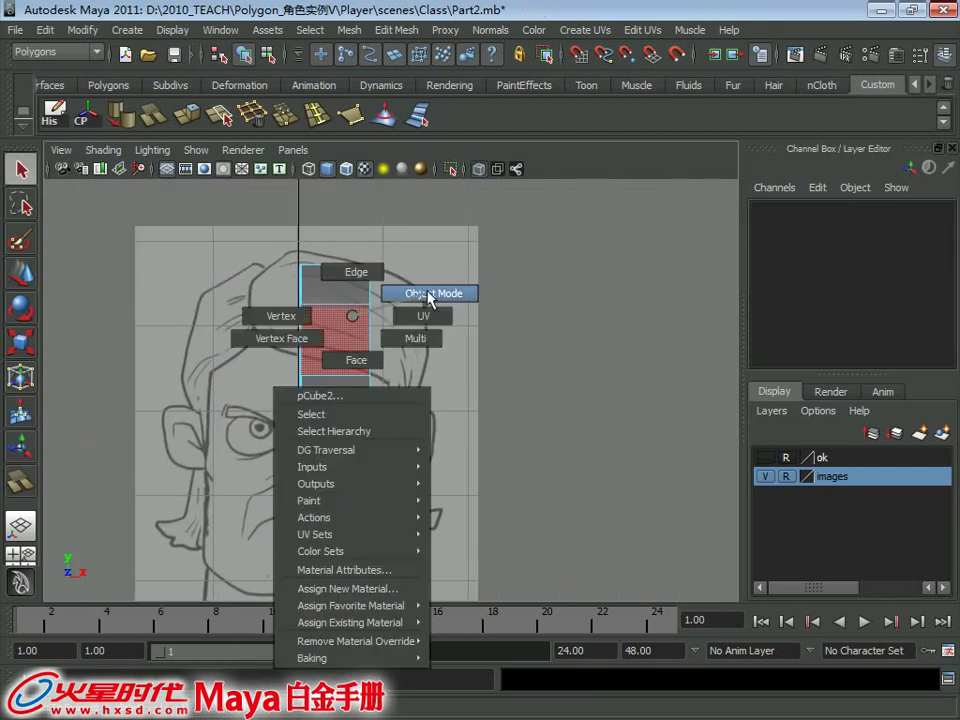
click(478, 169)
Push the top-right corner and upper side vertices outward to the sketched hair outline.
scroll(339, 300, up, 1)
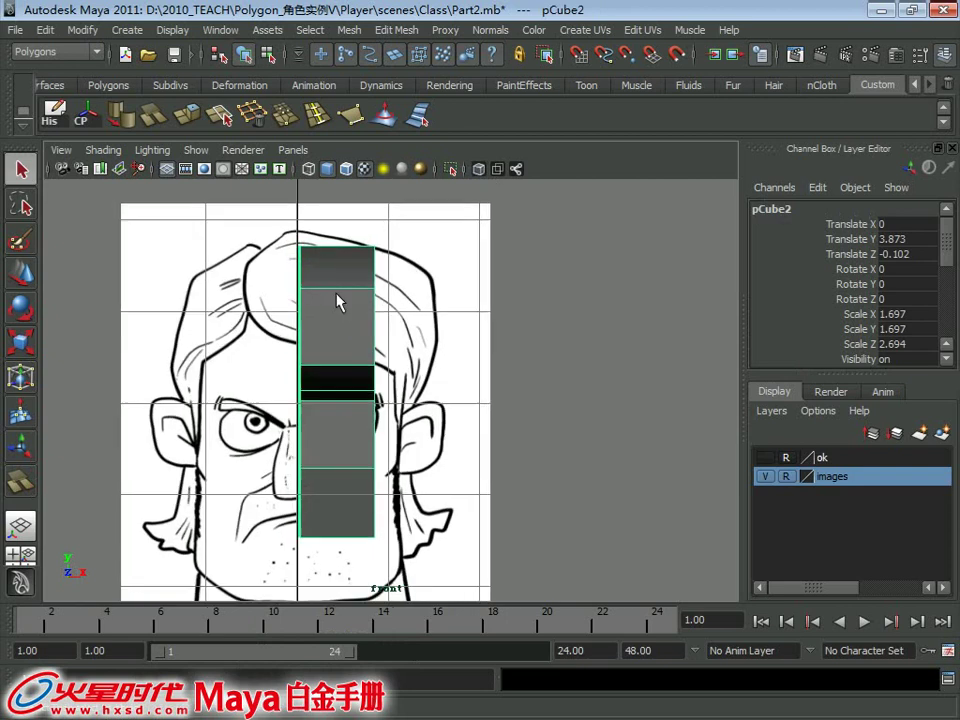
right_drag(341, 296, 266, 293)
drag(338, 240, 372, 268)
key(w)
drag(440, 270, 538, 302)
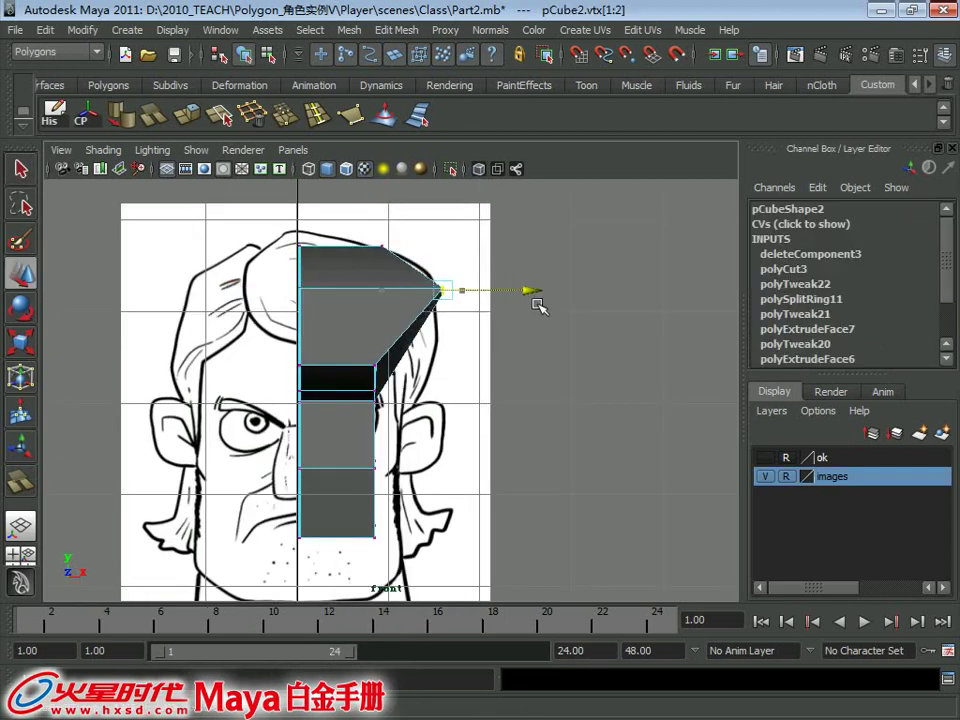
alt+middle_drag(380, 350, 377, 311)
drag(377, 311, 392, 338)
mouse_move(463, 336)
mouse_down()
mouse_move(517, 346)
mouse_move(499, 349)
mouse_up()
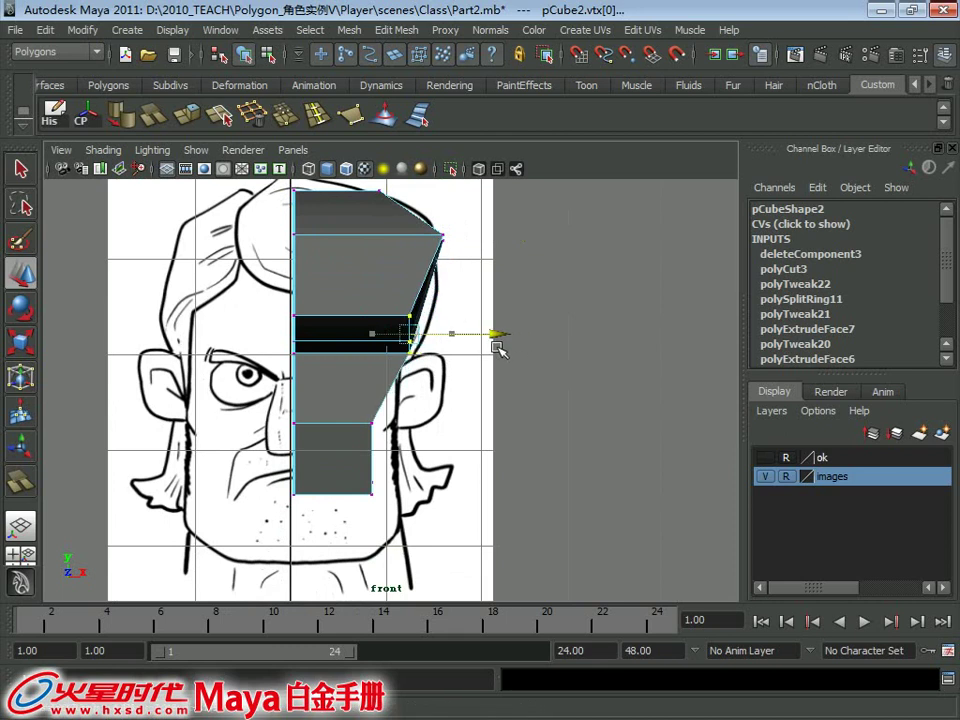
scroll(413, 381, up, 1)
drag(452, 398, 489, 396)
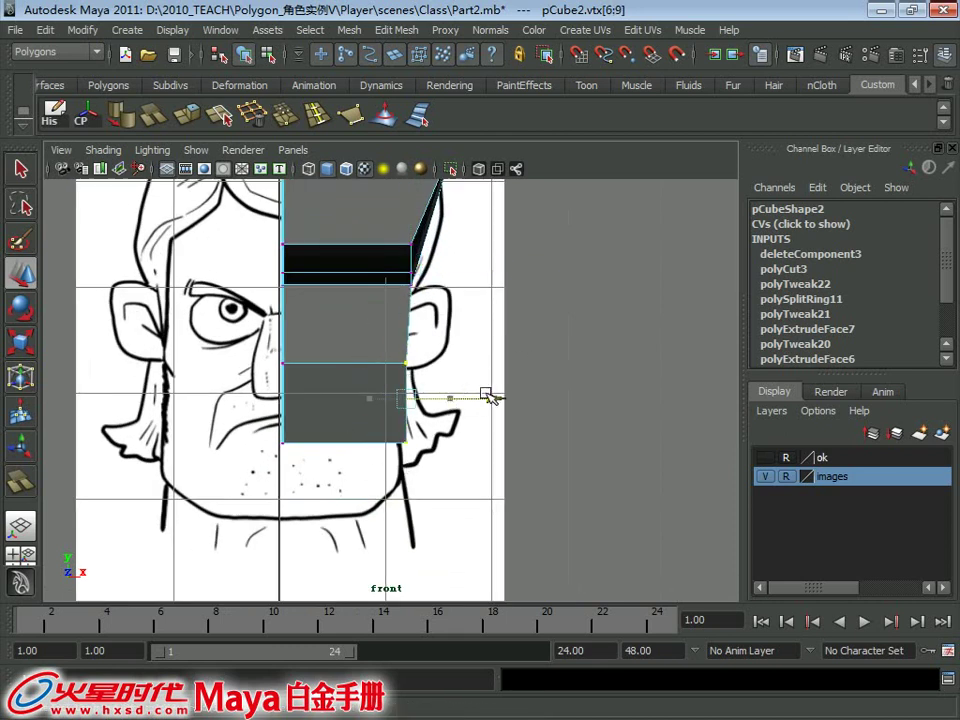
Adjust the lower right vertices to follow the sideburn outline in the front view.
drag(390, 345, 467, 417)
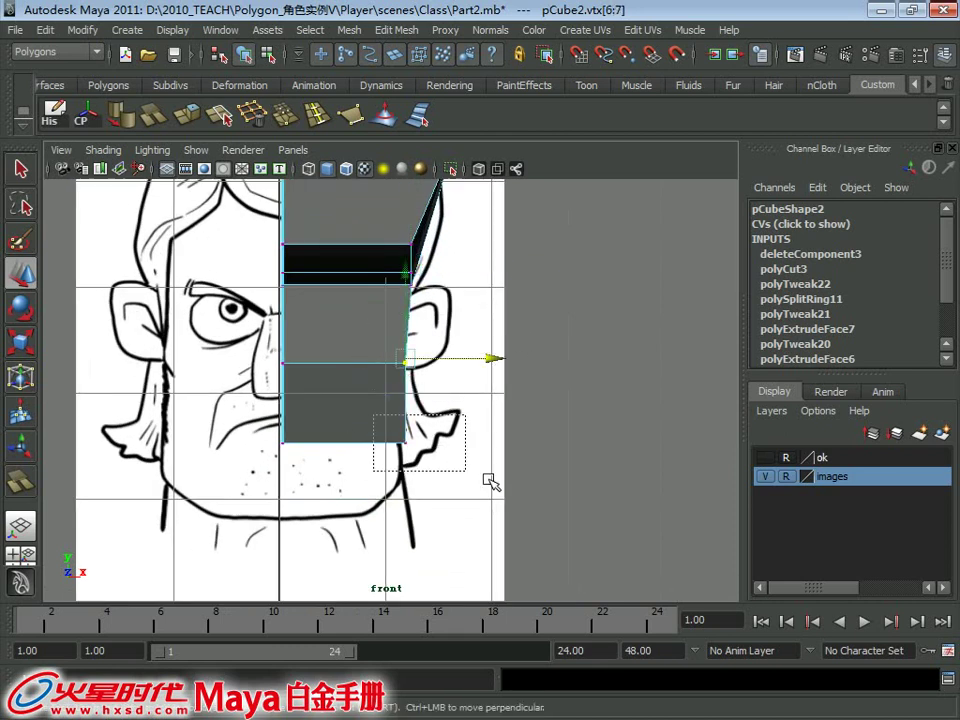
alt+middle_drag(399, 347, 420, 418)
click(463, 418)
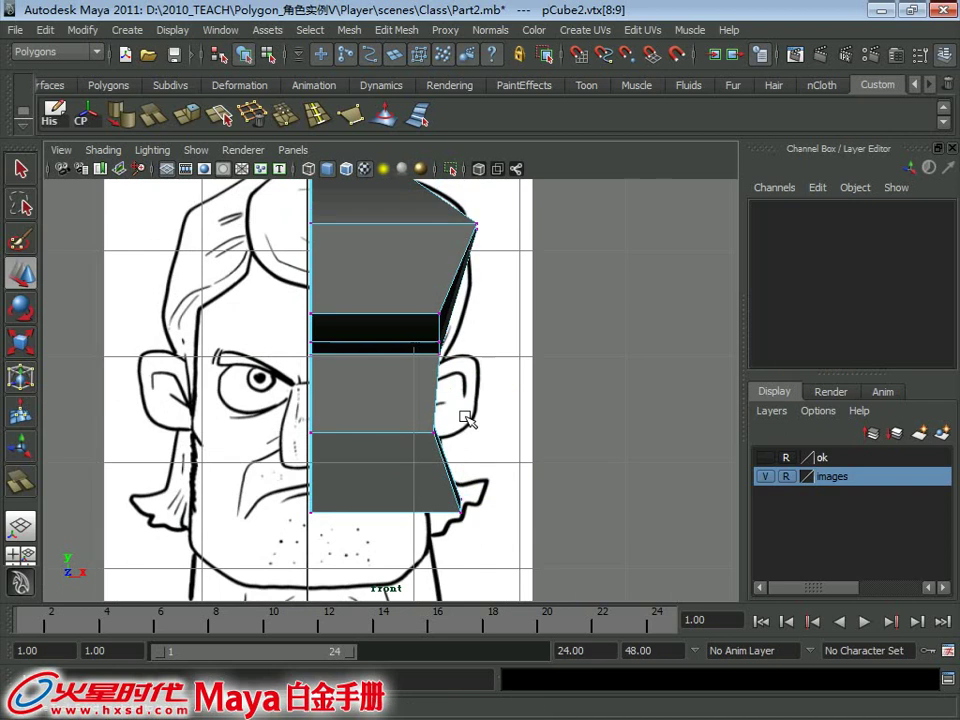
alt+middle_drag(497, 444, 495, 470)
mouse_move(515, 473)
mouse_down()
mouse_move(422, 456)
mouse_move(502, 465)
mouse_up()
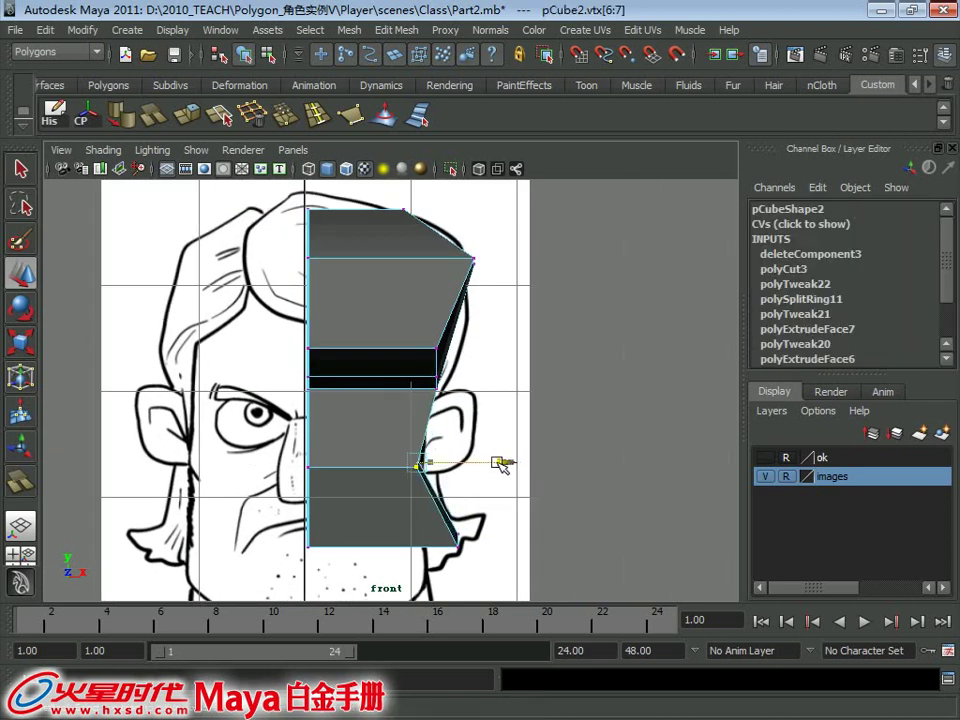
alt+middle_drag(466, 406, 404, 385)
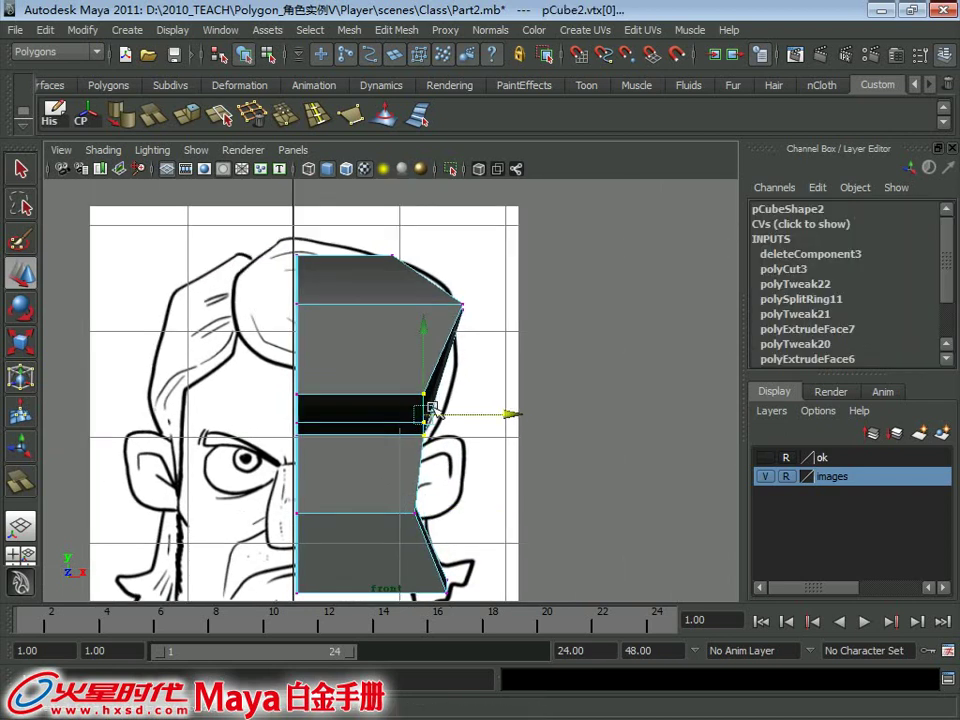
scroll(404, 403, up, 1)
mouse_move(452, 308)
alt+mouse_down()
mouse_move(398, 302)
mouse_move(553, 317)
mouse_move(465, 300)
mouse_move(418, 260)
mouse_move(418, 317)
alt+mouse_up()
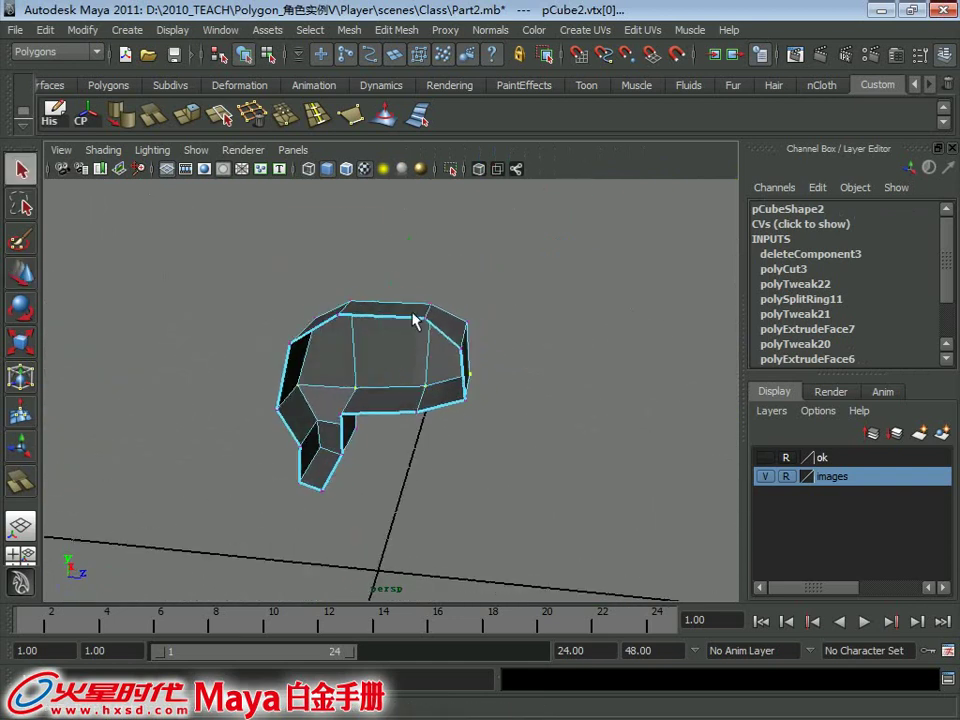
Cap the block's open side with Mesh > Fill Hole.
right_drag(418, 317, 490, 290)
alt+drag(435, 321, 374, 309)
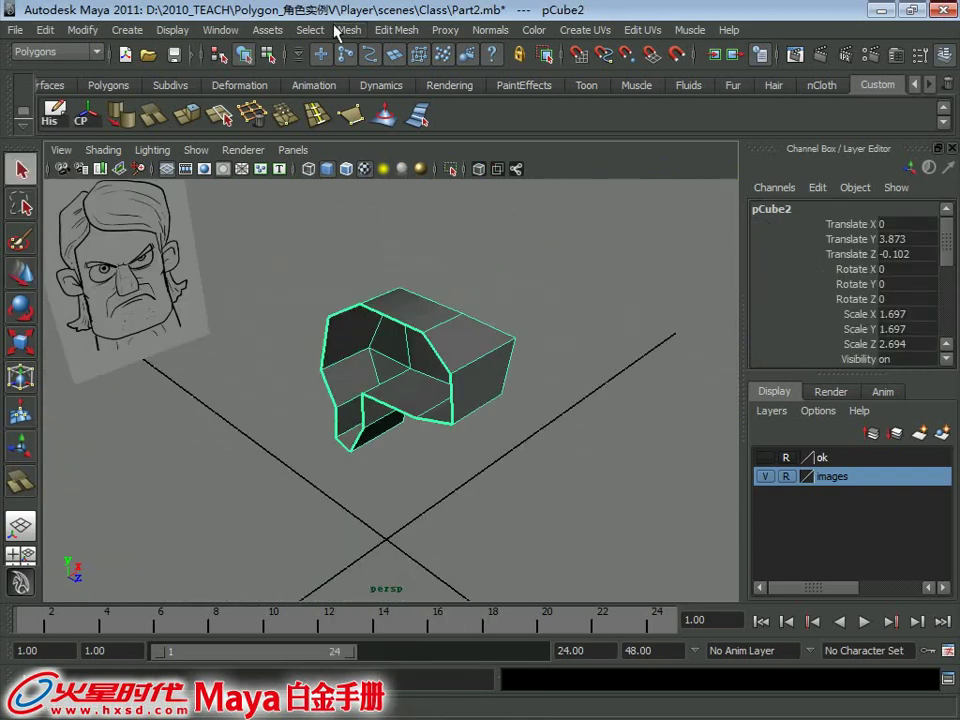
click(336, 30)
click(370, 328)
mouse_move(386, 354)
alt+mouse_down()
mouse_move(422, 339)
mouse_move(481, 372)
alt+mouse_up()
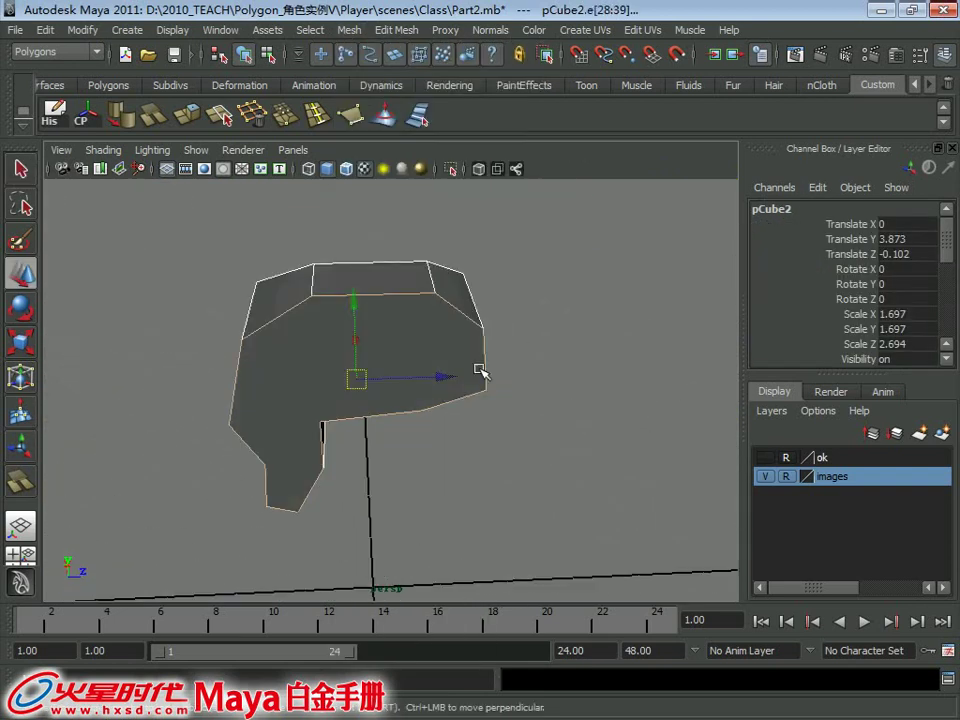
click(347, 31)
click(359, 8)
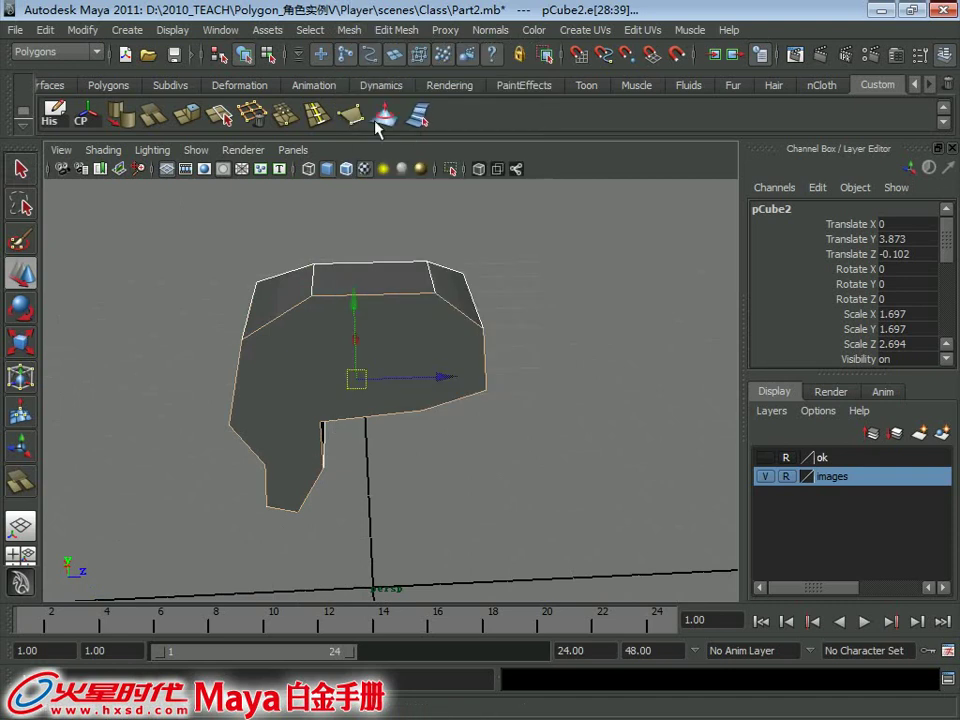
Divide the filled face with four split edges across the sideburn area using Split Polygon.
click(318, 428)
click(313, 290)
key(Return)
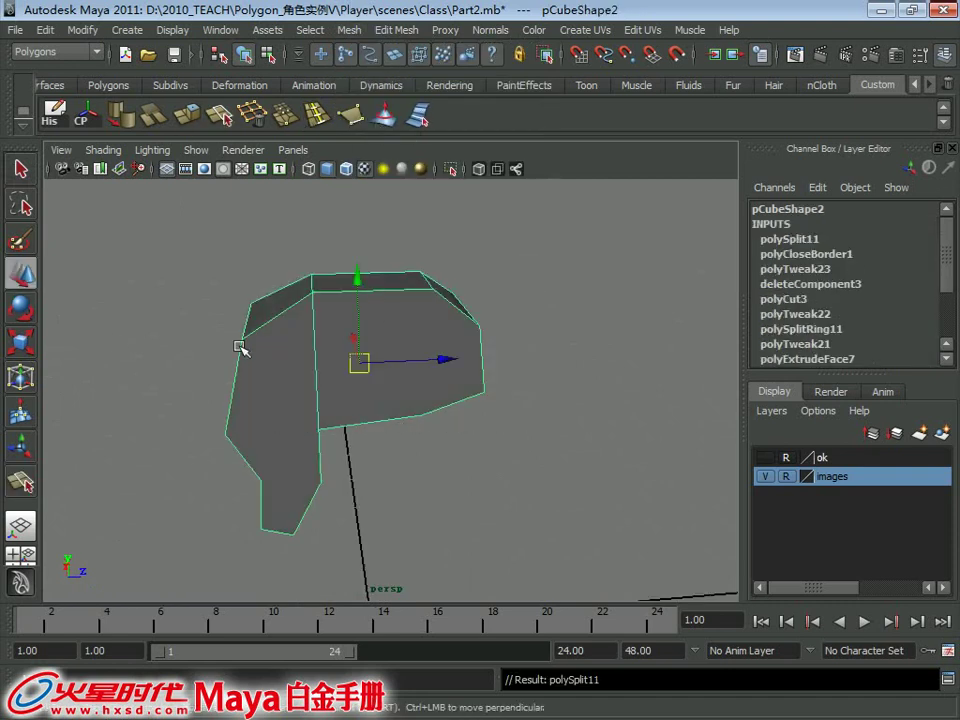
key(y)
click(428, 414)
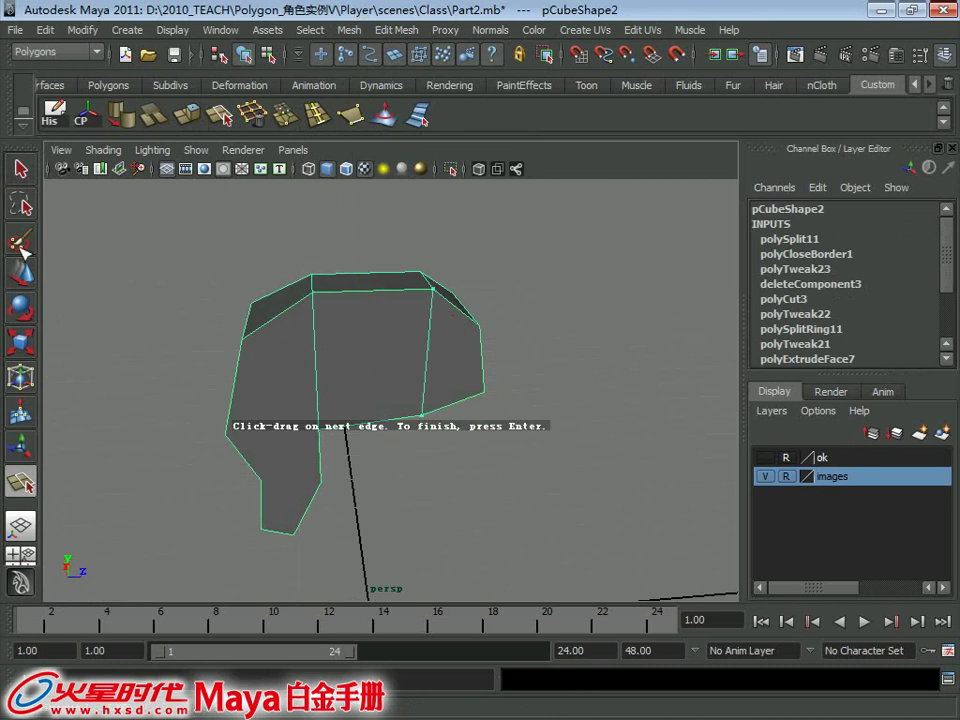
key(Return)
key(y)
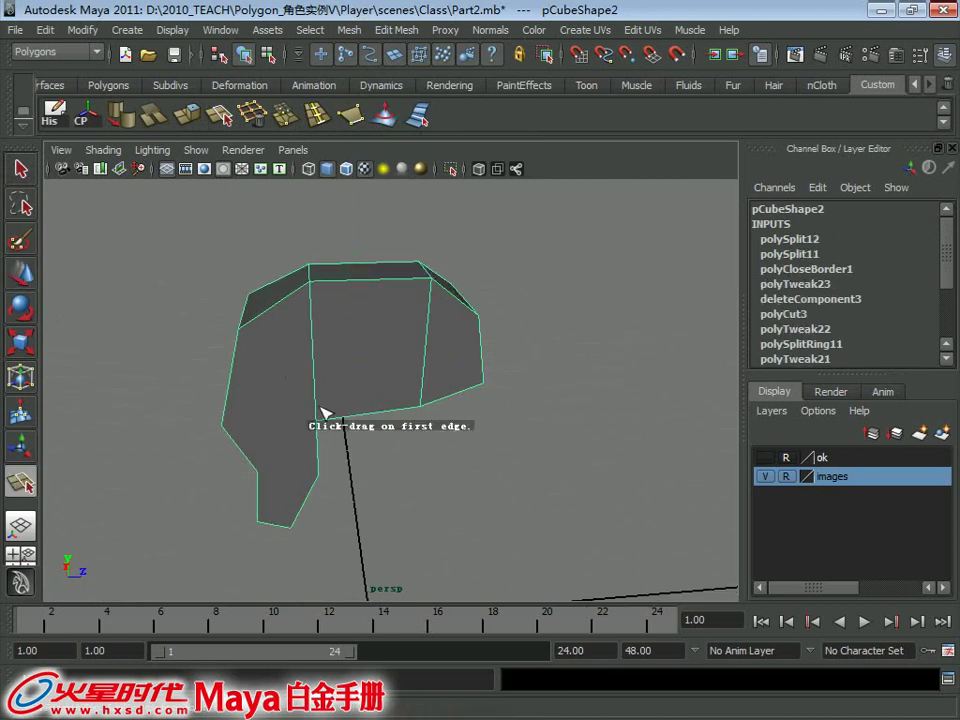
click(219, 391)
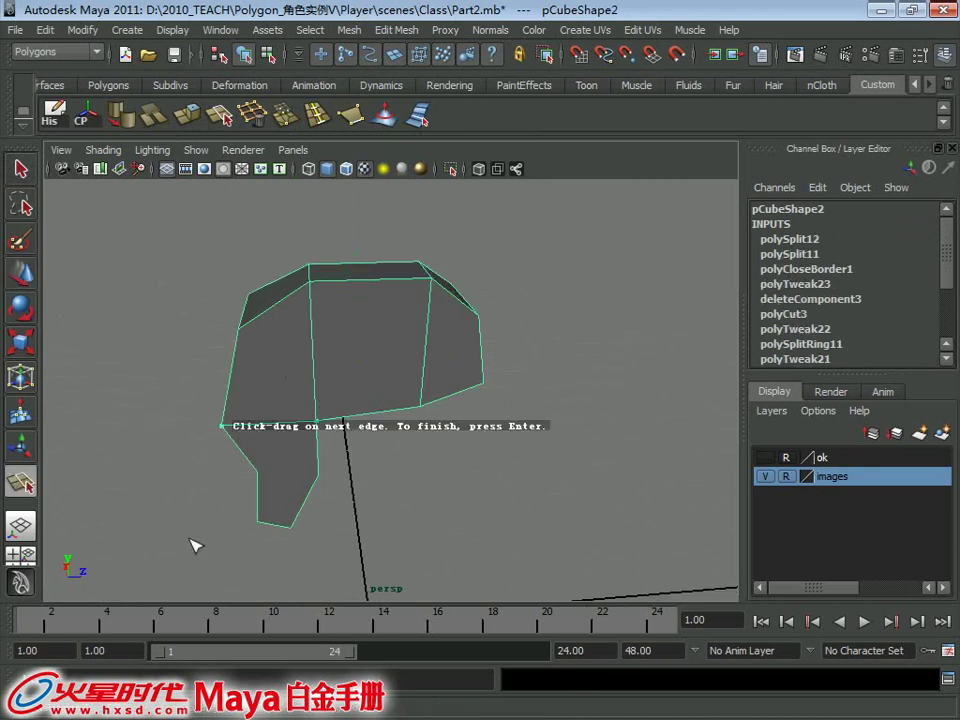
key(Return)
key(y)
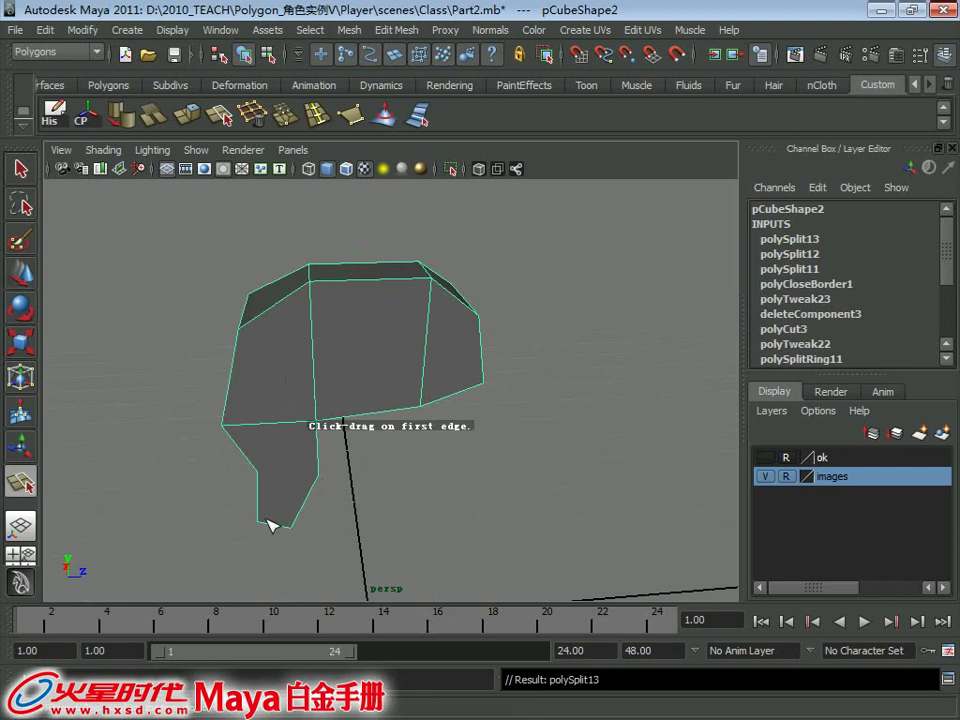
click(257, 470)
Commit the edge split, then select the block's front face and the adjacent face.
key(Return)
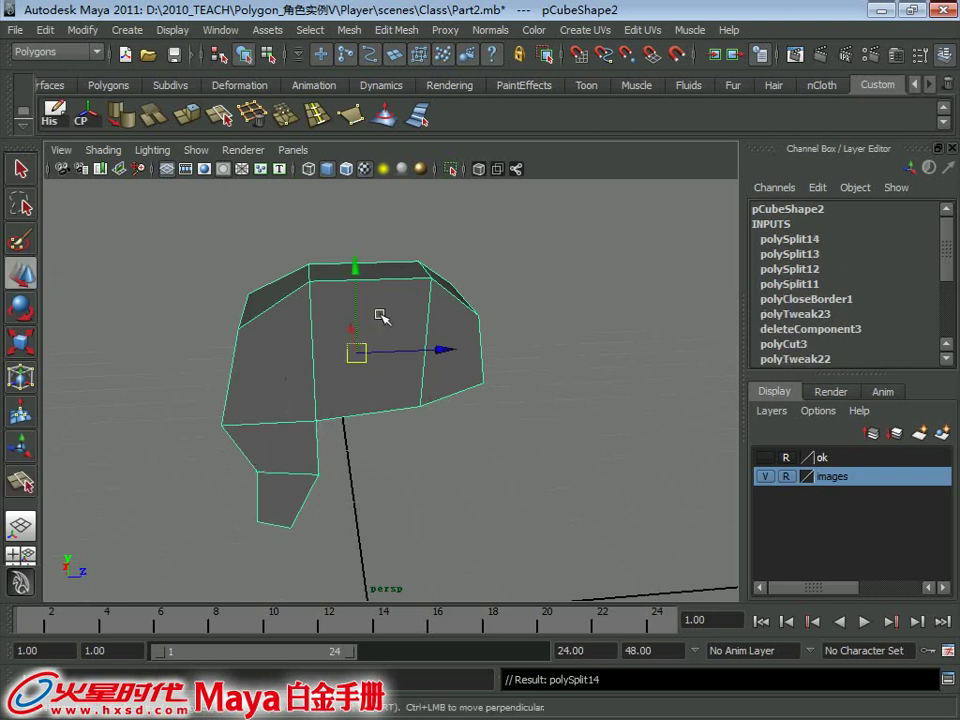
alt+drag(381, 315, 386, 356)
key(q)
right_drag(403, 321, 407, 360)
click(370, 330)
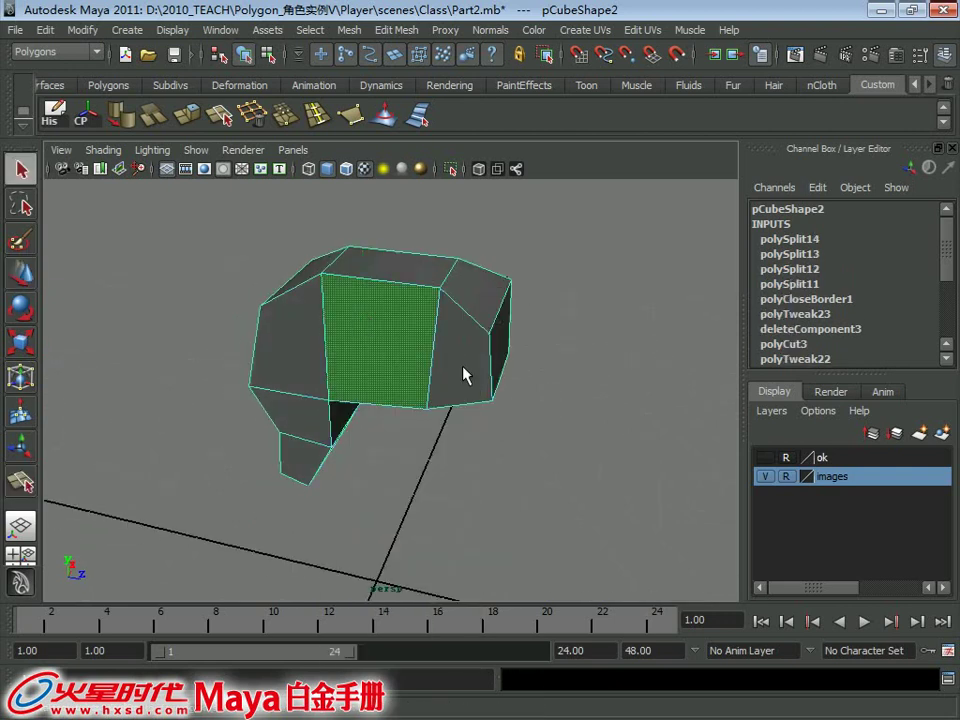
mouse_move(467, 379)
alt+mouse_down()
mouse_move(472, 403)
mouse_move(500, 396)
alt+mouse_up()
shift+click(445, 370)
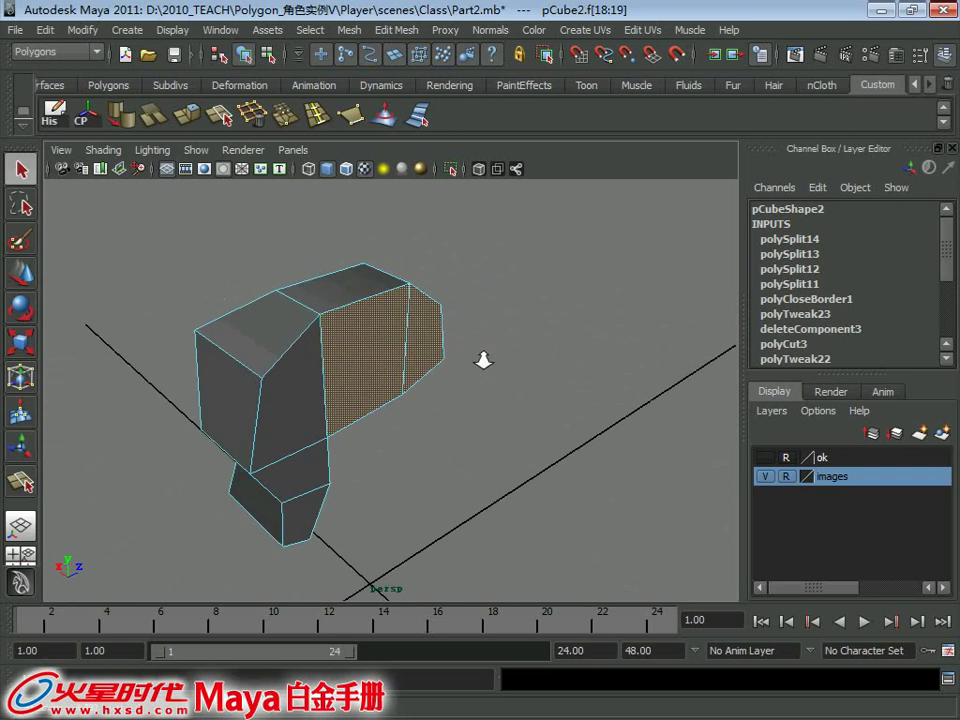
In front view, extrude the selected faces and pull the extrusion left over the forehead.
key(space)
key(space)
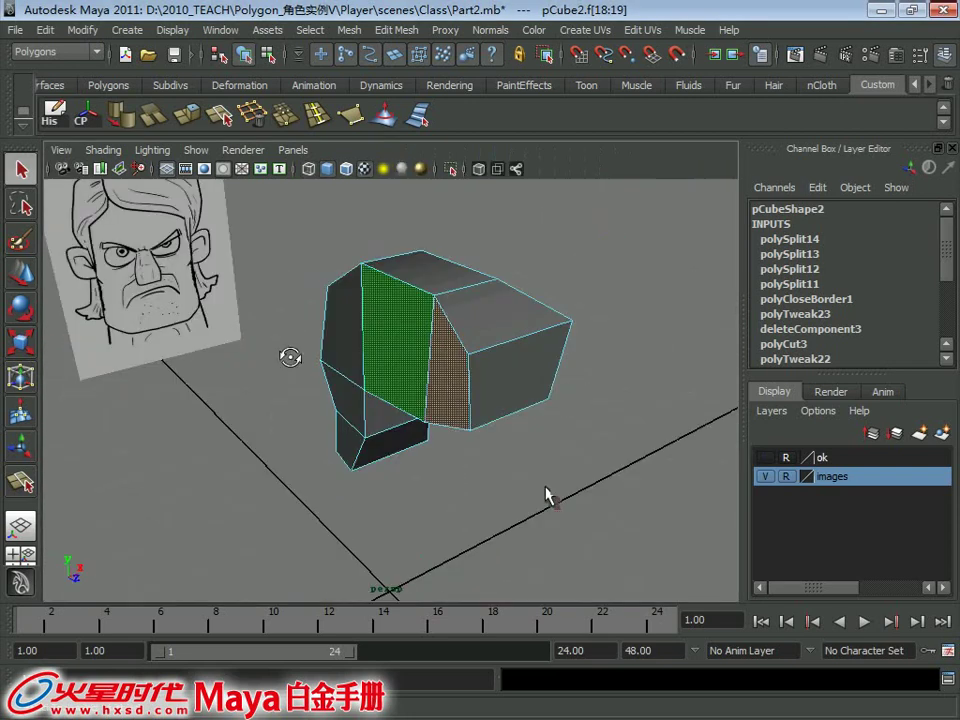
key(space)
key(space)
key(space)
alt+middle_drag(365, 323, 377, 339)
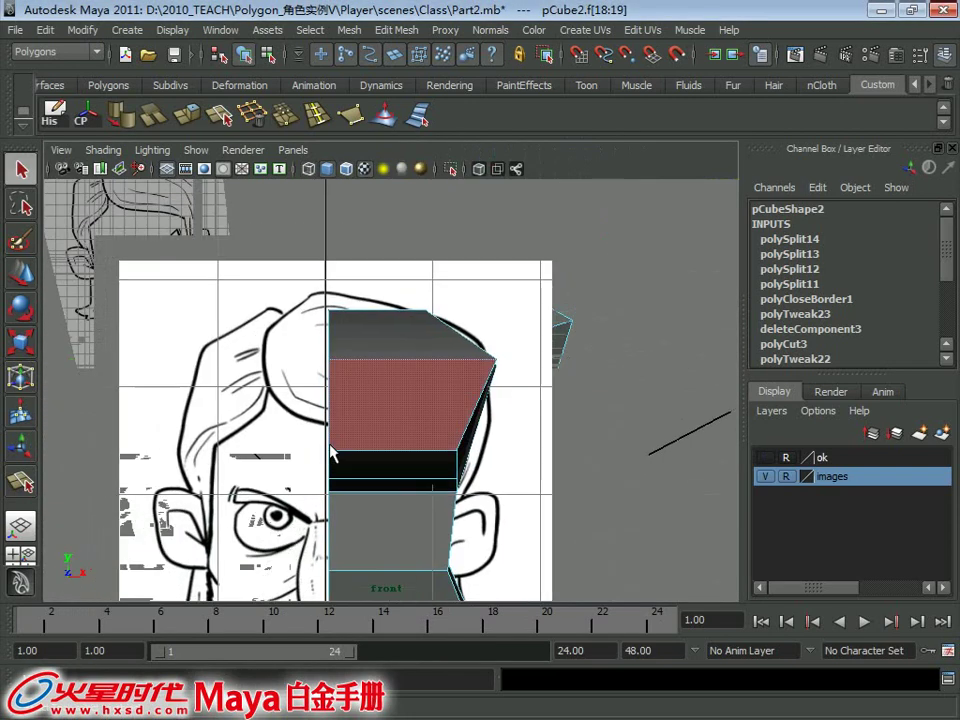
key(w)
click(220, 115)
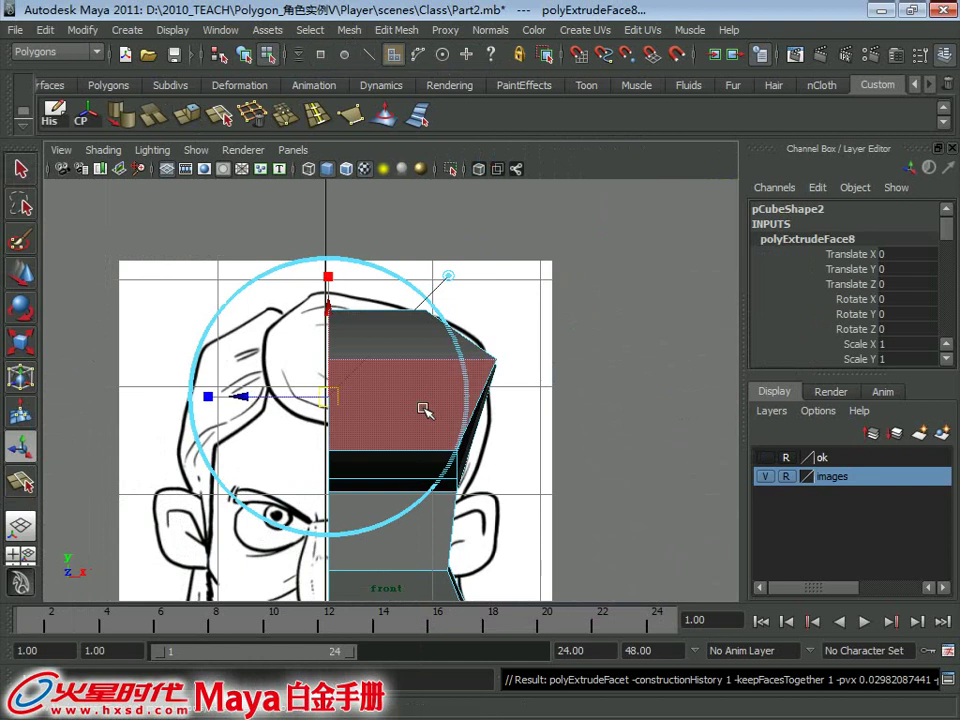
mouse_move(446, 401)
mouse_down()
mouse_move(401, 401)
mouse_move(360, 420)
mouse_up()
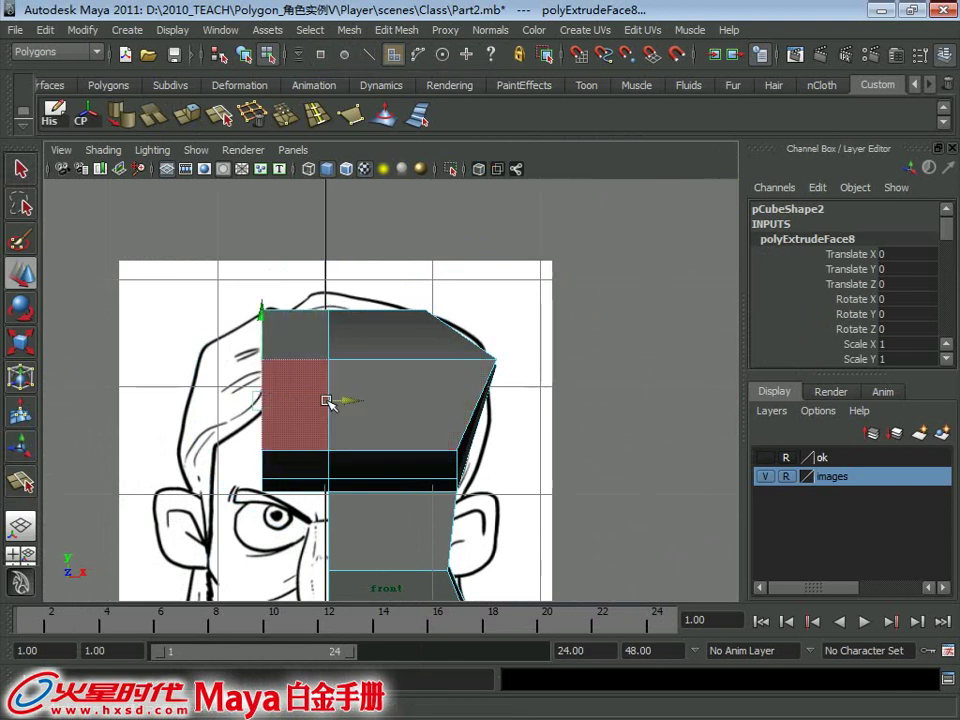
alt+middle_drag(267, 358, 300, 338)
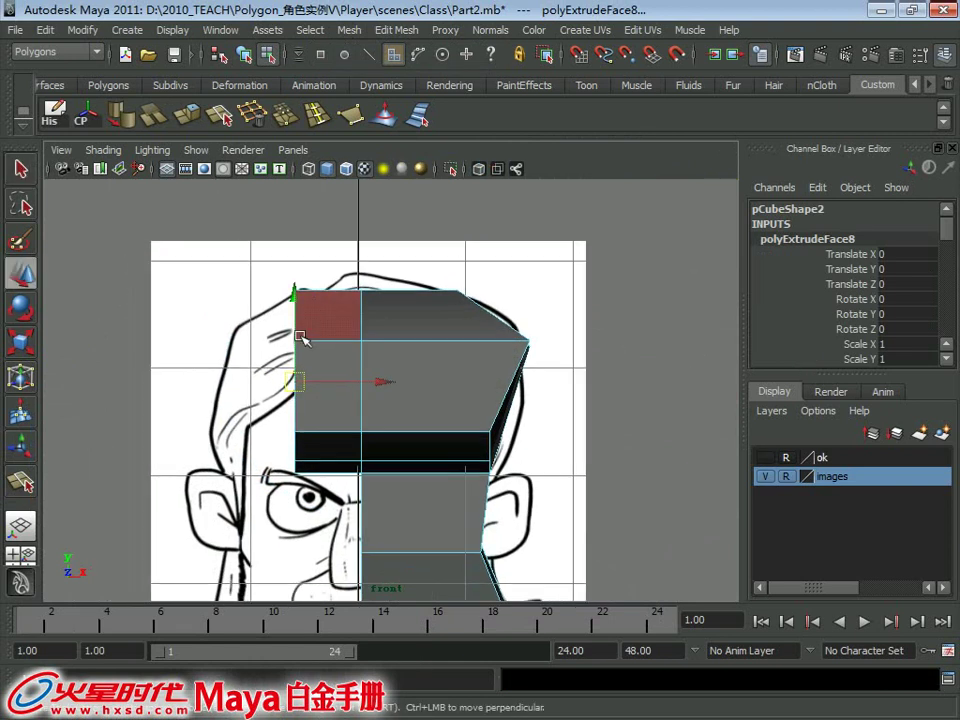
Slope the extrusion's top-left down to the hairline and raise its left vertex column.
click(297, 383)
drag(295, 381, 310, 458)
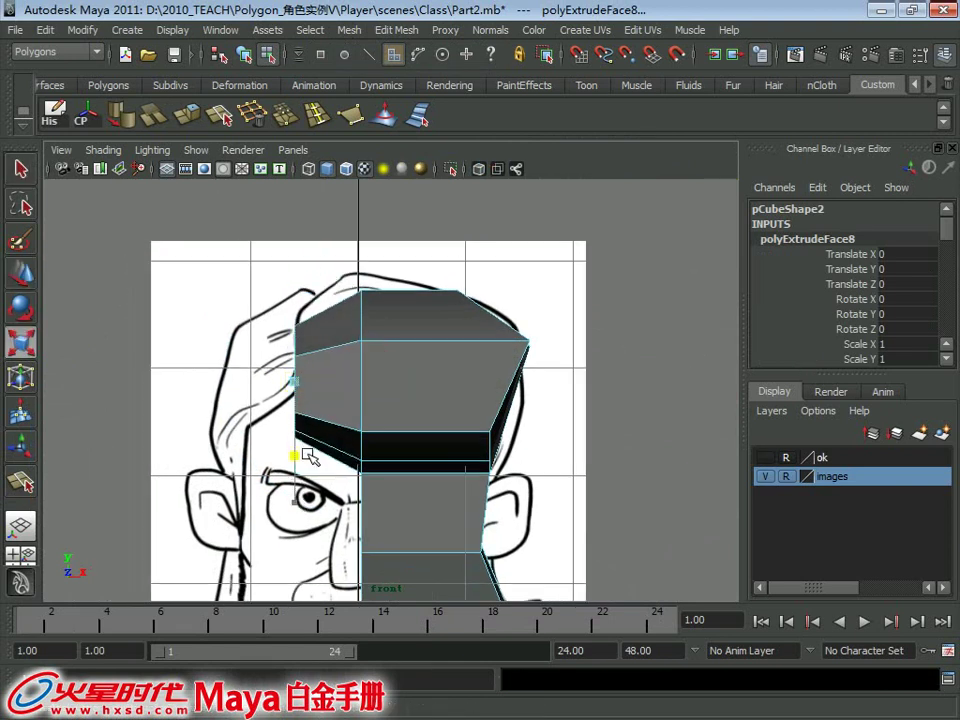
key(w)
drag(297, 380, 297, 272)
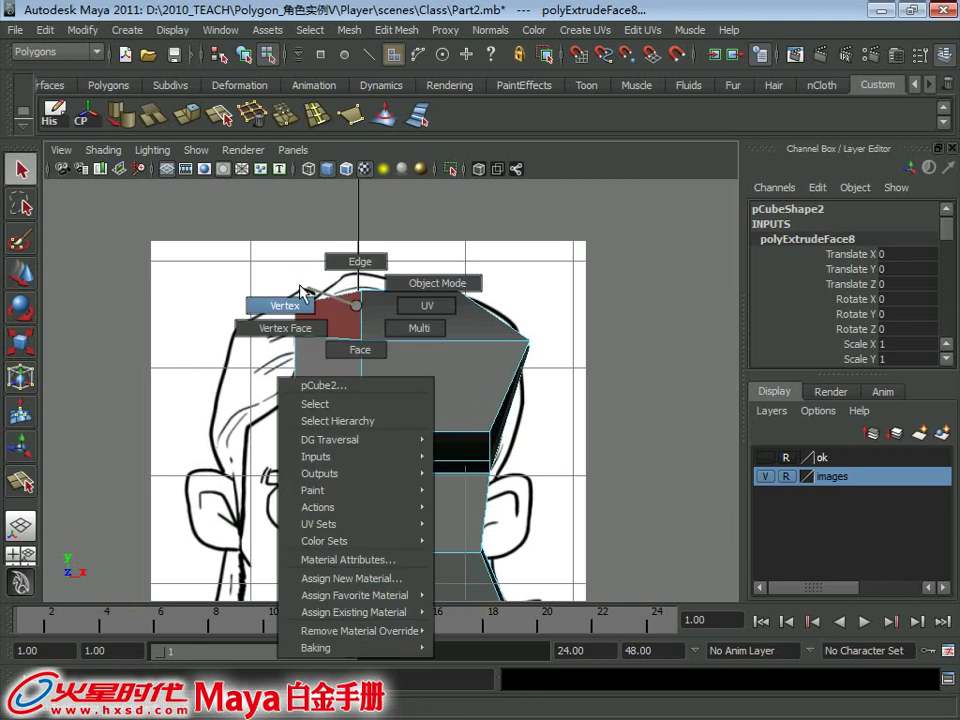
Select the hair block's top, right-edge and lower-right vertices.
right_drag(358, 313, 279, 304)
drag(338, 280, 366, 304)
alt+middle_drag(356, 296, 354, 238)
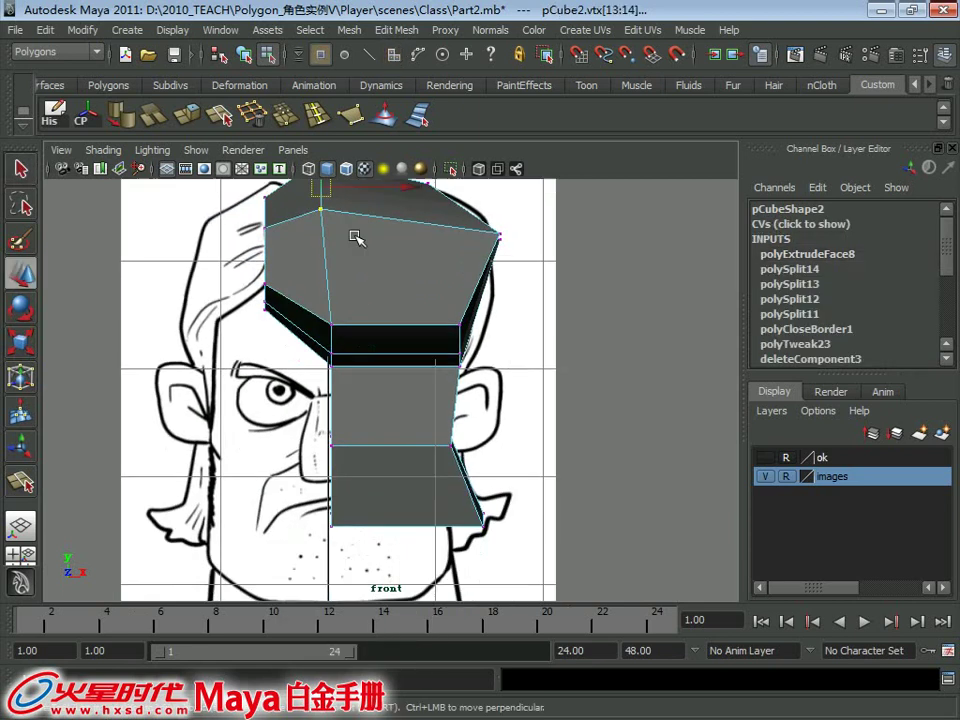
drag(436, 263, 506, 364)
alt+middle_drag(457, 317, 440, 339)
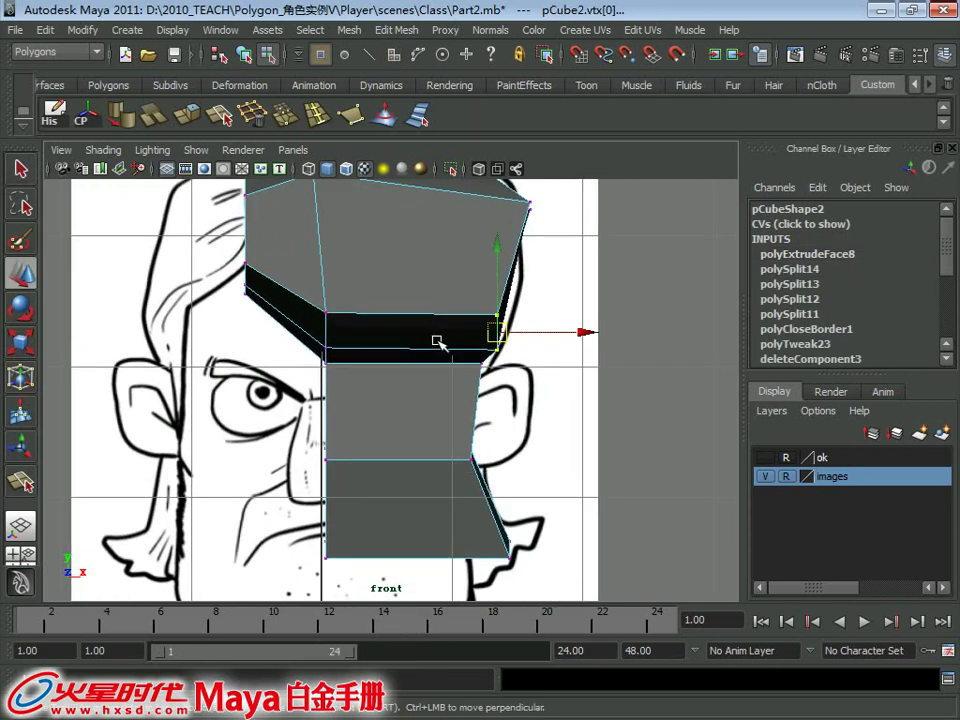
drag(476, 440, 484, 418)
Return to the full perspective view, orbit around the head, and pick Insert Edge Loop from the shelf.
key(space)
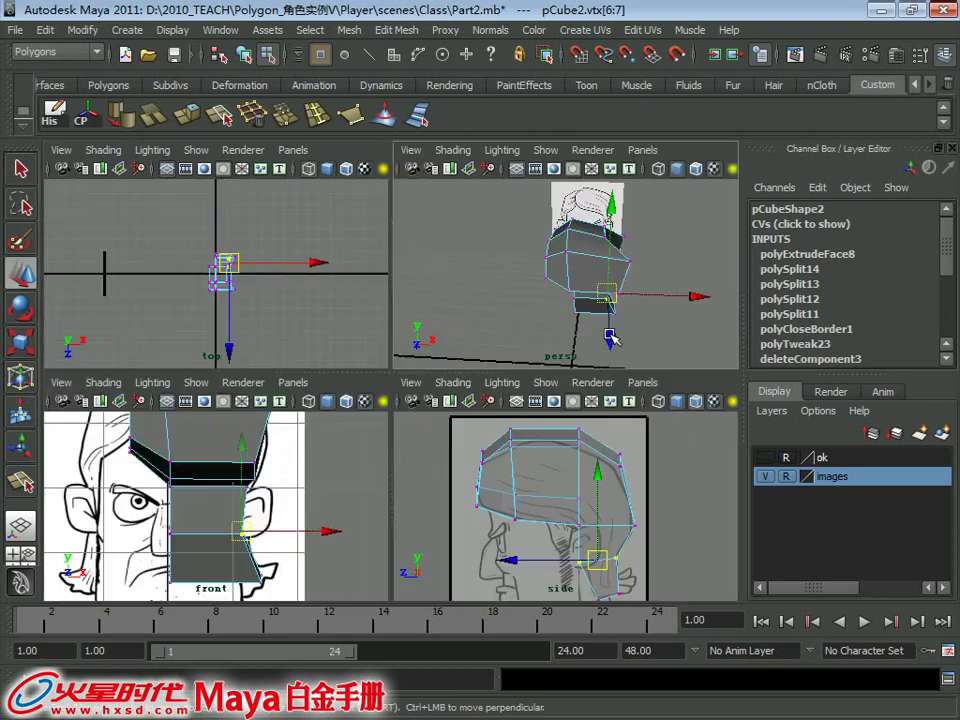
key(space)
mouse_move(536, 317)
alt+mouse_down()
mouse_move(428, 381)
mouse_move(490, 377)
mouse_move(490, 326)
mouse_move(467, 279)
mouse_move(641, 348)
mouse_move(422, 358)
mouse_move(349, 373)
mouse_move(435, 433)
mouse_move(542, 336)
mouse_move(420, 371)
mouse_move(334, 377)
mouse_move(443, 400)
mouse_move(460, 390)
alt+mouse_up()
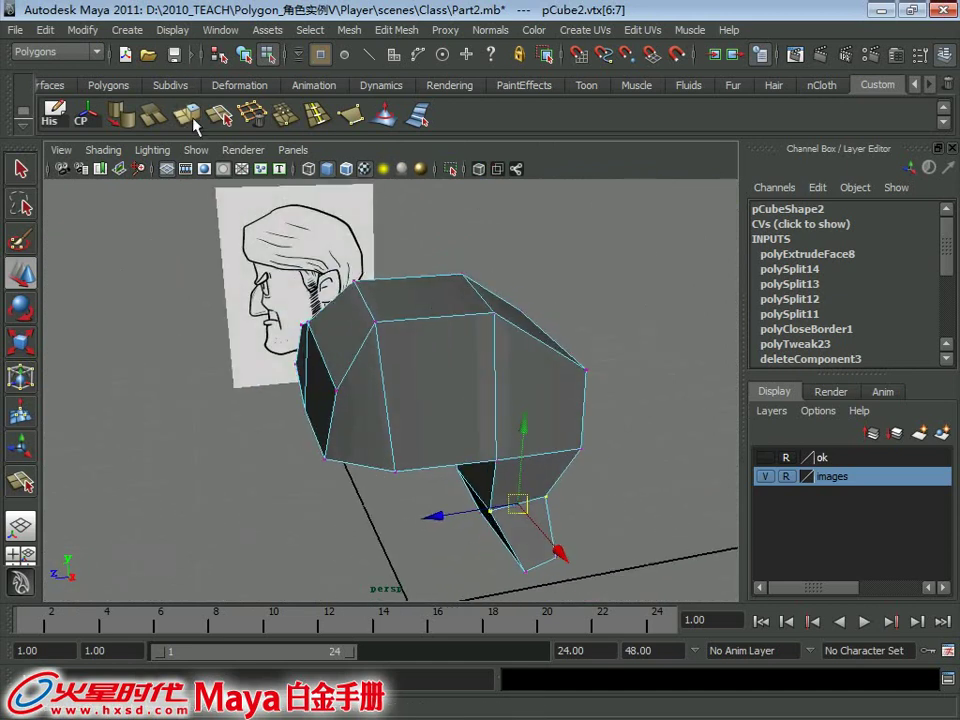
key(y)
mouse_move(268, 210)
alt+mouse_down()
mouse_move(437, 368)
mouse_move(363, 364)
mouse_move(514, 396)
mouse_move(506, 379)
mouse_move(347, 343)
mouse_move(327, 373)
mouse_move(364, 375)
alt+mouse_up()
mouse_move(285, 504)
alt+mouse_down()
mouse_move(439, 379)
mouse_move(557, 412)
alt+mouse_up()
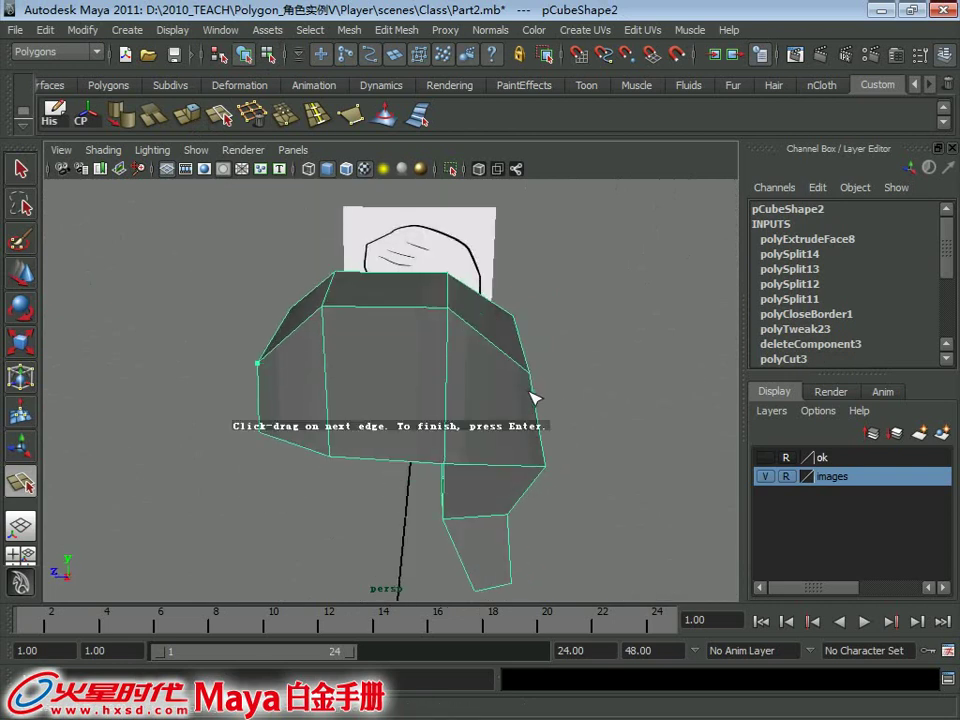
mouse_move(454, 389)
alt+mouse_down()
mouse_move(328, 324)
mouse_move(447, 318)
alt+mouse_up()
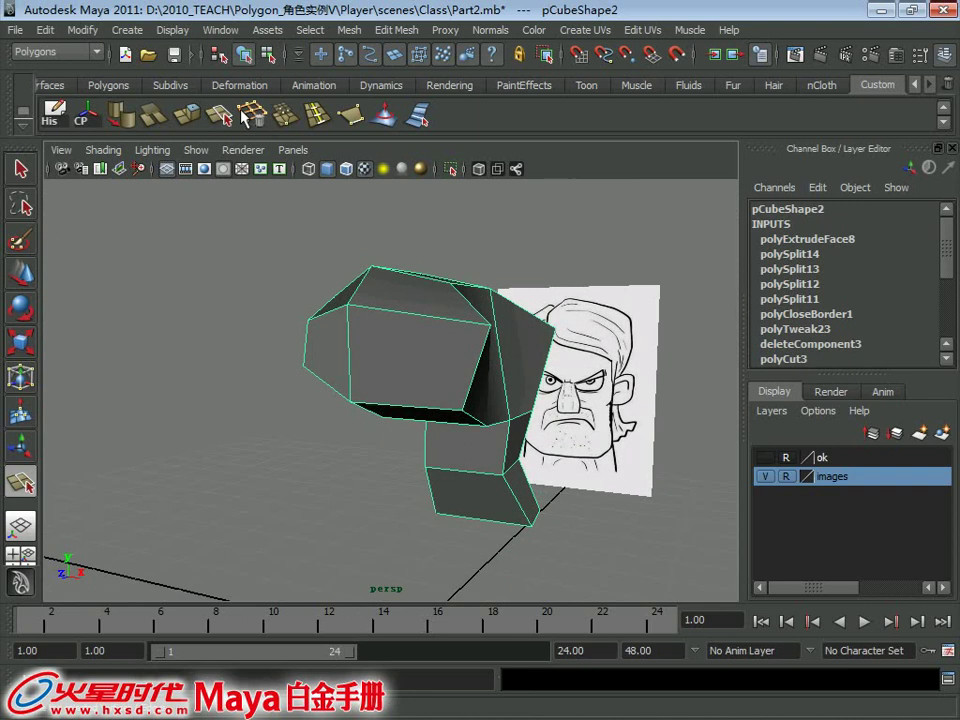
click(318, 115)
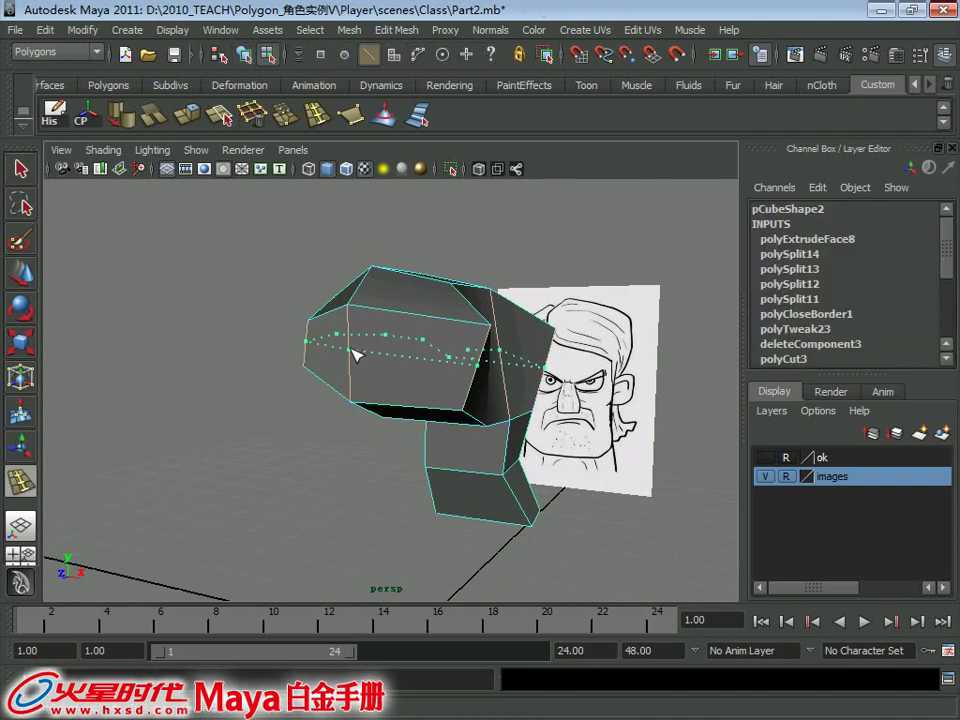
Insert the edge loop around the hair block and select a vertex on it.
click(354, 354)
alt+drag(519, 321, 505, 348)
key(q)
right_drag(422, 316, 350, 317)
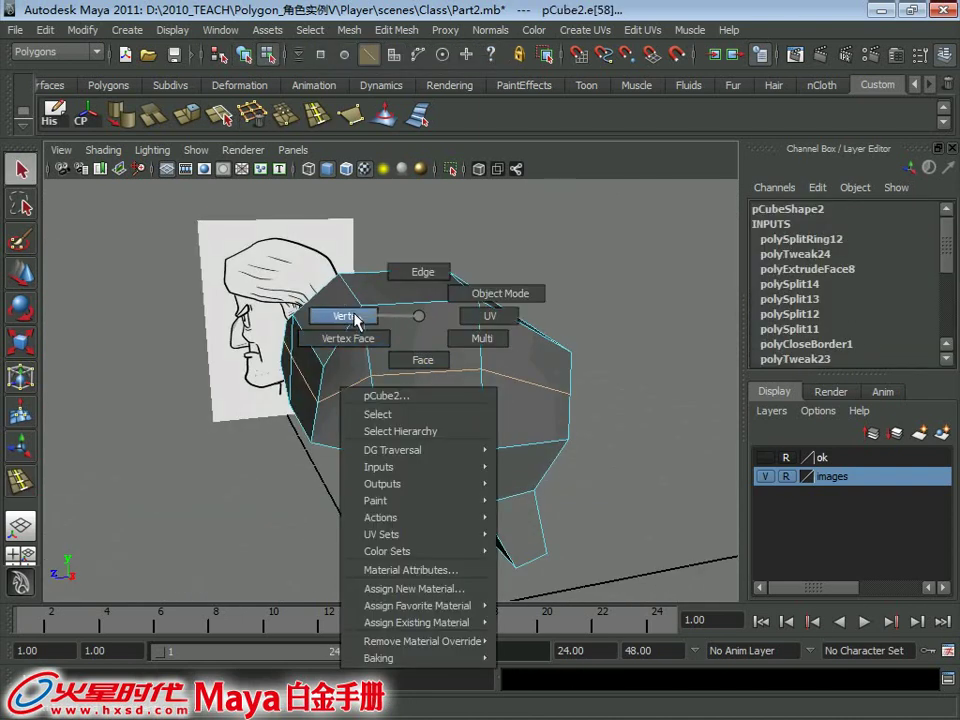
click(372, 377)
alt+right_drag(480, 376, 439, 386)
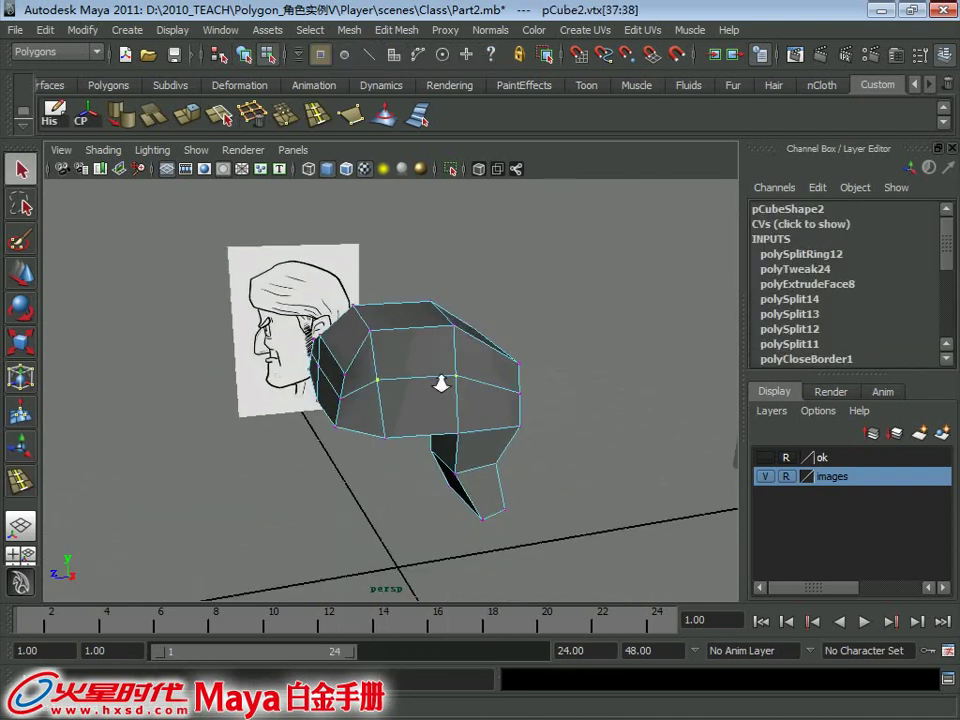
alt+drag(439, 386, 555, 435)
In the front orthographic view, move the loop's top-right and lower-right vertices out to the reference outline.
key(w)
mouse_move(541, 362)
alt+mouse_down()
mouse_move(576, 366)
mouse_move(414, 212)
mouse_move(455, 318)
alt+mouse_up()
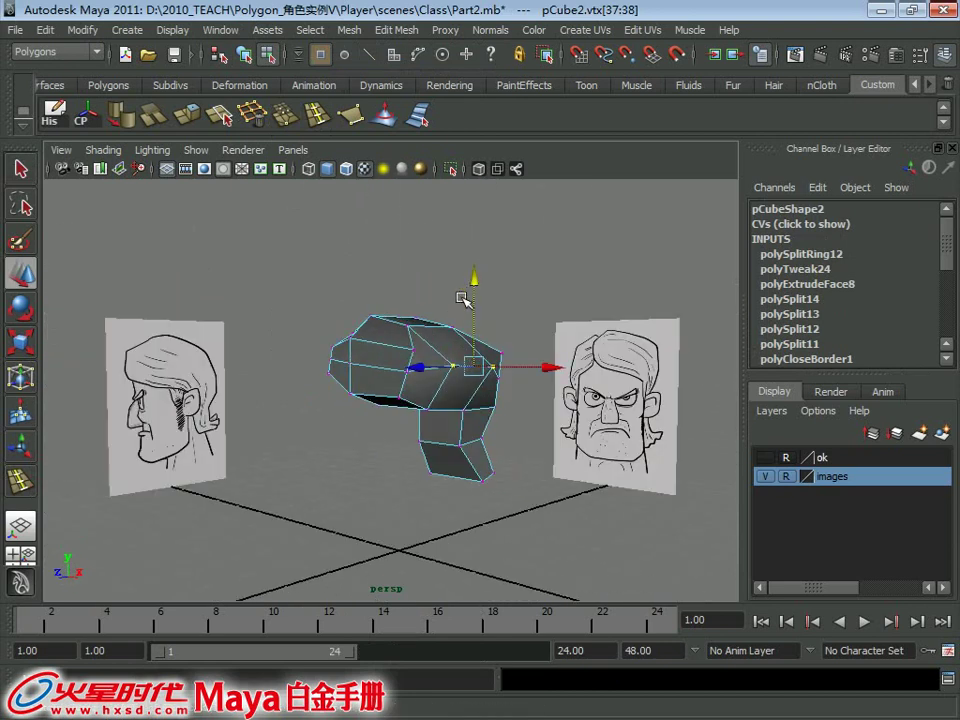
alt+drag(462, 298, 448, 378)
drag(500, 352, 503, 392)
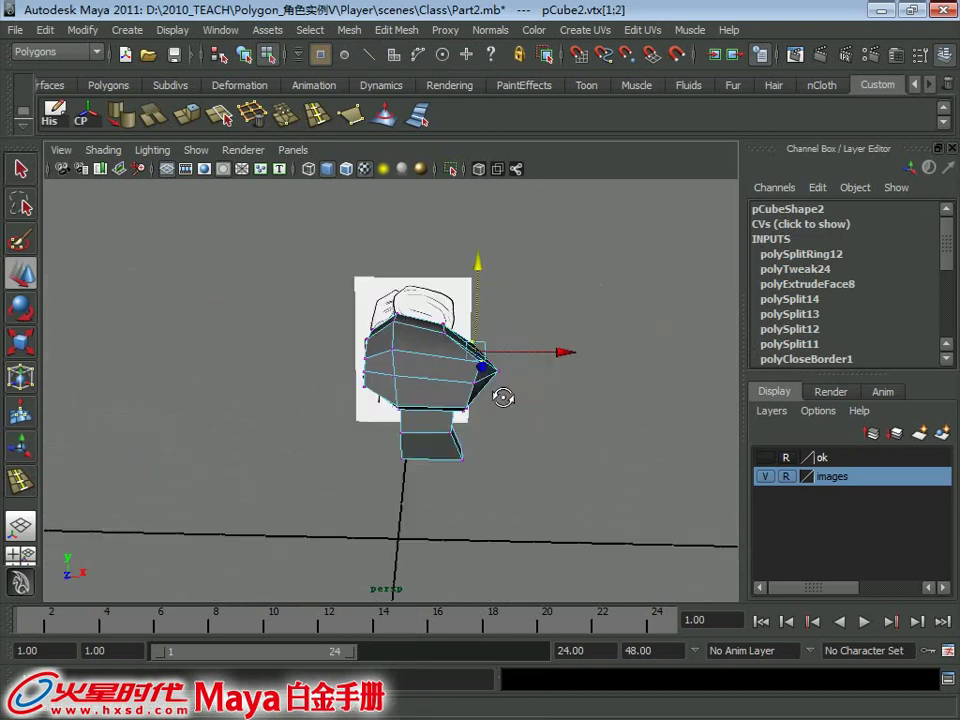
scroll(360, 439, up, 3)
scroll(413, 435, up, 2)
scroll(414, 434, down, 1)
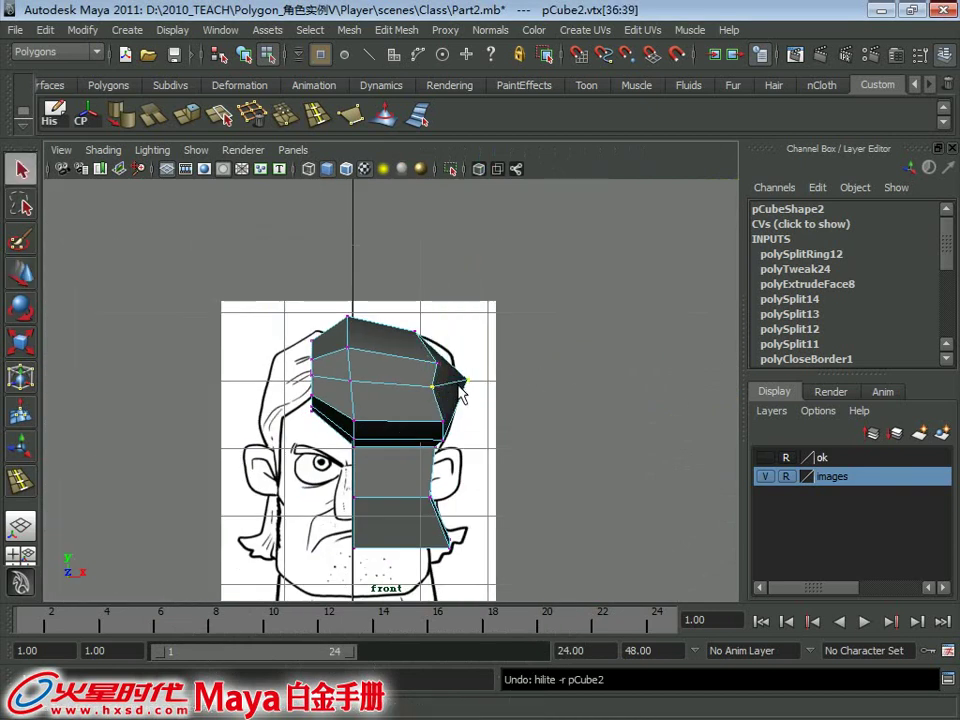
key(w)
drag(405, 318, 426, 347)
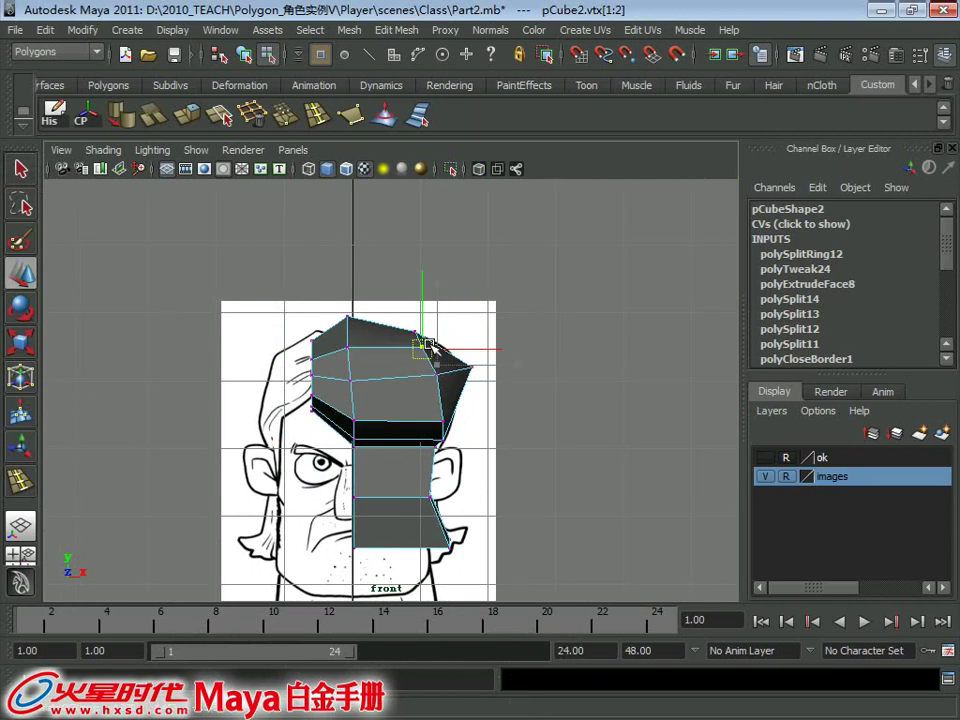
scroll(420, 326, up, 1)
drag(486, 325, 505, 384)
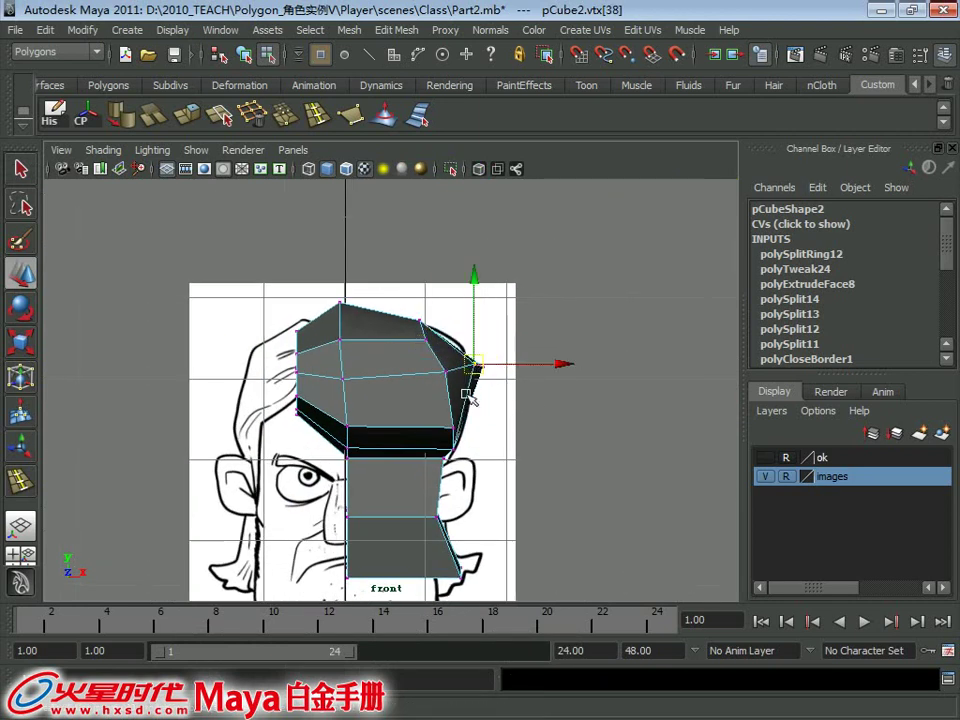
scroll(413, 350, up, 1)
alt+middle_drag(439, 386, 441, 343)
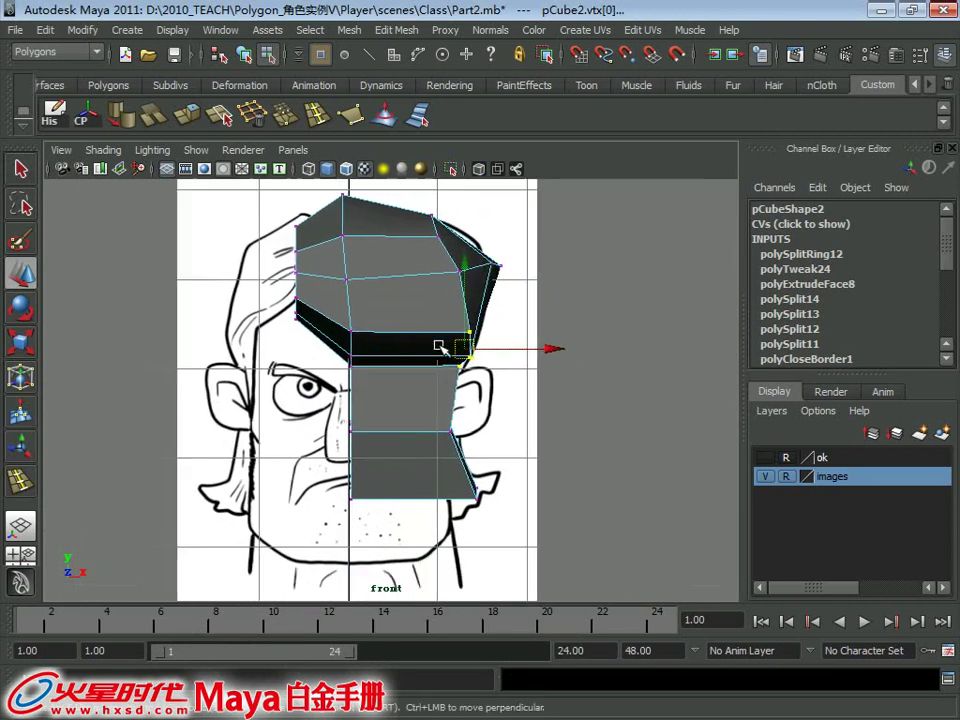
Put the hair block back in object mode and orbit the perspective view.
scroll(396, 353, up, 1)
scroll(405, 377, up, 1)
right_drag(410, 280, 455, 253)
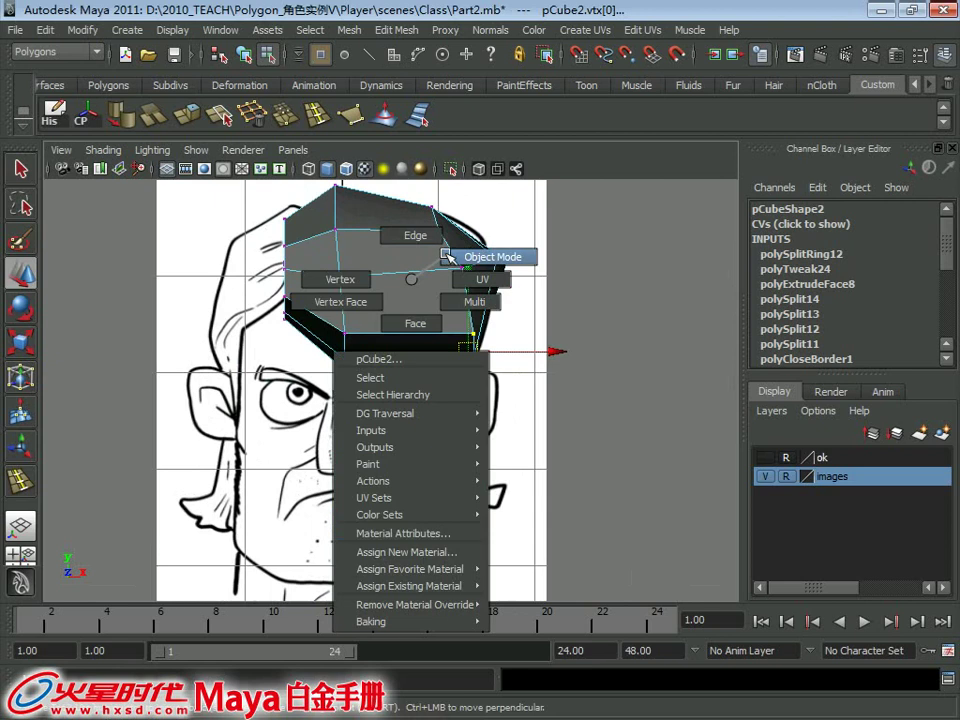
key(space)
key(space)
mouse_move(384, 301)
alt+mouse_down()
mouse_move(154, 339)
mouse_move(334, 328)
mouse_move(332, 368)
mouse_move(425, 329)
mouse_move(463, 418)
mouse_move(542, 369)
mouse_move(509, 419)
alt+mouse_up()
Insert a second edge loop across the hair block and enter vertex editing.
click(318, 118)
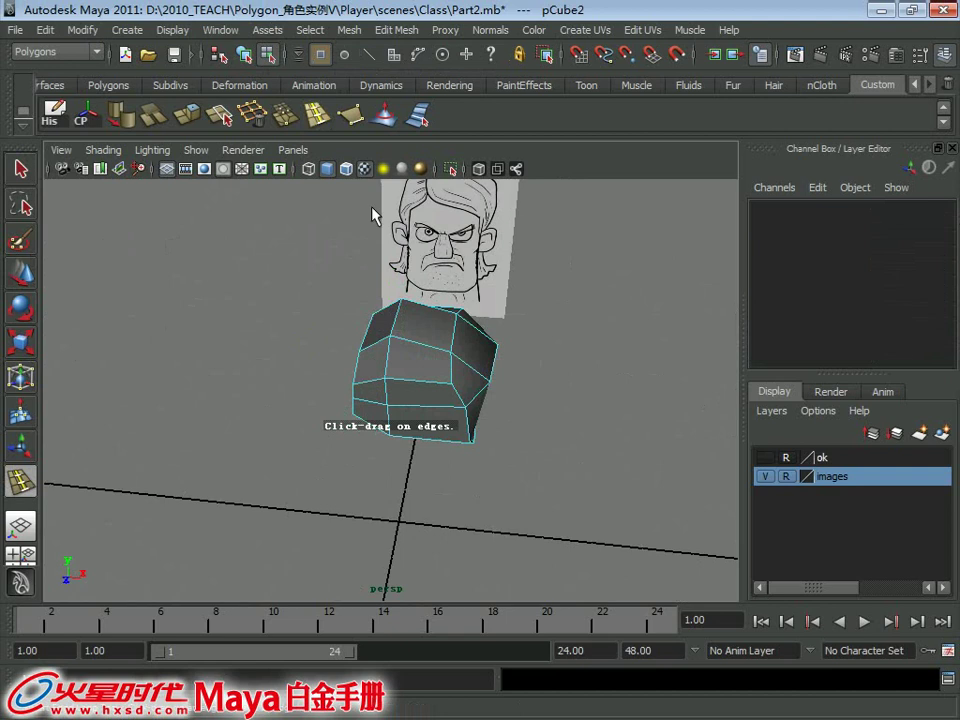
click(428, 345)
alt+drag(456, 317, 407, 386)
key(q)
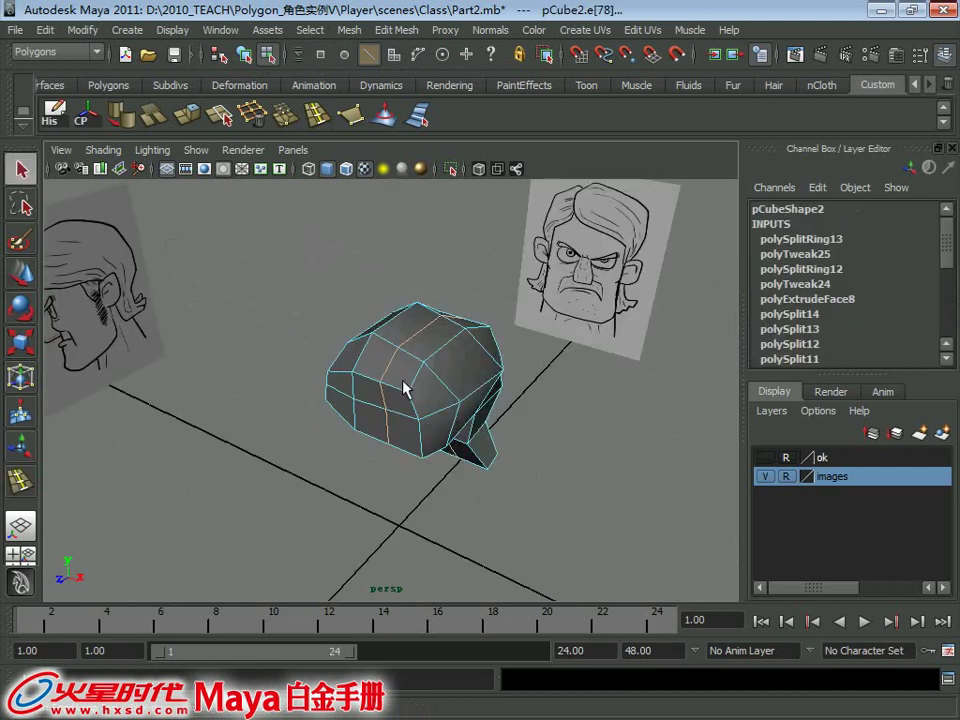
right_drag(397, 316, 375, 340)
With the Move tool active, orbit around the head and neck and pick vertices at the neck's bottom.
mouse_move(396, 418)
alt+mouse_down()
mouse_move(349, 285)
mouse_move(381, 185)
mouse_move(394, 332)
mouse_move(480, 439)
mouse_move(496, 493)
alt+mouse_up()
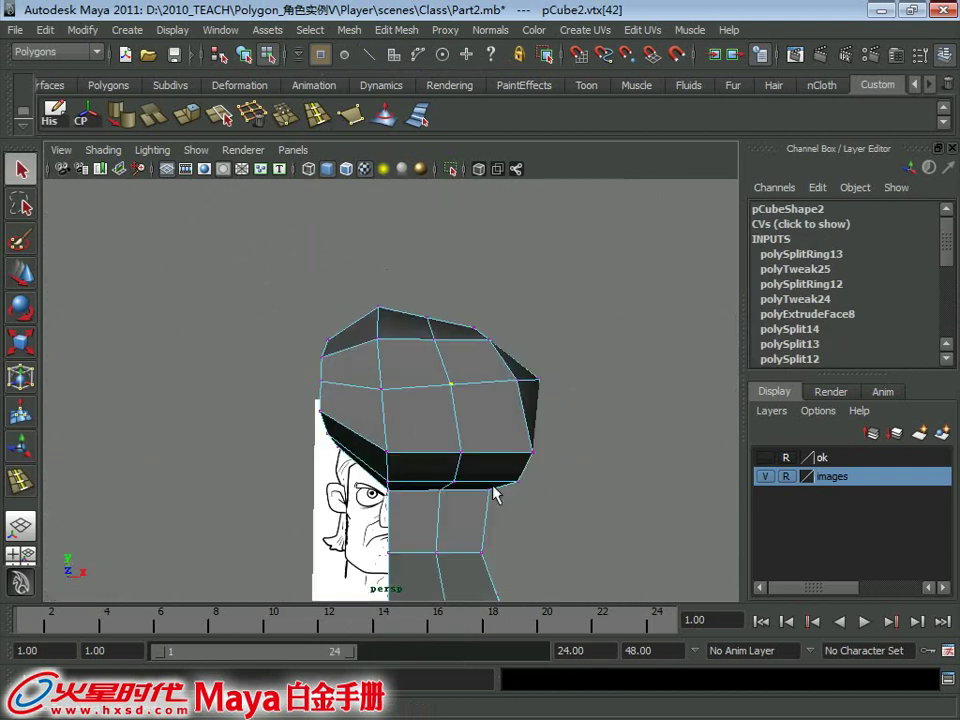
alt+drag(476, 428, 439, 521)
key(w)
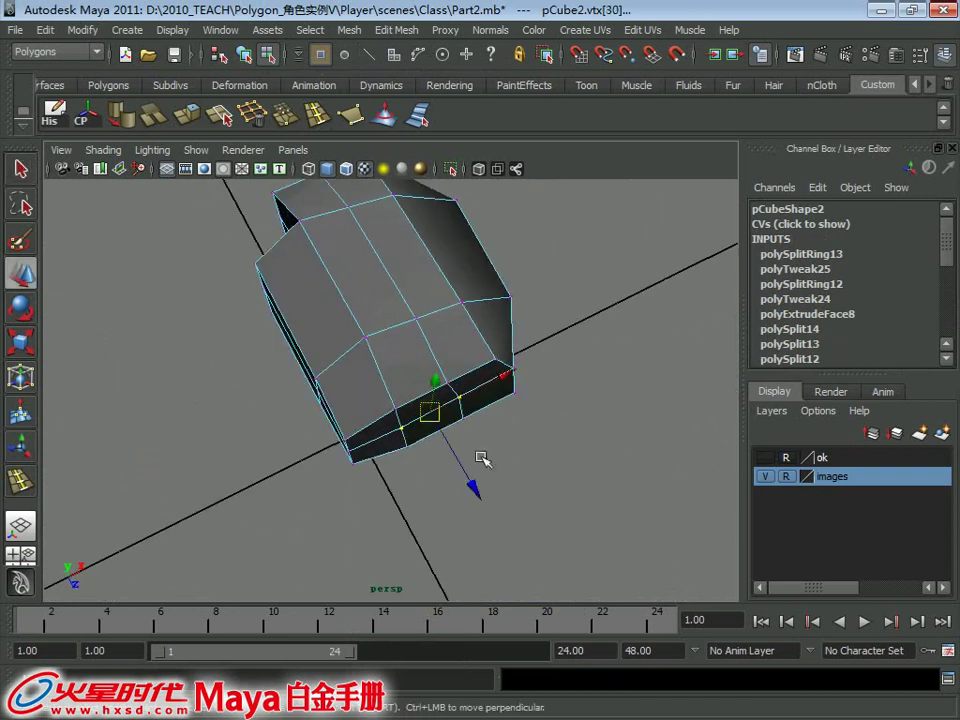
mouse_move(482, 454)
alt+mouse_down()
mouse_move(503, 464)
mouse_move(394, 360)
mouse_move(452, 484)
mouse_move(435, 512)
mouse_move(455, 482)
mouse_move(544, 551)
mouse_move(551, 290)
mouse_move(588, 443)
mouse_move(454, 377)
mouse_move(452, 392)
mouse_move(444, 371)
mouse_move(294, 385)
mouse_move(418, 428)
mouse_move(434, 368)
alt+mouse_up()
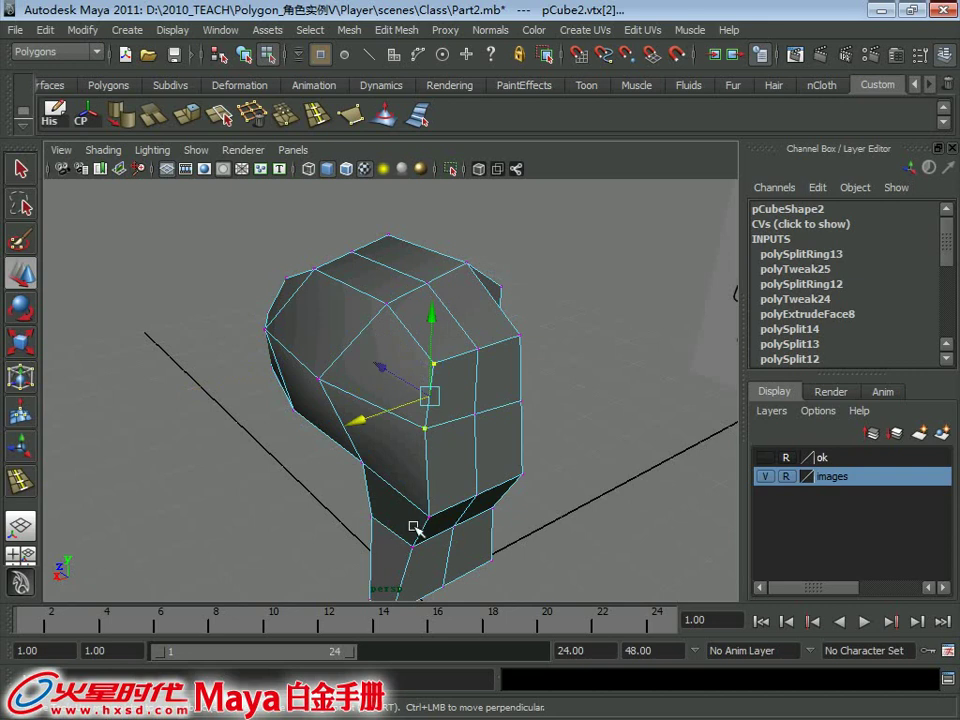
mouse_move(416, 548)
alt+mouse_down()
mouse_move(417, 458)
mouse_move(379, 492)
mouse_move(493, 504)
mouse_move(501, 386)
mouse_move(280, 337)
alt+mouse_up()
mouse_move(400, 348)
alt+mouse_down()
mouse_move(257, 246)
mouse_move(429, 388)
mouse_move(454, 450)
mouse_move(315, 326)
mouse_move(298, 281)
mouse_move(465, 375)
mouse_move(354, 321)
alt+mouse_up()
alt+right_drag(354, 321, 407, 403)
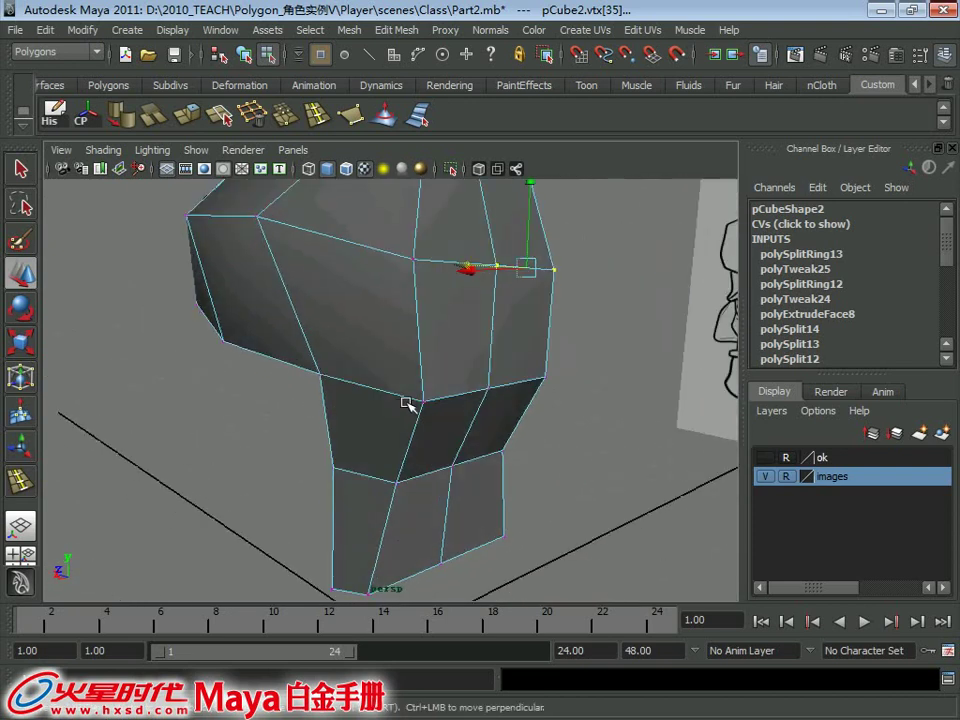
alt+right_drag(397, 482, 340, 445)
alt+drag(340, 445, 419, 520)
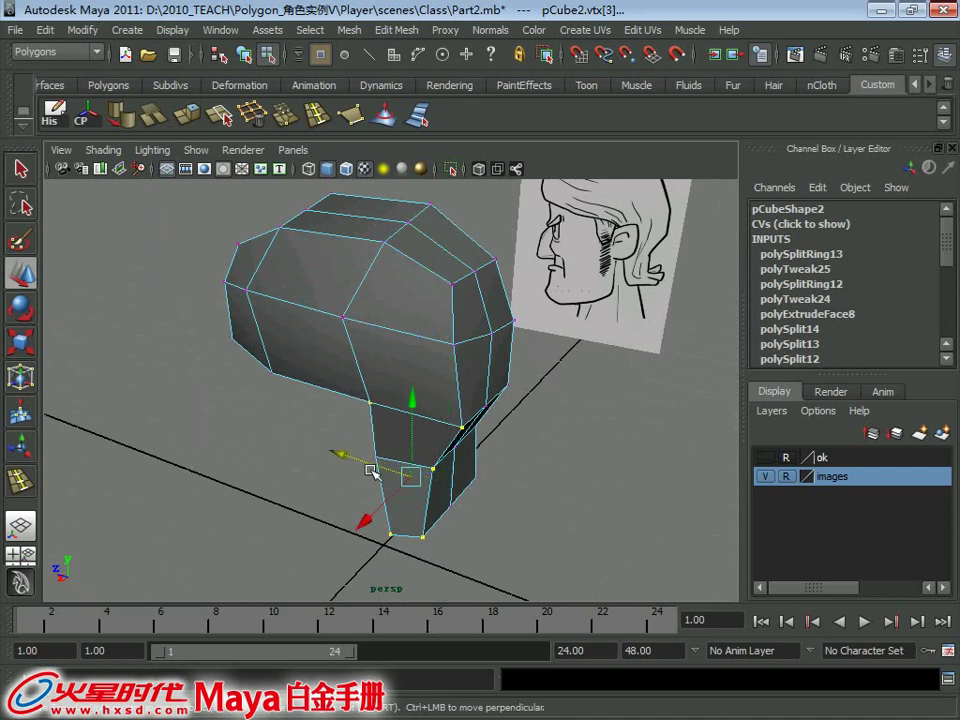
alt+drag(385, 473, 394, 490)
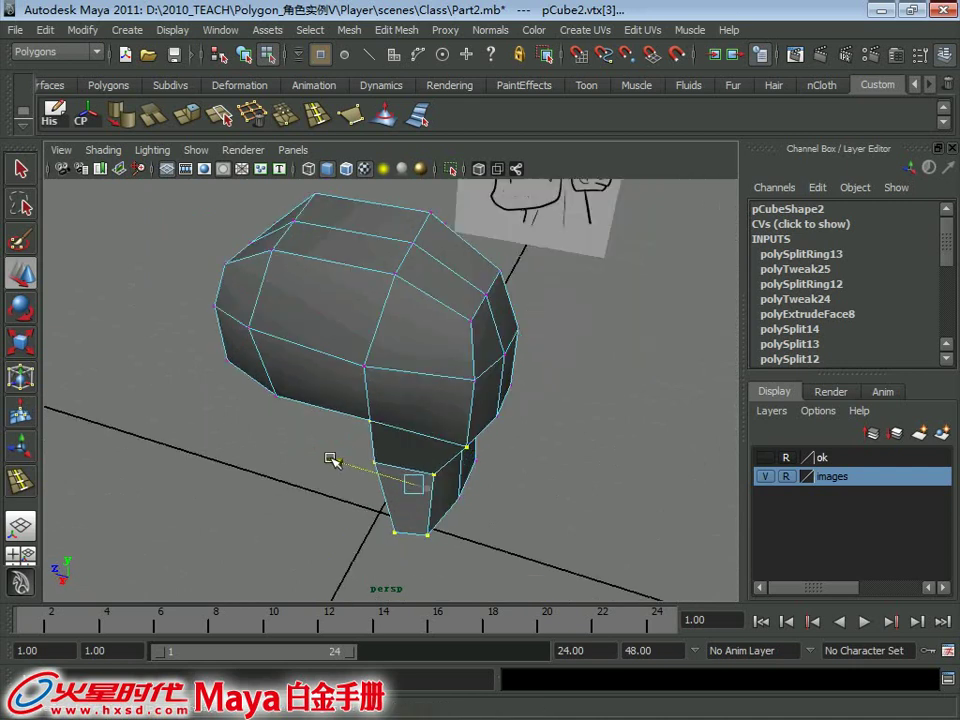
mouse_move(332, 456)
alt+mouse_down()
mouse_move(400, 388)
mouse_move(439, 456)
mouse_move(386, 497)
alt+mouse_up()
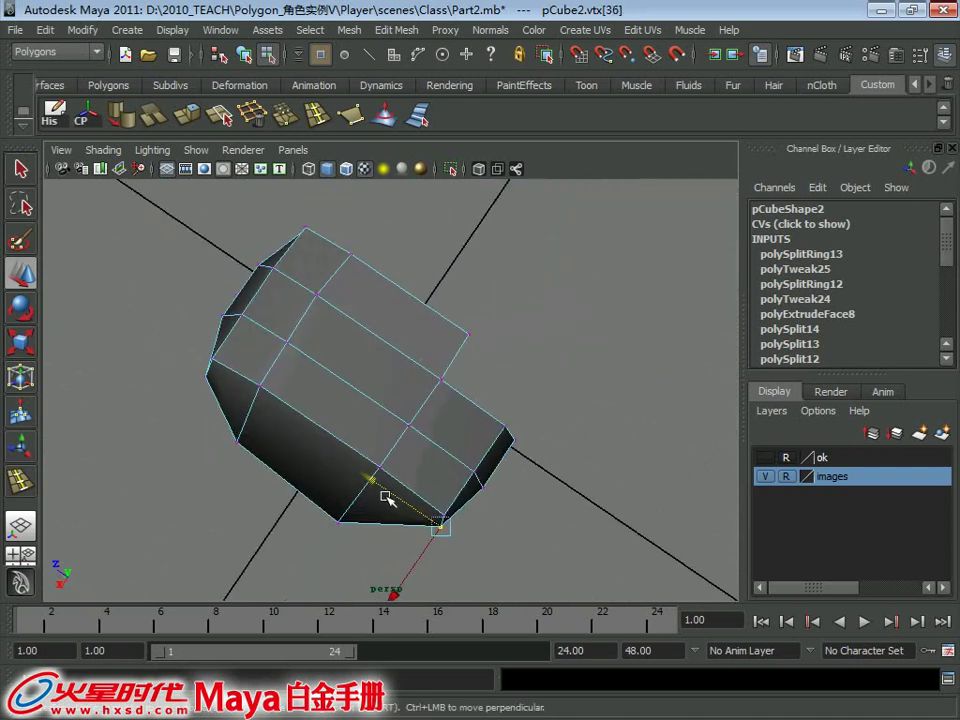
mouse_move(418, 547)
alt+mouse_down()
mouse_move(407, 381)
mouse_move(377, 302)
mouse_move(378, 355)
mouse_move(484, 360)
mouse_move(484, 422)
mouse_move(350, 338)
mouse_move(400, 452)
mouse_move(458, 392)
mouse_move(432, 432)
mouse_move(443, 392)
mouse_move(381, 364)
mouse_move(398, 339)
alt+mouse_up()
click(428, 422)
click(421, 420)
Put the hair mesh in object mode, show the ok layer's head, and deselect.
key(q)
right_click(386, 316)
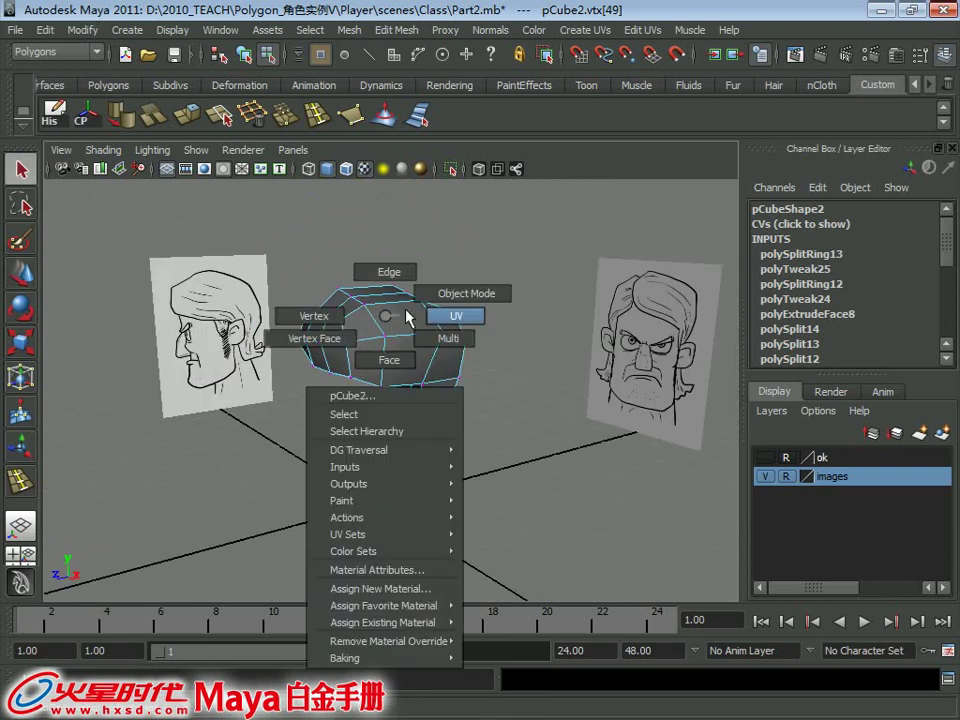
right_drag(408, 316, 462, 293)
click(766, 457)
click(471, 454)
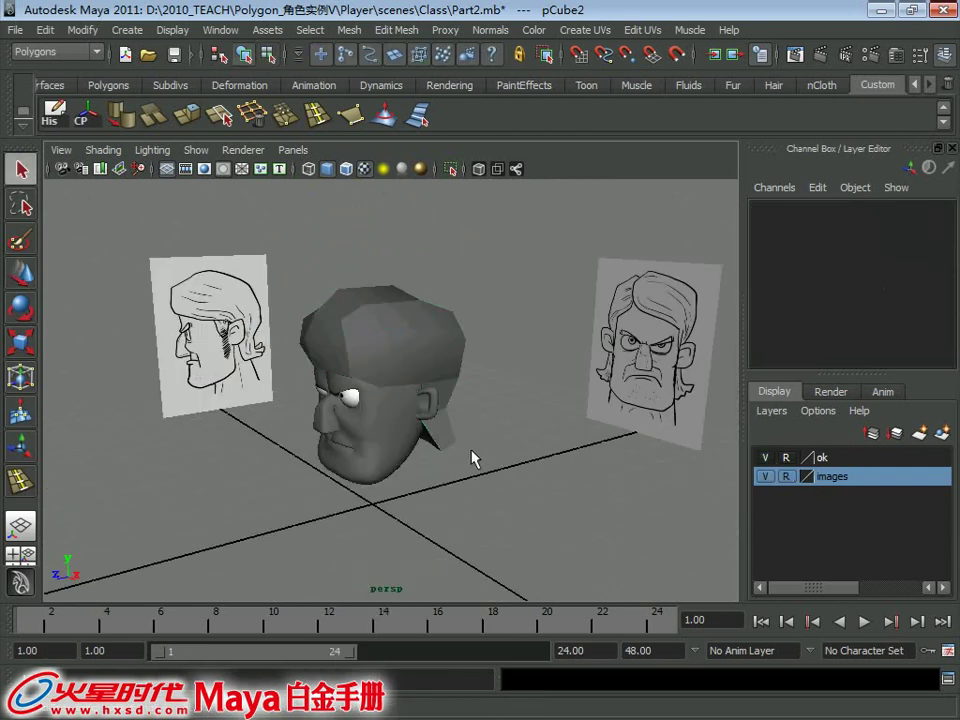
mouse_move(471, 454)
alt+mouse_down()
mouse_move(506, 420)
mouse_move(366, 350)
alt+mouse_up()
Assign a new Blinn material to the hair and set its colour to gold.
click(386, 317)
right_drag(386, 317, 422, 581)
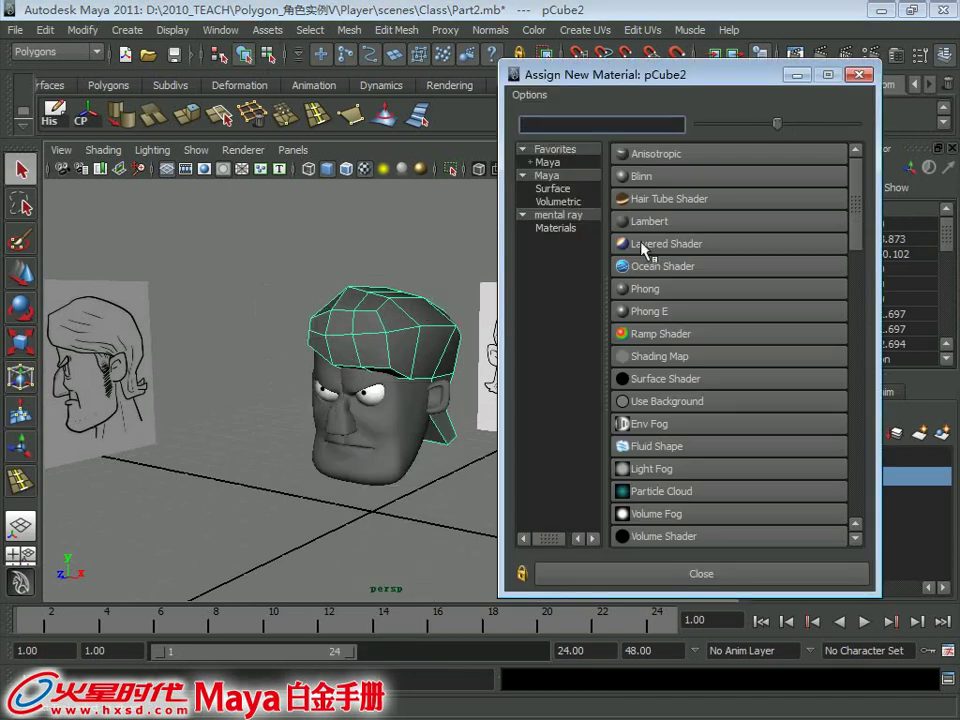
click(639, 186)
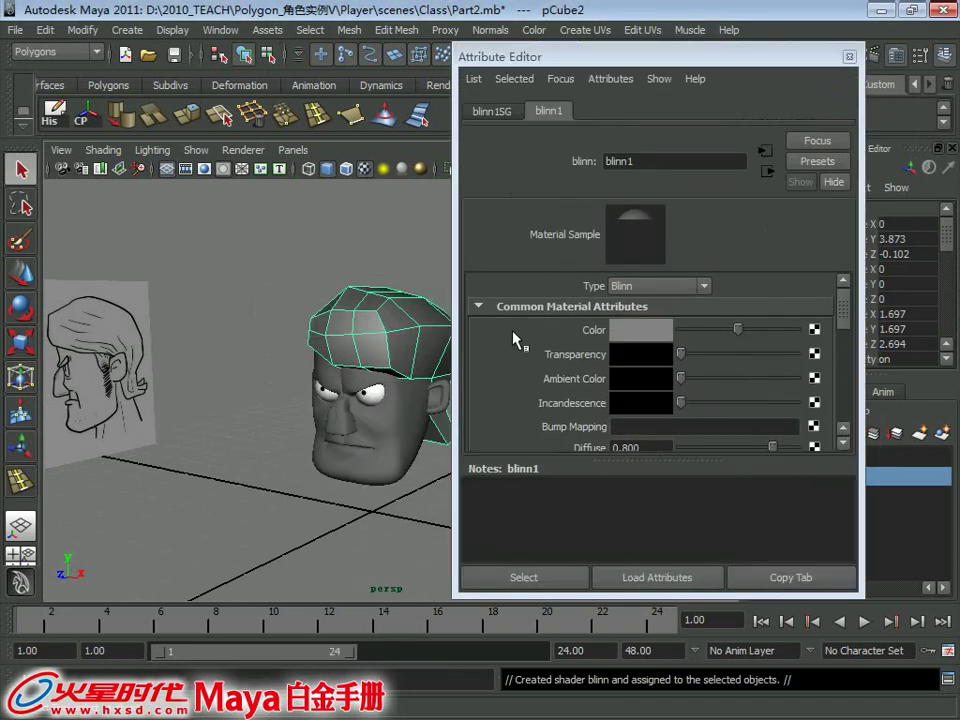
click(651, 331)
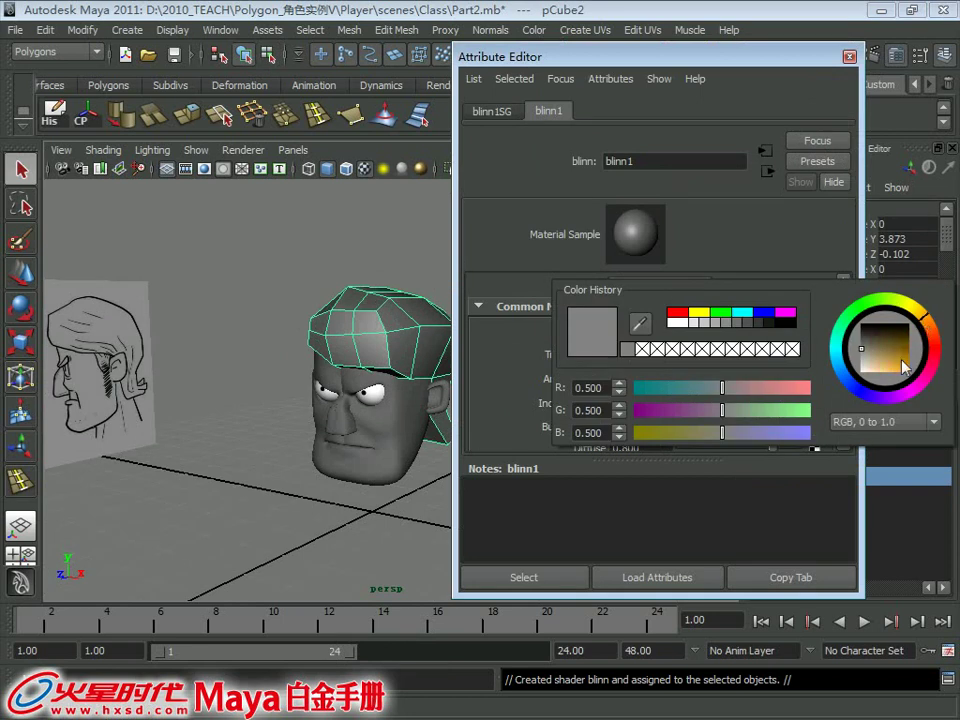
drag(905, 367, 876, 358)
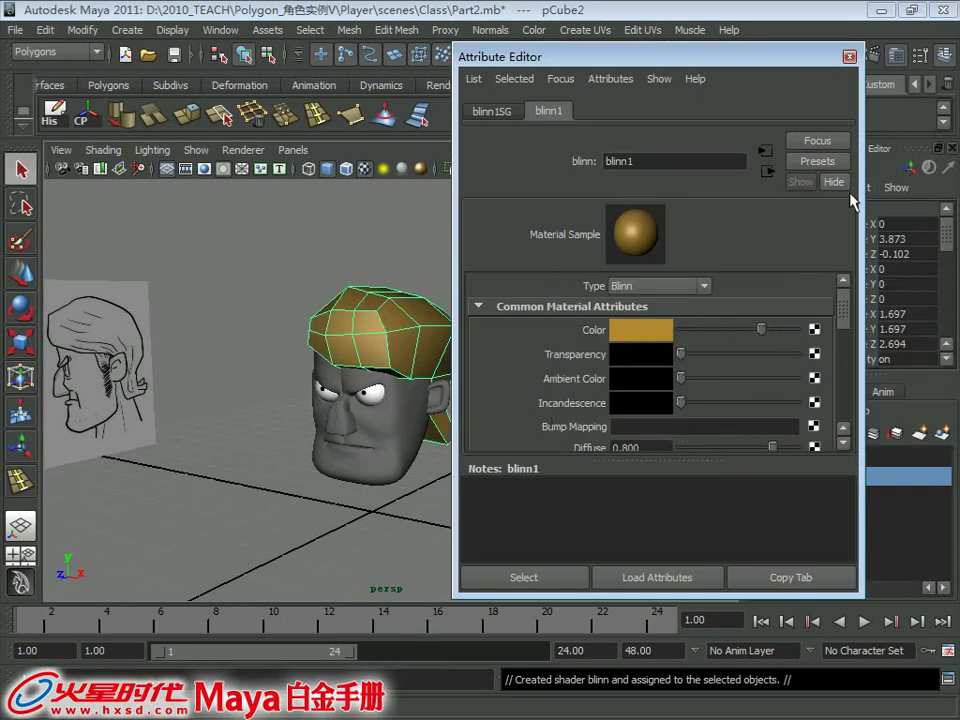
Close the material settings and clear the selection to inspect the gold hair.
click(849, 57)
click(268, 336)
mouse_move(268, 336)
alt+mouse_down()
mouse_move(450, 321)
mouse_move(542, 336)
mouse_move(484, 358)
mouse_move(472, 316)
mouse_move(414, 343)
mouse_move(403, 334)
mouse_move(448, 328)
mouse_move(403, 347)
mouse_move(366, 319)
mouse_move(396, 336)
mouse_move(386, 311)
mouse_move(340, 322)
alt+mouse_up()
click(418, 318)
Reselect the hair in front view, enter vertex mode, and undo two misplaced vertex moves.
click(503, 343)
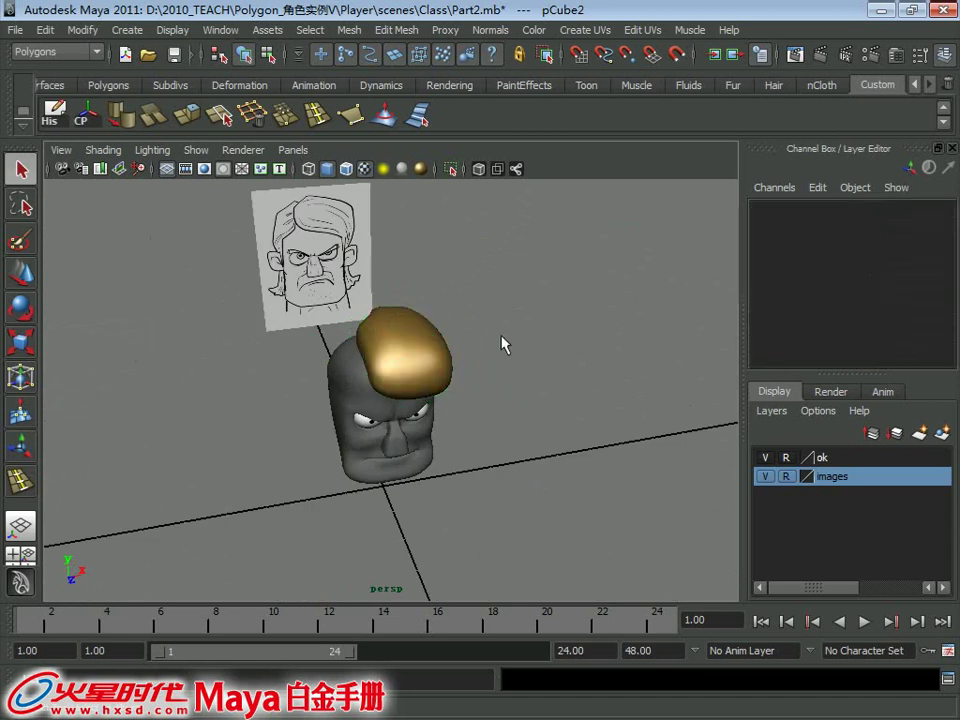
mouse_move(503, 343)
alt+mouse_down()
mouse_move(411, 279)
mouse_move(381, 293)
mouse_move(368, 347)
alt+mouse_up()
click(368, 347)
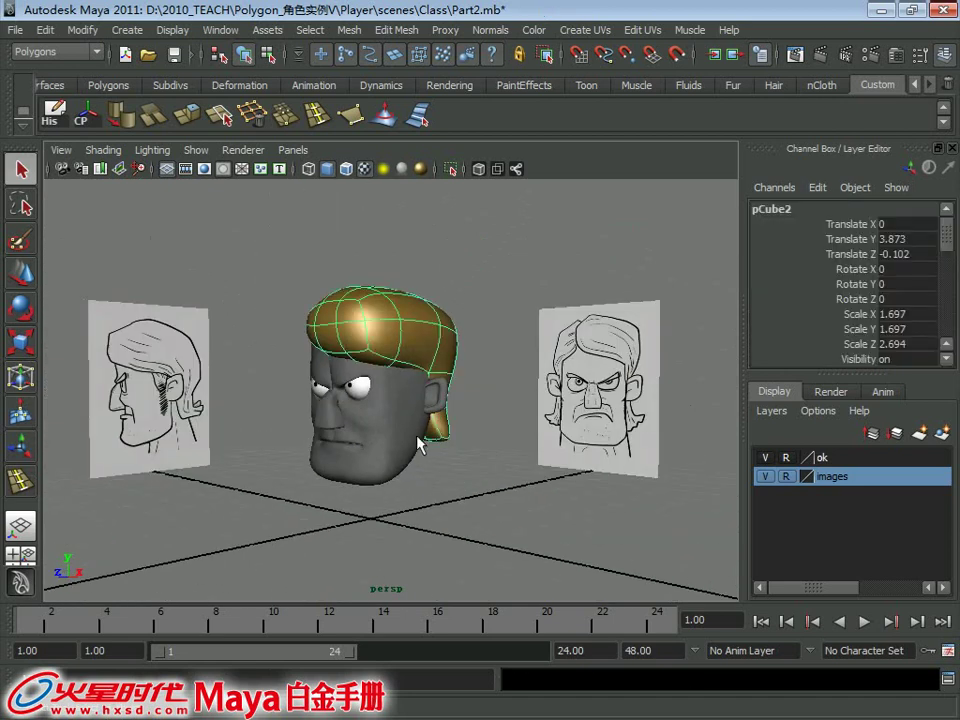
key(space)
key(space)
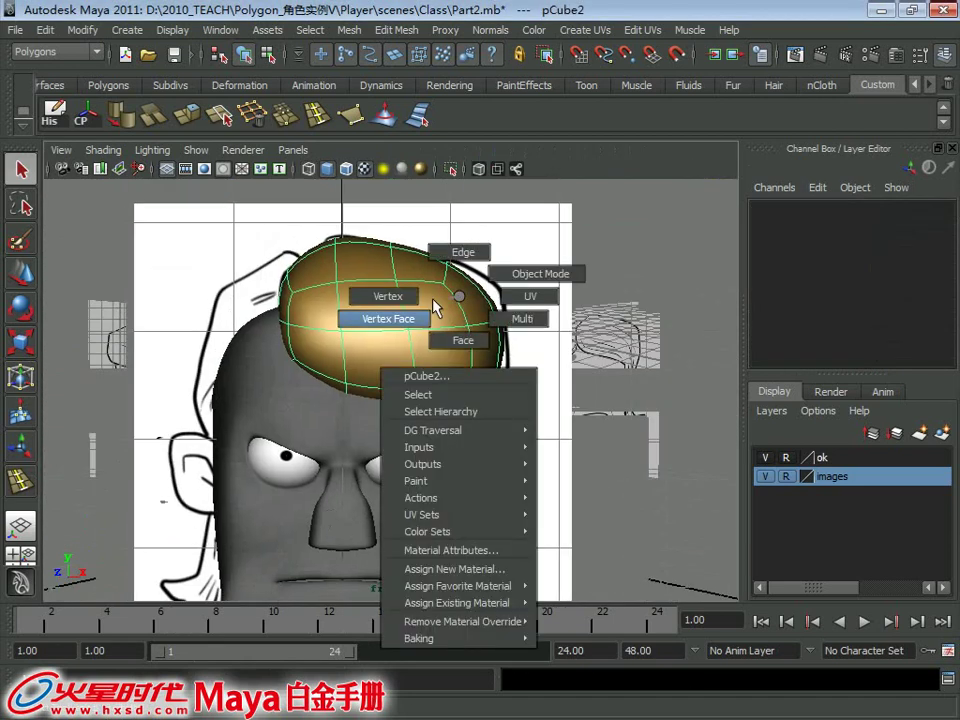
right_drag(443, 345, 386, 296)
key(w)
middle_drag(398, 345, 398, 345)
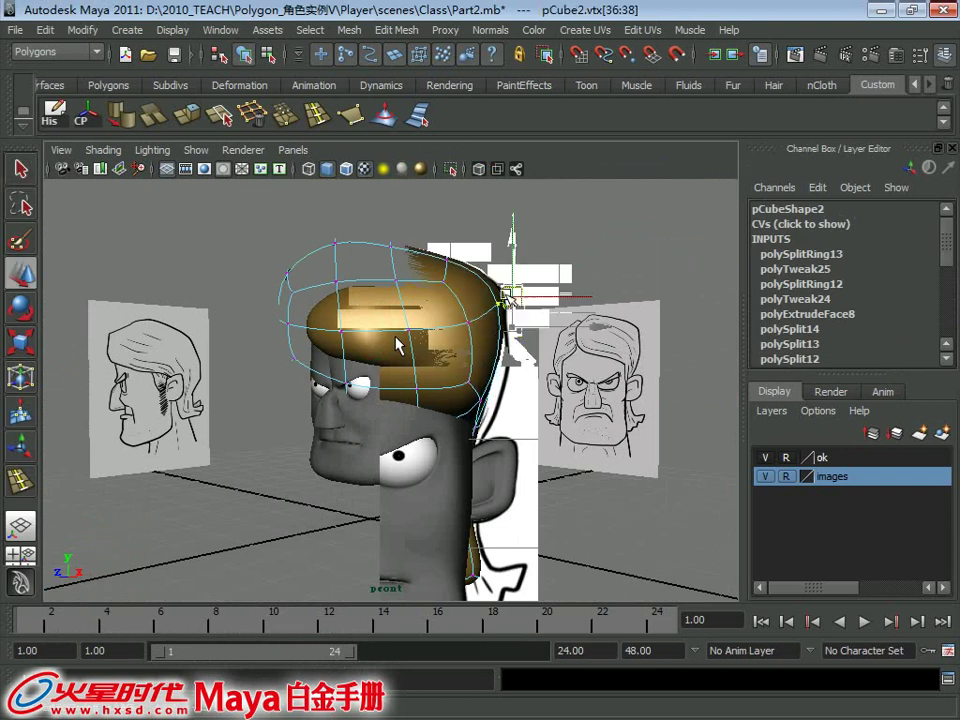
key(space)
key(space)
key(ctrl+z)
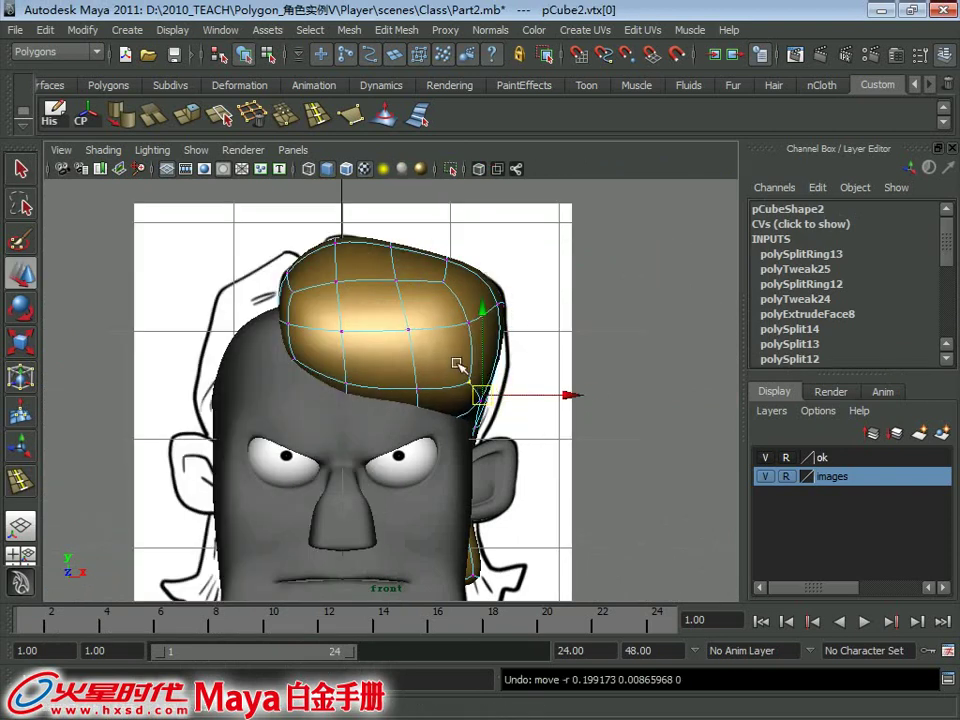
key(ctrl+z)
Frame the side lock, undo another move, and pull the side hair vertex down beside the ear.
alt+middle_drag(425, 327, 459, 390)
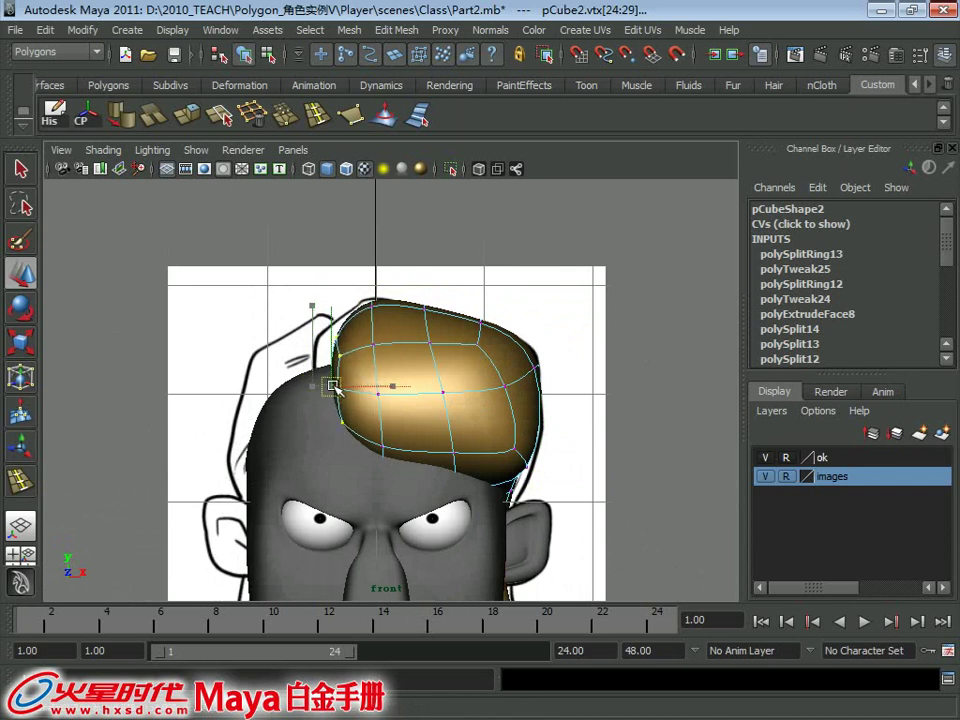
alt+middle_drag(313, 383, 315, 270)
mouse_move(403, 492)
alt+middle_down()
mouse_move(375, 321)
mouse_move(392, 287)
alt+middle_up()
key(ctrl+z)
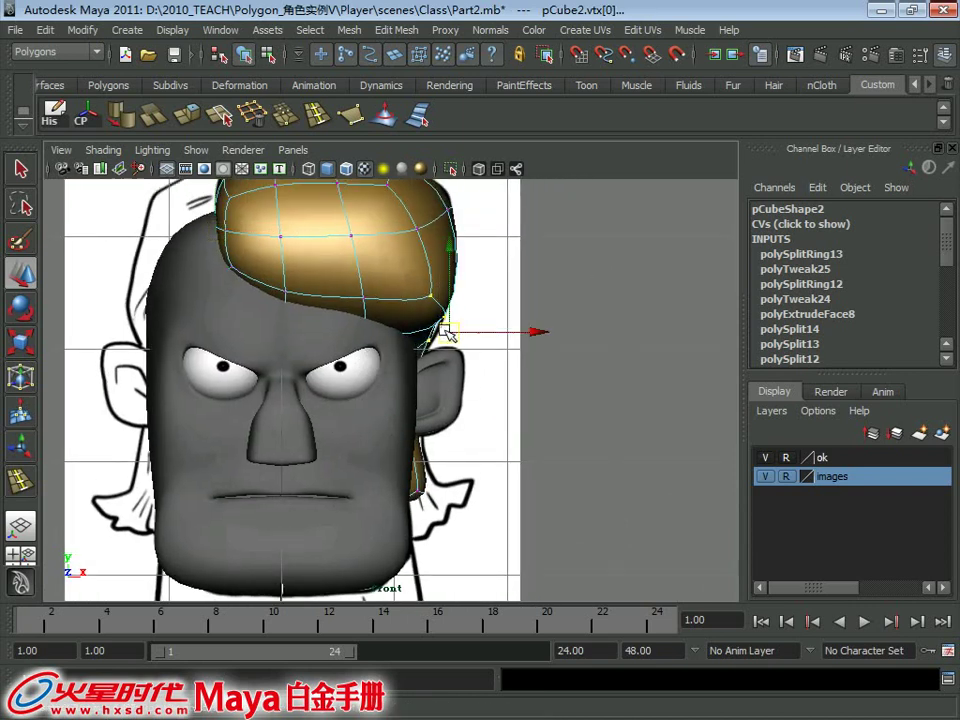
scroll(430, 329, up, 1)
mouse_move(437, 322)
mouse_down()
mouse_move(420, 330)
mouse_move(401, 322)
mouse_up()
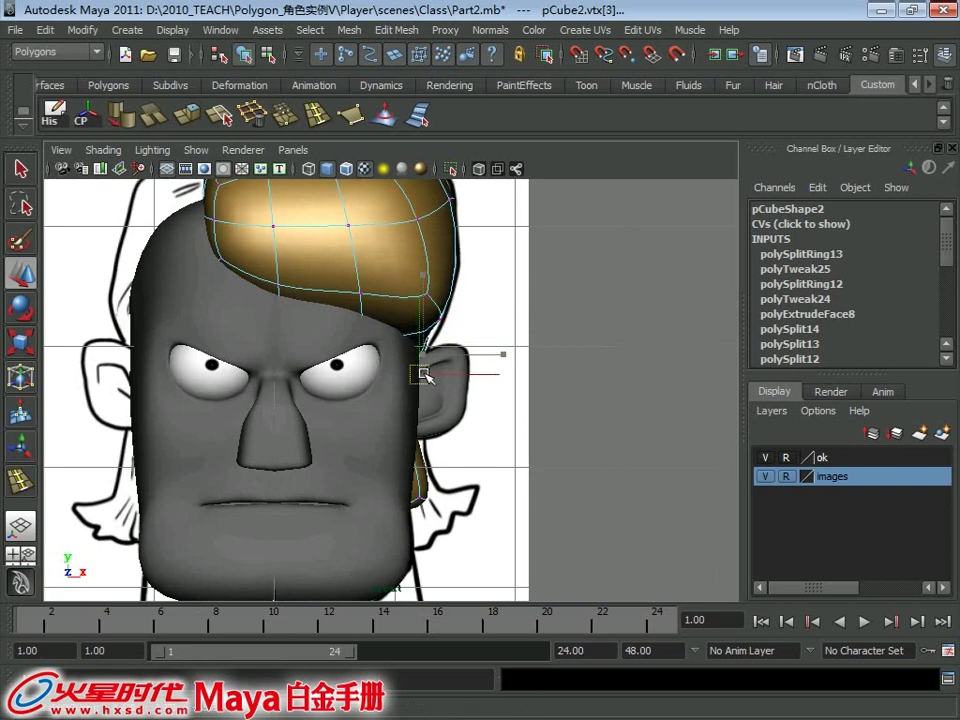
alt+middle_drag(396, 468, 396, 428)
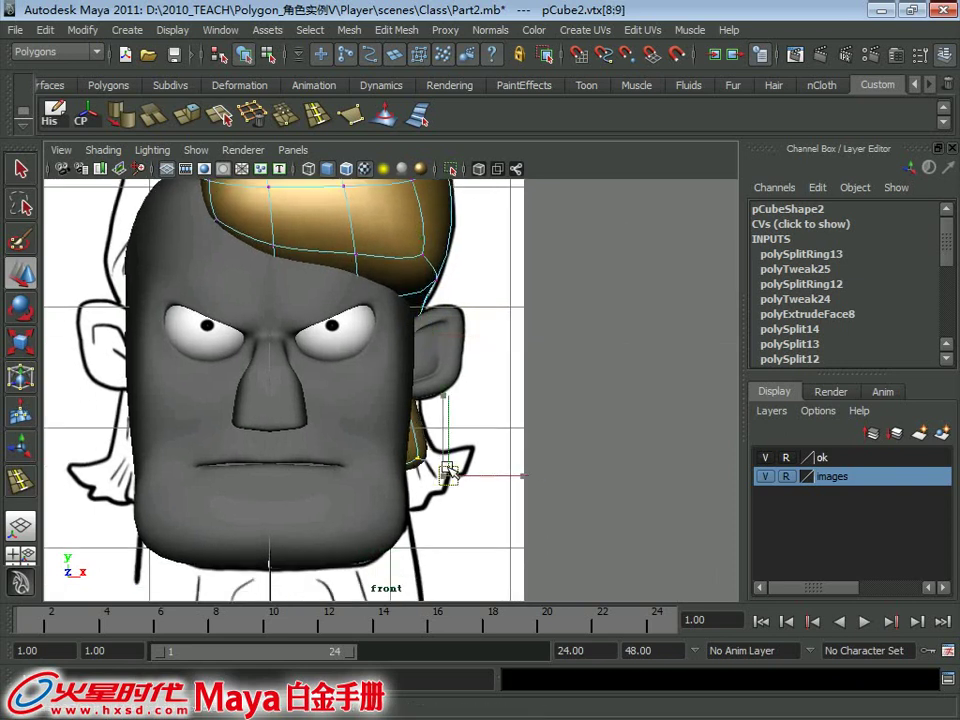
scroll(450, 472, down, 1)
scroll(364, 364, down, 2)
Show the faceted cage, frame the whole head, and return the hair to object mode.
key(1)
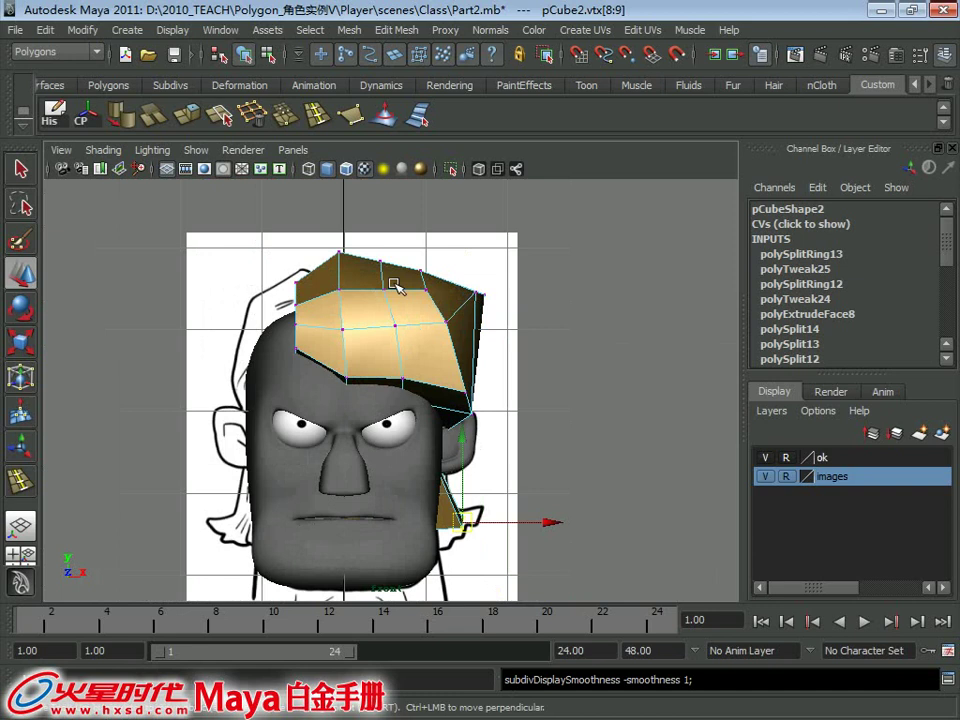
scroll(395, 285, down, 1)
alt+middle_drag(364, 336, 377, 293)
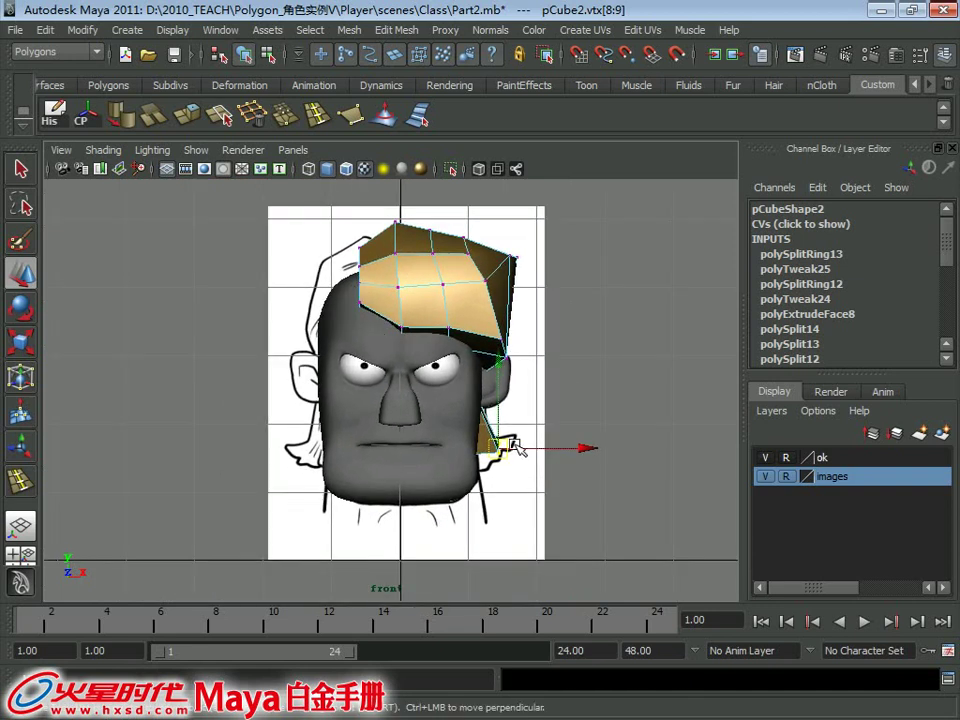
key(F8)
click(476, 304)
Maximize the side view with smoothed hair display and enter vertex editing.
scroll(583, 401, down, 2)
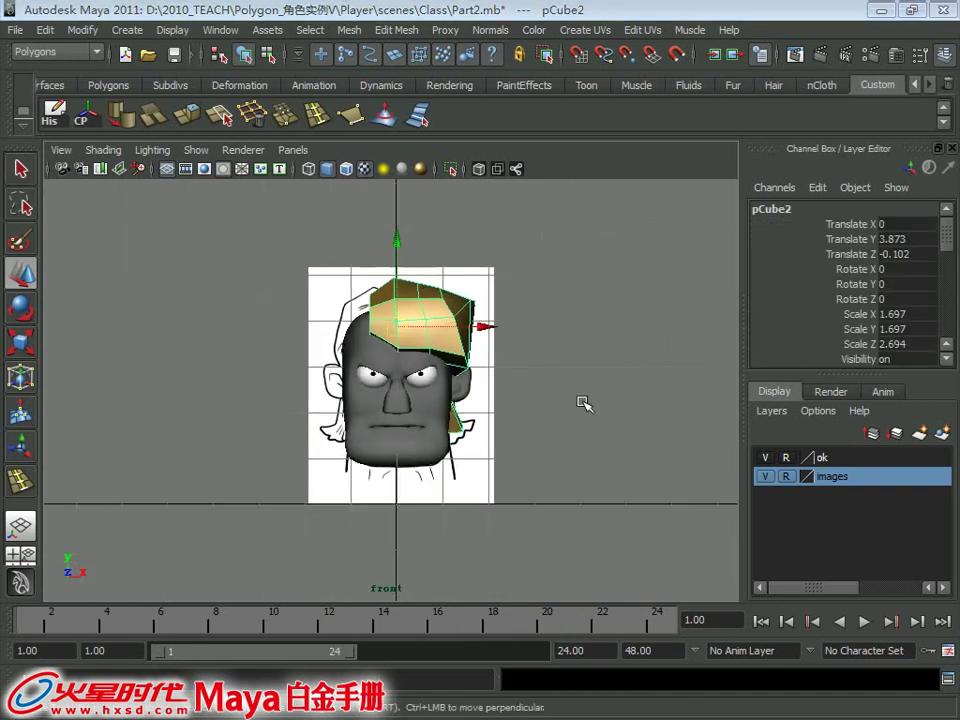
key(space)
key(3)
scroll(411, 338, up, 1)
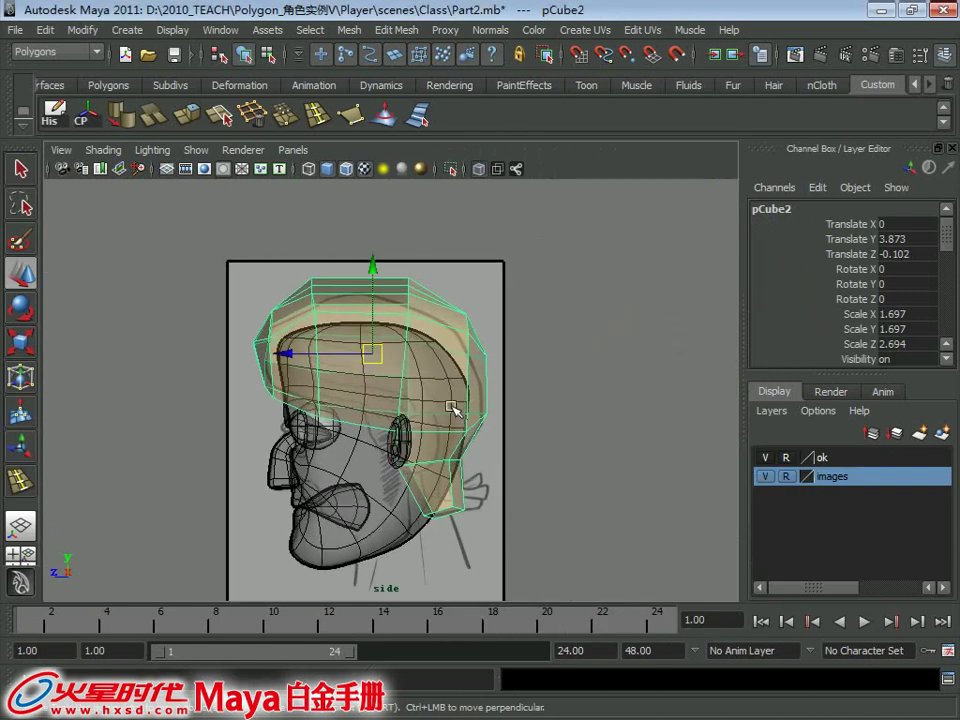
scroll(410, 333, up, 1)
key(F8)
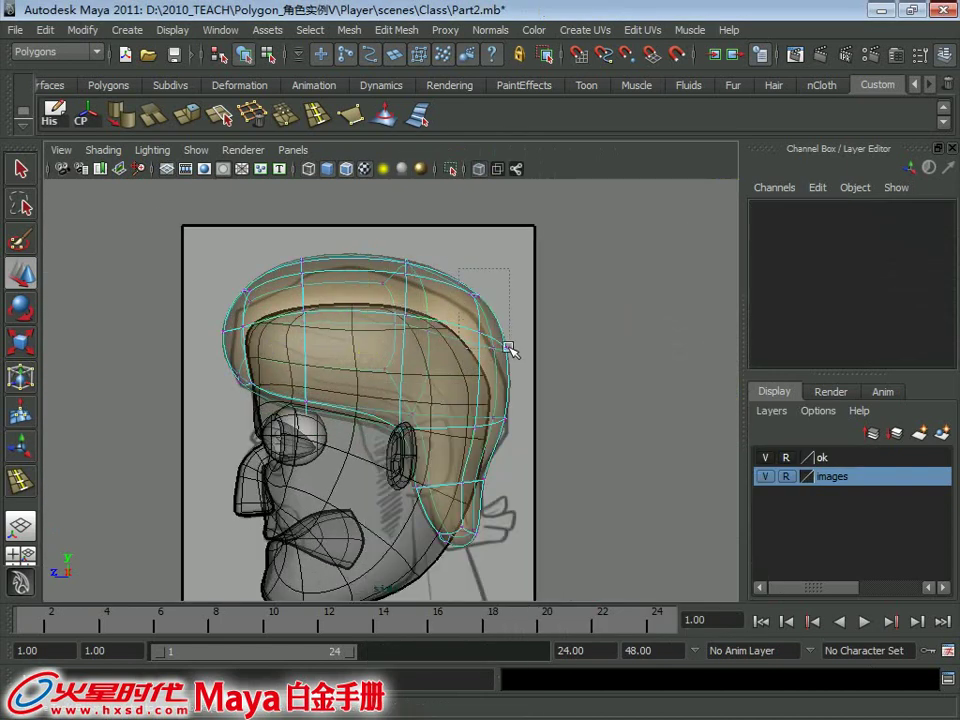
Select the hair's back-edge vertices and move the front vertex toward the side reference outline.
drag(510, 343, 500, 318)
scroll(475, 368, up, 1)
alt+middle_drag(268, 232, 288, 260)
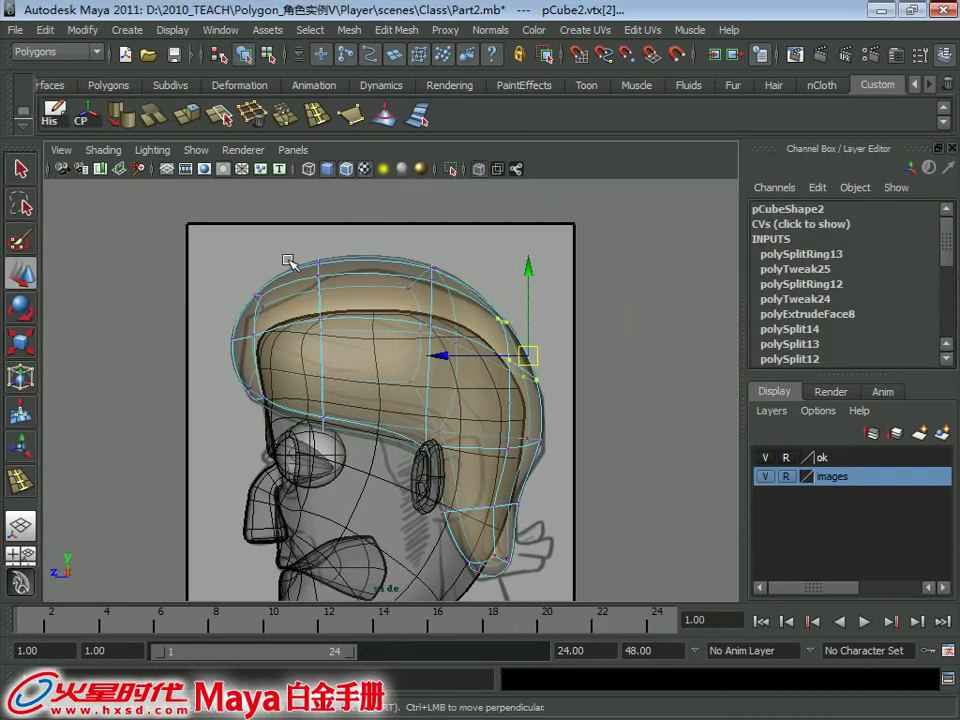
key(1)
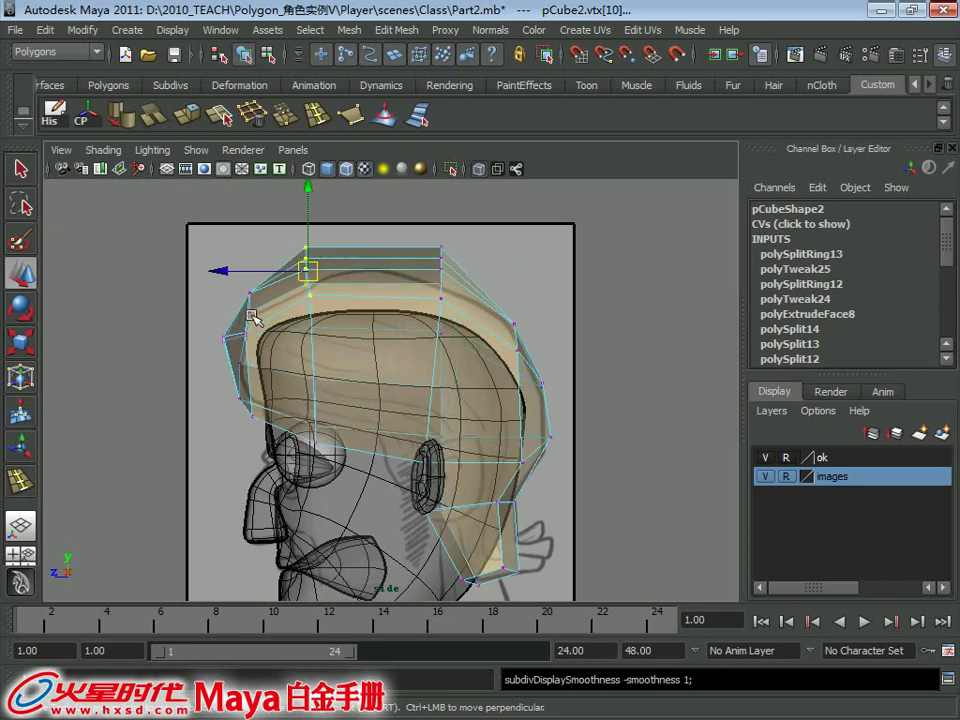
scroll(172, 320, up, 2)
drag(208, 337, 220, 336)
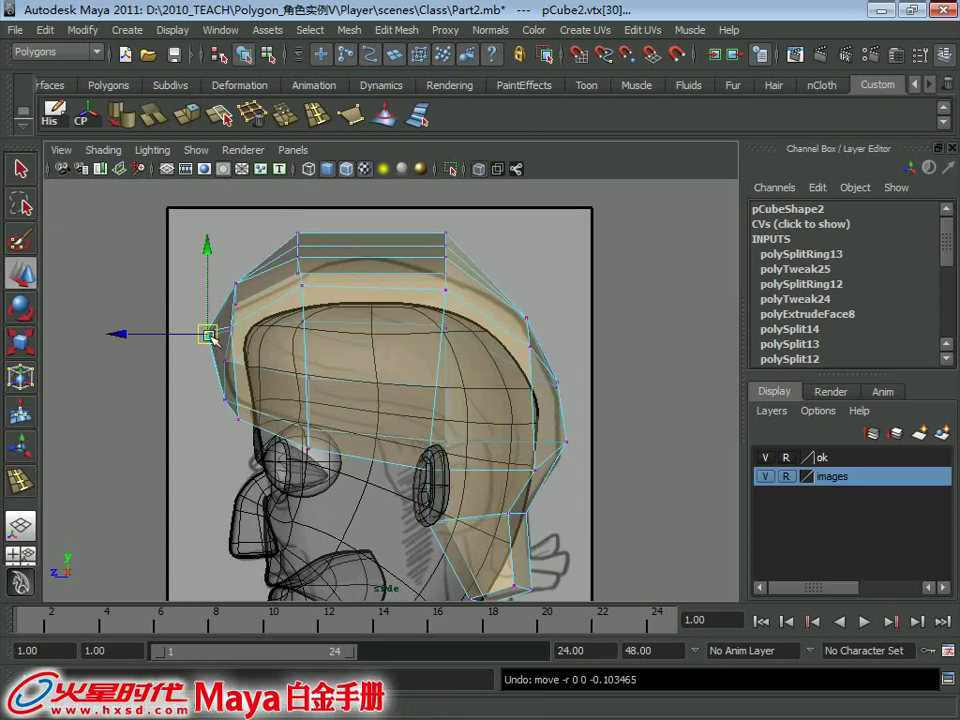
Insert two new edge loops across the hair piece and preview it smoothed.
right_drag(338, 274, 420, 228)
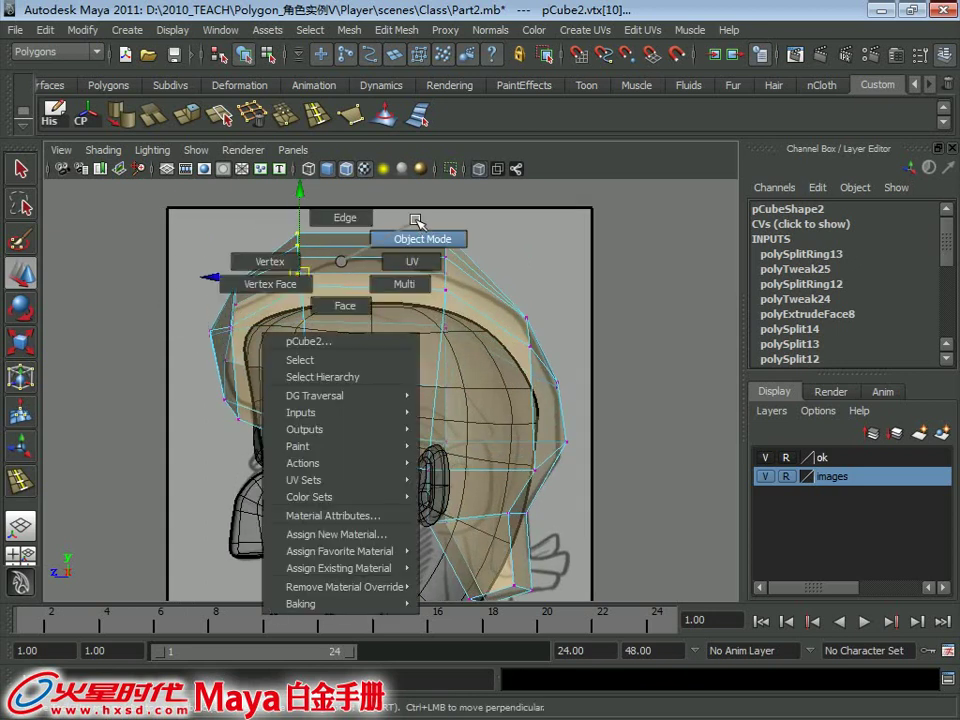
click(316, 117)
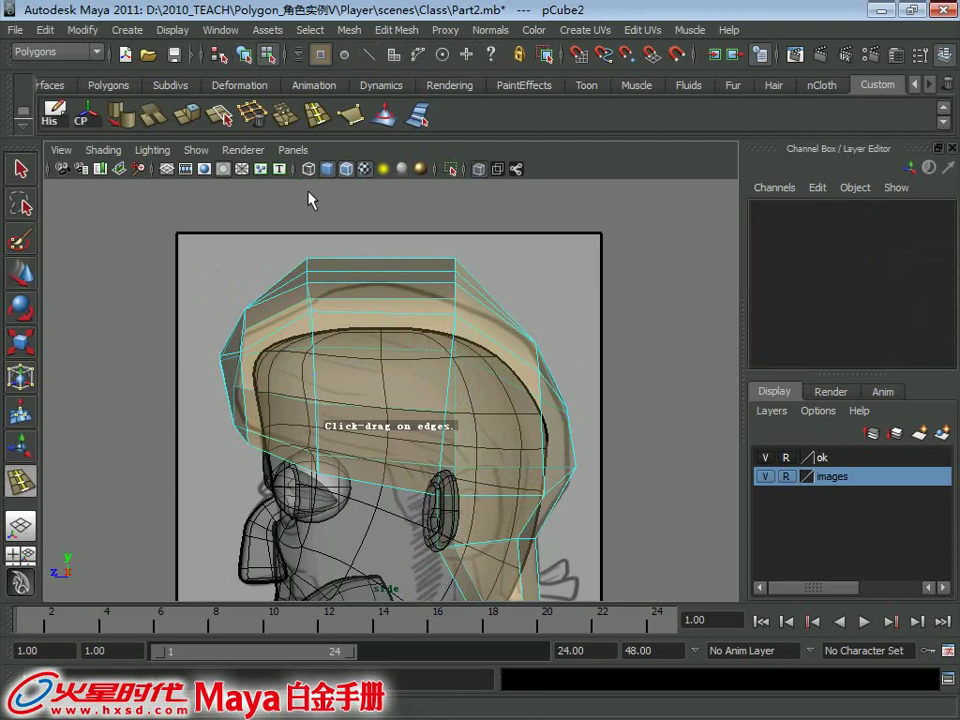
click(285, 316)
scroll(382, 302, up, 1)
click(382, 302)
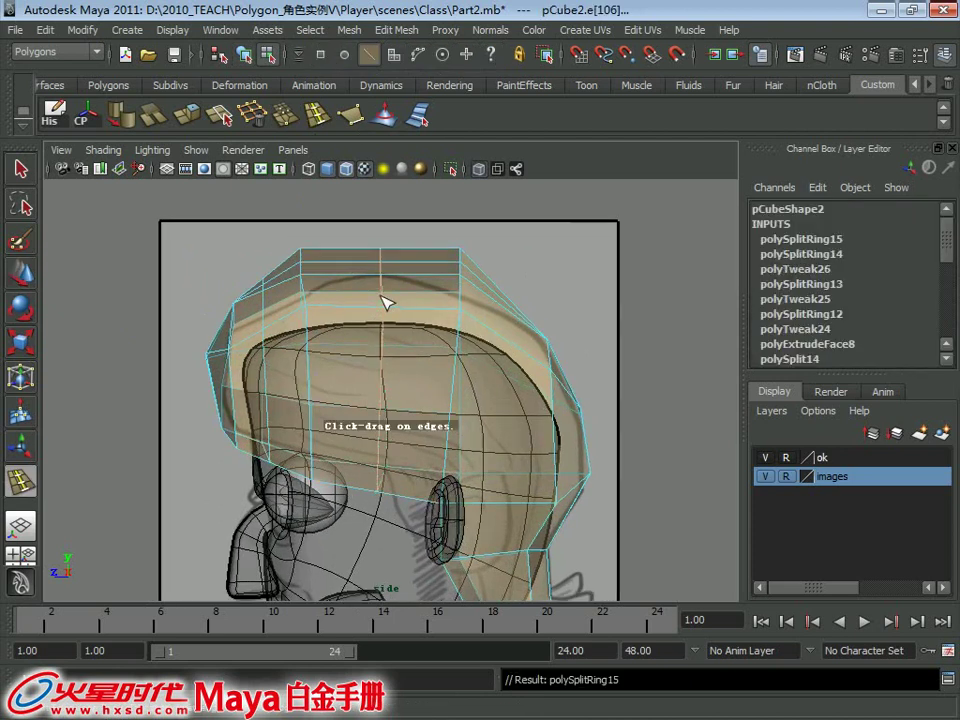
scroll(328, 279, up, 1)
right_drag(330, 276, 375, 249)
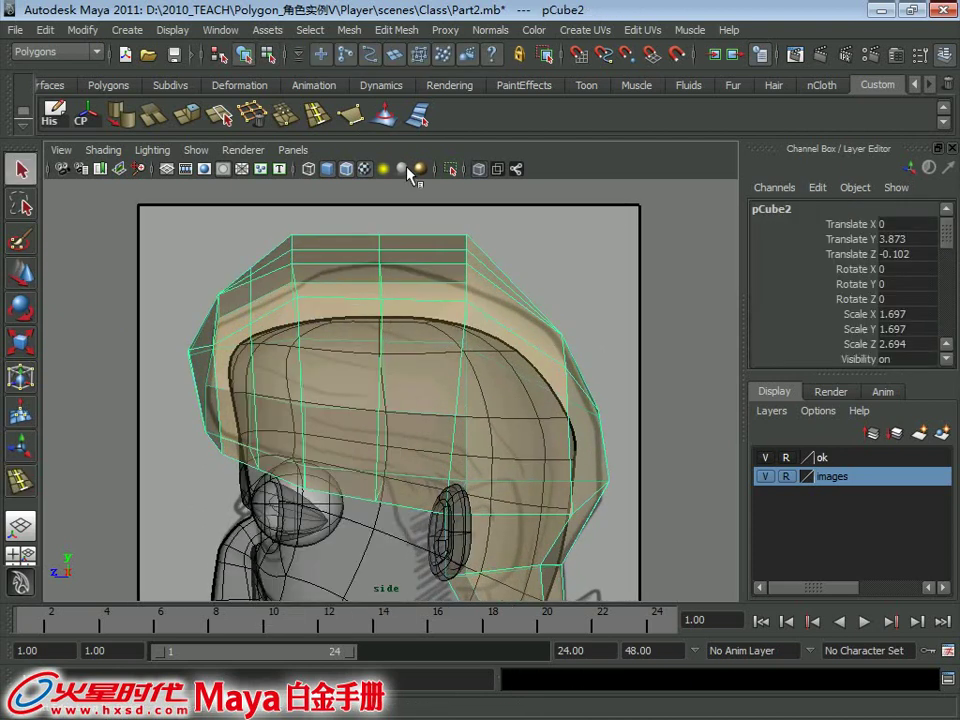
key(3)
In the side view, pull the hair's front vertex down to follow the reference hairline.
alt+middle_drag(335, 262, 375, 270)
right_drag(353, 268, 290, 297)
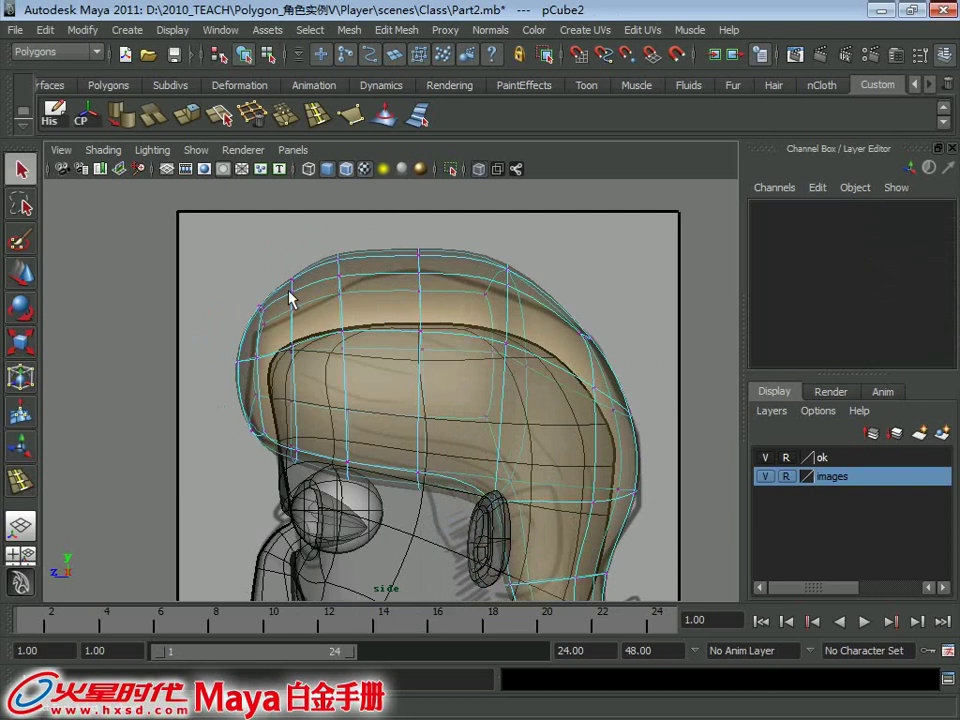
click(290, 292)
key(w)
drag(311, 362, 218, 238)
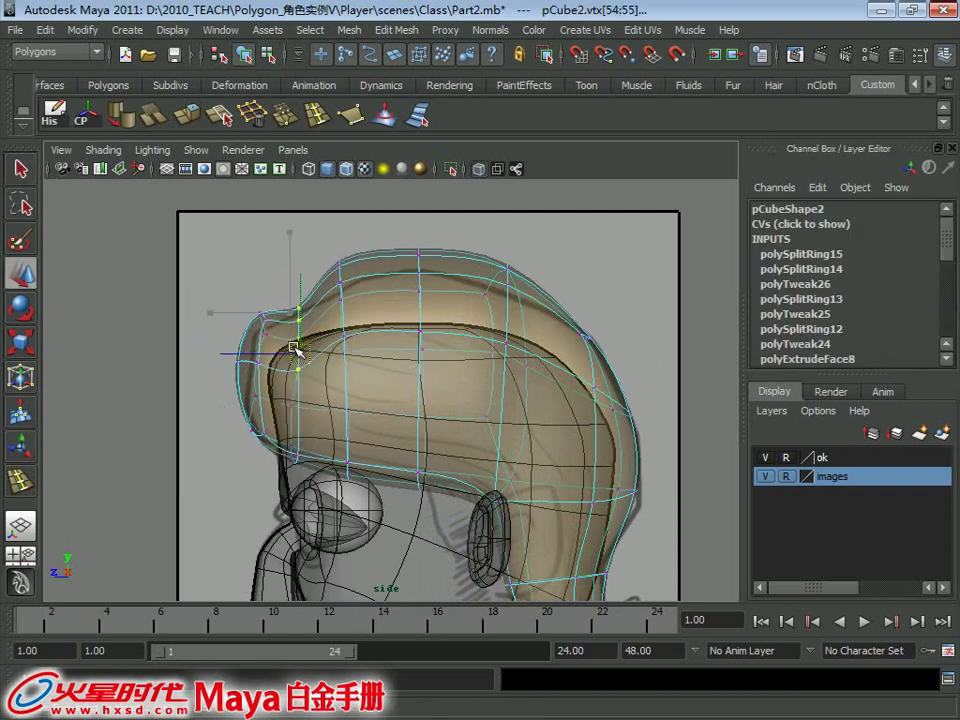
scroll(392, 220, up, 2)
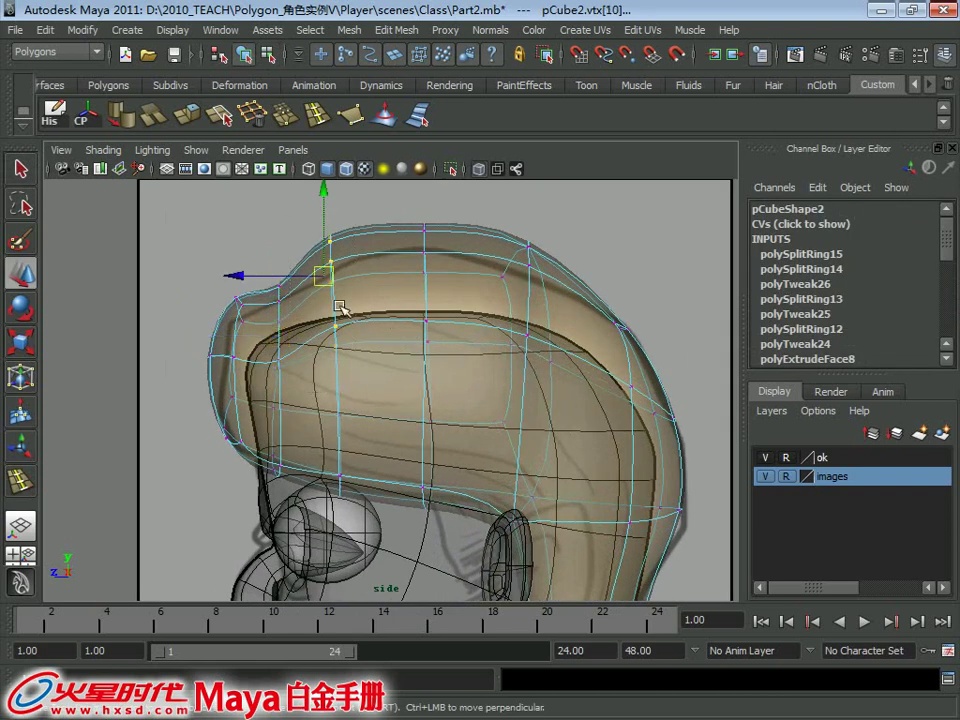
middle_drag(340, 307, 342, 338)
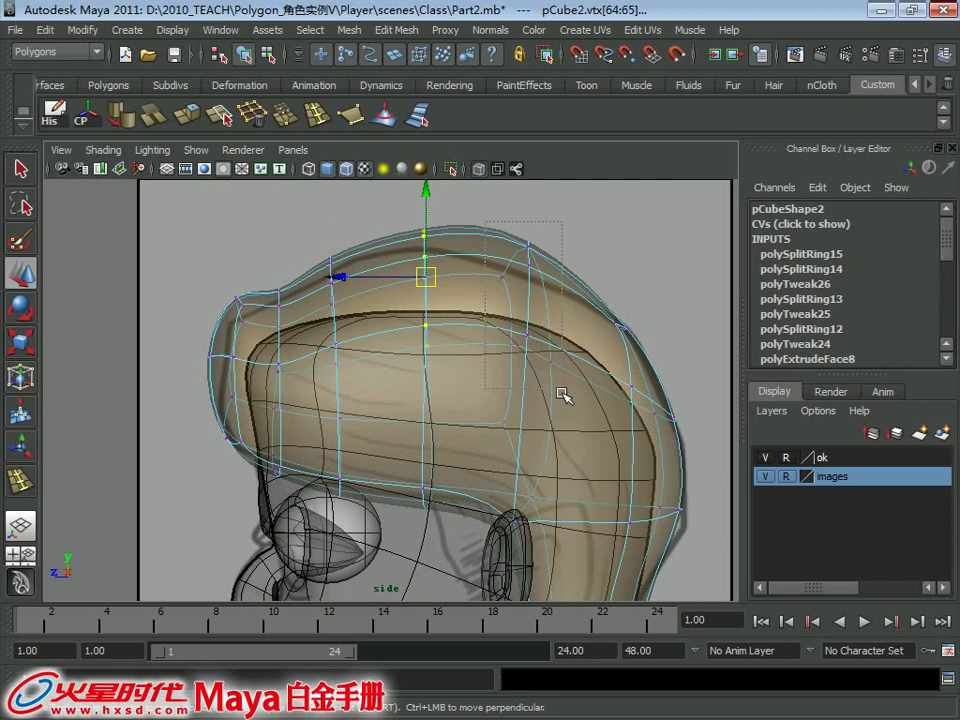
middle_drag(525, 280, 514, 311)
Select the fringe vertices, reverting to the previous selection after a misstep.
alt+middle_drag(204, 333, 284, 368)
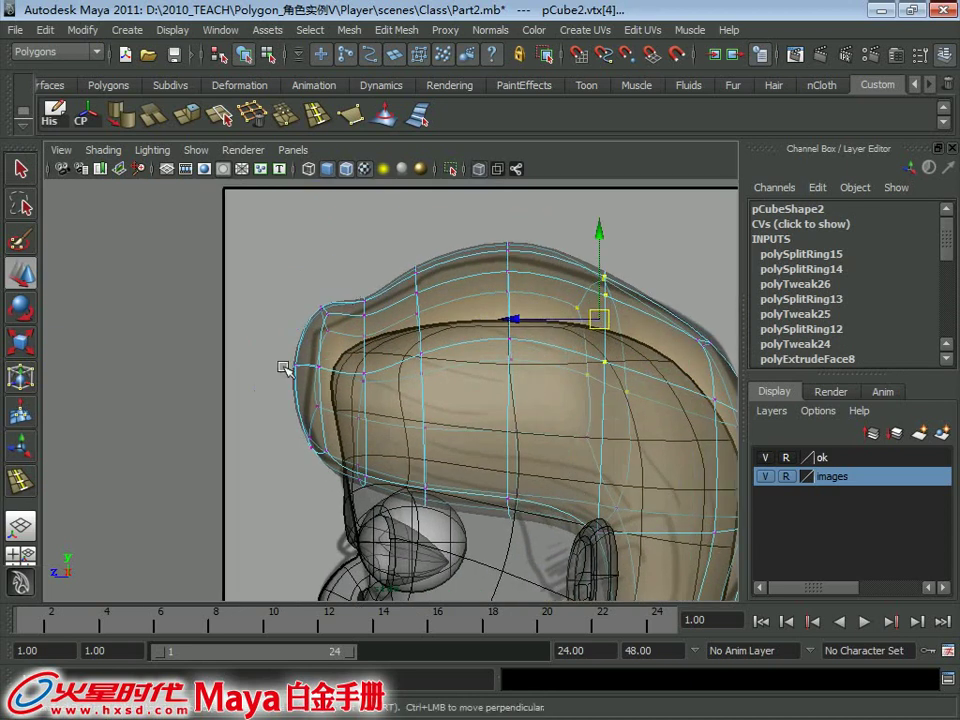
drag(305, 381, 250, 300)
alt+middle_drag(321, 280, 341, 318)
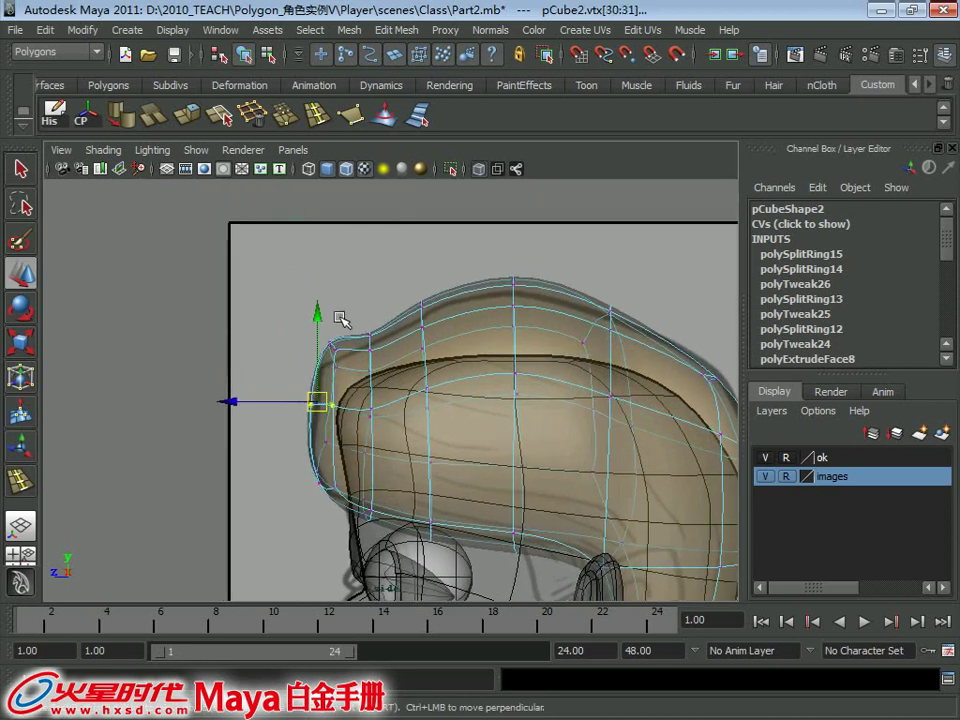
drag(331, 350, 299, 403)
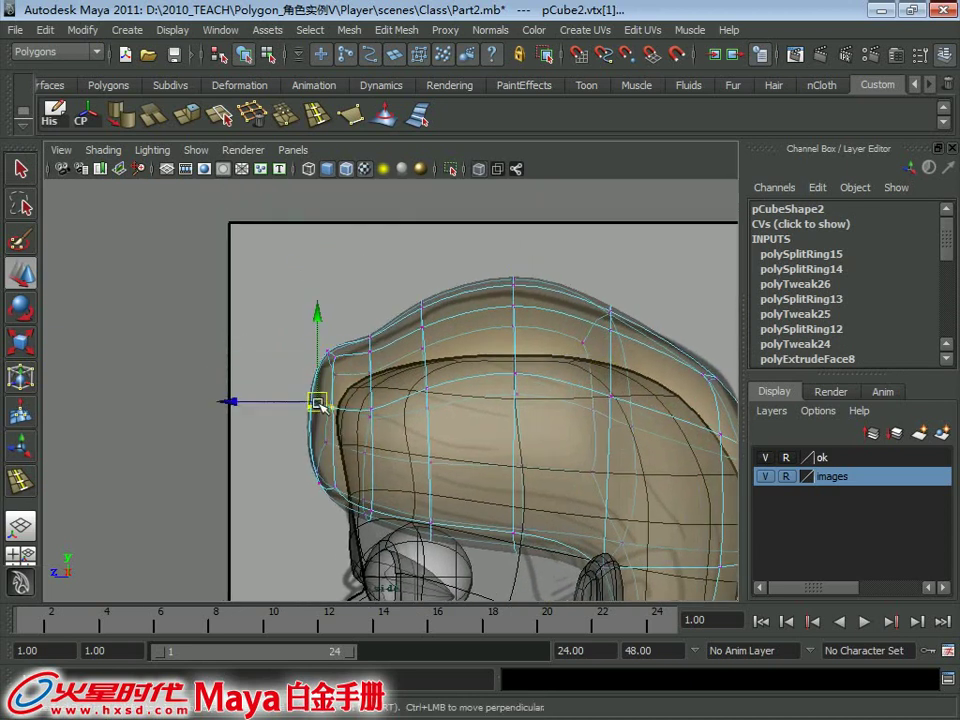
key(z)
Tuck the lower-edge vertices above the ear in, undo a bad tweak, and frame everything.
alt+middle_drag(304, 289, 371, 345)
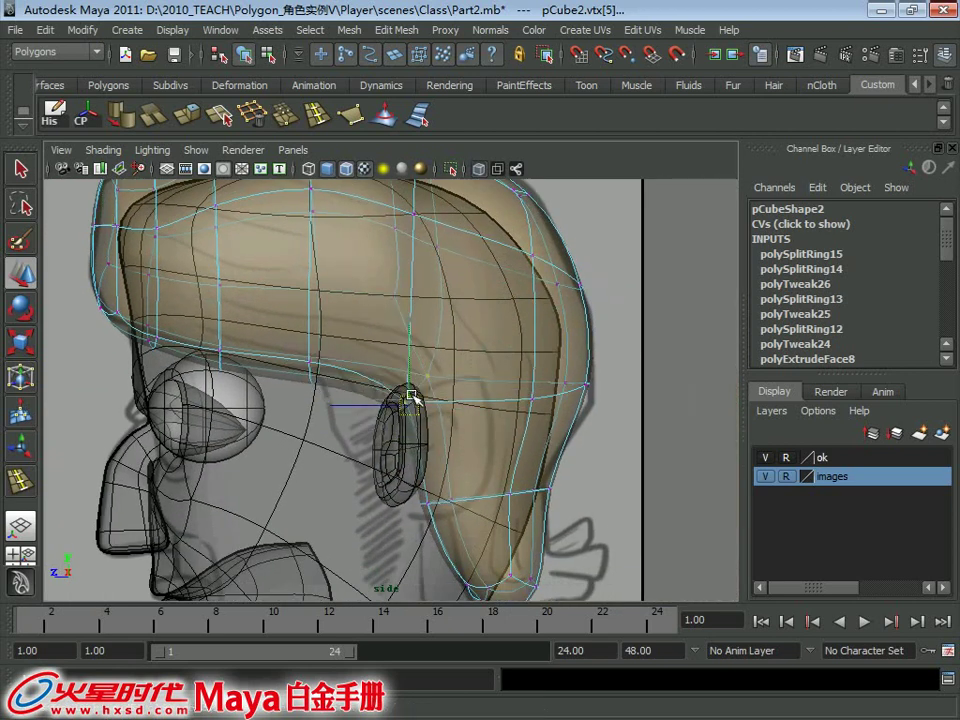
click(400, 386)
alt+middle_drag(400, 386, 418, 389)
click(336, 383)
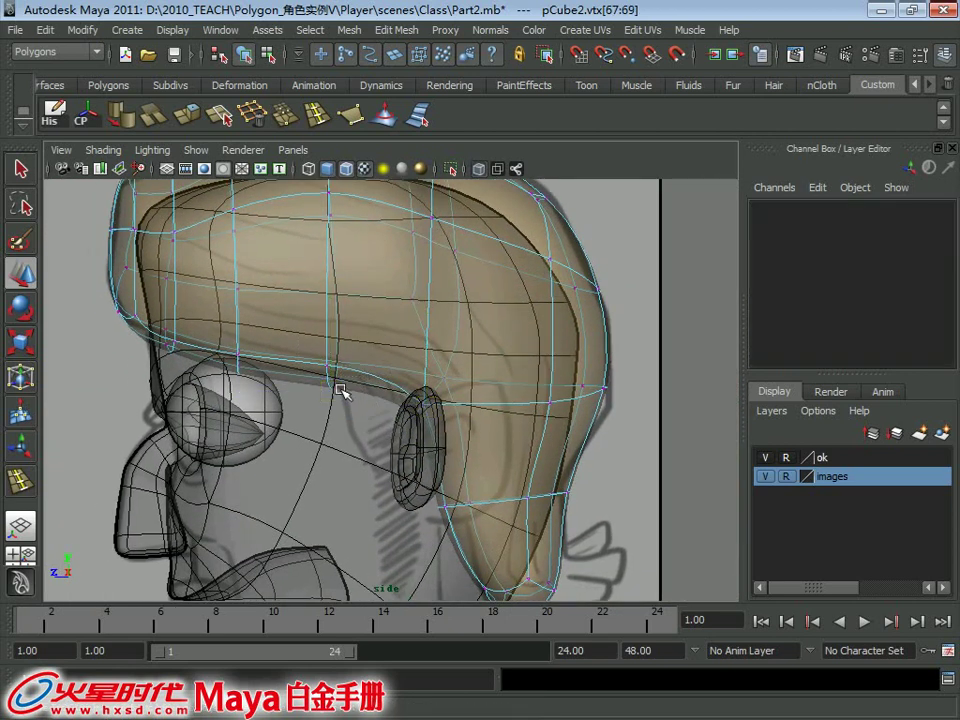
key(z)
key(z)
click(240, 353)
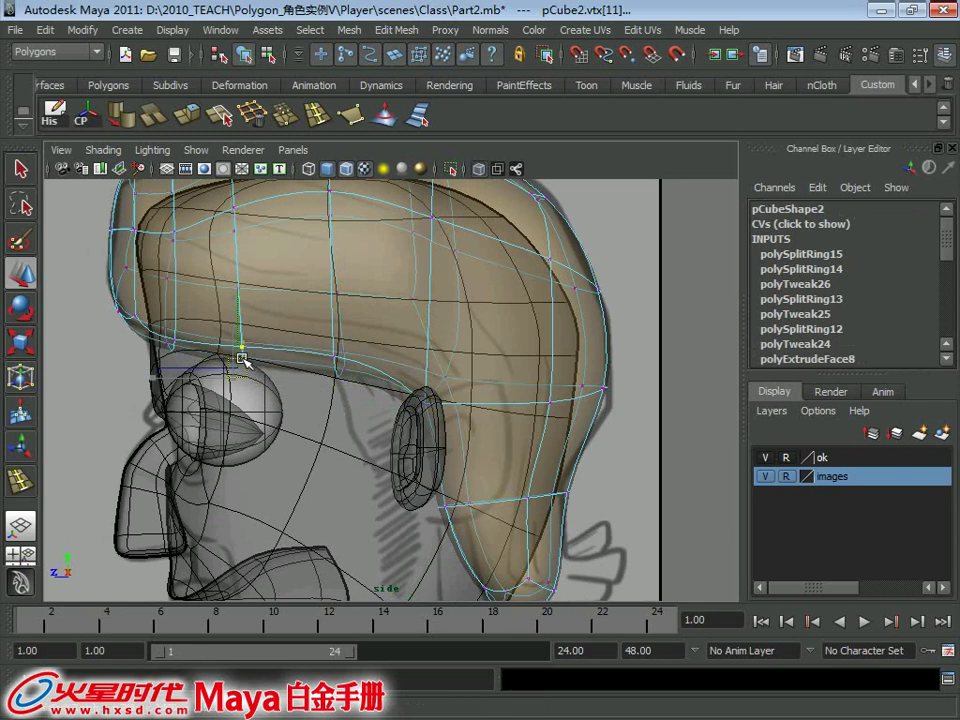
key(a)
mouse_move(488, 268)
mouse_down()
mouse_move(289, 328)
mouse_move(398, 312)
mouse_up()
Add an edge loop to the hair piece, undoing one misplaced loop first.
right_drag(398, 312, 430, 287)
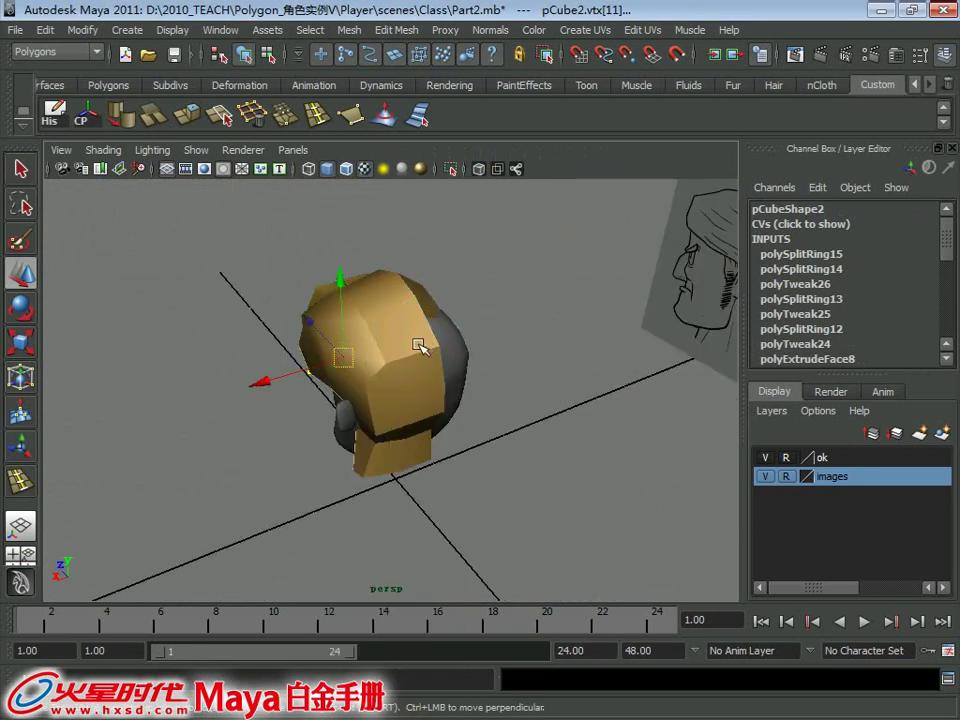
mouse_move(420, 343)
alt+mouse_down()
mouse_move(364, 407)
mouse_move(531, 349)
mouse_move(538, 400)
mouse_move(481, 278)
alt+mouse_up()
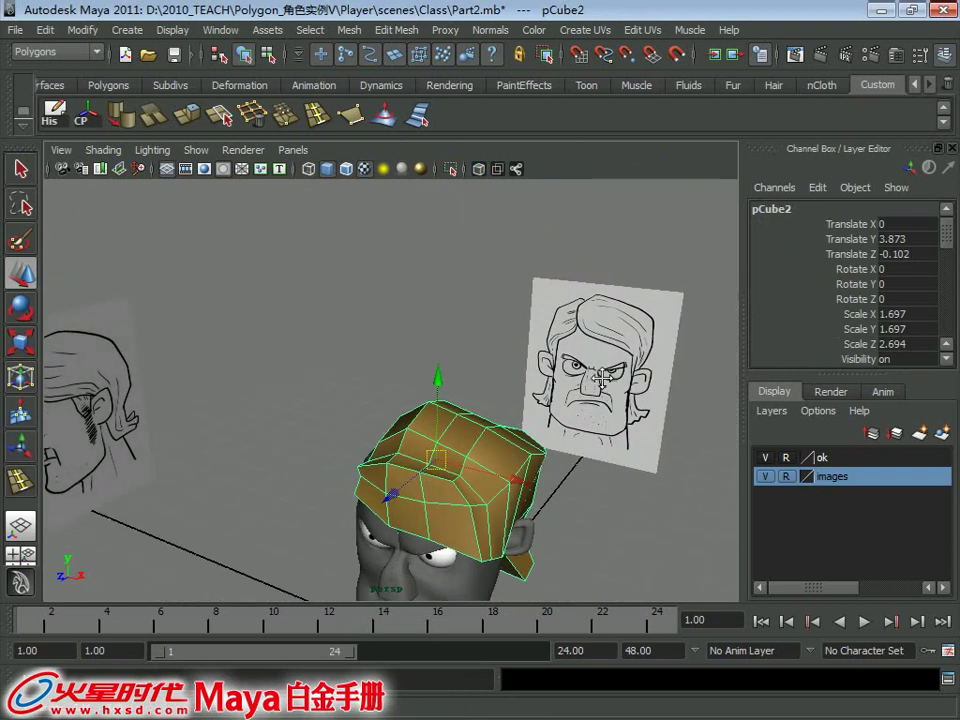
mouse_move(392, 351)
alt+mouse_down()
mouse_move(385, 396)
mouse_move(360, 345)
mouse_move(253, 388)
mouse_move(502, 365)
mouse_move(540, 350)
alt+mouse_up()
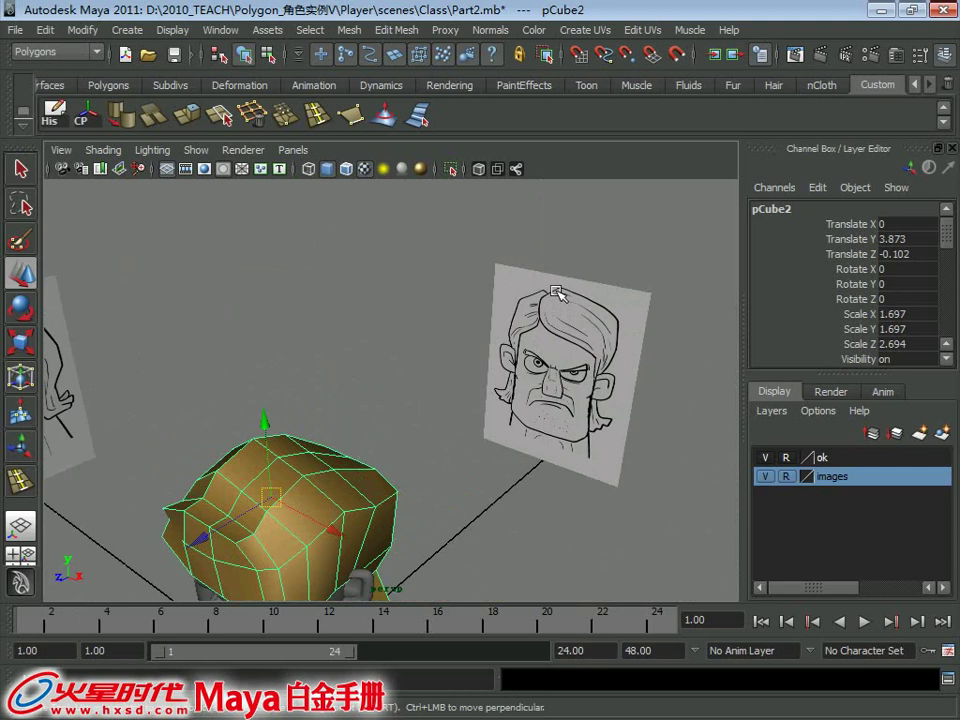
mouse_move(572, 313)
alt+mouse_down()
mouse_move(489, 354)
mouse_move(516, 358)
mouse_move(358, 390)
mouse_move(399, 373)
mouse_move(360, 369)
mouse_move(340, 386)
mouse_move(336, 375)
mouse_move(403, 400)
mouse_move(406, 392)
mouse_move(345, 378)
mouse_move(390, 369)
mouse_move(303, 393)
mouse_move(302, 405)
mouse_move(297, 394)
alt+mouse_up()
click(318, 118)
key(ctrl+z)
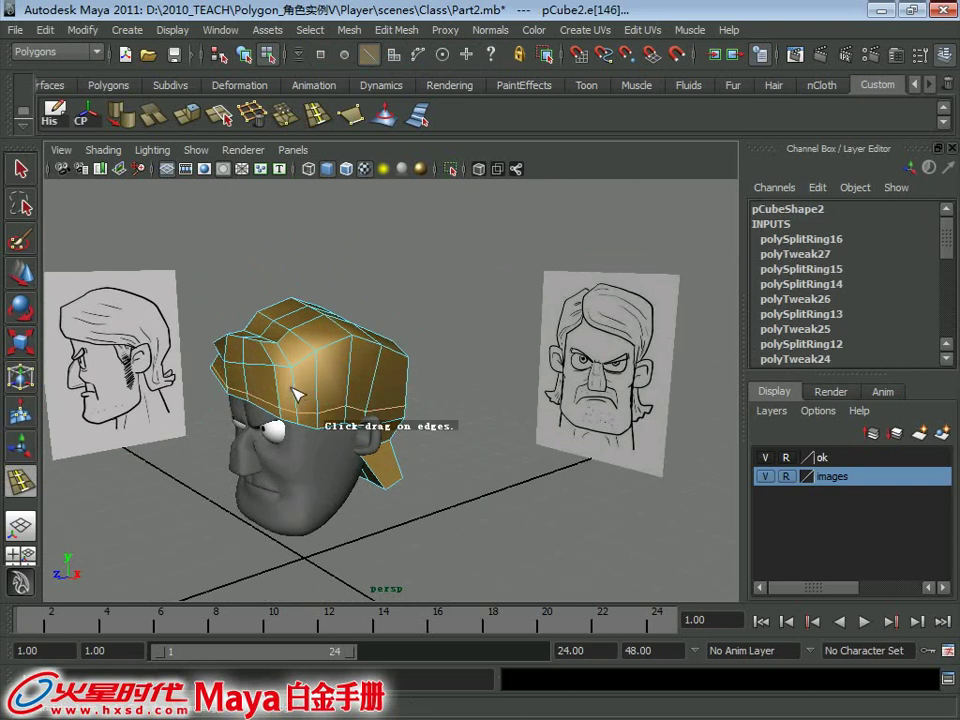
click(303, 395)
mouse_move(450, 396)
alt+mouse_down()
mouse_move(332, 396)
mouse_move(357, 459)
mouse_move(251, 399)
mouse_move(281, 381)
alt+mouse_up()
key(w)
key(q)
Reselect the gold hair piece and insert two more edge loops across it.
right_click(282, 315)
mouse_move(274, 304)
alt+mouse_down()
mouse_move(268, 424)
mouse_move(267, 408)
alt+mouse_up()
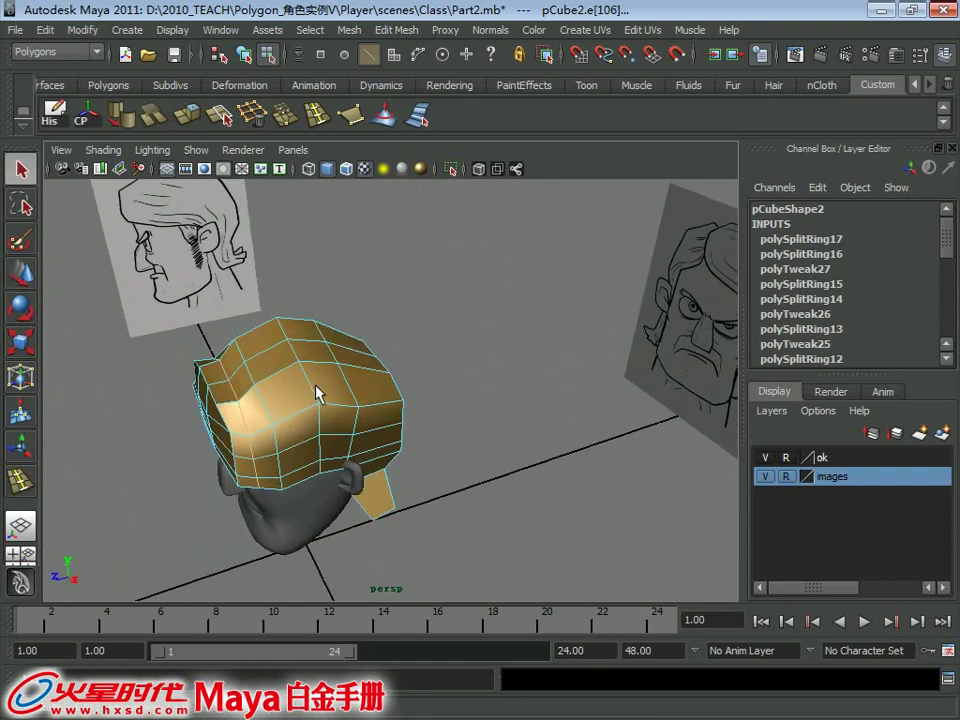
alt+drag(268, 411, 317, 364)
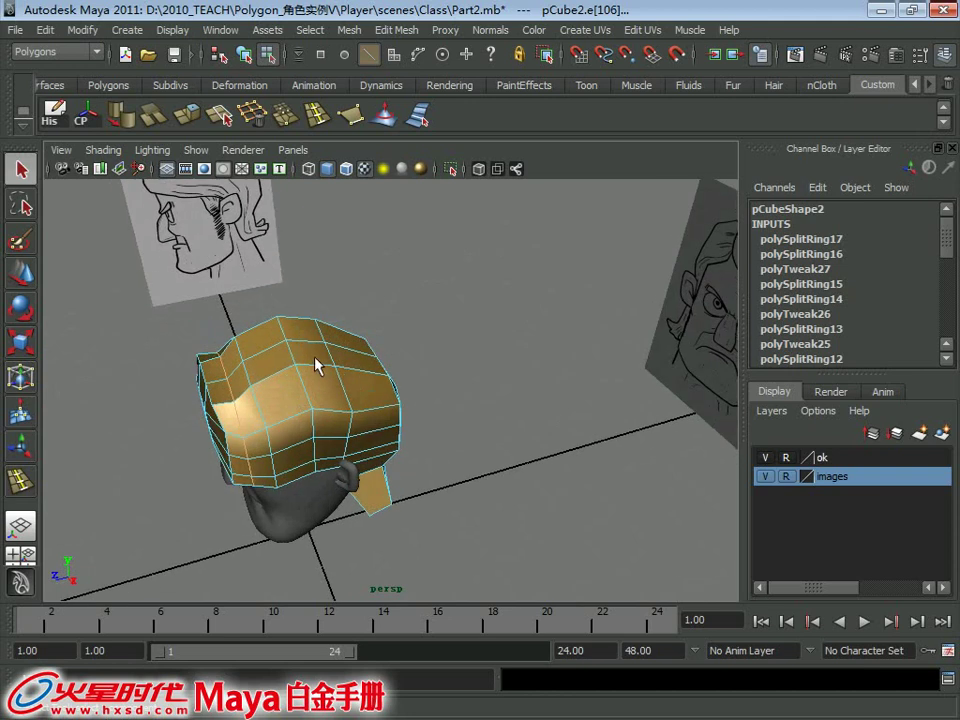
click(366, 306)
click(329, 387)
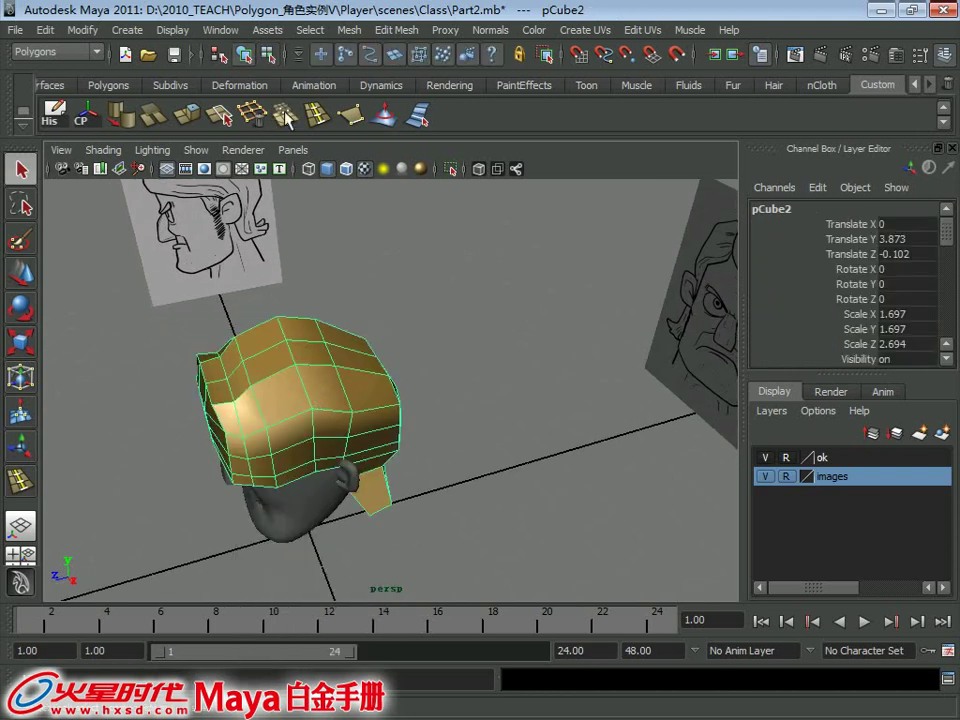
click(286, 116)
drag(285, 373, 276, 386)
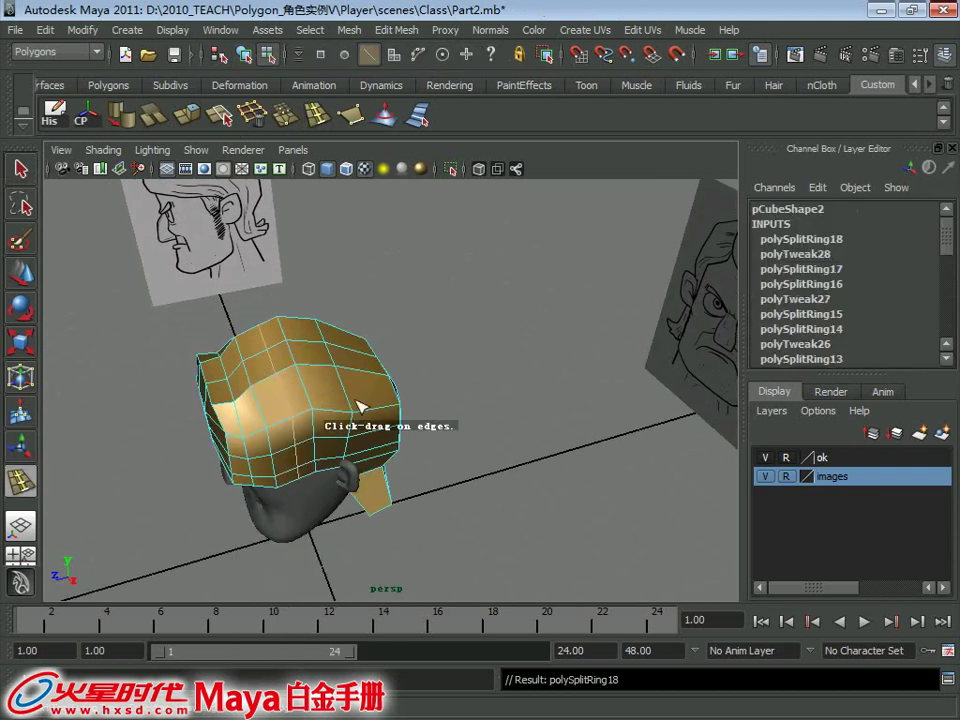
drag(363, 379, 363, 379)
mouse_move(363, 379)
alt+mouse_down()
mouse_move(311, 326)
mouse_move(358, 423)
alt+mouse_up()
Scale the new edge loops and check the denser hair mesh from several angles.
key(r)
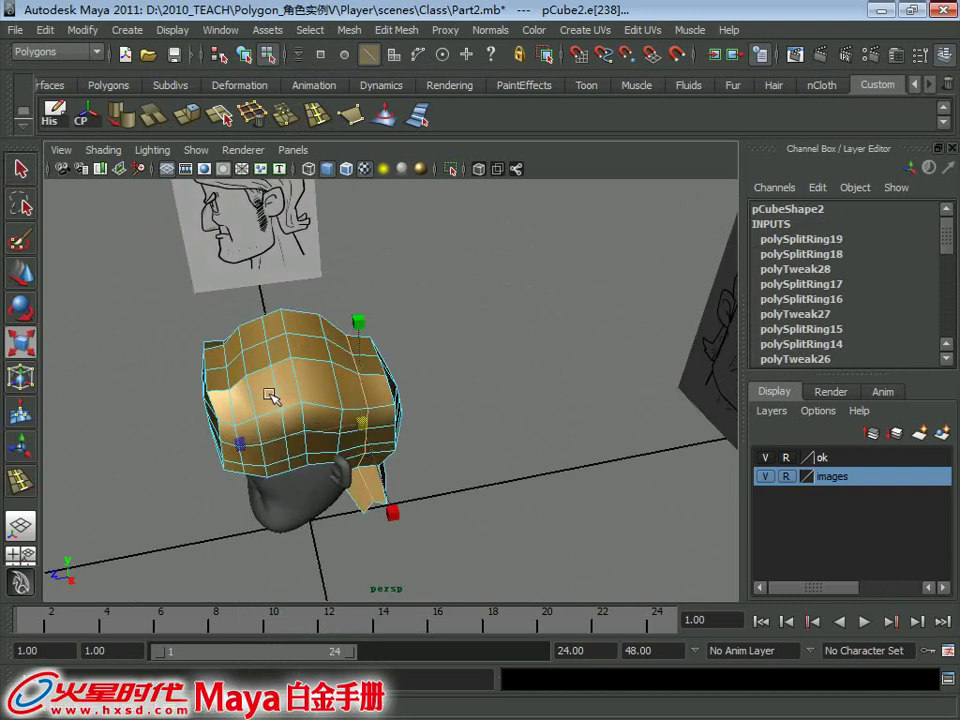
key(q)
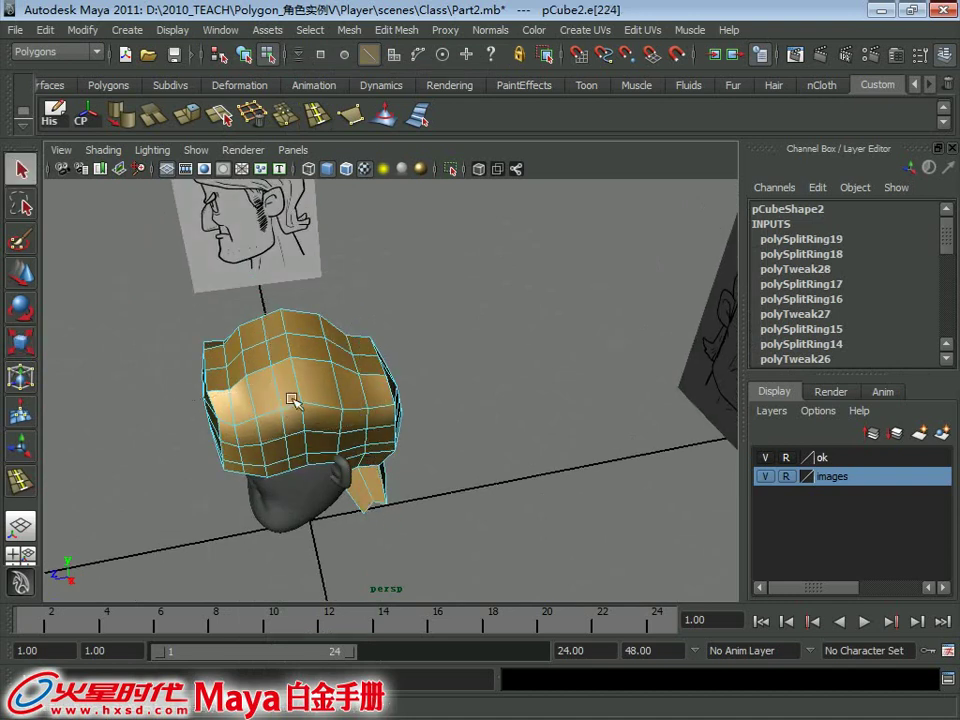
key(r)
alt+drag(292, 400, 397, 392)
mouse_move(312, 430)
alt+mouse_down()
mouse_move(306, 402)
mouse_move(326, 398)
mouse_move(225, 418)
mouse_move(429, 328)
mouse_move(434, 378)
alt+mouse_up()
Switch the hair piece to vertex mode and move its front-corner vertex.
key(q)
right_drag(401, 400, 388, 430)
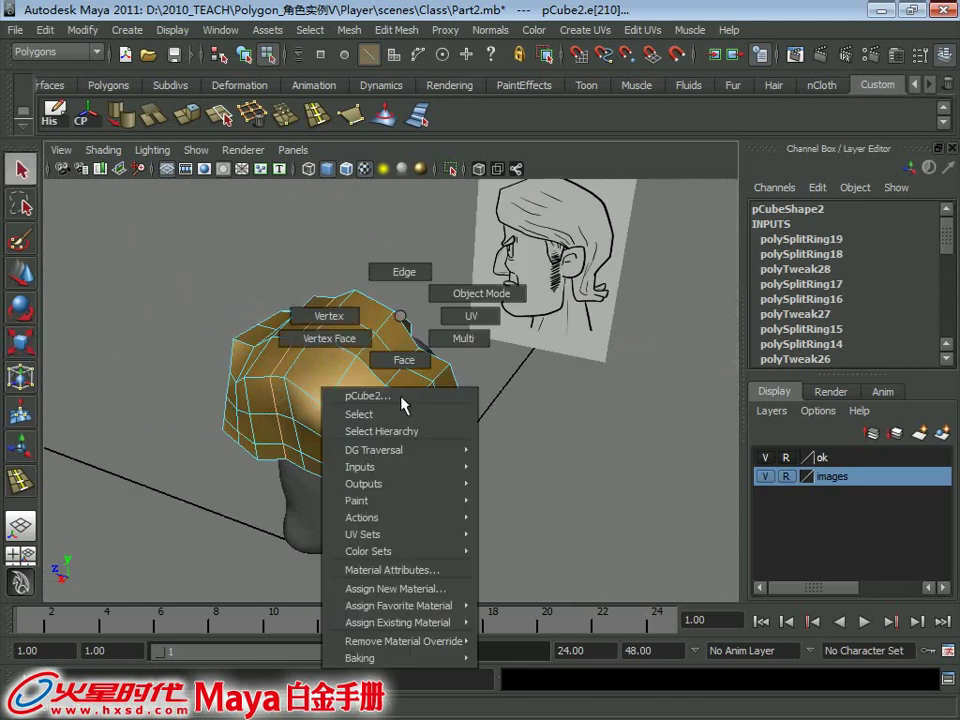
right_drag(332, 317, 413, 292)
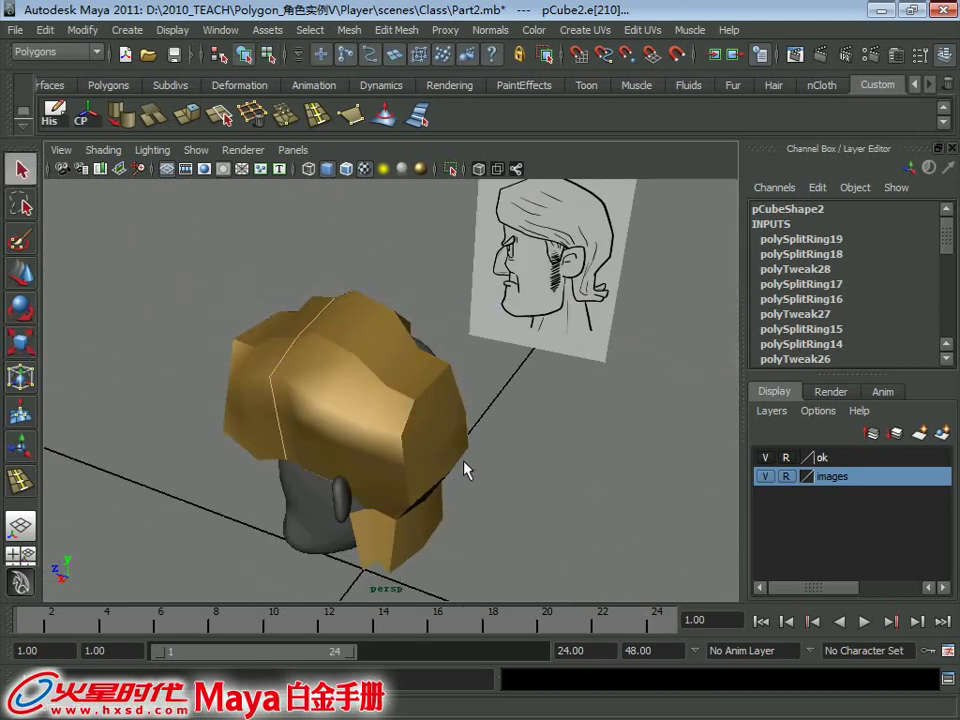
mouse_move(463, 467)
alt+mouse_down()
mouse_move(446, 401)
mouse_move(411, 403)
mouse_move(392, 420)
mouse_move(343, 401)
mouse_move(399, 454)
alt+mouse_up()
click(343, 401)
mouse_move(404, 315)
right_down()
mouse_move(381, 437)
mouse_move(331, 315)
right_up()
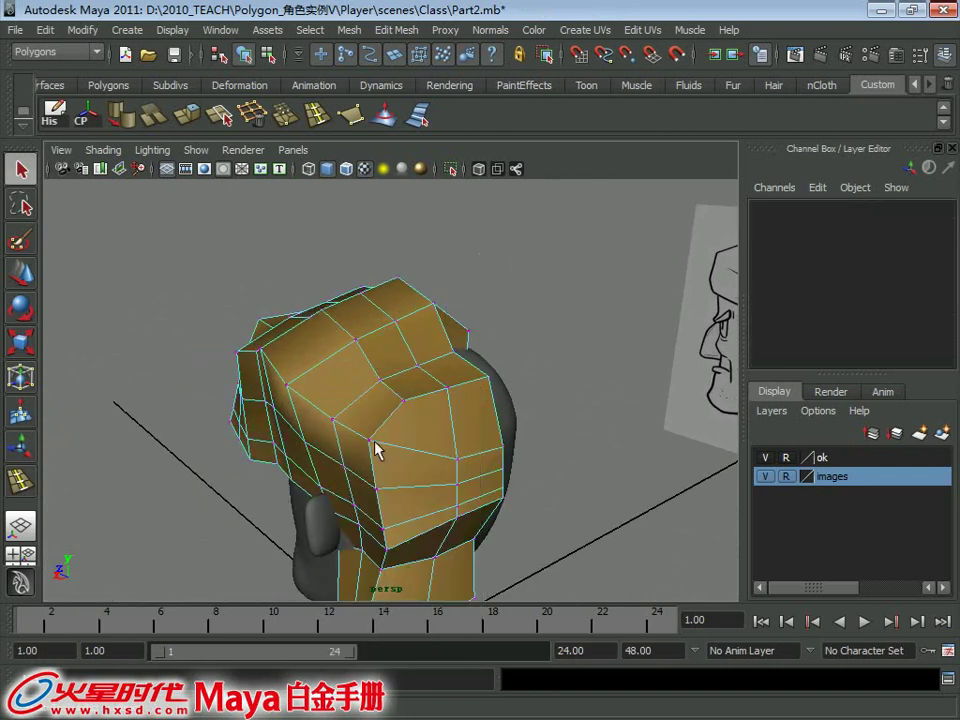
click(416, 570)
alt+drag(418, 561, 306, 508)
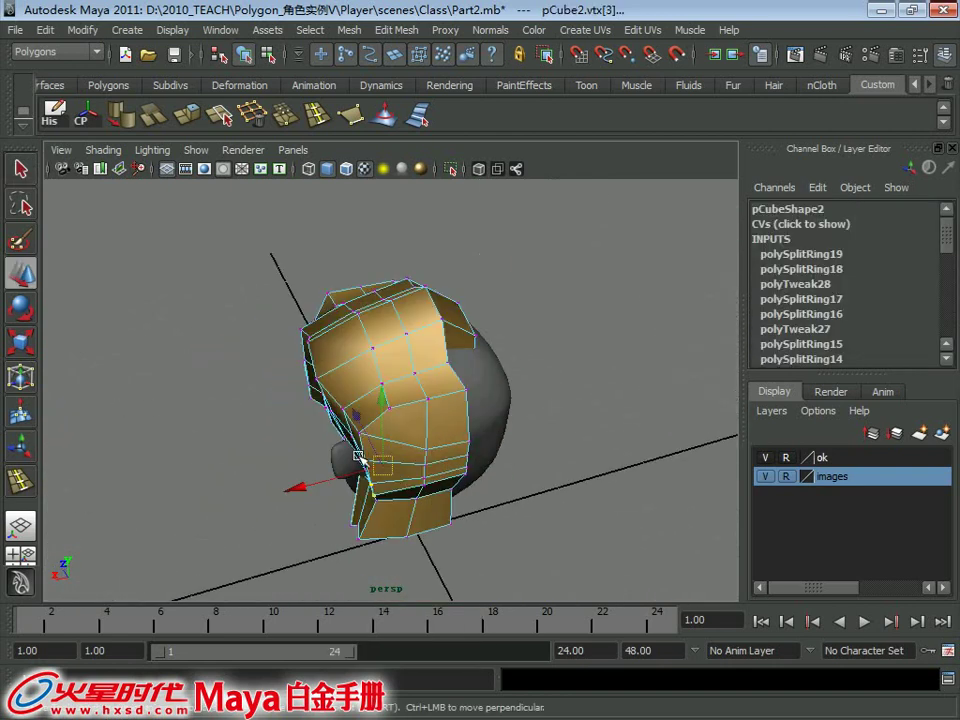
mouse_move(360, 440)
alt+mouse_down()
mouse_move(332, 461)
mouse_move(294, 542)
mouse_move(274, 531)
mouse_move(282, 487)
mouse_move(315, 499)
mouse_move(388, 433)
mouse_move(499, 446)
mouse_move(369, 424)
mouse_move(390, 433)
mouse_move(396, 386)
mouse_move(381, 435)
mouse_move(372, 427)
alt+mouse_up()
key(w)
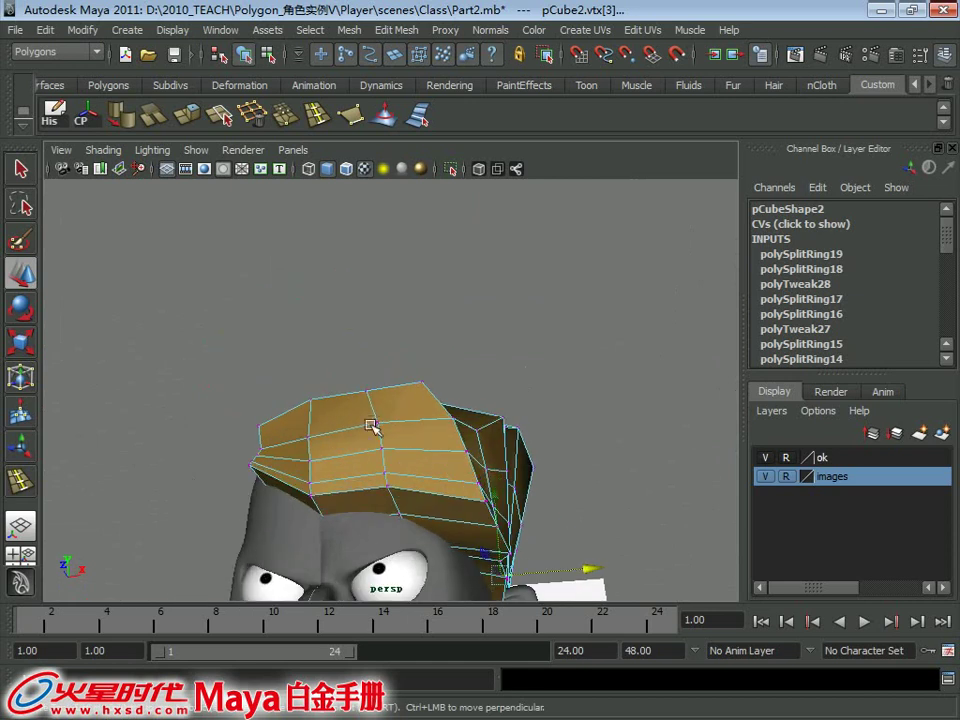
Select the hair's two front vertices and scale them to fill out the volume.
drag(300, 360, 440, 420)
alt+drag(380, 400, 311, 462)
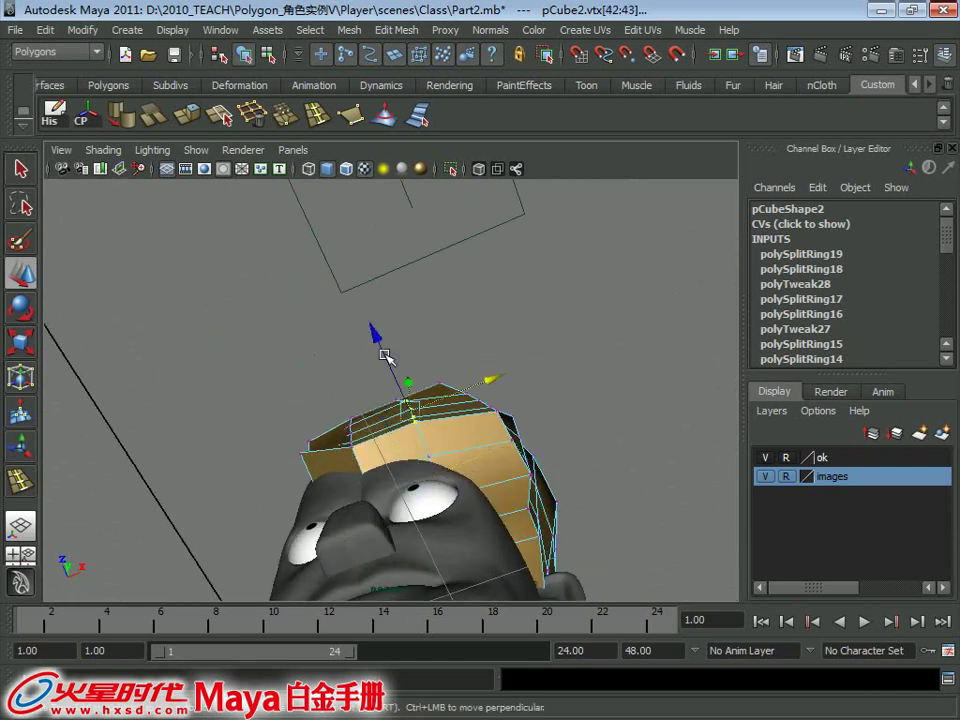
mouse_move(375, 332)
alt+mouse_down()
mouse_move(420, 394)
mouse_move(426, 420)
alt+mouse_up()
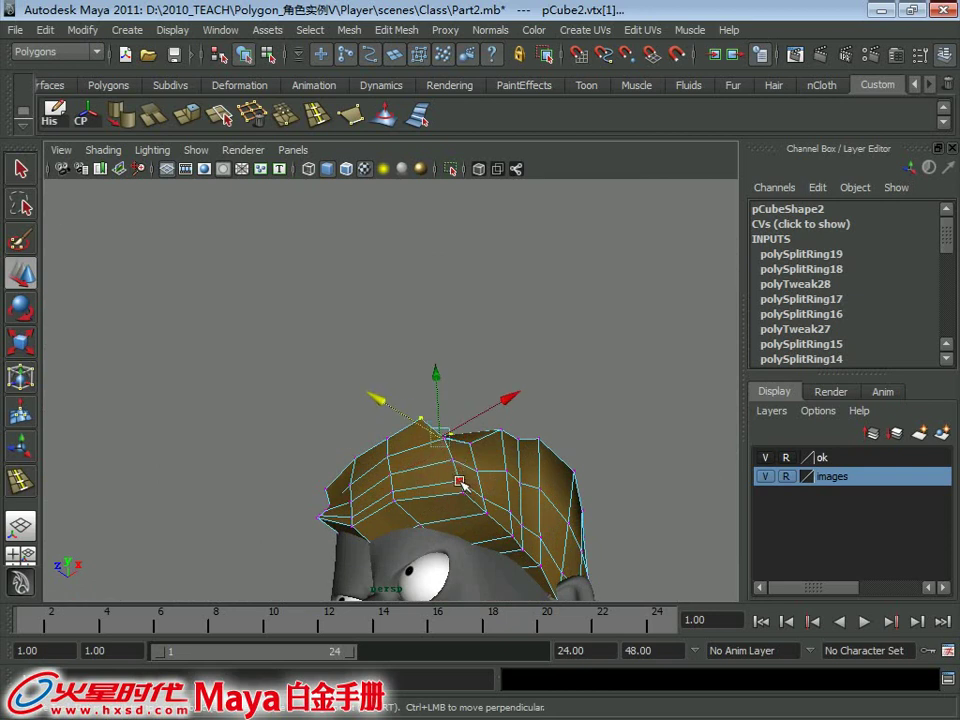
key(q)
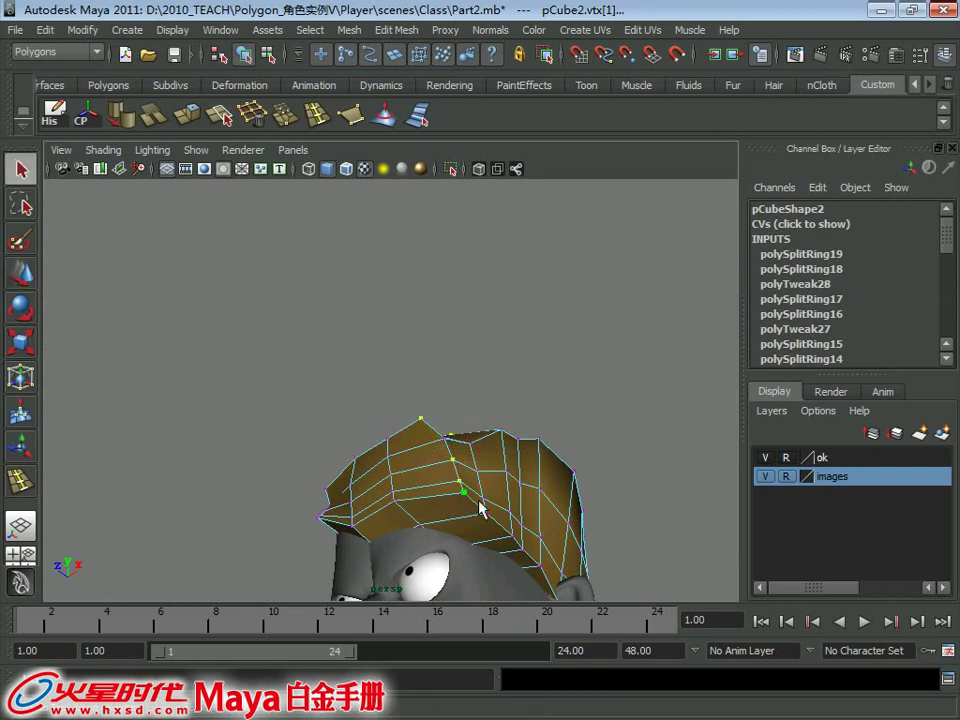
mouse_move(481, 508)
alt+mouse_down()
mouse_move(534, 563)
mouse_move(541, 503)
alt+mouse_up()
key(r)
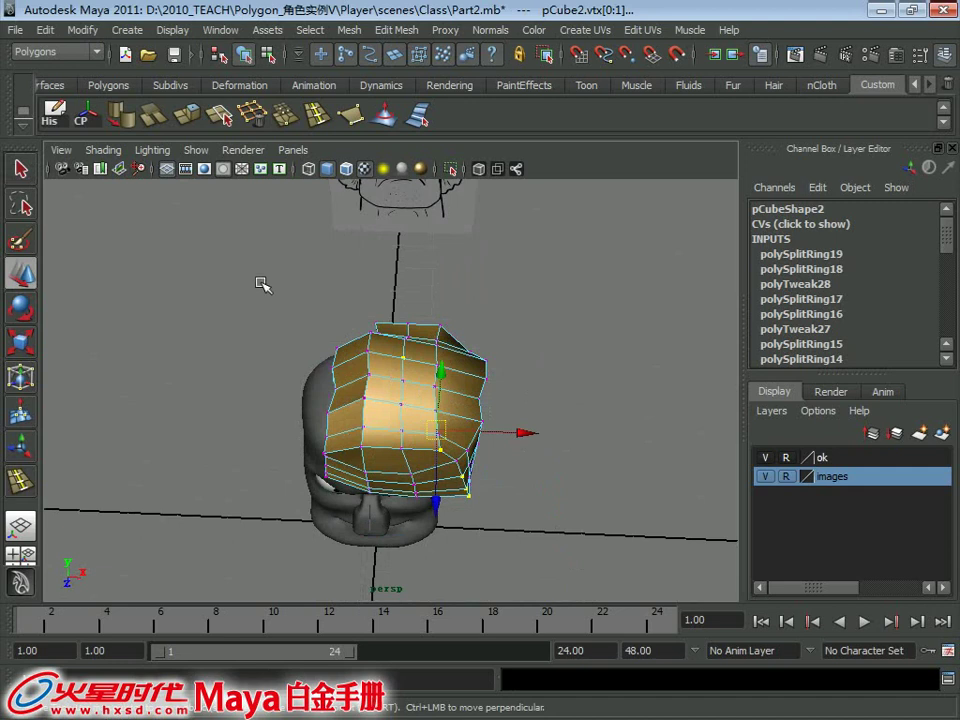
alt+drag(362, 323, 325, 297)
mouse_move(500, 409)
alt+mouse_down()
mouse_move(435, 413)
mouse_move(484, 448)
mouse_move(416, 465)
mouse_move(435, 430)
mouse_move(467, 448)
alt+mouse_up()
Pull a side vertex outward to match the reference, then return to object mode.
key(w)
key(q)
click(425, 447)
click(426, 441)
key(w)
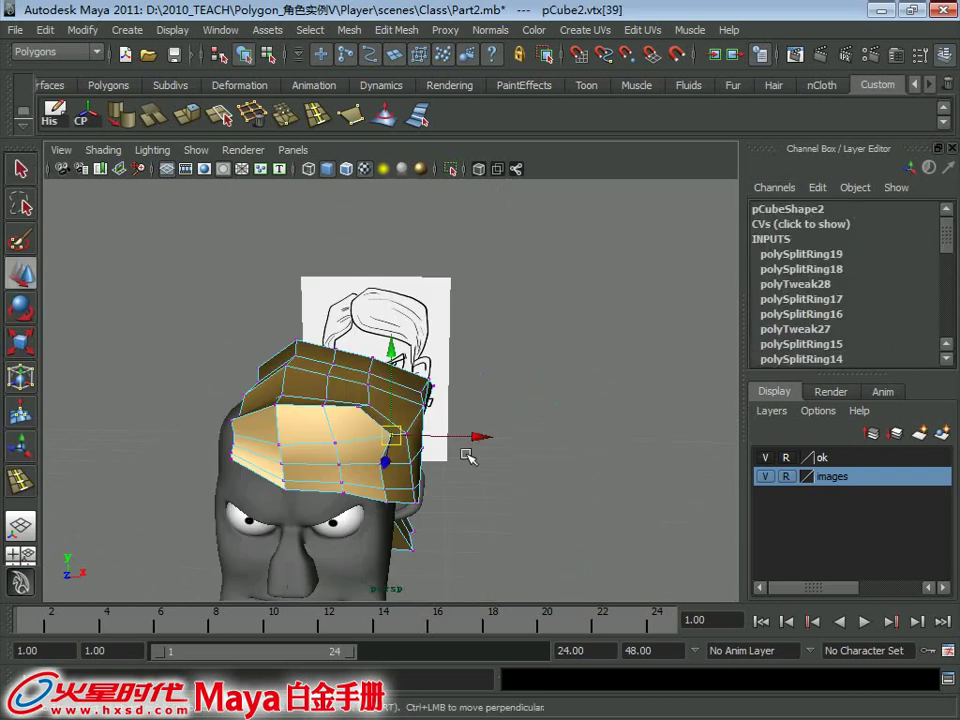
middle_drag(467, 448, 460, 437)
mouse_move(450, 440)
alt+mouse_down()
mouse_move(420, 330)
mouse_move(439, 317)
alt+mouse_up()
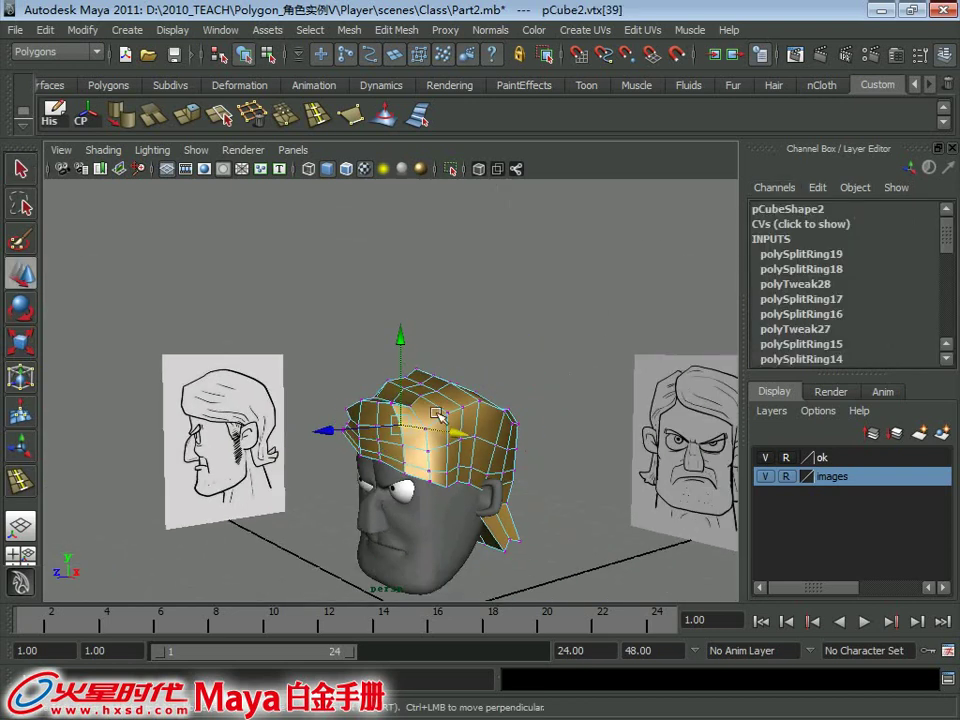
key(q)
right_drag(439, 317, 510, 295)
click(497, 452)
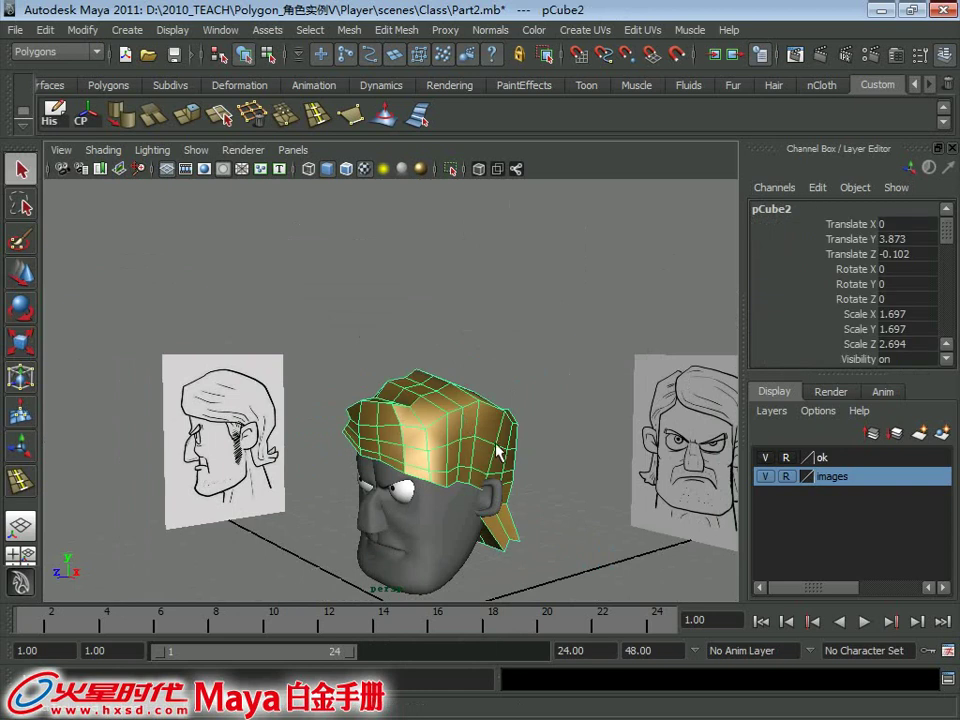
Soften the hair piece's edges and group it with Ctrl+G.
click(153, 117)
click(497, 386)
mouse_move(497, 386)
alt+mouse_down()
mouse_move(364, 319)
mouse_move(400, 300)
mouse_move(435, 347)
mouse_move(420, 354)
alt+mouse_up()
click(398, 440)
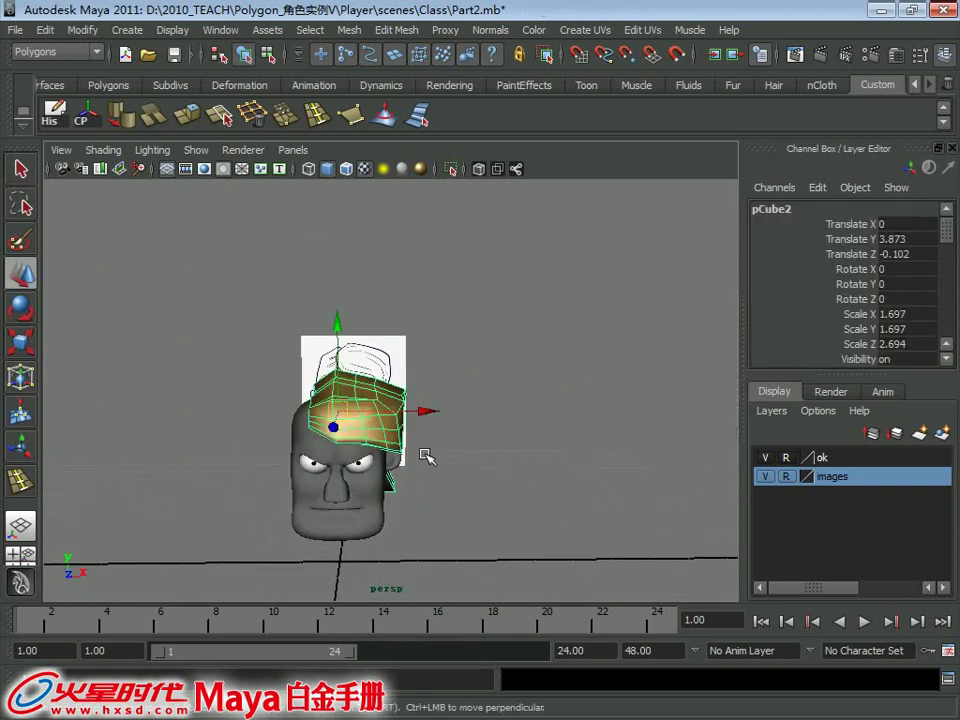
key(ctrl+g)
alt+right_drag(448, 499, 284, 422)
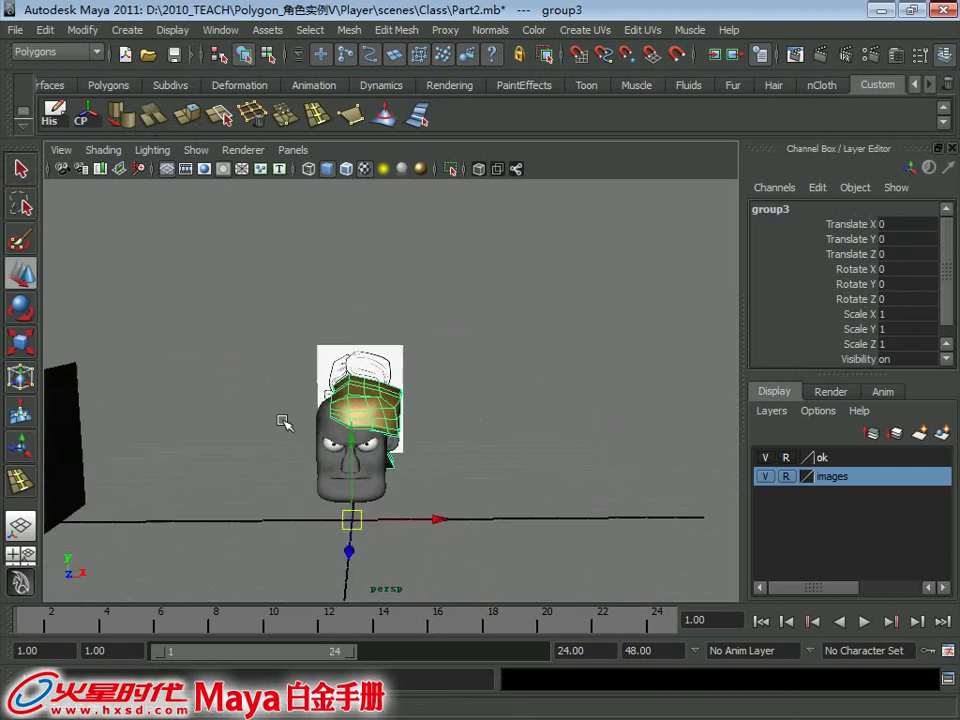
Set the copy's Scale X to -1 to mirror the hair onto the other side.
click(906, 318)
text(-1)
key(Return)
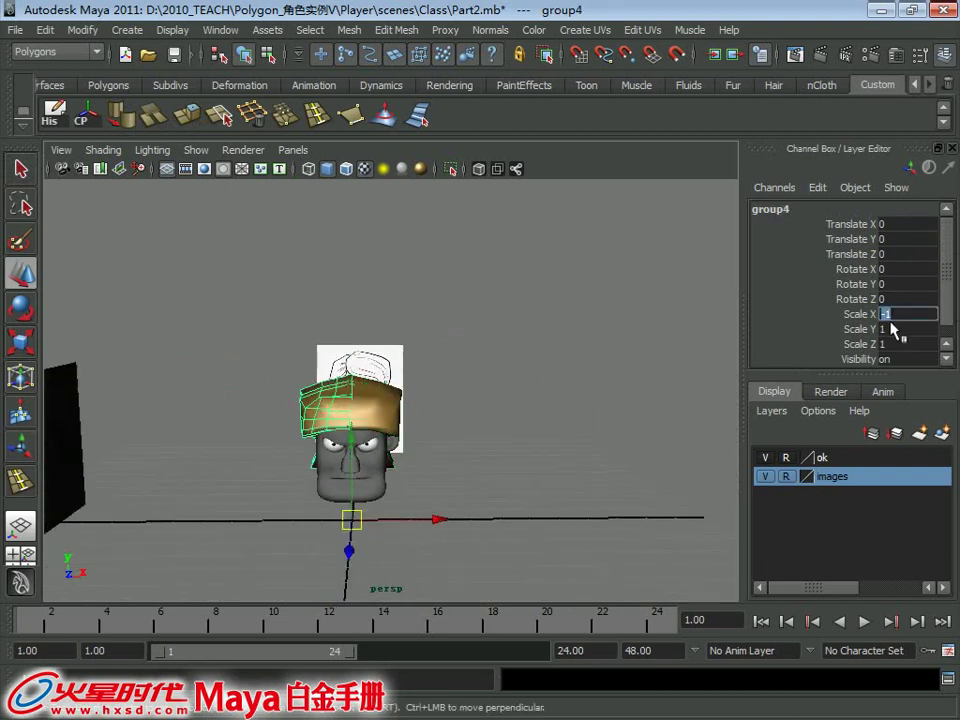
click(490, 305)
click(420, 388)
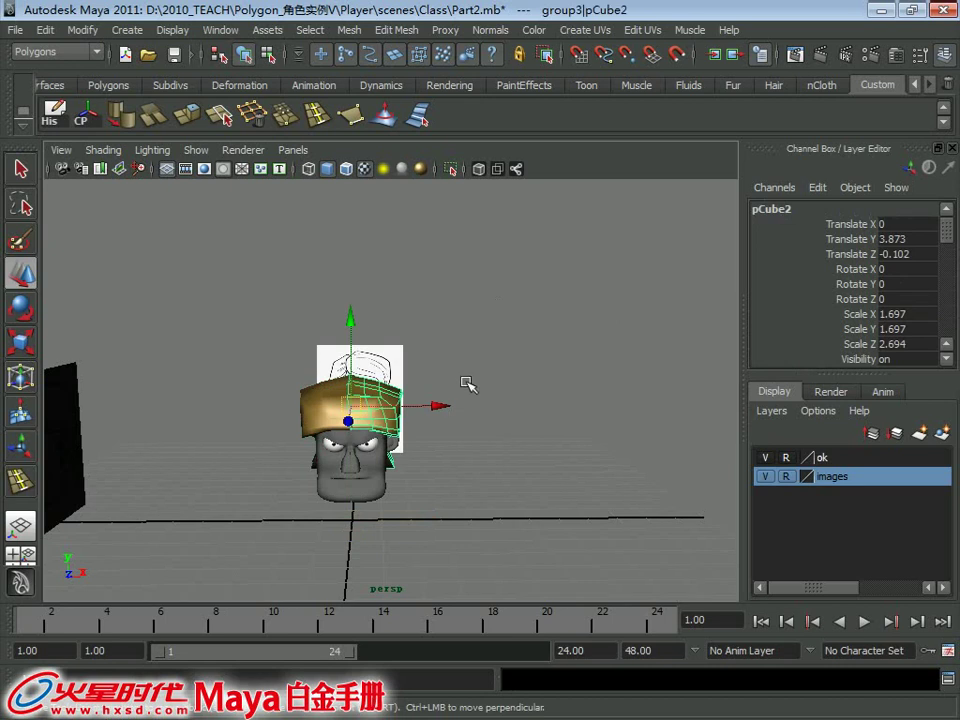
mouse_move(467, 386)
alt+mouse_down()
mouse_move(433, 354)
mouse_move(395, 378)
alt+mouse_up()
click(395, 378)
click(385, 390)
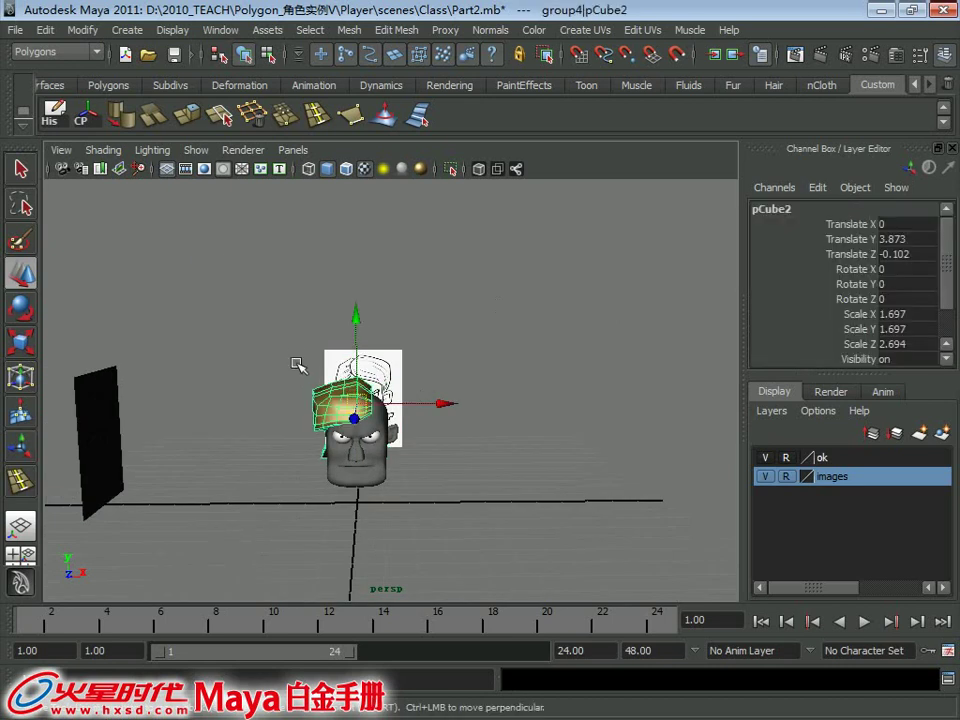
Maximize the front view and centre the head in it.
key(space)
key(space)
alt+middle_drag(314, 319, 345, 369)
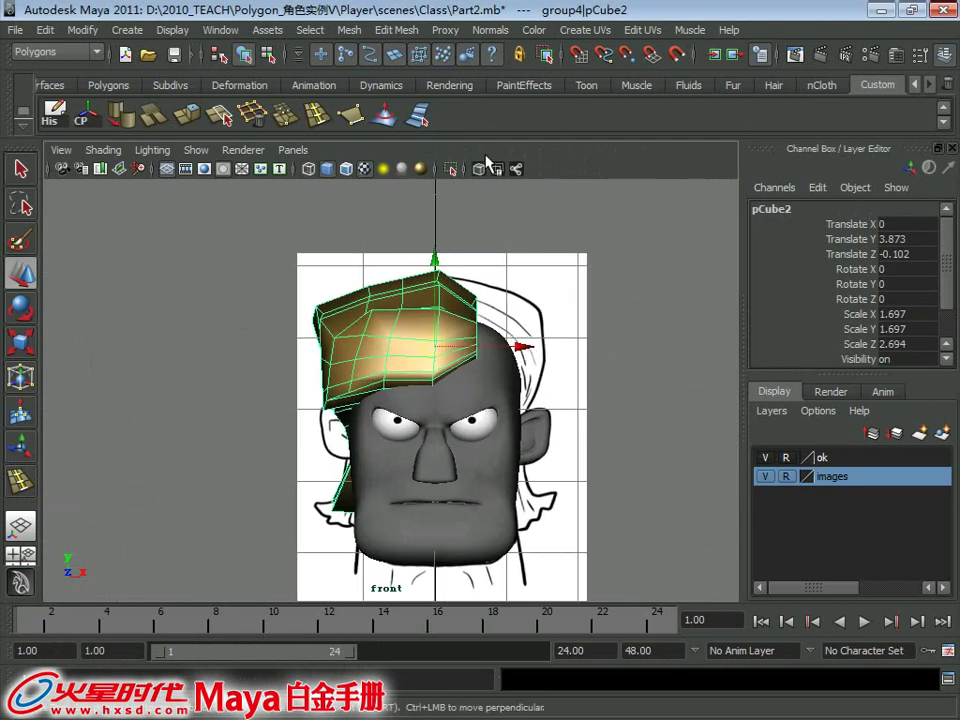
alt+drag(487, 162, 425, 316)
Switch the hair to face mode, then return to the perspective view and clear the selection.
right_click(425, 316)
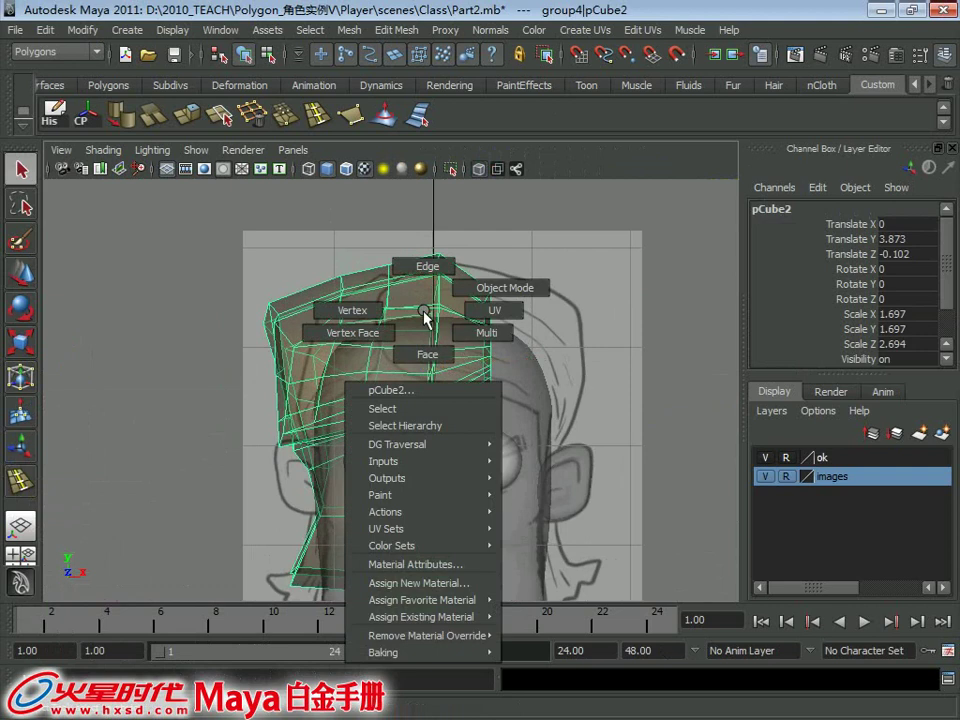
right_drag(425, 316, 427, 354)
key(w)
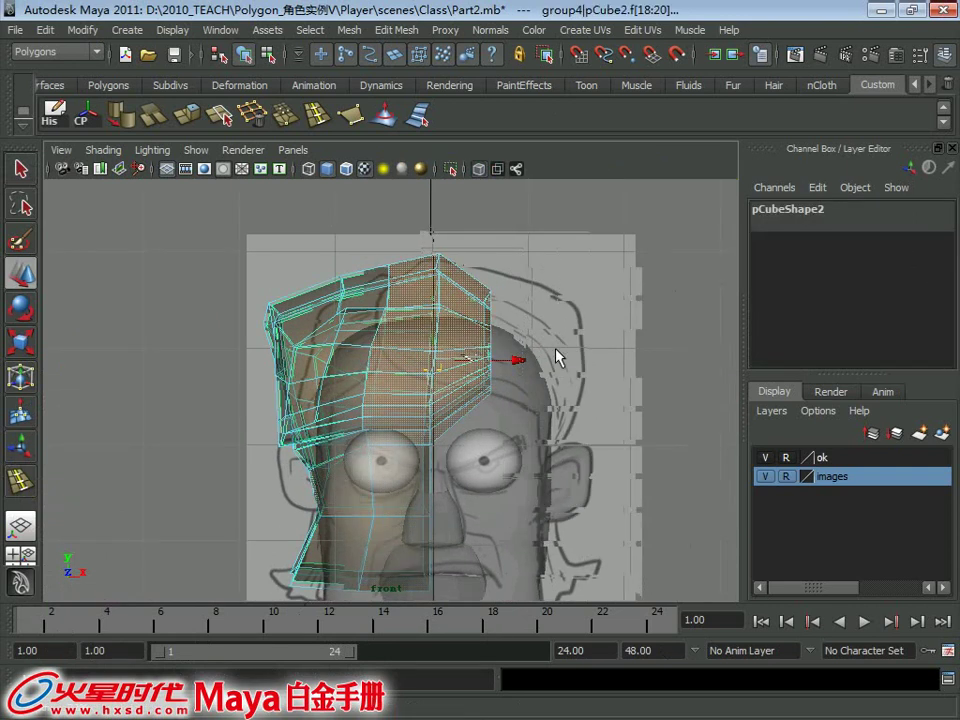
key(space)
key(space)
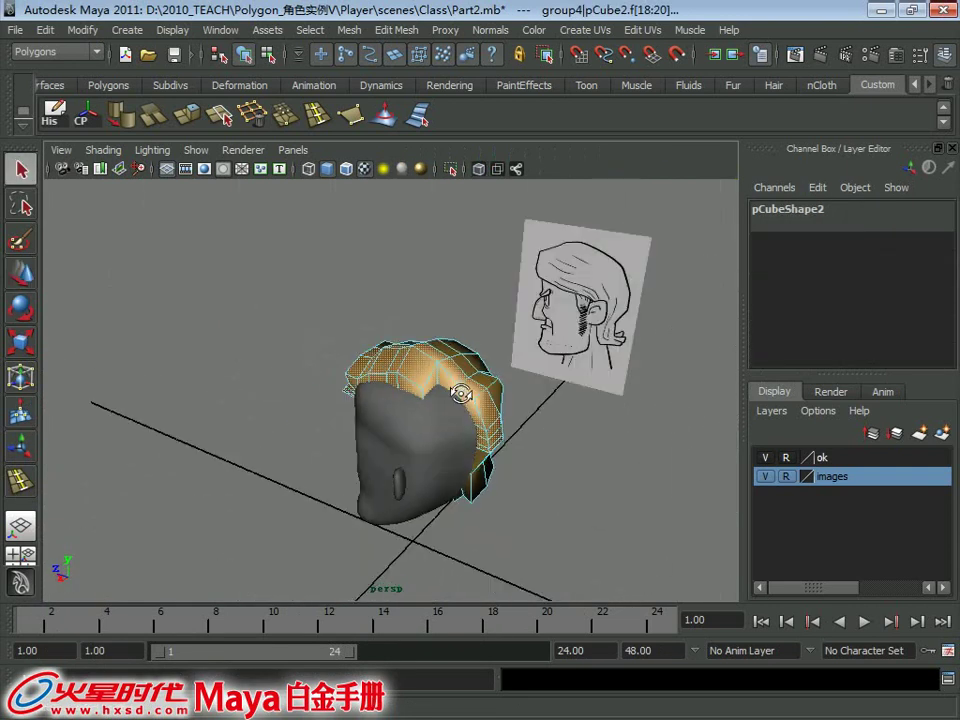
mouse_move(393, 389)
alt+mouse_down()
mouse_move(446, 375)
mouse_move(458, 350)
alt+mouse_up()
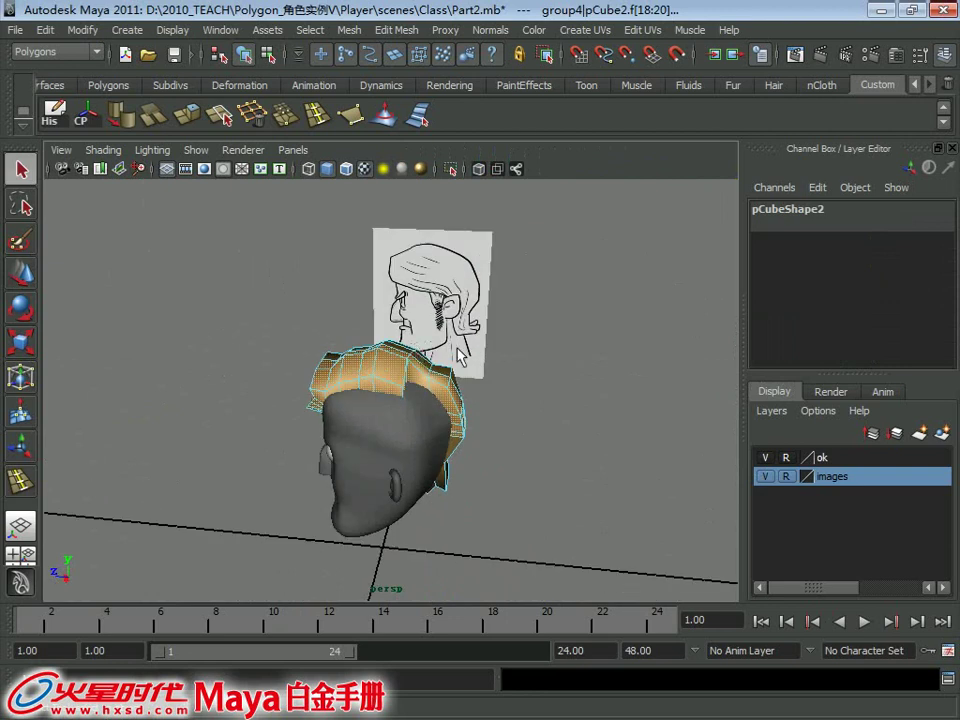
click(562, 488)
alt+drag(318, 388, 345, 409)
scroll(345, 409, up, 3)
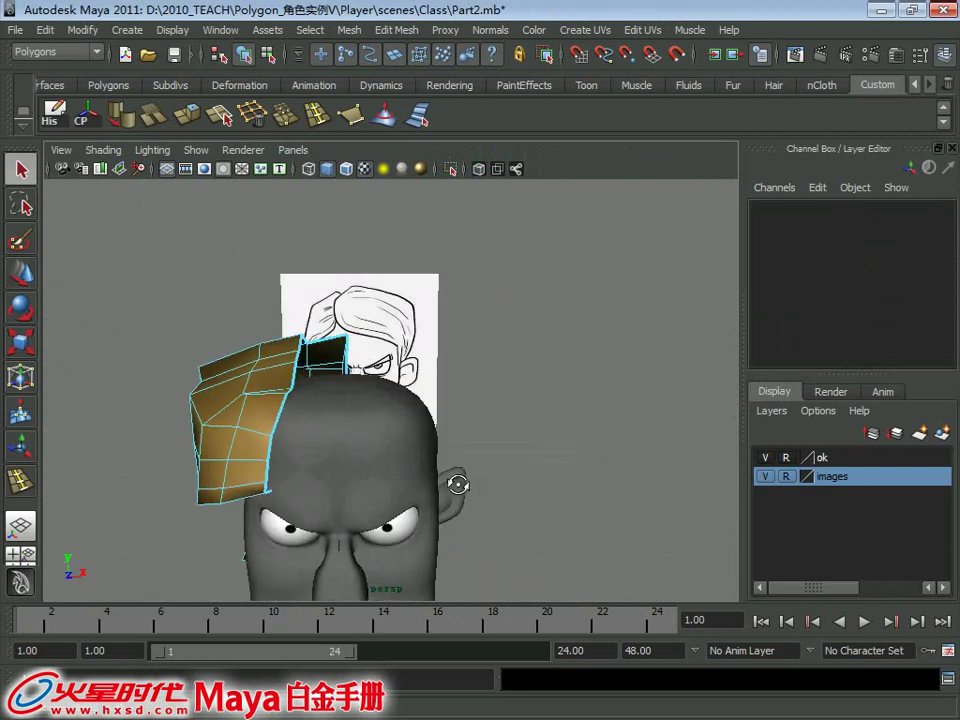
Select the hair piece object and hide the 'ok' head layer.
right_drag(249, 315, 320, 316)
click(272, 381)
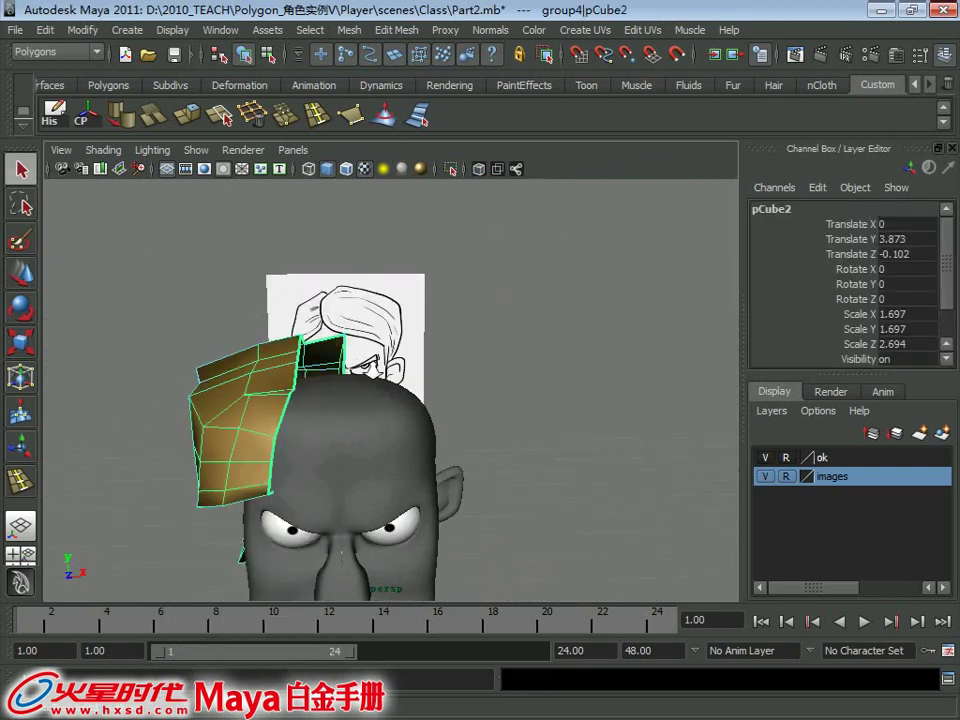
click(765, 457)
mouse_move(300, 392)
alt+mouse_down()
mouse_move(388, 358)
mouse_move(474, 261)
mouse_move(456, 332)
mouse_move(379, 337)
mouse_move(420, 354)
mouse_move(399, 343)
mouse_move(349, 279)
mouse_move(255, 218)
mouse_move(317, 354)
mouse_move(330, 350)
alt+mouse_up()
right_click(337, 280)
click(381, 259)
Fill the first hole in the gold hair mesh with an appended polygon.
click(396, 29)
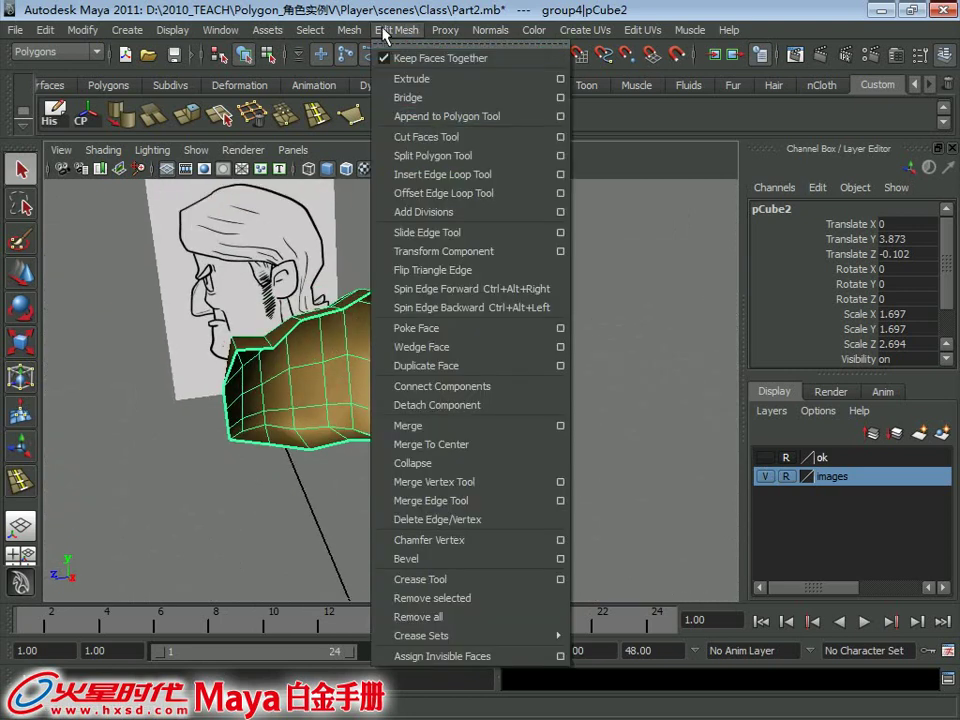
click(443, 116)
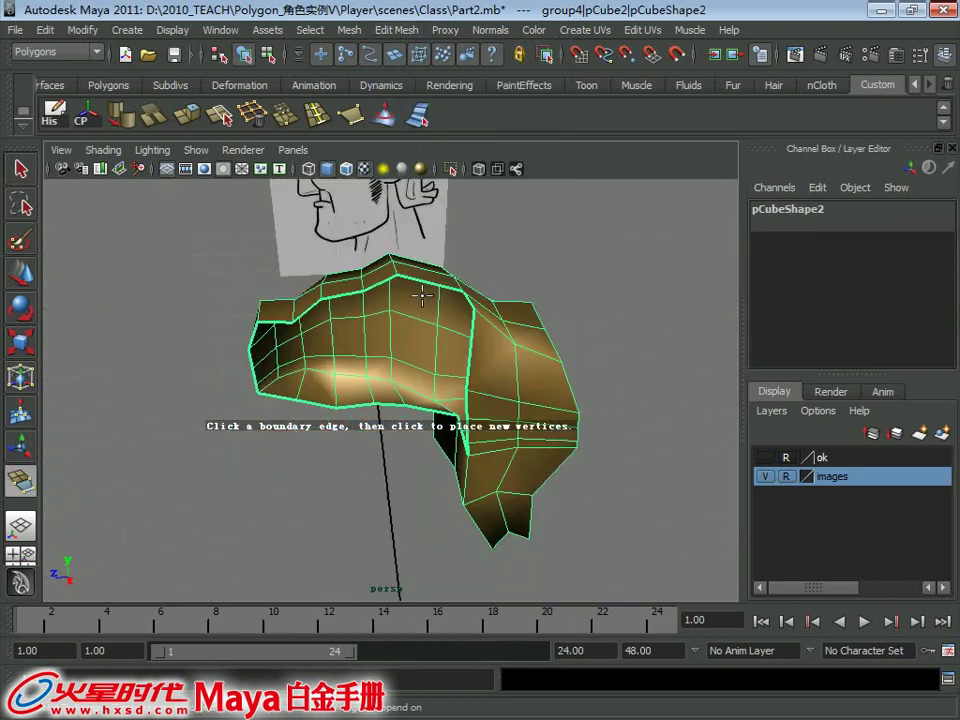
scroll(458, 317, up, 3)
alt+drag(458, 317, 407, 328)
click(411, 316)
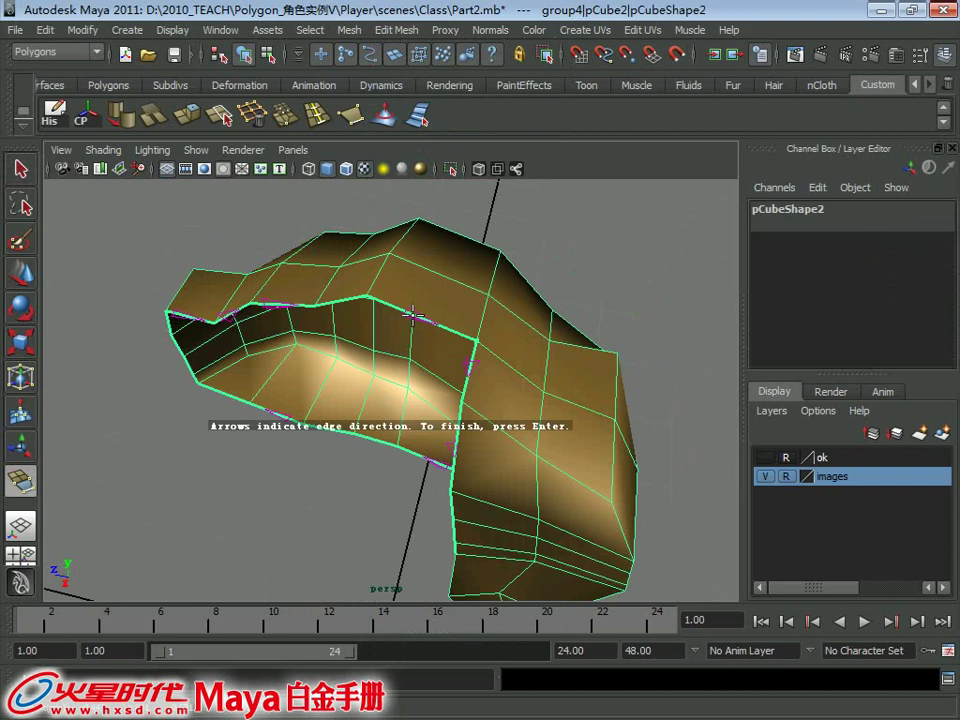
click(423, 459)
key(Return)
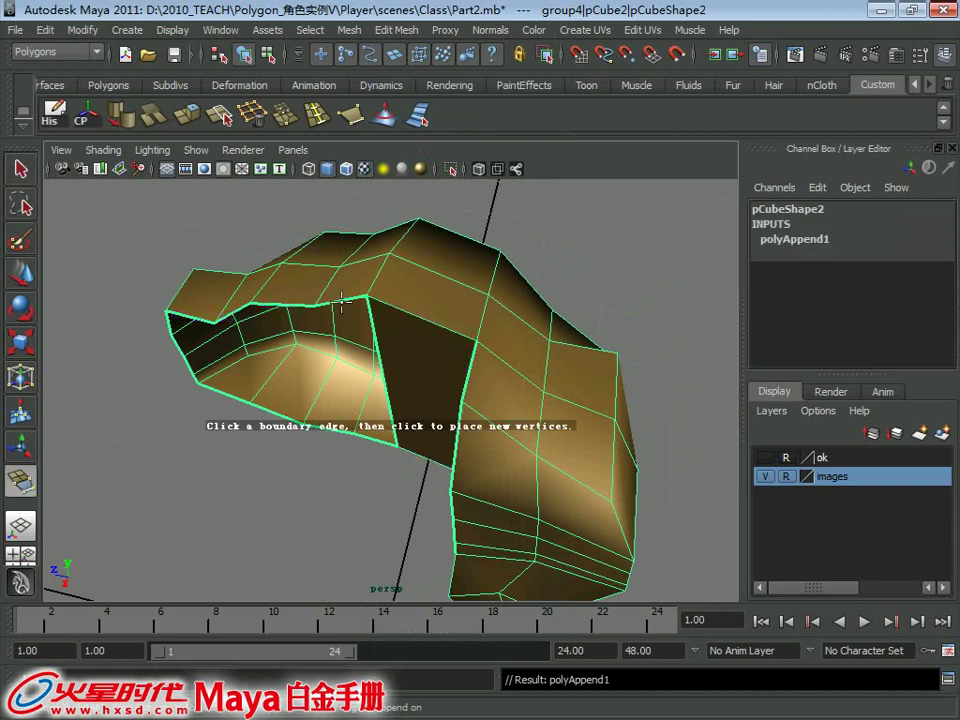
Close the second and third holes with two more appended faces.
click(341, 301)
click(370, 437)
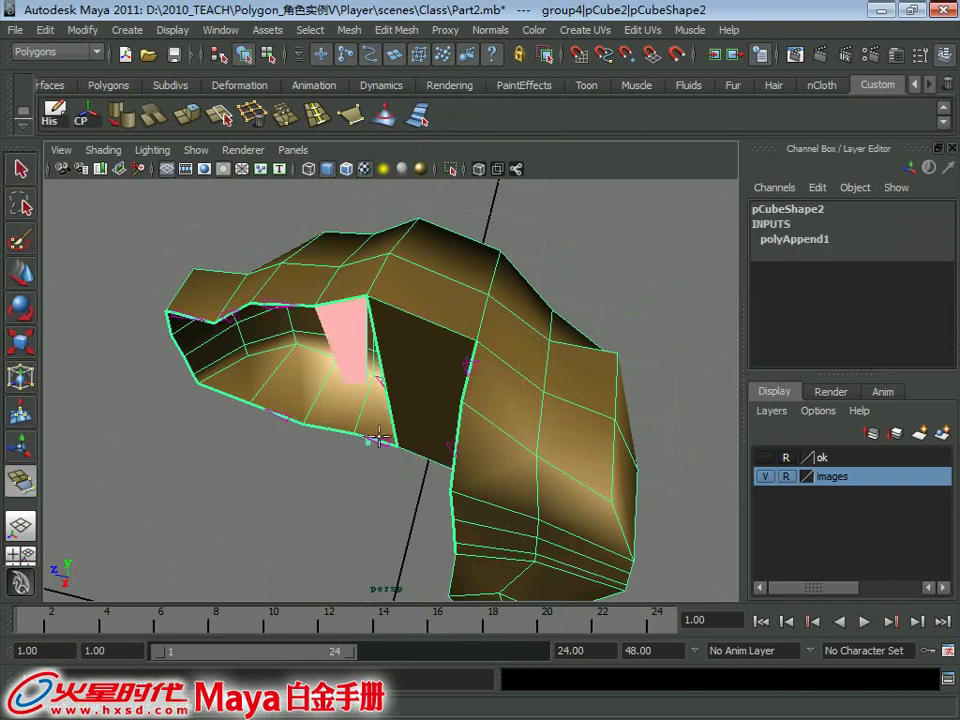
click(379, 438)
click(383, 445)
key(Return)
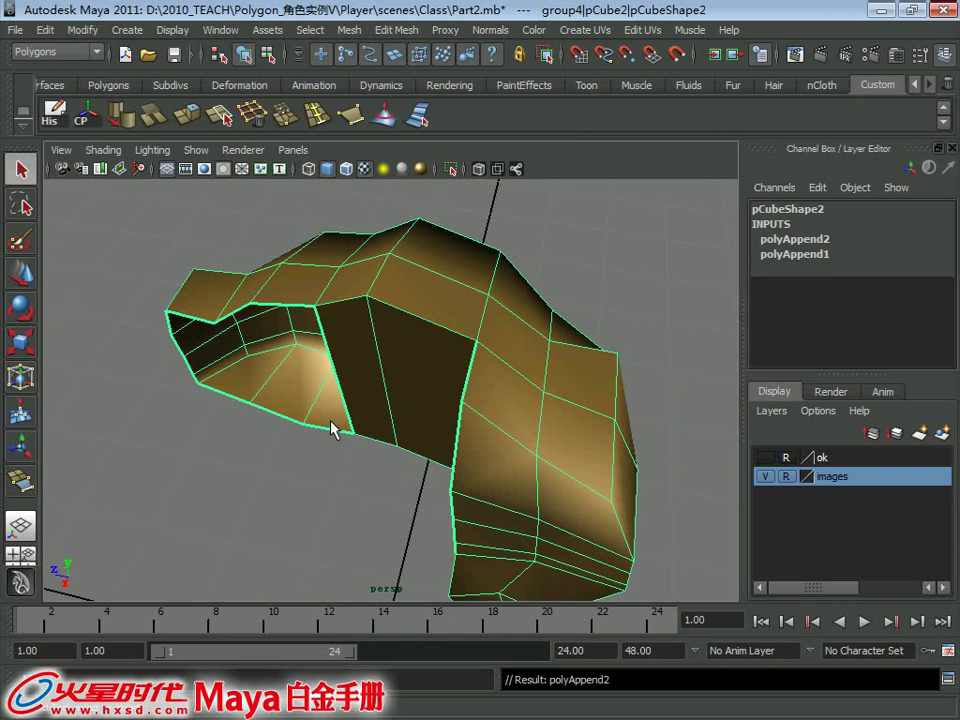
click(296, 310)
click(340, 430)
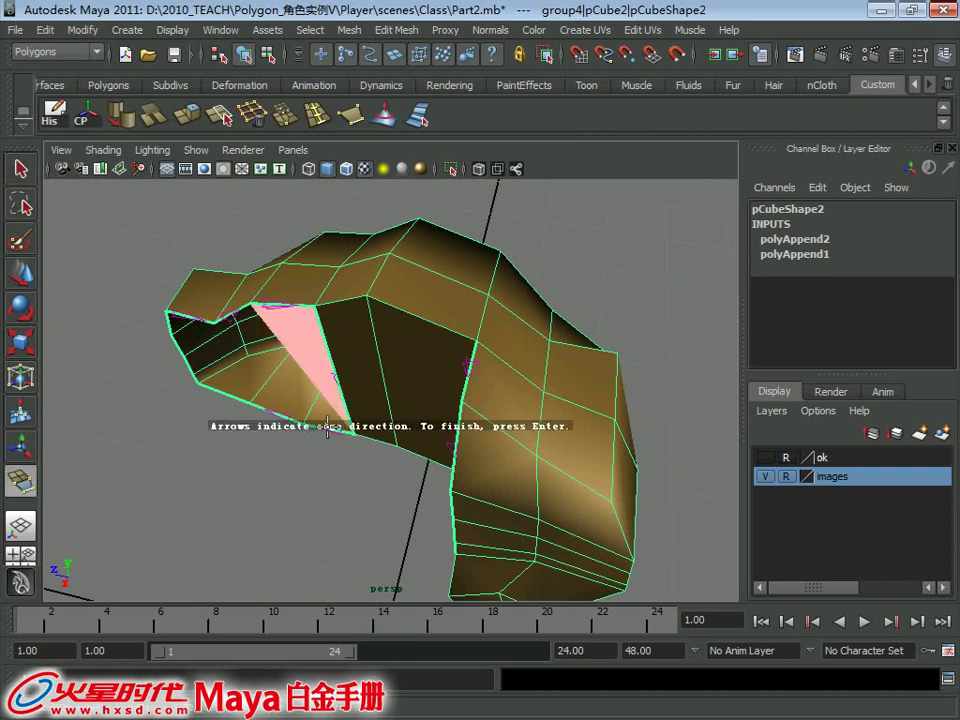
key(Return)
Fill the fourth and fifth holes on the front of the hair with appended polygons.
key(q)
mouse_move(352, 408)
alt+mouse_down()
mouse_move(476, 369)
mouse_move(448, 371)
alt+mouse_up()
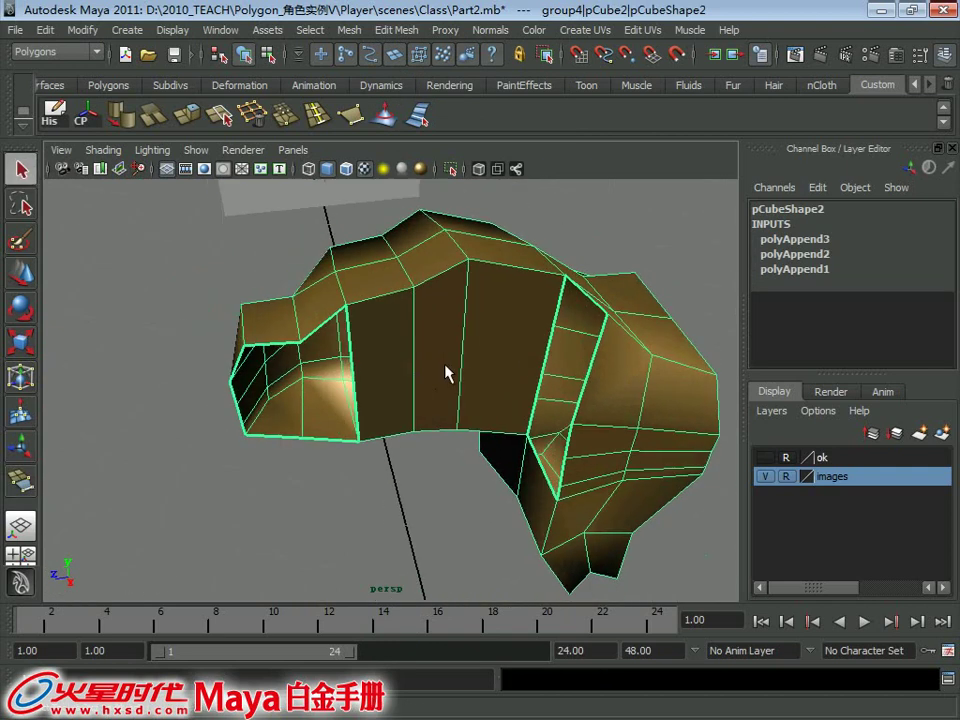
key(g)
click(333, 322)
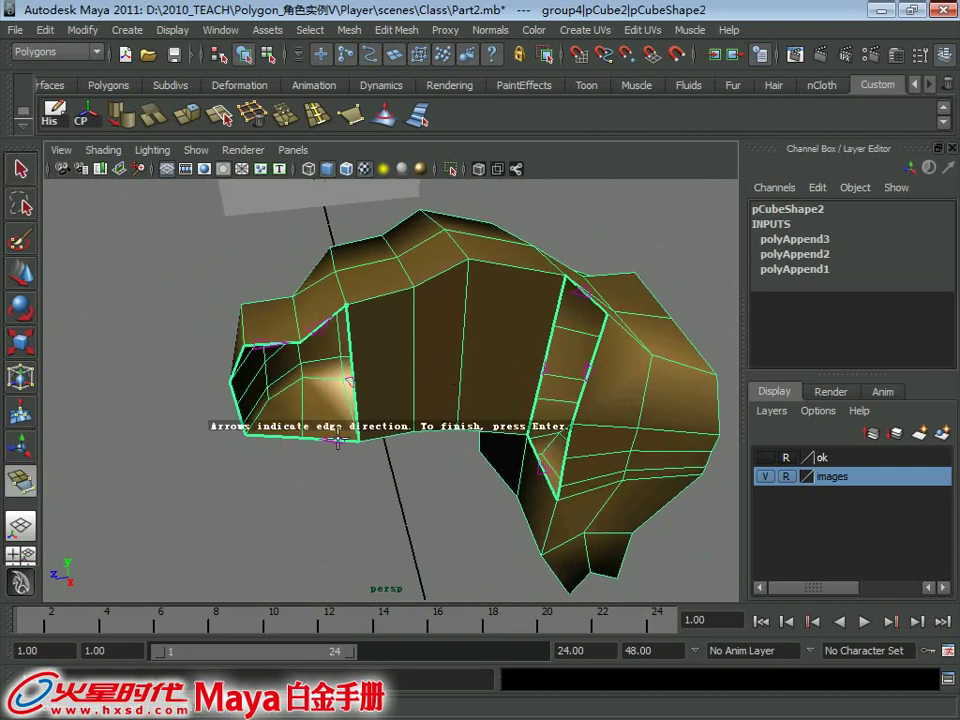
click(338, 437)
key(Return)
key(q)
key(g)
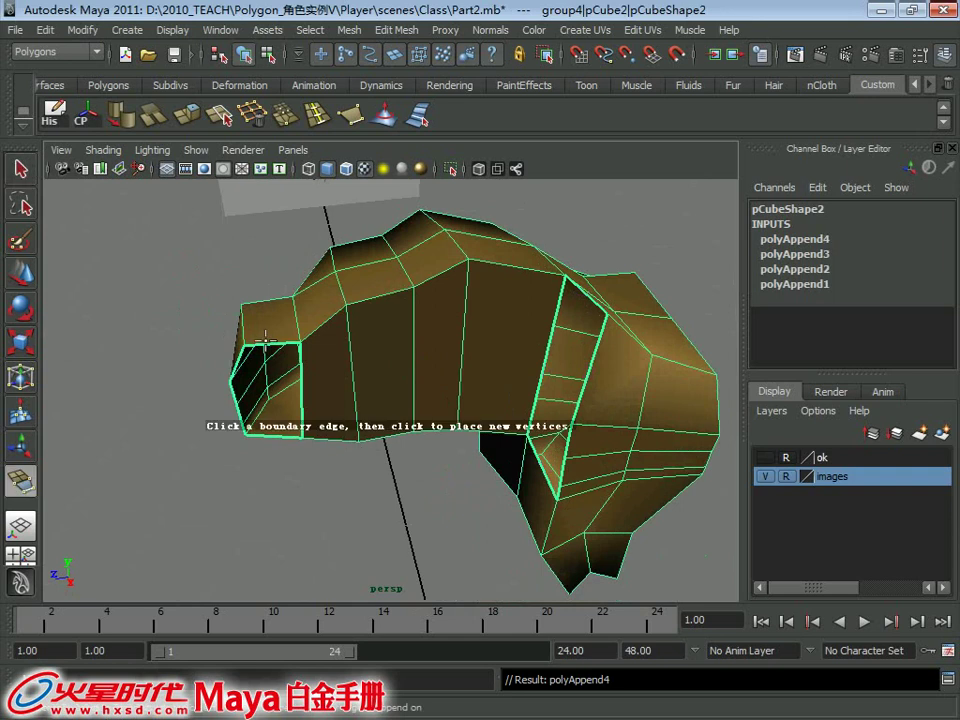
click(265, 342)
click(281, 437)
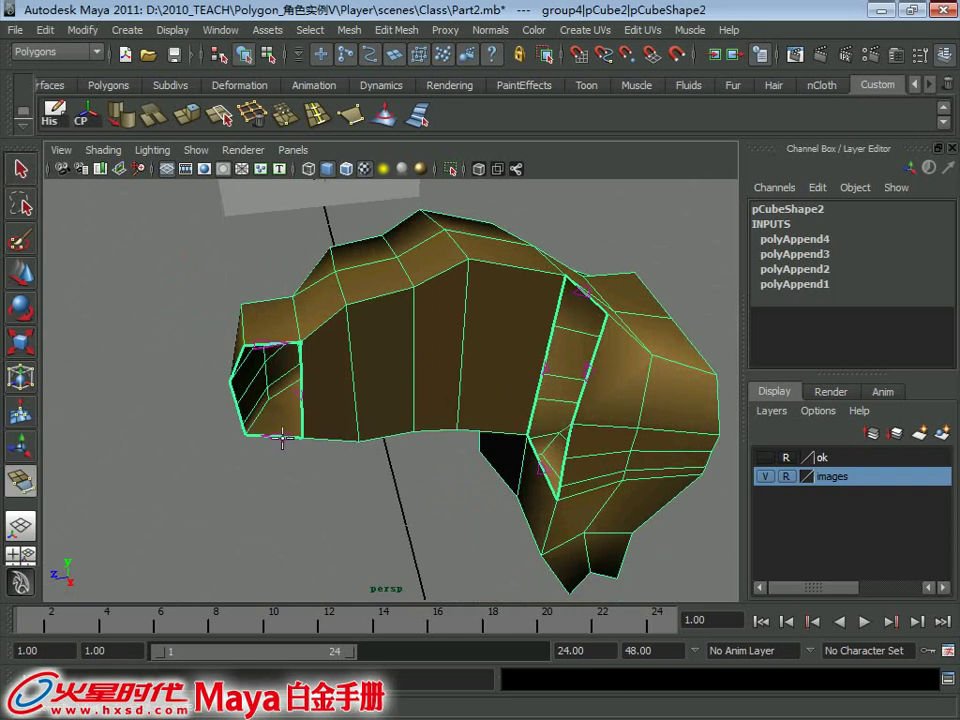
key(Return)
Close the last remaining gap with a sixth appended face.
key(q)
mouse_move(291, 437)
alt+mouse_down()
mouse_move(336, 386)
mouse_move(440, 362)
mouse_move(381, 368)
alt+mouse_up()
key(g)
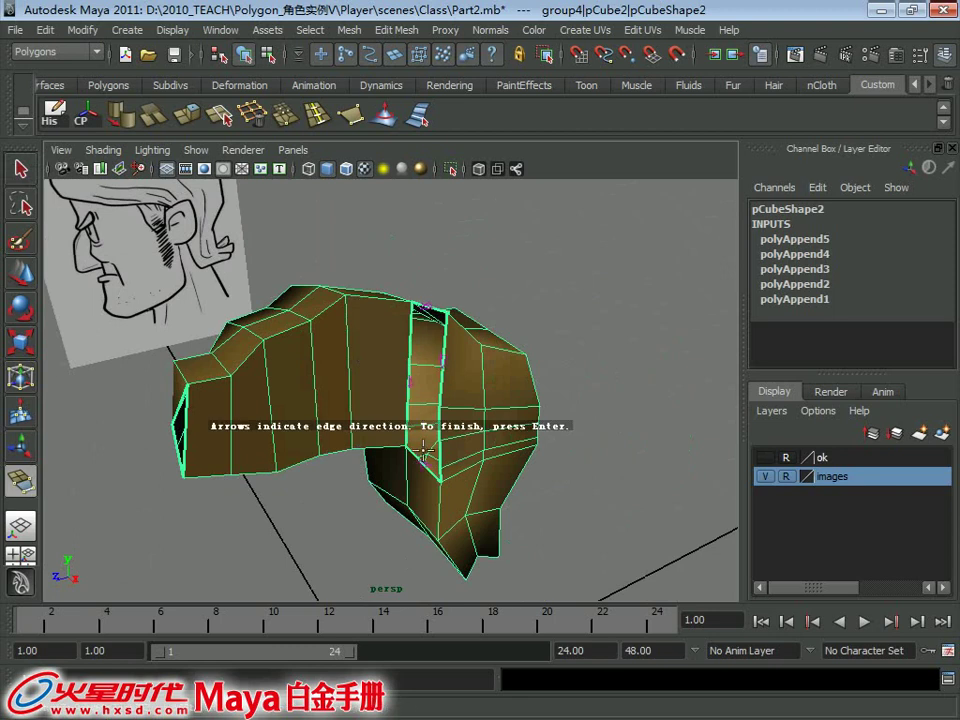
click(424, 452)
key(Return)
Insert an edge loop across the gold hair mesh.
key(q)
alt+drag(300, 428, 257, 435)
click(286, 118)
Merge the first pairs of loose vertices on the hair mesh.
key(q)
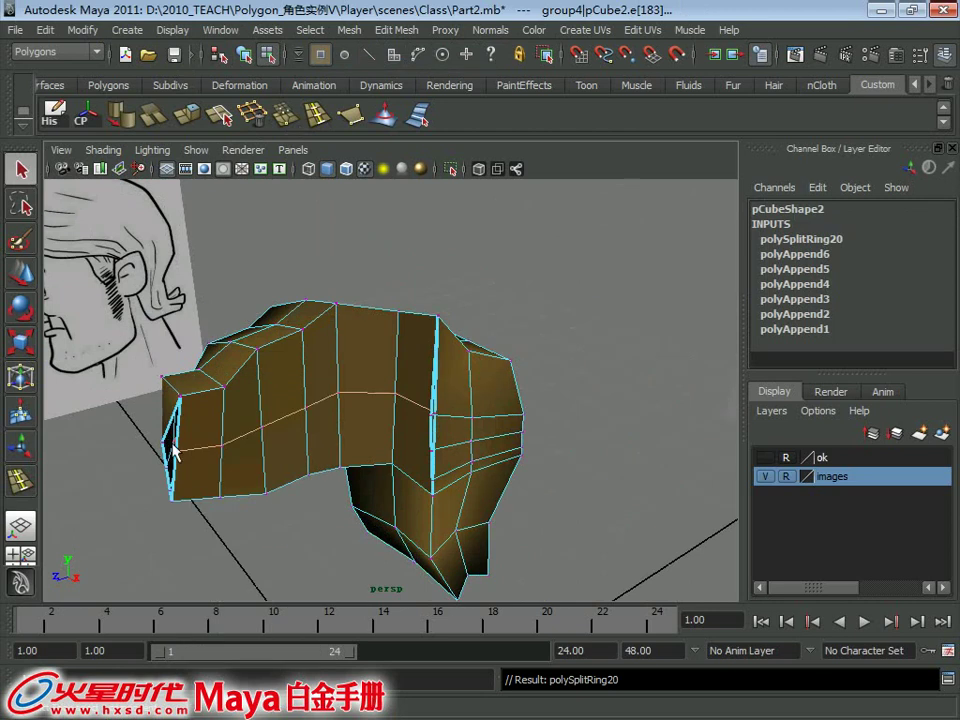
mouse_move(173, 452)
alt+mouse_down()
mouse_move(300, 430)
mouse_move(407, 368)
mouse_move(497, 443)
mouse_move(274, 388)
mouse_move(313, 350)
alt+mouse_up()
click(296, 126)
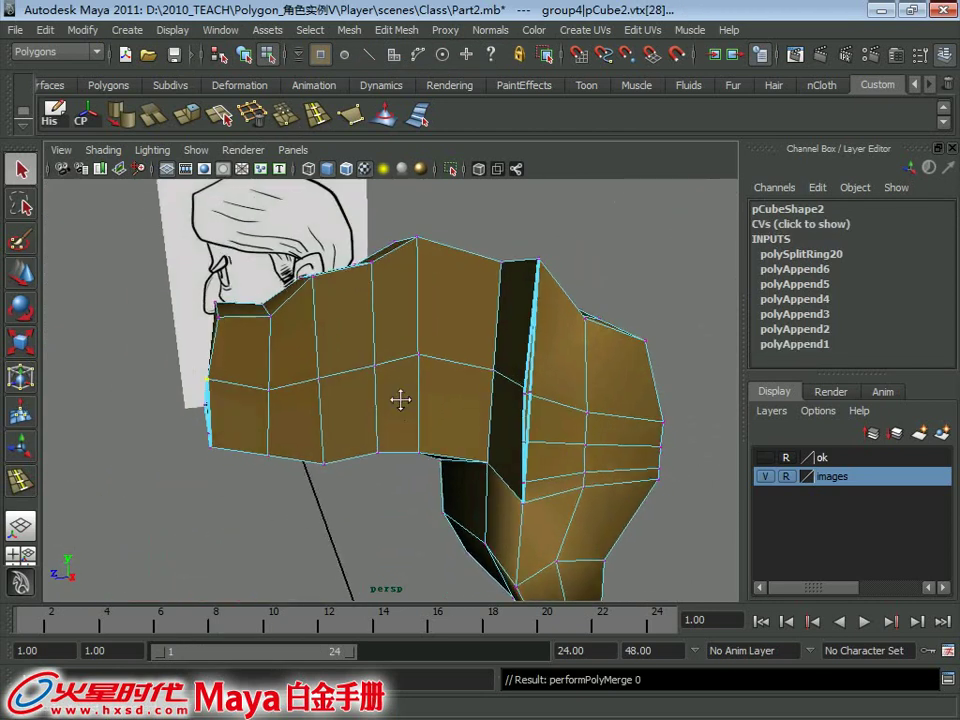
mouse_move(401, 399)
alt+mouse_down()
mouse_move(535, 405)
mouse_move(508, 377)
mouse_move(523, 371)
mouse_move(529, 399)
mouse_move(563, 404)
mouse_move(480, 364)
mouse_move(328, 364)
mouse_move(529, 375)
mouse_move(405, 364)
mouse_move(671, 364)
mouse_move(474, 371)
mouse_move(335, 130)
alt+mouse_up()
key(g)
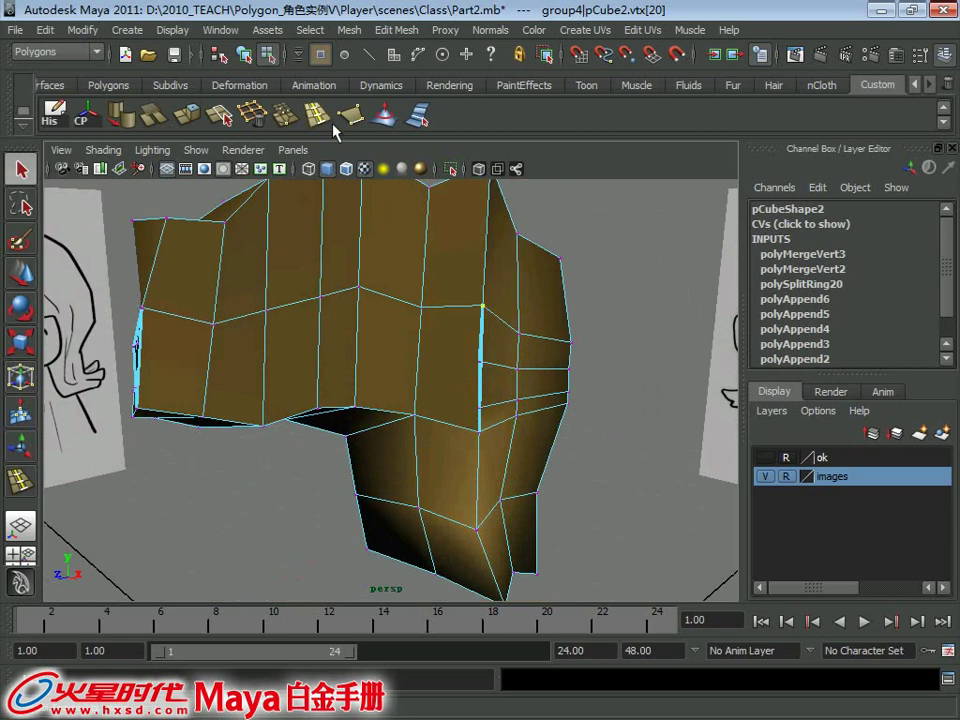
Insert two more edge loops across the front section of the hair mesh.
click(300, 113)
drag(325, 355, 323, 349)
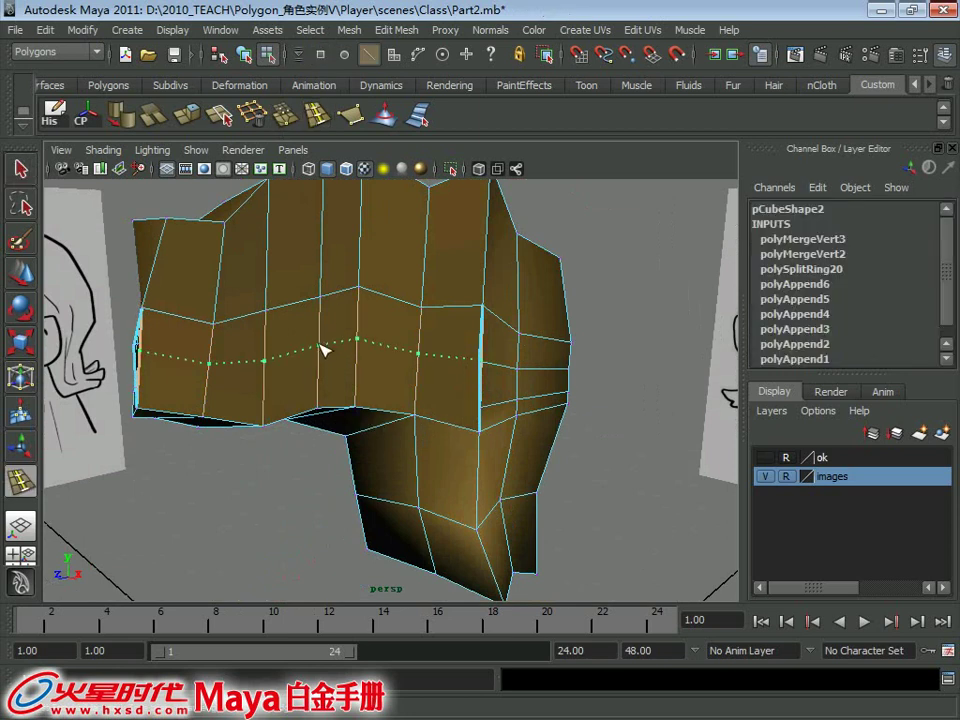
mouse_move(332, 392)
mouse_down()
mouse_move(336, 366)
mouse_move(308, 325)
mouse_up()
key(q)
Weld the remaining stray vertices together with repeated Merge operations.
key(F8)
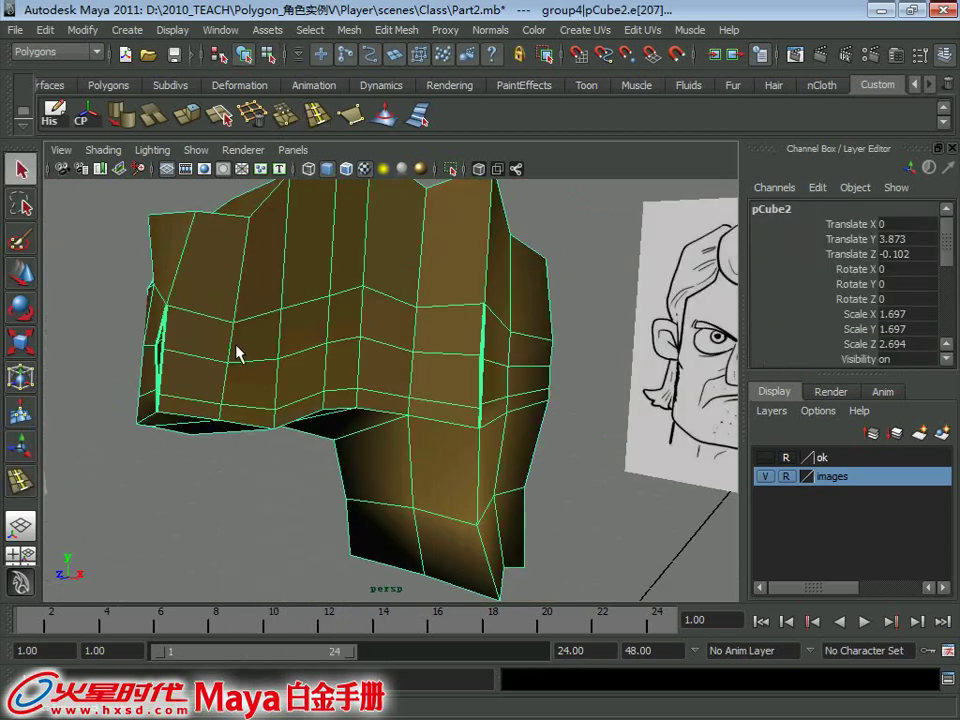
alt+drag(238, 354, 275, 348)
right_drag(240, 313, 208, 313)
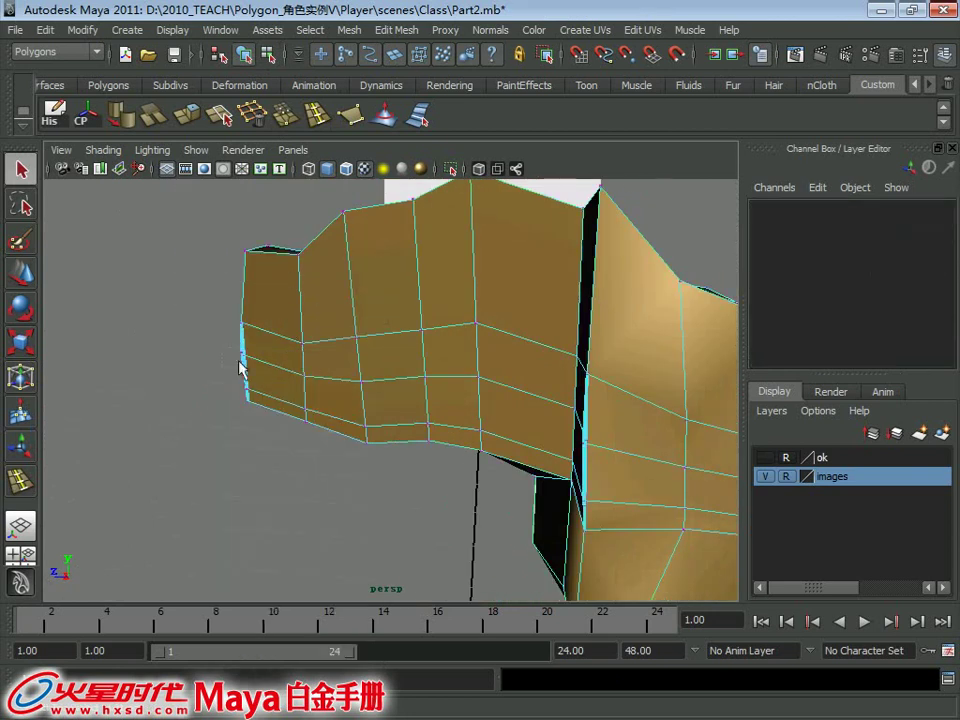
click(300, 342)
click(286, 117)
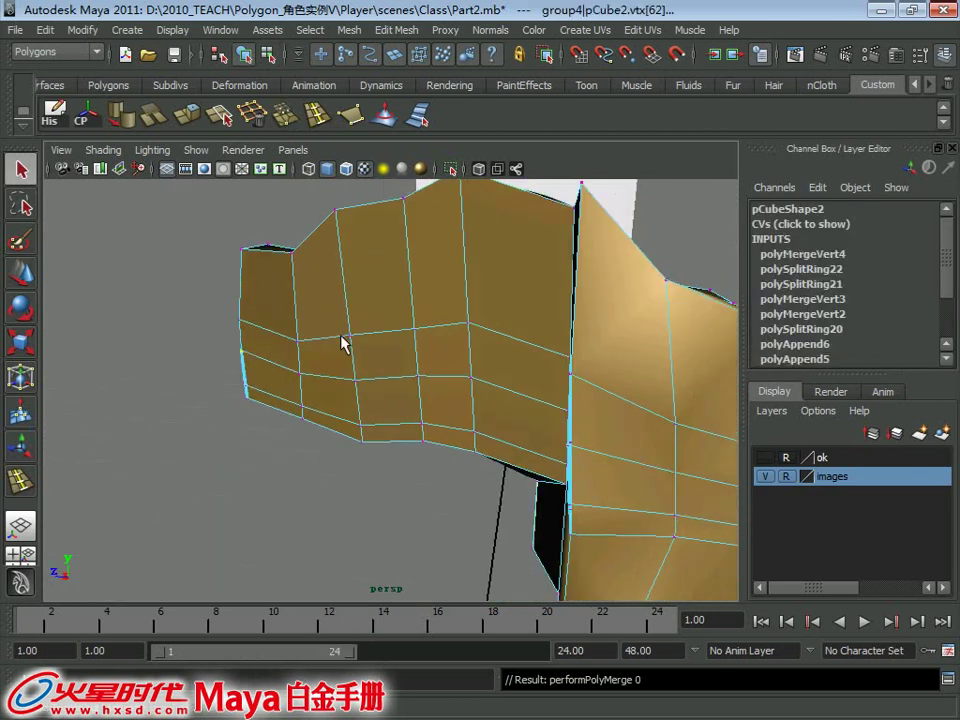
mouse_move(343, 339)
alt+mouse_down()
mouse_move(414, 392)
mouse_move(551, 432)
alt+mouse_up()
key(g)
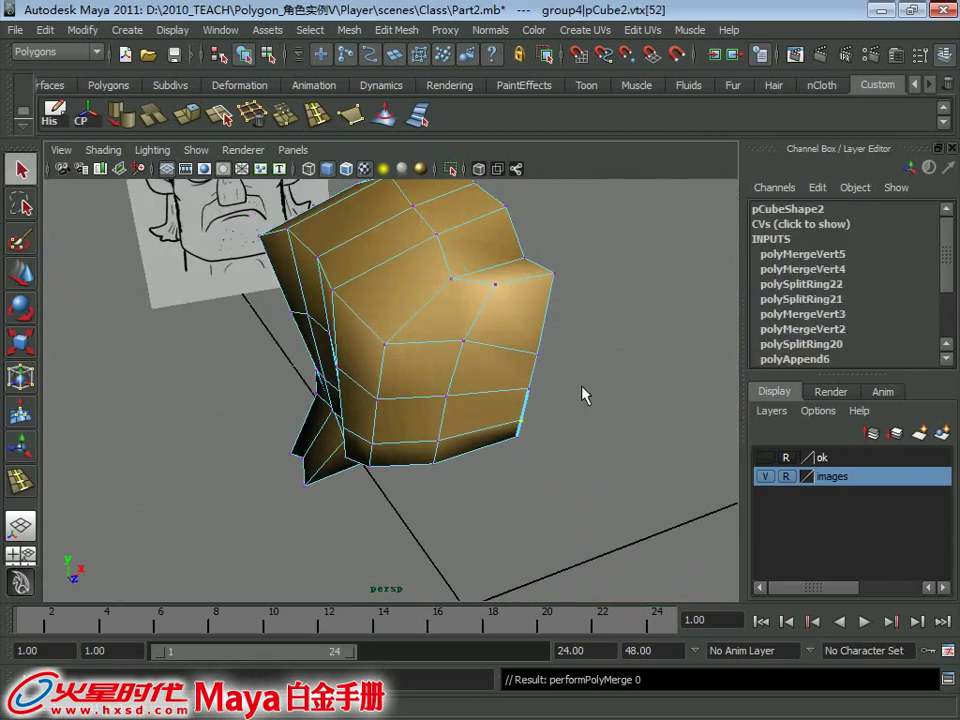
alt+drag(581, 385, 497, 347)
alt+right_drag(497, 347, 436, 415)
mouse_move(436, 415)
alt+mouse_down()
mouse_move(287, 387)
mouse_move(250, 370)
mouse_move(527, 388)
mouse_move(422, 373)
mouse_move(484, 354)
mouse_move(463, 340)
mouse_move(529, 360)
alt+mouse_up()
key(g)
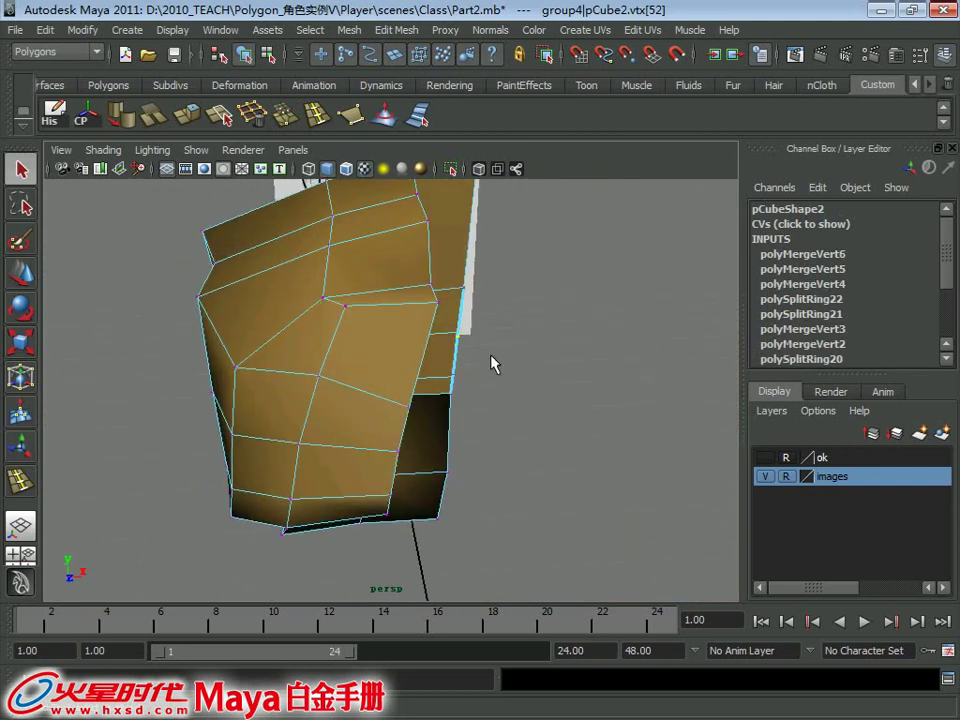
Orbit the view to look down on the welded hair mesh.
mouse_move(478, 332)
alt+mouse_down()
mouse_move(407, 369)
mouse_move(320, 470)
alt+mouse_up()
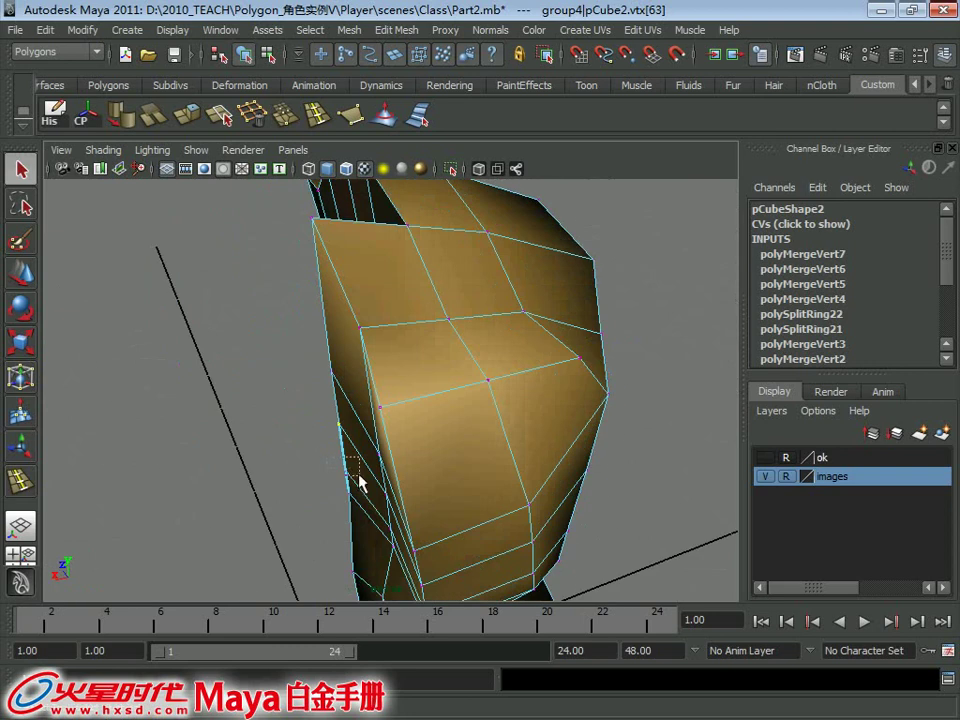
mouse_move(432, 474)
alt+mouse_down()
mouse_move(411, 375)
mouse_move(448, 386)
mouse_move(447, 316)
alt+mouse_up()
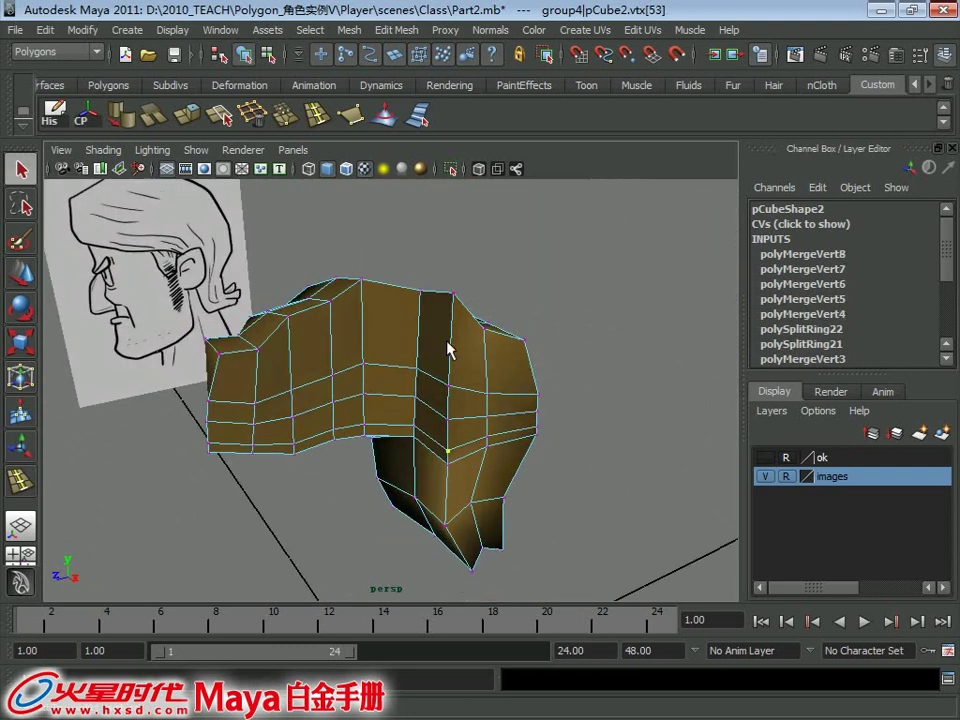
right_drag(447, 316, 507, 280)
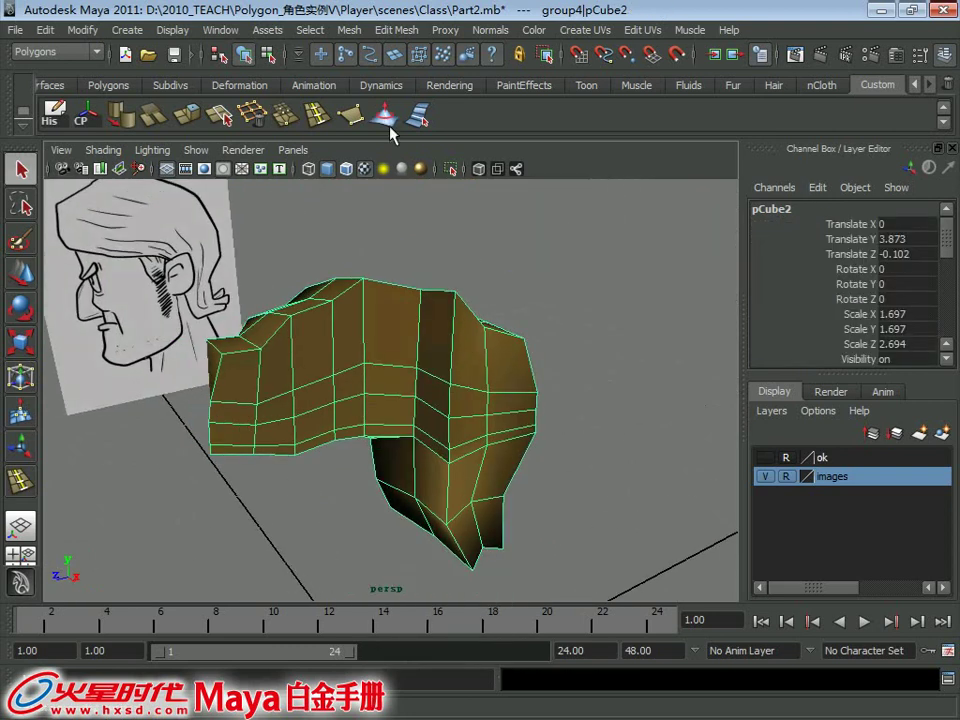
mouse_move(333, 345)
alt+mouse_down()
mouse_move(343, 382)
mouse_move(450, 339)
mouse_move(489, 360)
mouse_move(445, 343)
mouse_move(522, 441)
alt+mouse_up()
alt+drag(437, 408, 368, 368)
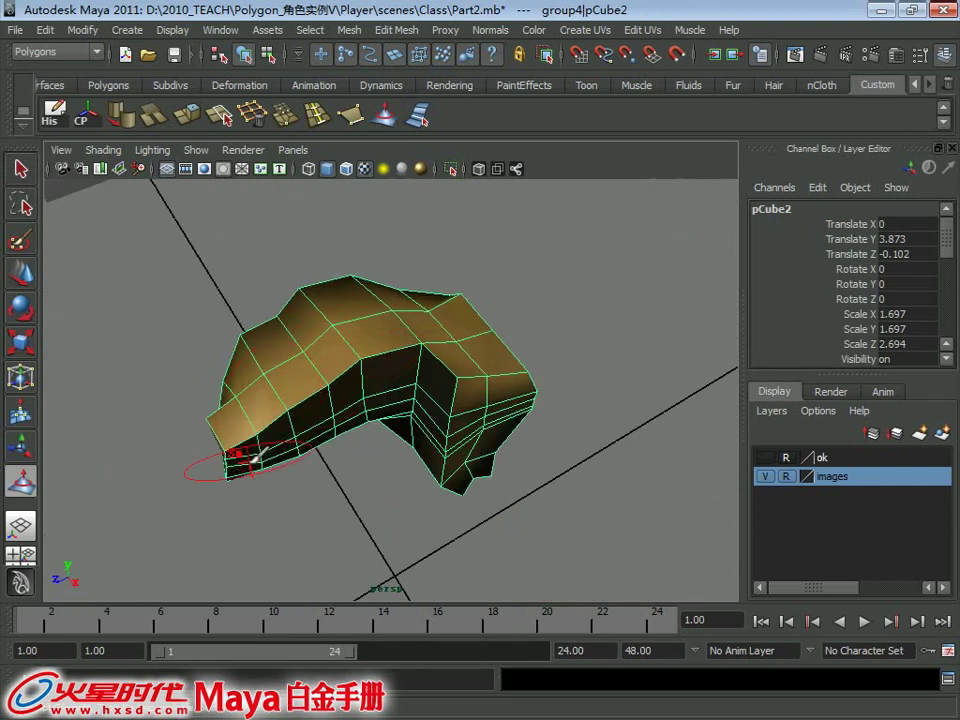
Make the ok head layer visible and unhide all hidden hair pieces.
mouse_move(242, 450)
alt+mouse_down()
mouse_move(503, 330)
mouse_move(451, 442)
alt+mouse_up()
click(765, 457)
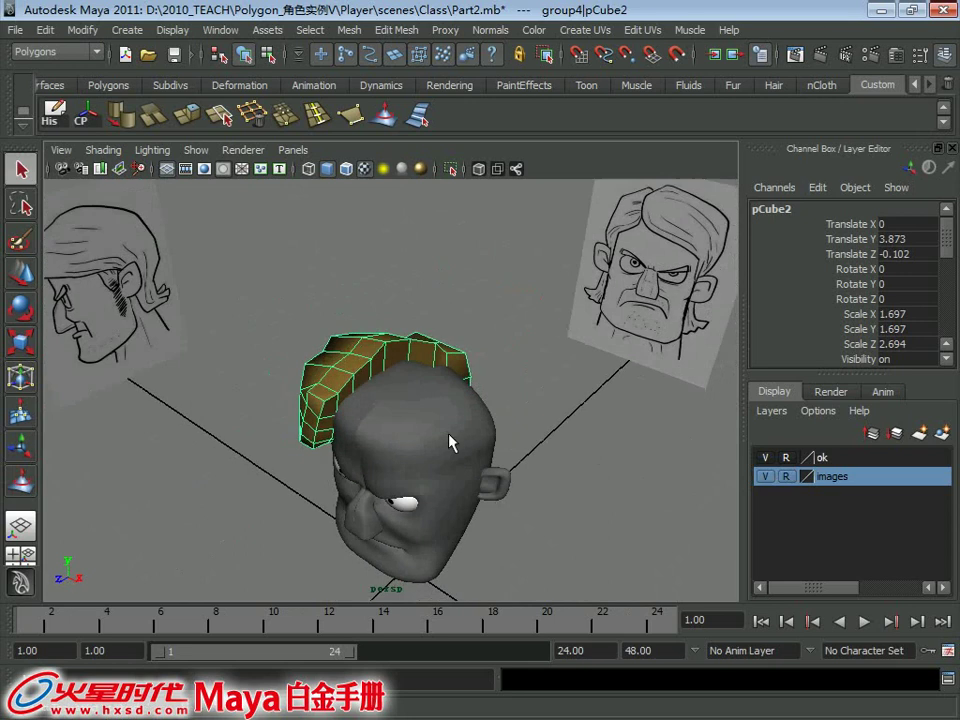
click(127, 30)
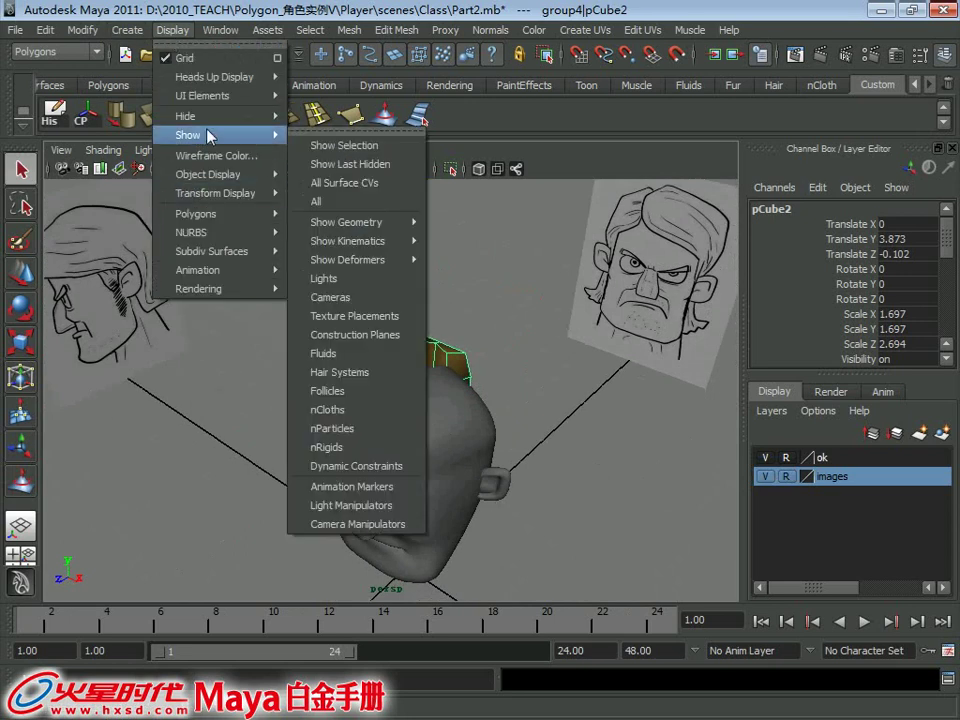
click(325, 205)
Preview the side and top hair pieces smoothed, then reselect the top piece.
mouse_move(325, 207)
alt+mouse_down()
mouse_move(602, 369)
mouse_move(435, 446)
mouse_move(452, 364)
mouse_move(502, 343)
mouse_move(411, 366)
mouse_move(482, 375)
mouse_move(536, 360)
mouse_move(681, 446)
mouse_move(521, 355)
mouse_move(514, 369)
mouse_move(429, 295)
alt+mouse_up()
key(3)
click(488, 366)
key(3)
click(681, 446)
click(429, 295)
Return the top hair piece to low-poly display and delete its unneeded edges.
key(1)
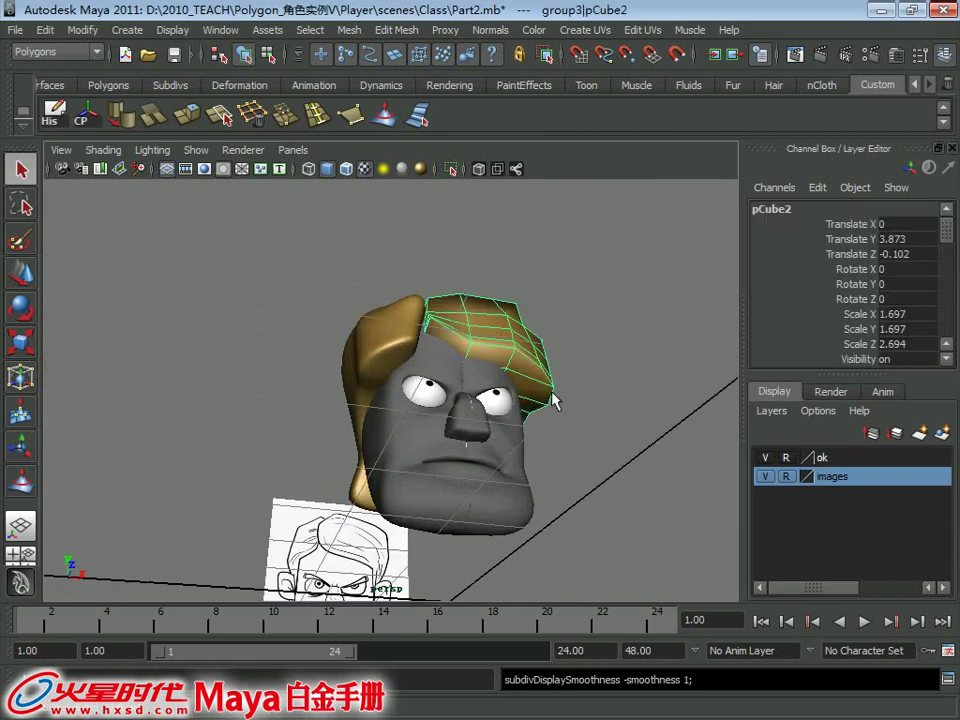
alt+right_drag(413, 293, 477, 400)
mouse_move(477, 400)
alt+mouse_down()
mouse_move(274, 411)
mouse_move(311, 401)
alt+mouse_up()
right_drag(297, 315, 297, 425)
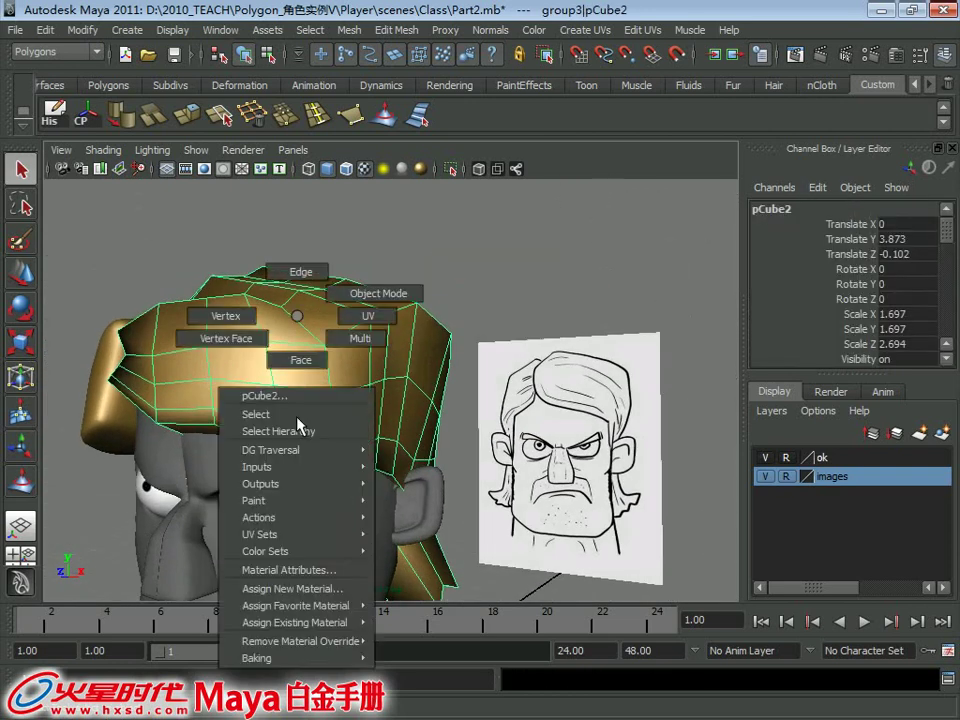
right_drag(290, 285, 290, 284)
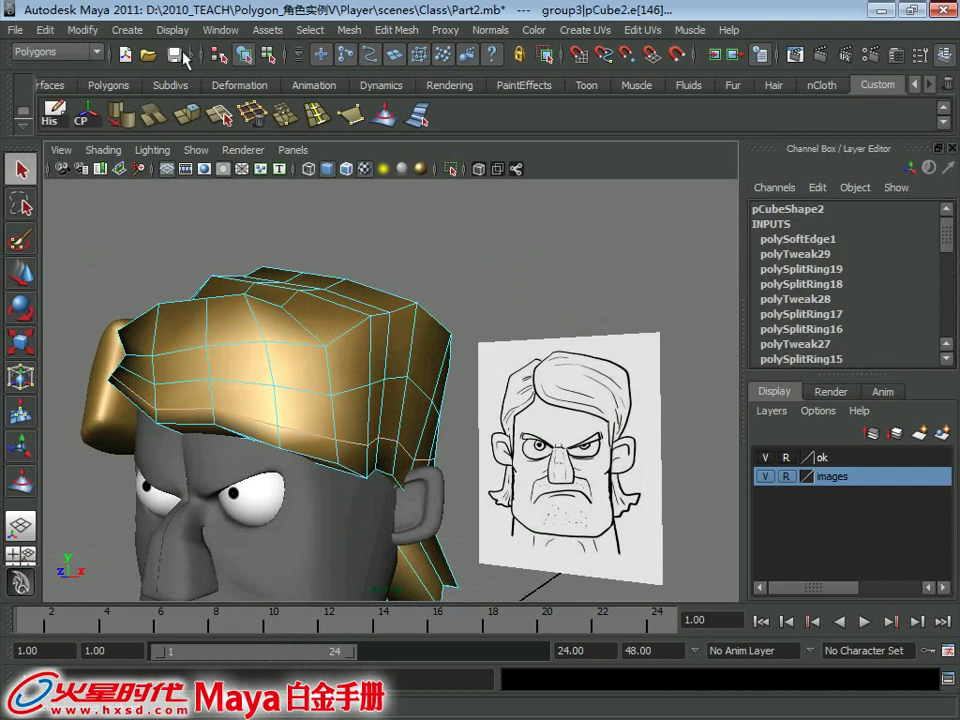
click(255, 118)
Select the side hair piece and turn off its smooth preview.
alt+drag(300, 420, 371, 455)
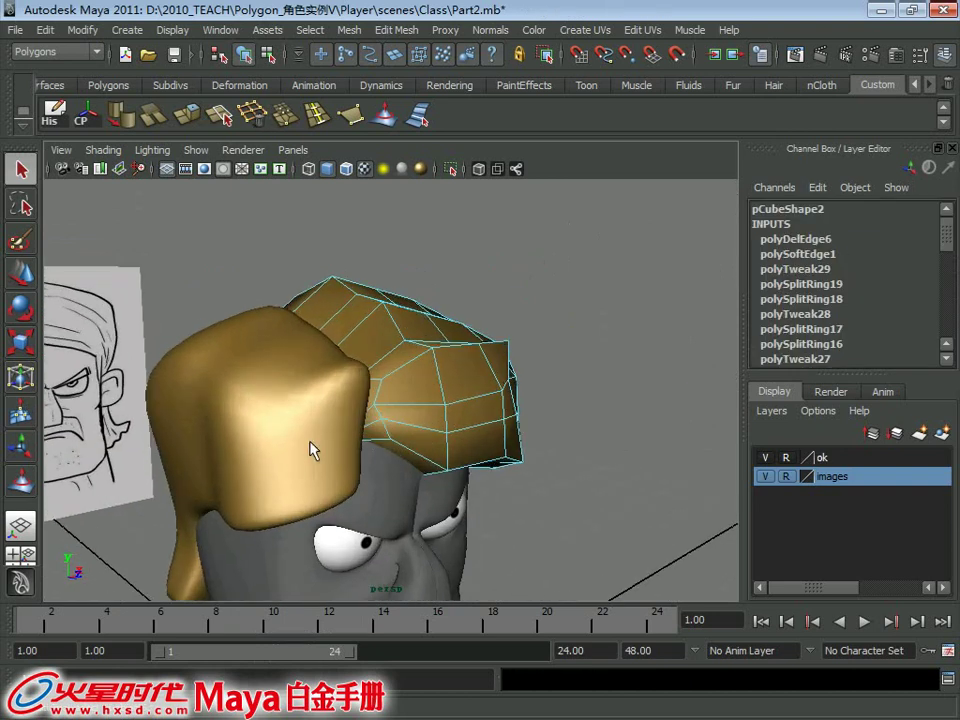
alt+drag(310, 450, 298, 396)
click(298, 340)
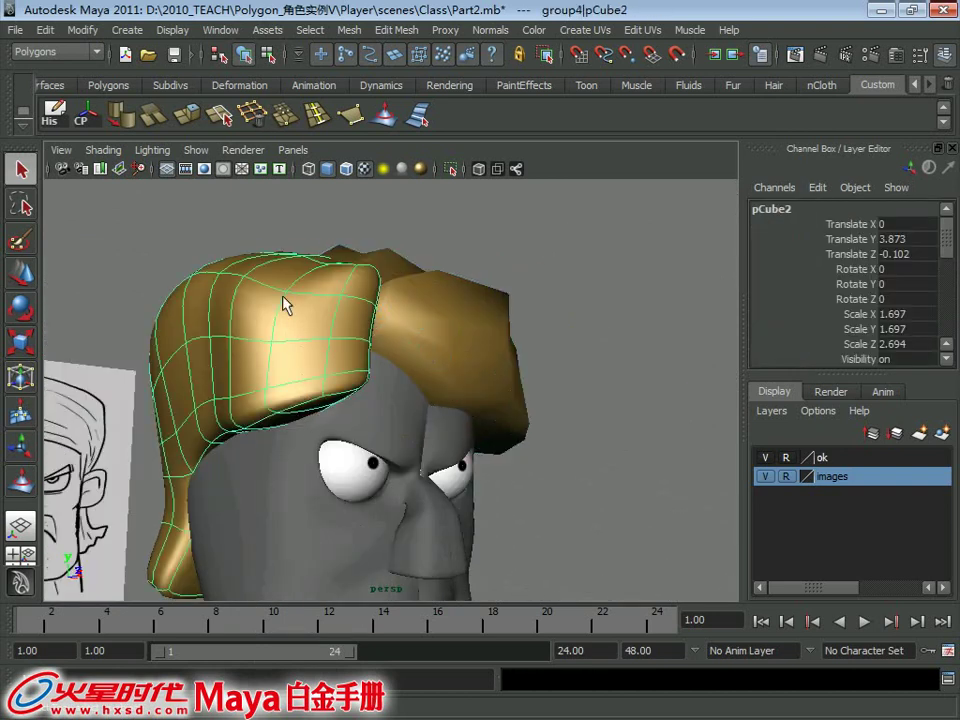
mouse_move(284, 298)
right_down()
mouse_move(338, 280)
mouse_move(316, 372)
right_up()
key(1)
key(ctrl+z)
key(ctrl+z)
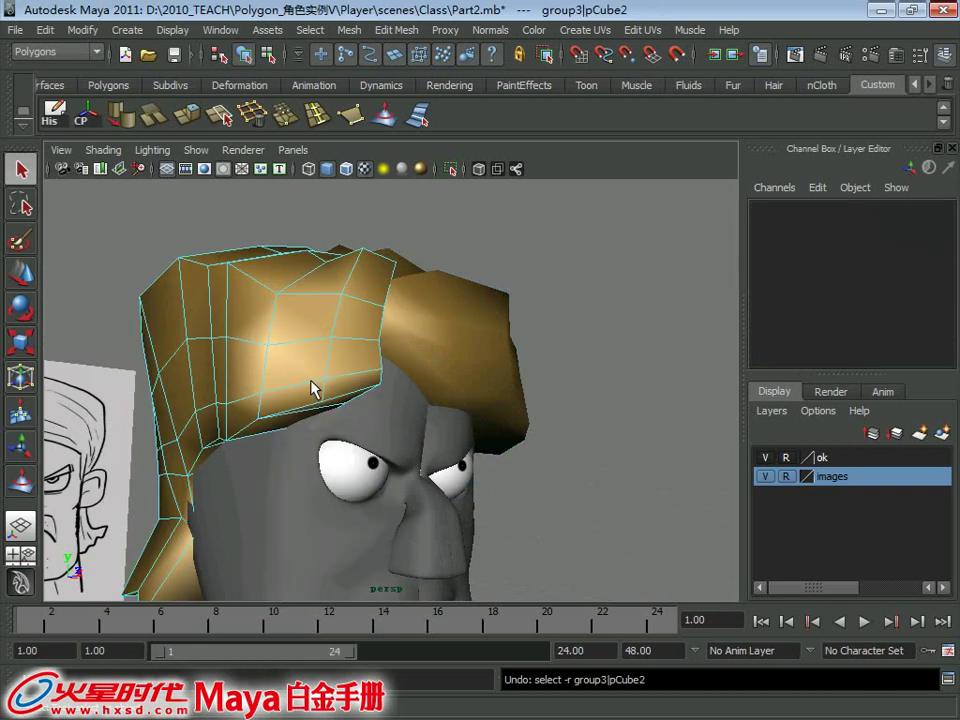
key(shift+z)
mouse_move(330, 320)
alt+mouse_down()
mouse_move(300, 330)
mouse_move(332, 381)
alt+mouse_up()
right_drag(330, 316, 413, 272)
scroll(446, 440, down, 4)
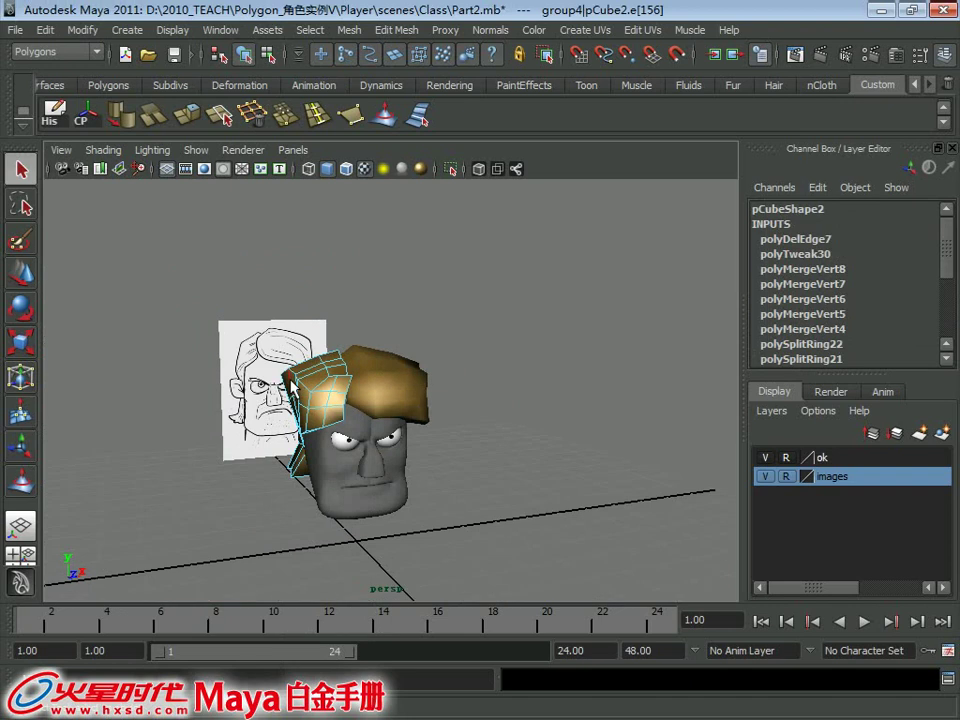
right_drag(294, 315, 370, 293)
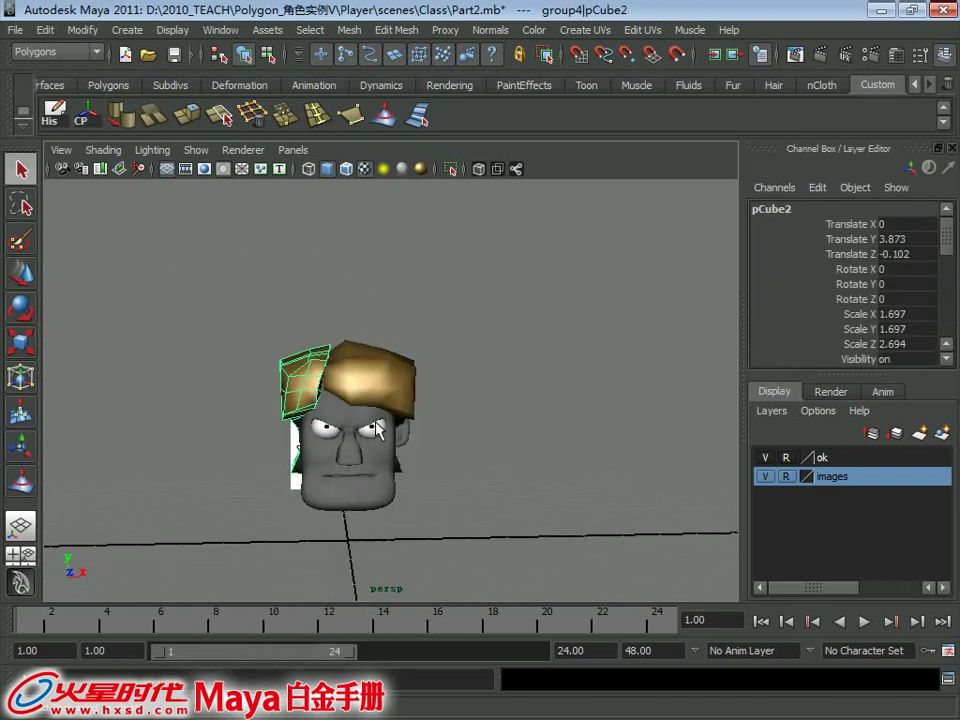
In front view, move the side piece's selected vertices to the right.
key(space)
key(space)
right_click(290, 316)
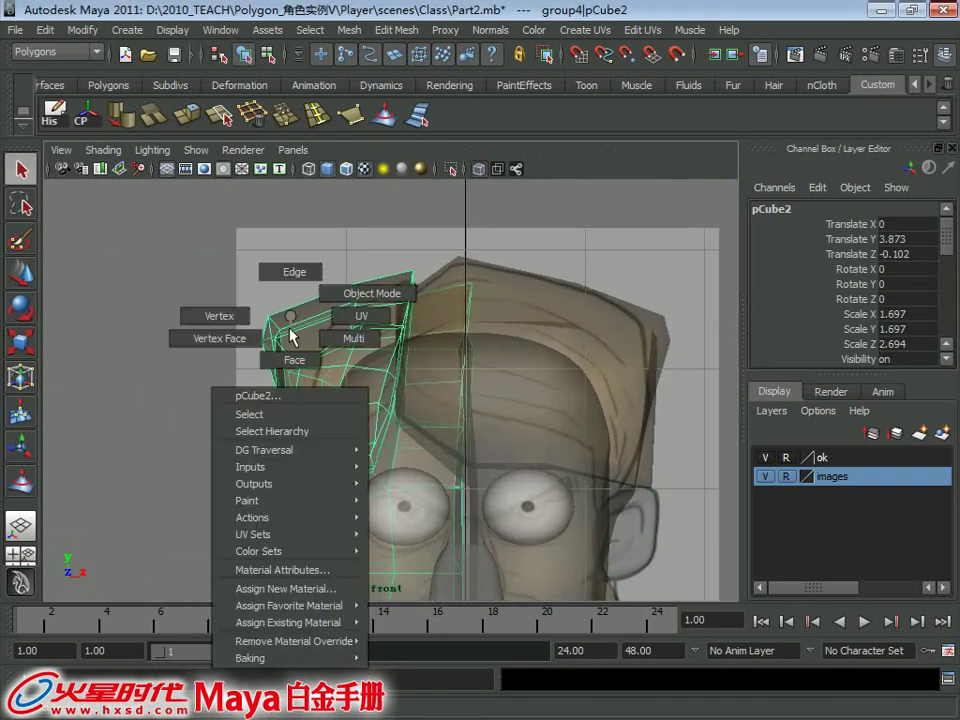
click(222, 316)
key(w)
mouse_move(258, 318)
mouse_down()
mouse_move(280, 338)
mouse_move(326, 345)
mouse_up()
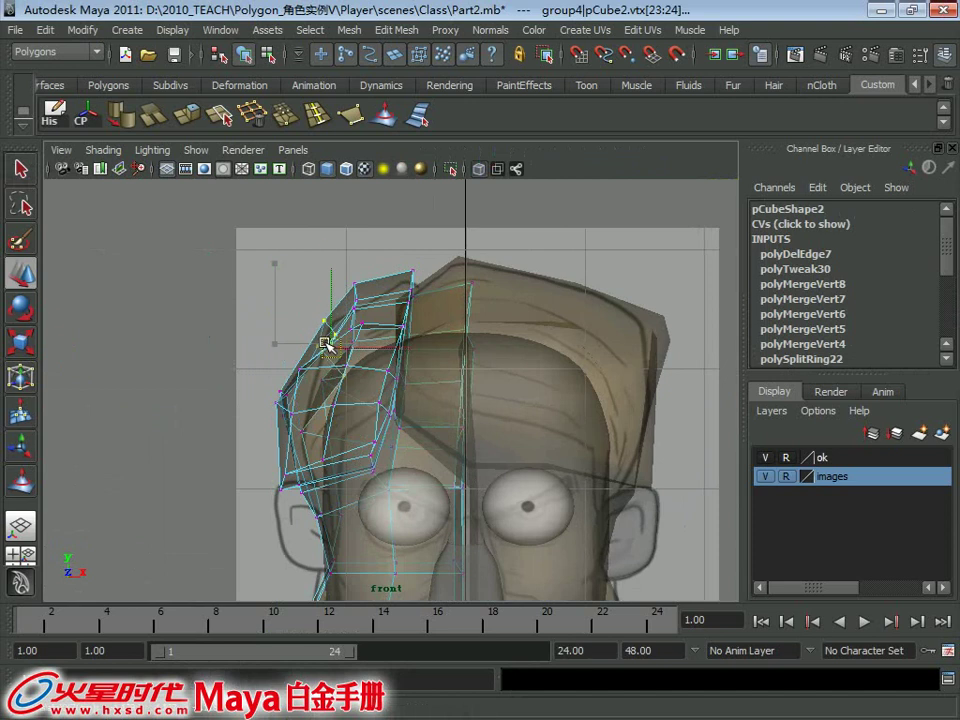
Try pulling a lower vertex pair up and left, then undo the move.
alt+middle_drag(398, 307, 379, 323)
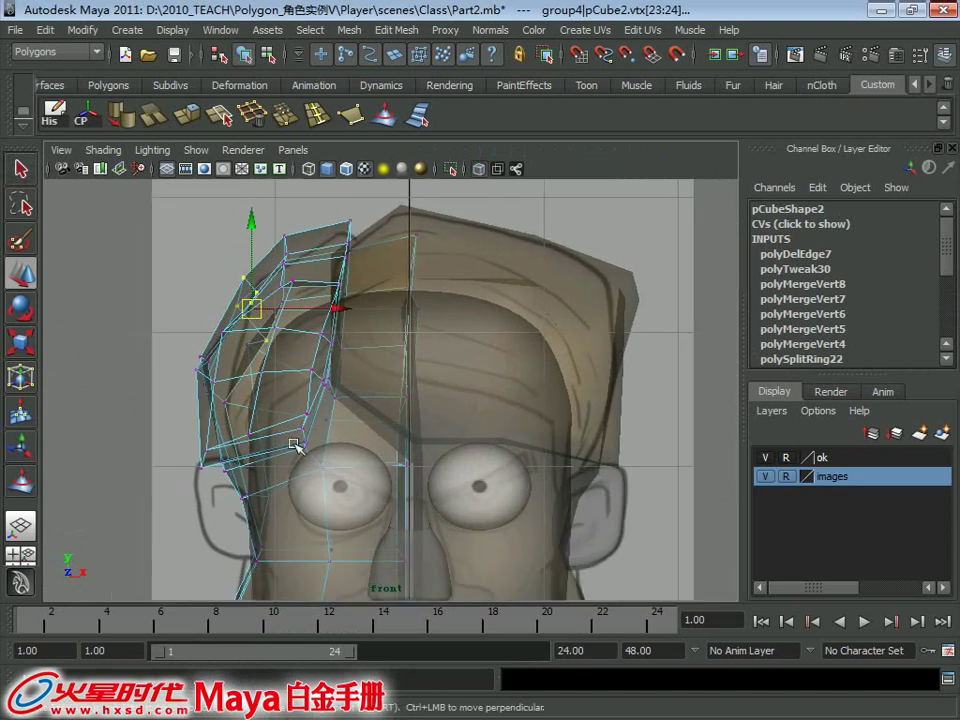
click(312, 437)
drag(307, 422, 289, 400)
key(ctrl+z)
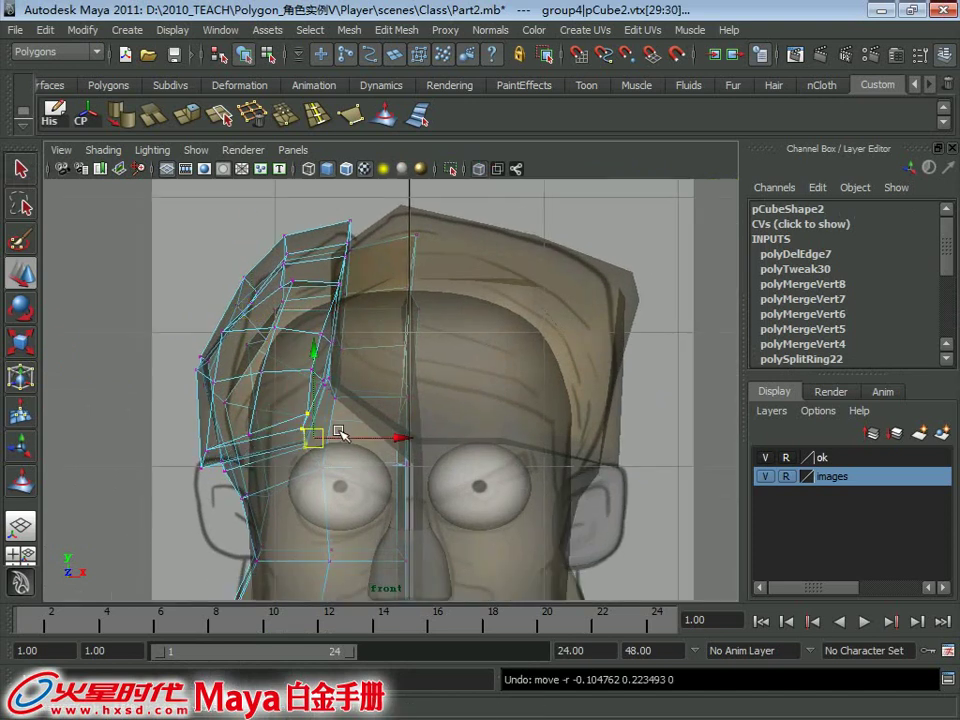
Zoom in on the head in front view and select the side hair piece.
alt+middle_drag(366, 411, 413, 385)
scroll(413, 385, up, 2)
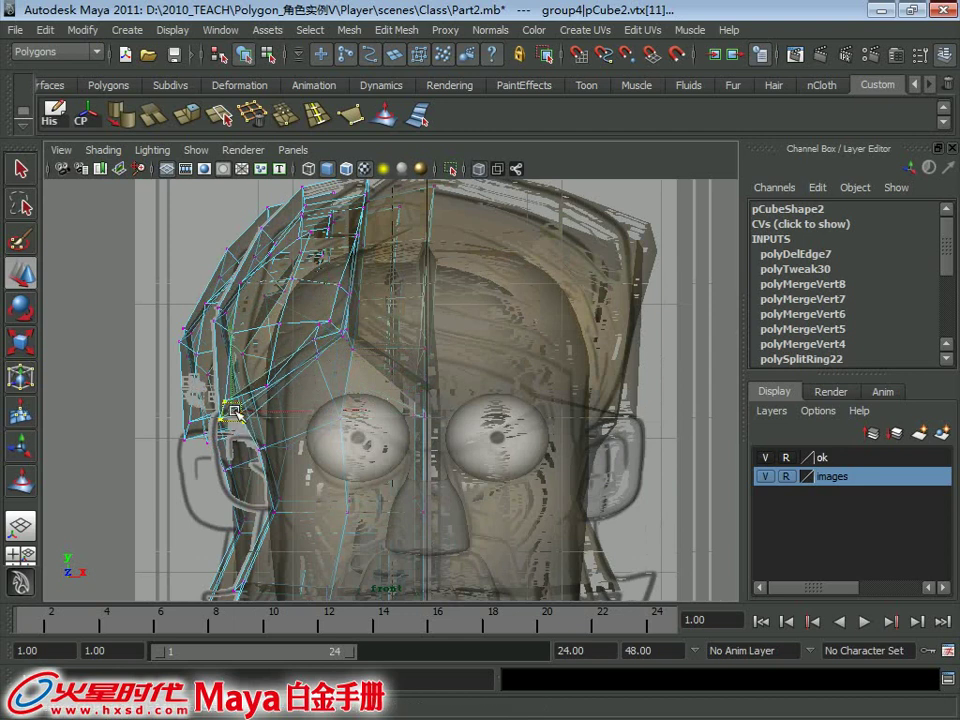
alt+middle_drag(255, 412, 263, 346)
scroll(230, 403, up, 1)
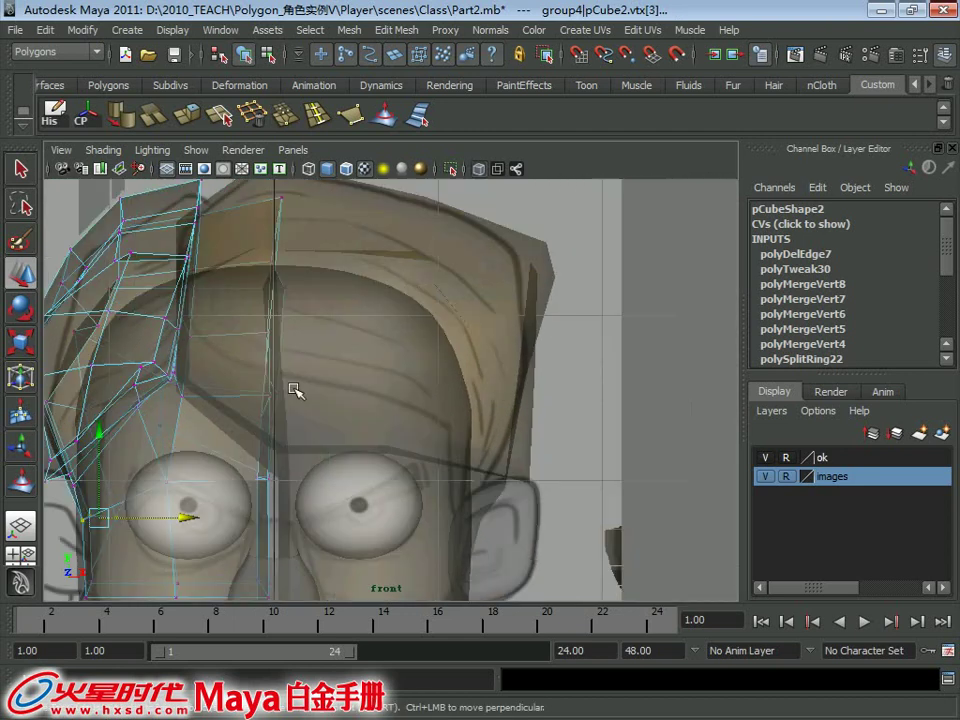
alt+middle_drag(296, 388, 338, 467)
click(440, 330)
alt+middle_drag(178, 272, 246, 268)
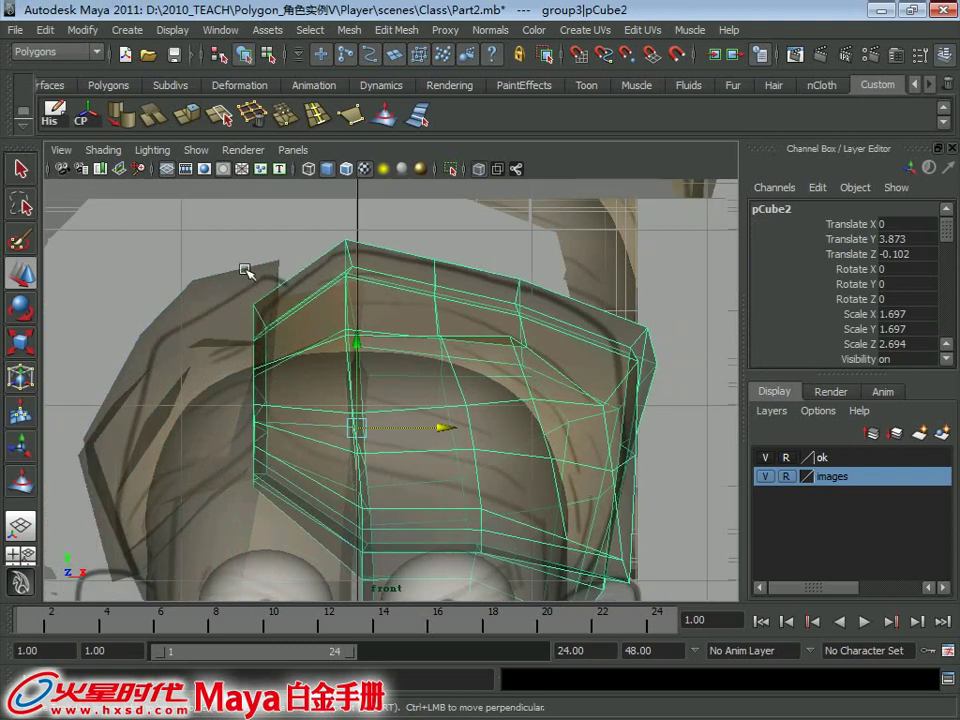
click(249, 274)
Move the side piece's upper vertices up and right to follow the reference outline.
key(F9)
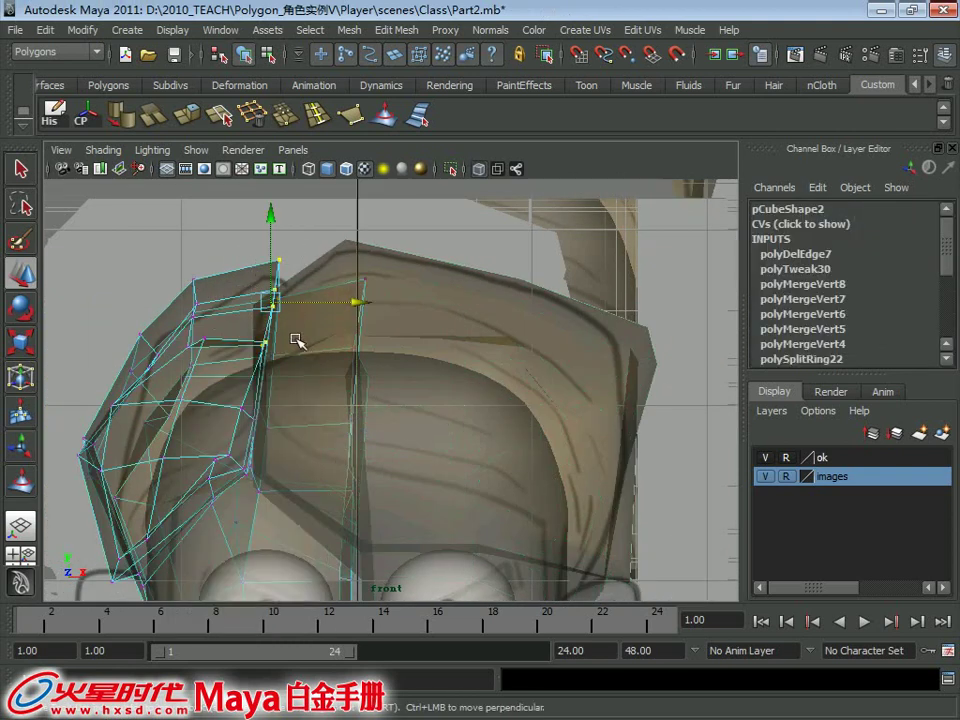
drag(270, 298, 287, 318)
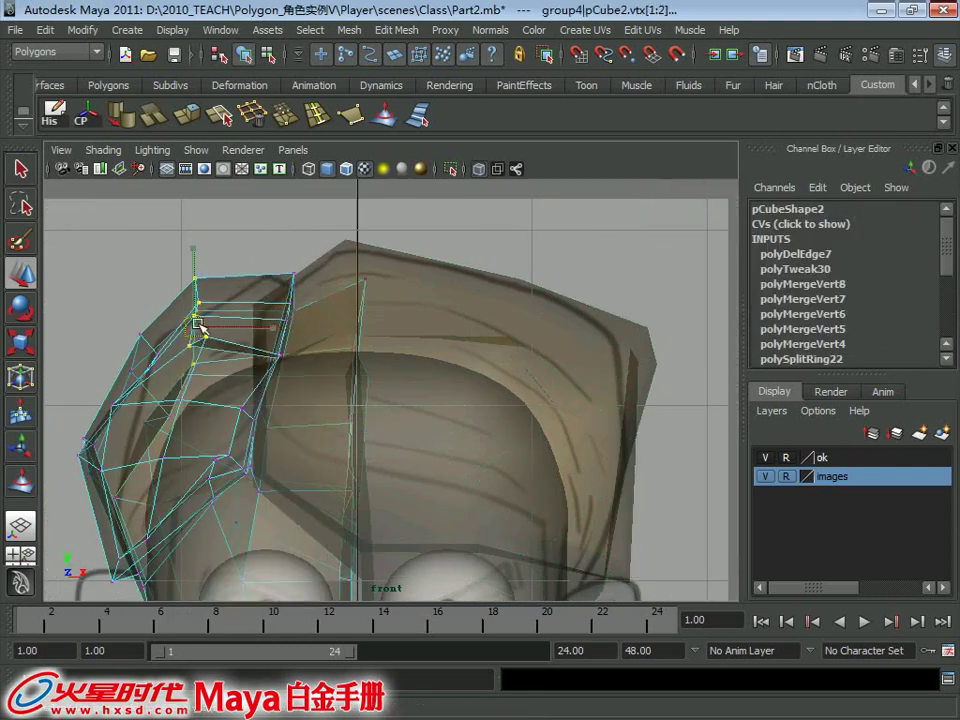
drag(195, 290, 230, 330)
alt+middle_drag(150, 315, 234, 313)
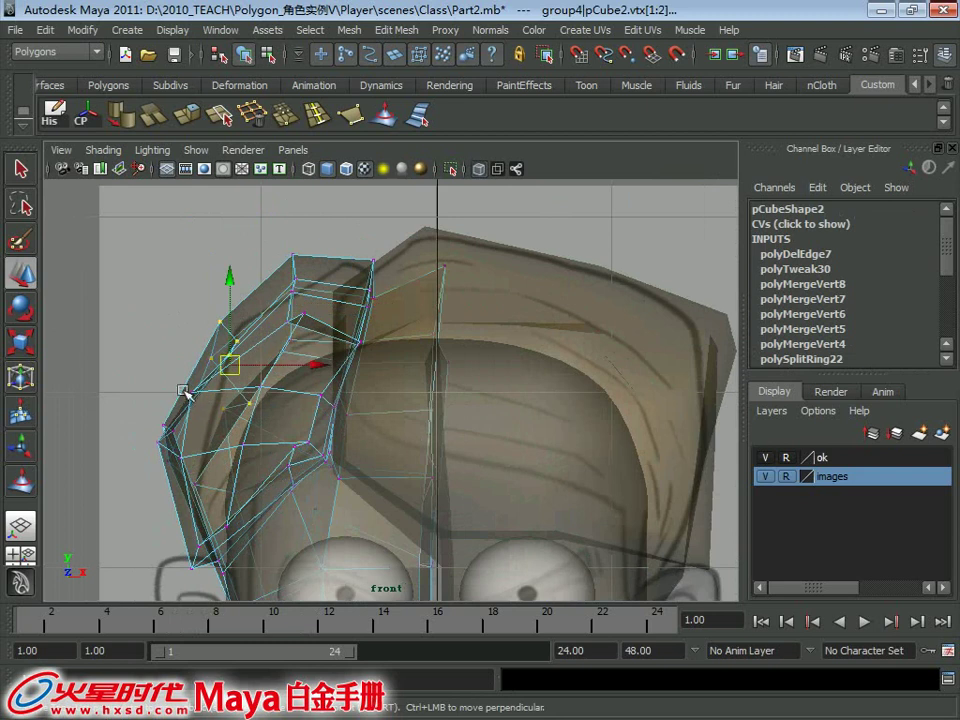
drag(220, 365, 232, 356)
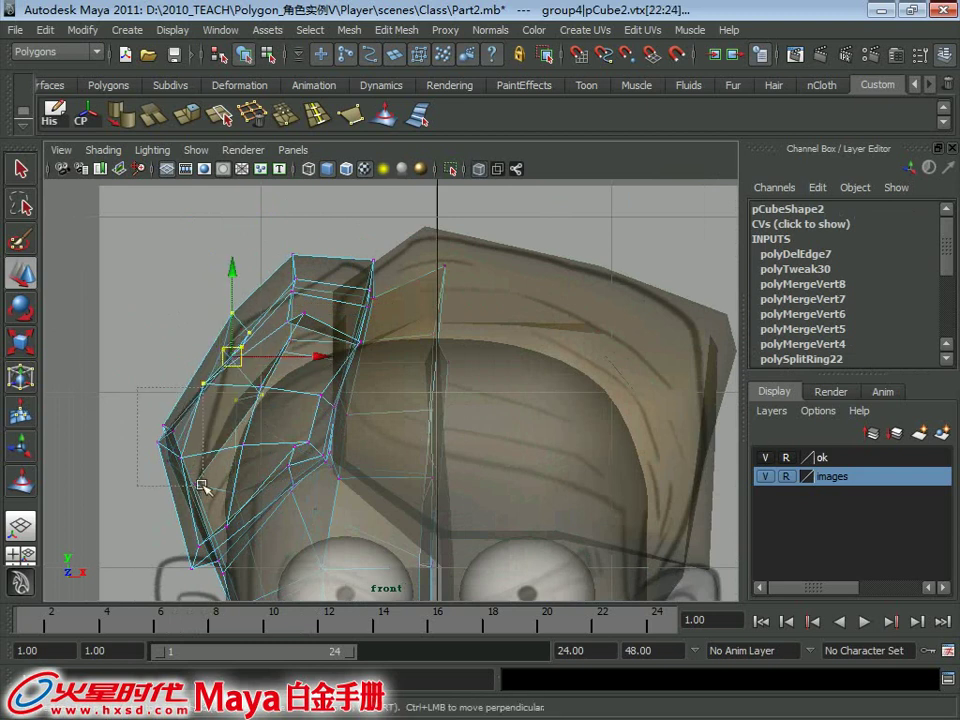
Select the lower vertices along the side piece's left edge.
drag(210, 440, 178, 484)
scroll(162, 452, up, 2)
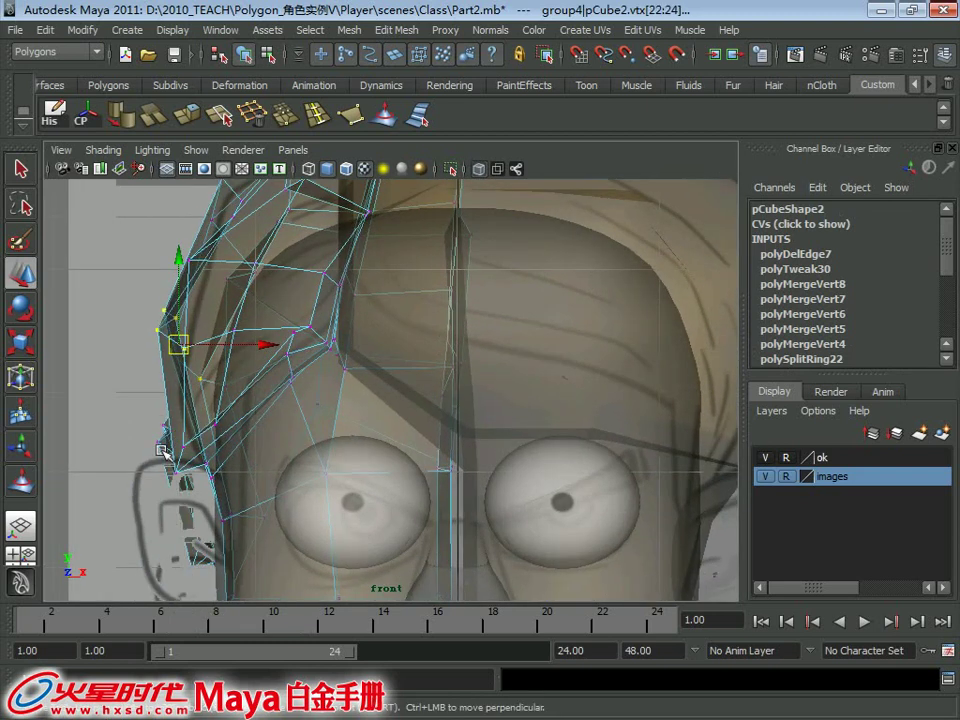
click(199, 469)
scroll(229, 386, down, 3)
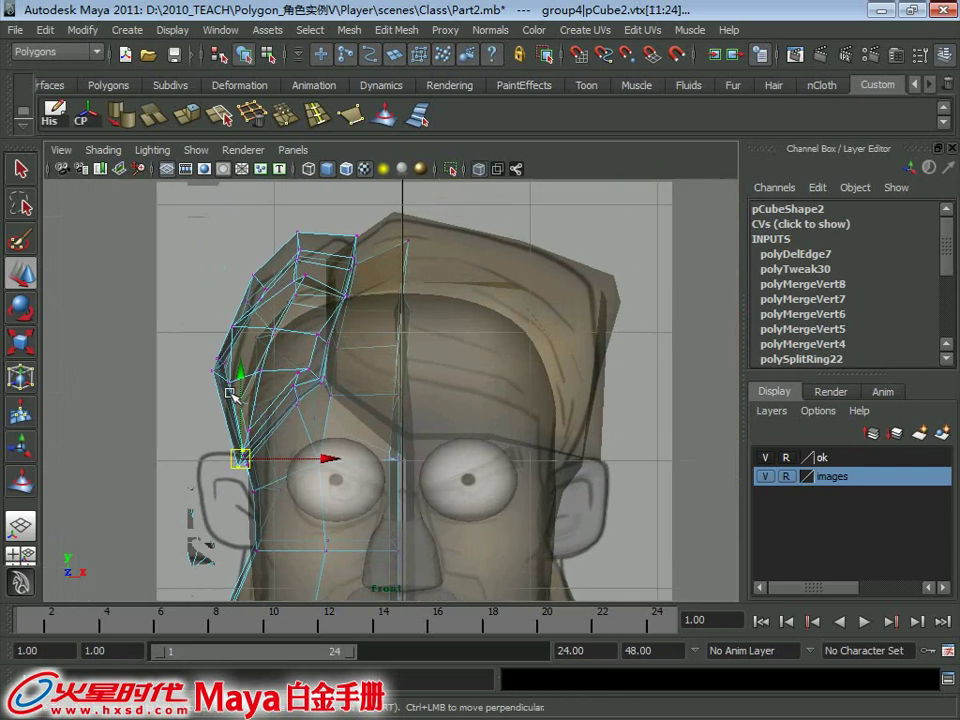
mouse_move(229, 386)
alt+mouse_down()
mouse_move(540, 304)
mouse_move(422, 336)
alt+mouse_up()
right_drag(417, 315, 335, 313)
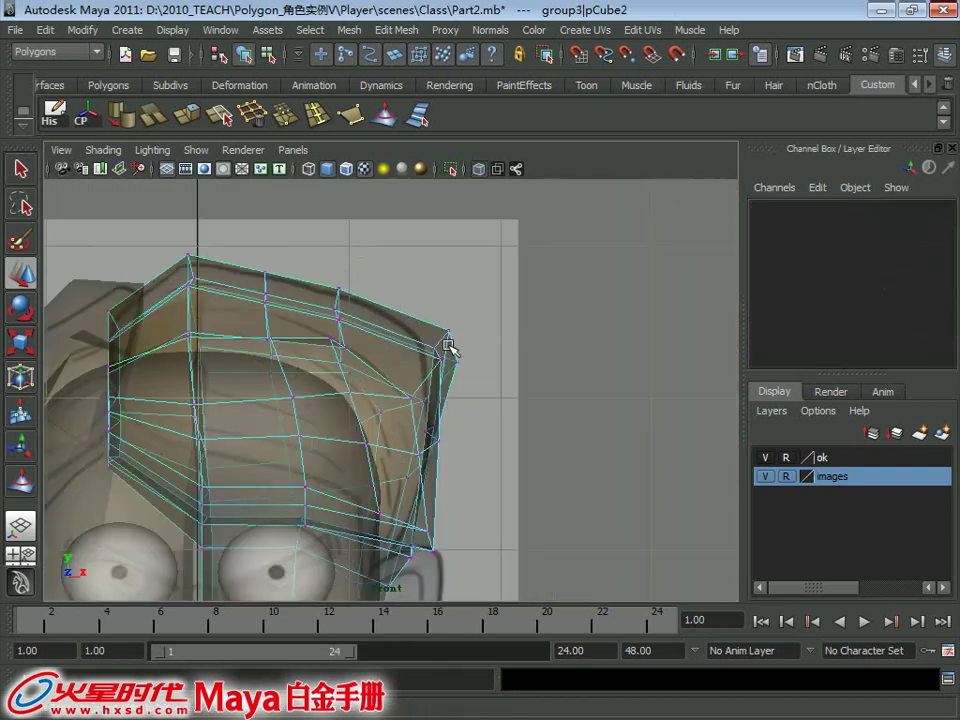
Orbit the perspective view round to a single side view of the head.
click(445, 343)
key(bracketleft)
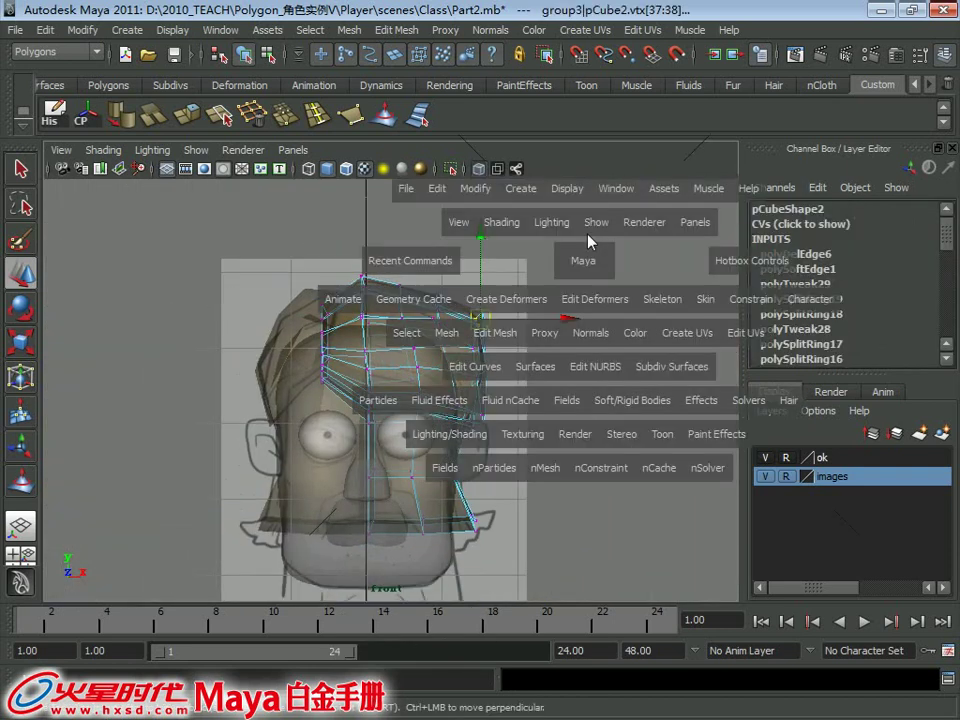
mouse_move(371, 363)
mouse_down()
mouse_move(516, 281)
mouse_move(480, 321)
mouse_up()
scroll(480, 321, up, 3)
alt+drag(427, 343, 530, 458)
key(space)
key(space)
scroll(530, 458, up, 2)
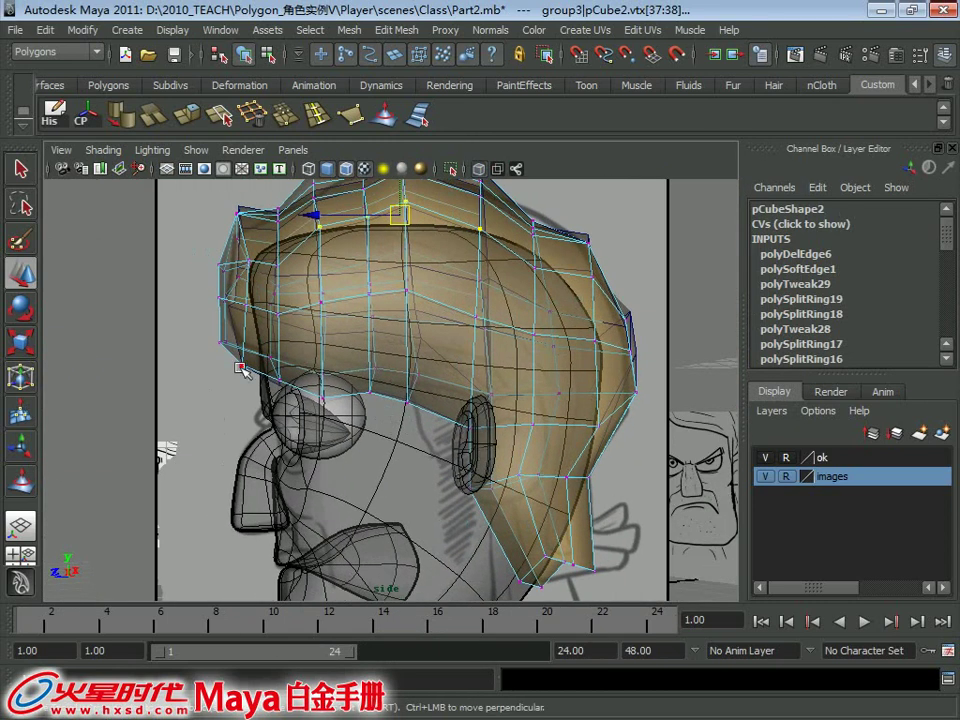
scroll(386, 300, down, 2)
scroll(428, 290, down, 1)
Select the top hair mesh, preview it smoothed, and enter vertex editing.
key(q)
key(F8)
click(255, 237)
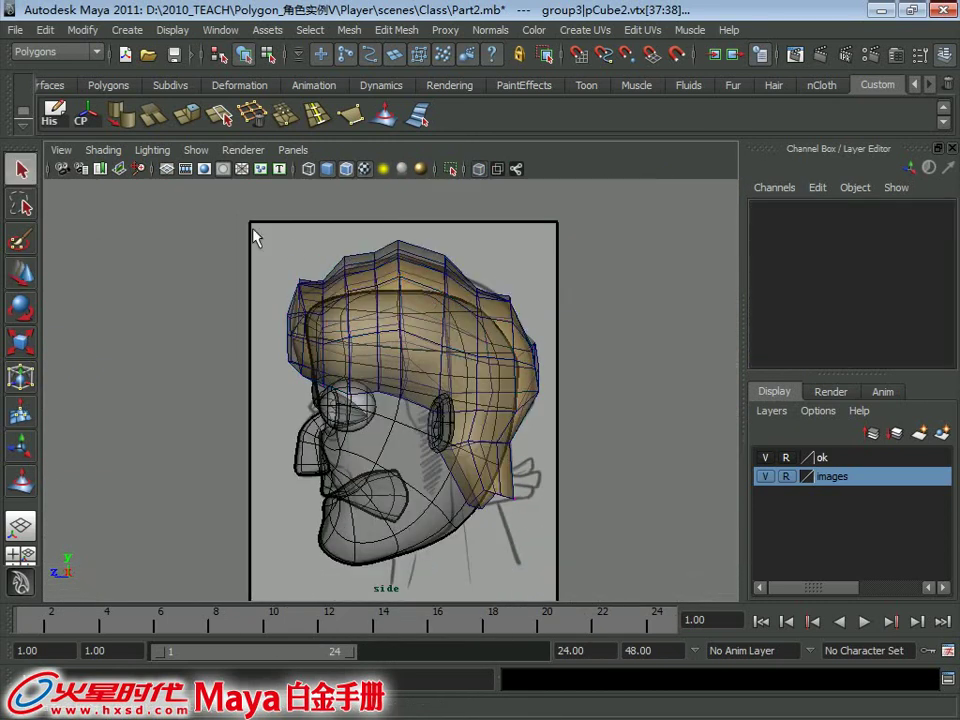
click(522, 300)
key(3)
scroll(520, 500, up, 2)
scroll(370, 390, up, 2)
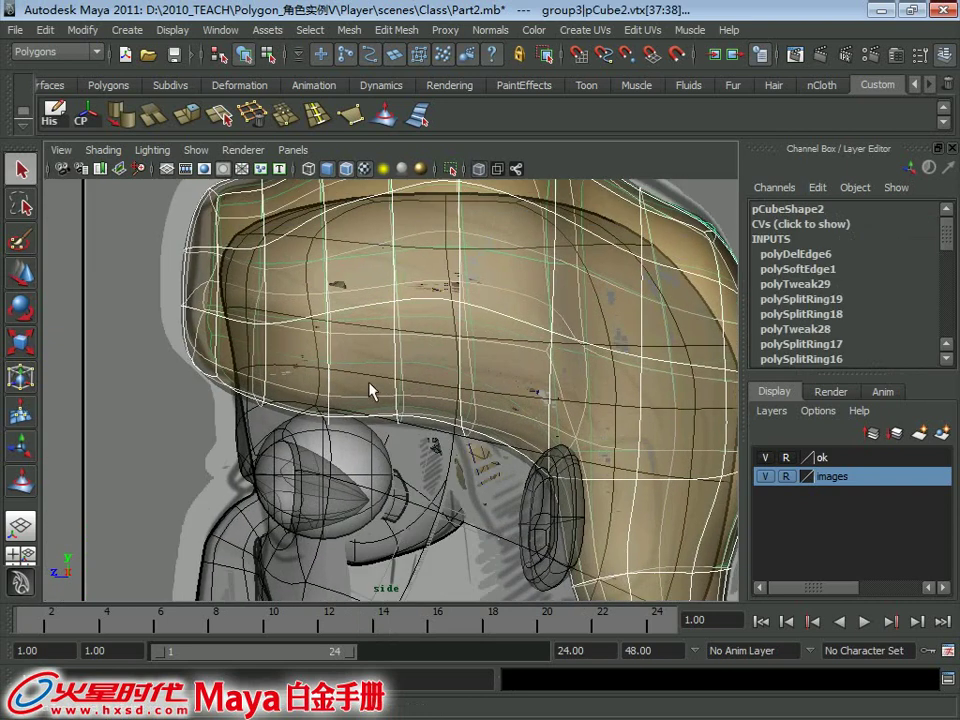
right_drag(294, 316, 214, 316)
Move the hair's lower-edge and ear vertices to line up with the side sketch.
key(w)
drag(266, 408, 236, 395)
key(q)
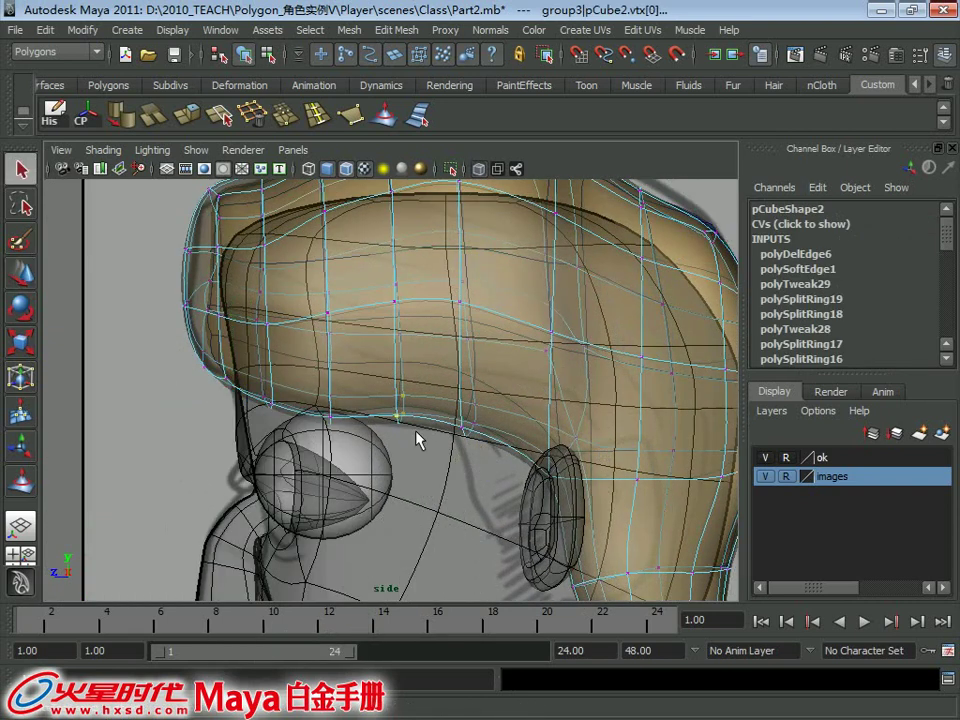
click(397, 413)
key(w)
alt+drag(433, 403, 382, 351)
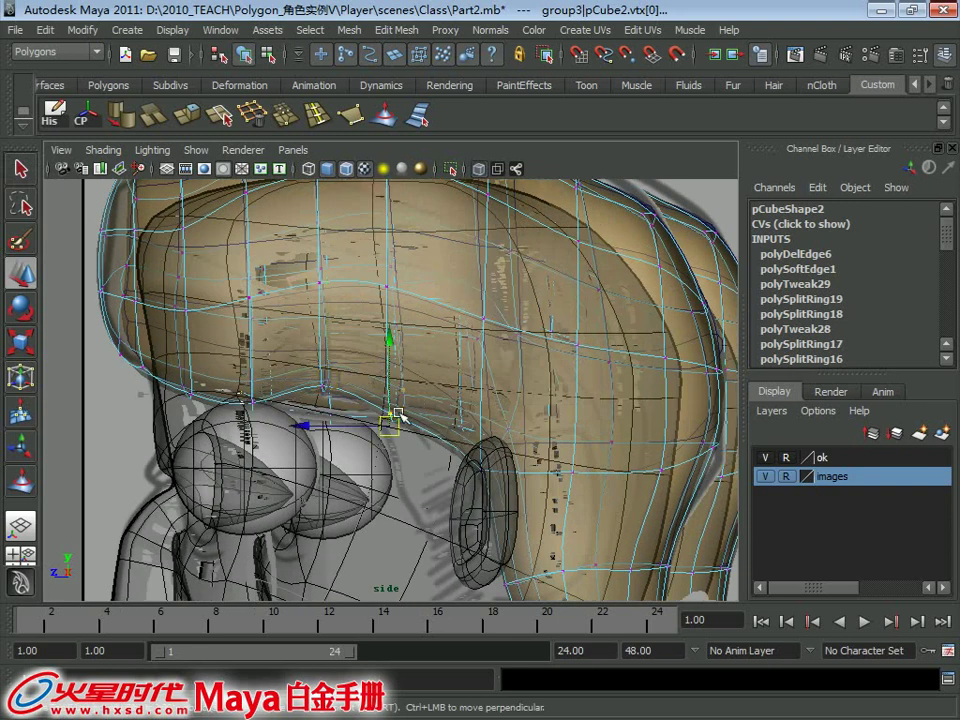
alt+middle_drag(330, 420, 400, 420)
click(236, 397)
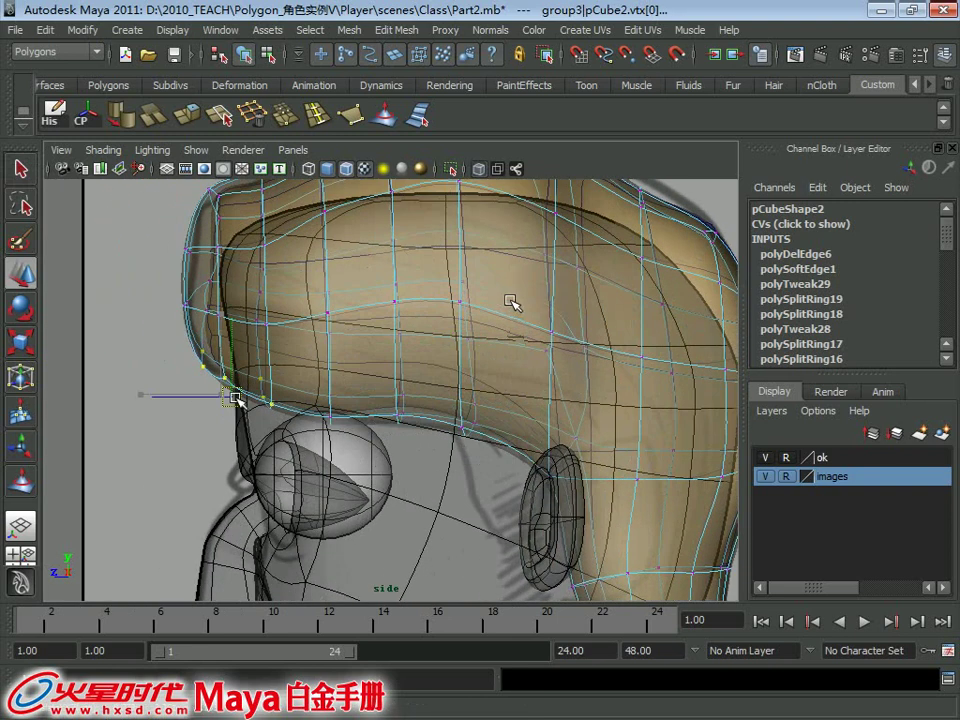
click(544, 463)
drag(544, 463, 536, 450)
Pull the back hair vertex down to fit the outline and select the top vertices.
scroll(500, 455, down, 5)
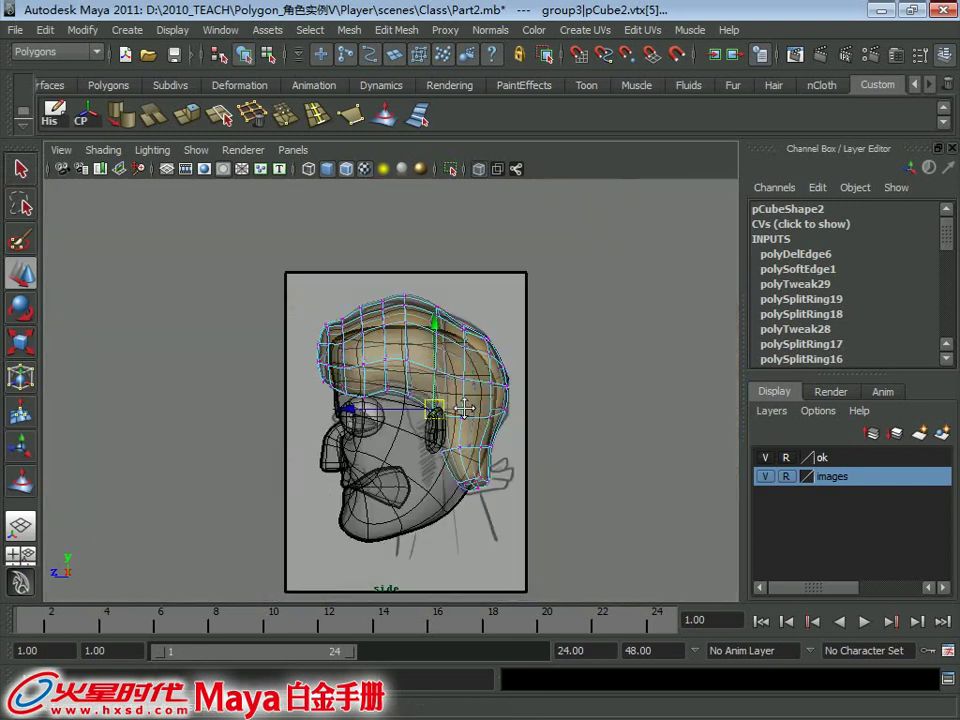
scroll(483, 458, up, 4)
scroll(483, 458, up, 2)
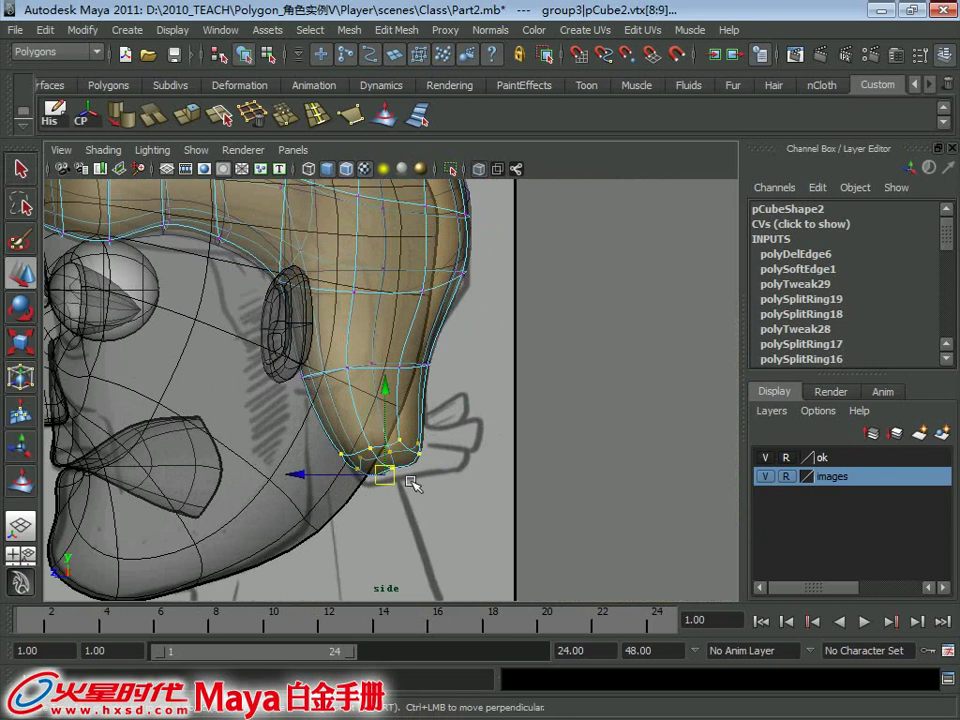
scroll(390, 440, down, 3)
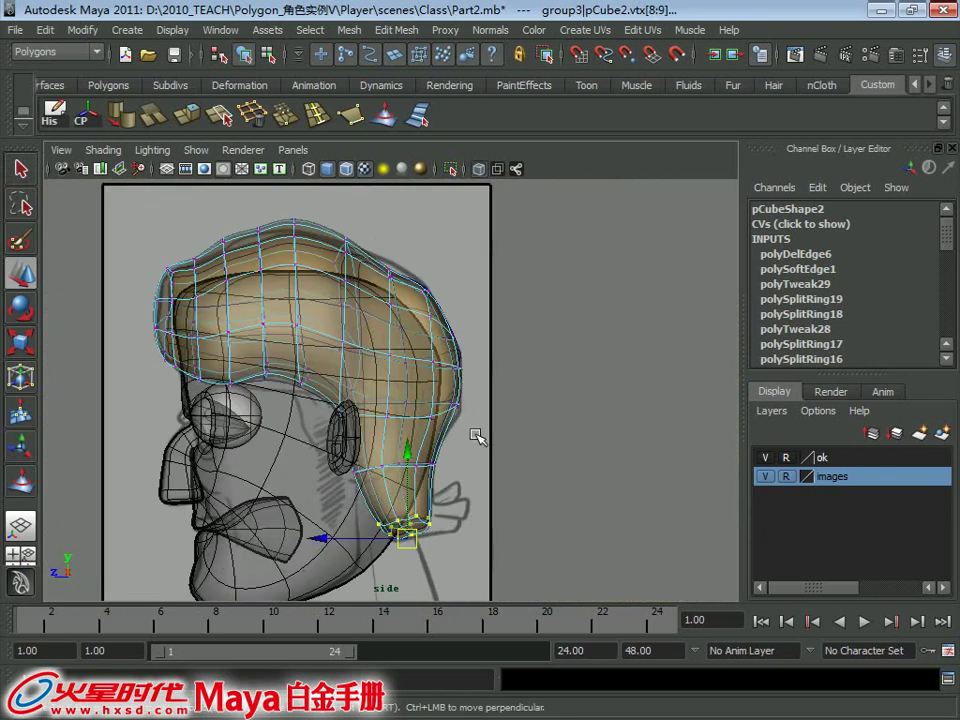
click(459, 406)
alt+middle_drag(461, 407, 471, 484)
drag(392, 345, 467, 400)
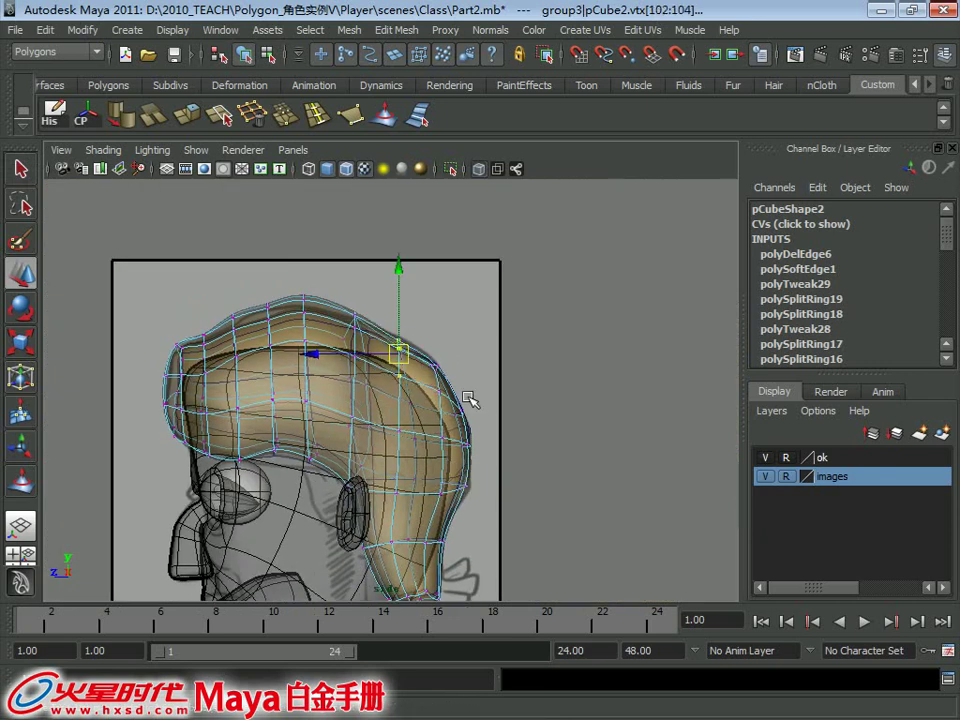
key(space)
key(space)
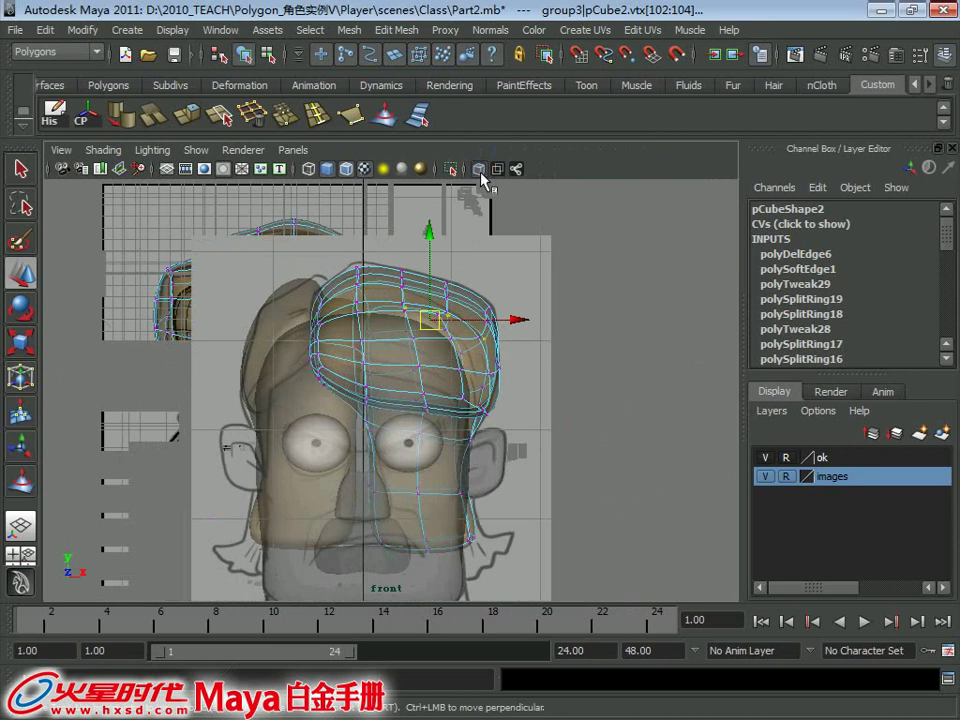
Turn off X-Ray and put the small left hair piece into vertex editing.
click(480, 170)
scroll(435, 336, up, 2)
scroll(398, 385, up, 2)
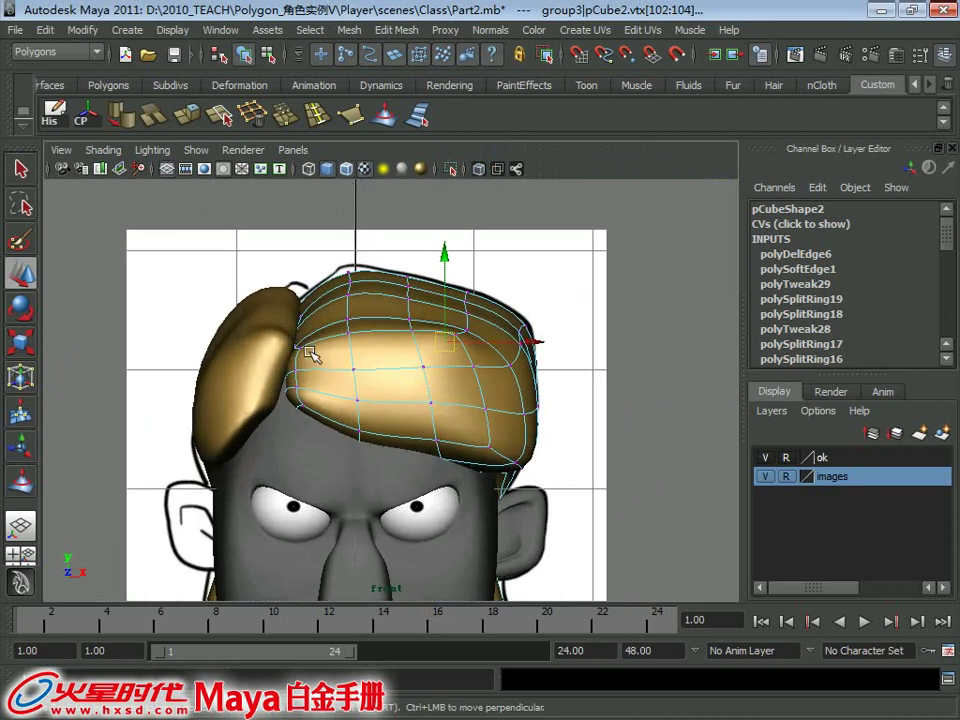
key(q)
scroll(440, 338, up, 1)
scroll(425, 400, up, 2)
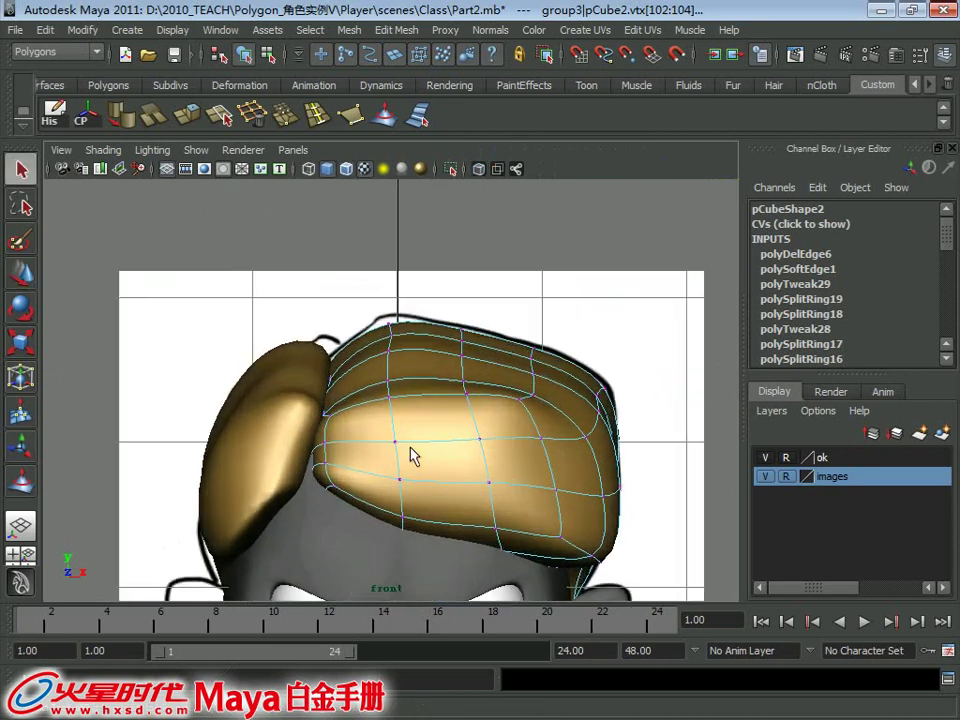
click(303, 405)
right_drag(303, 405, 250, 320)
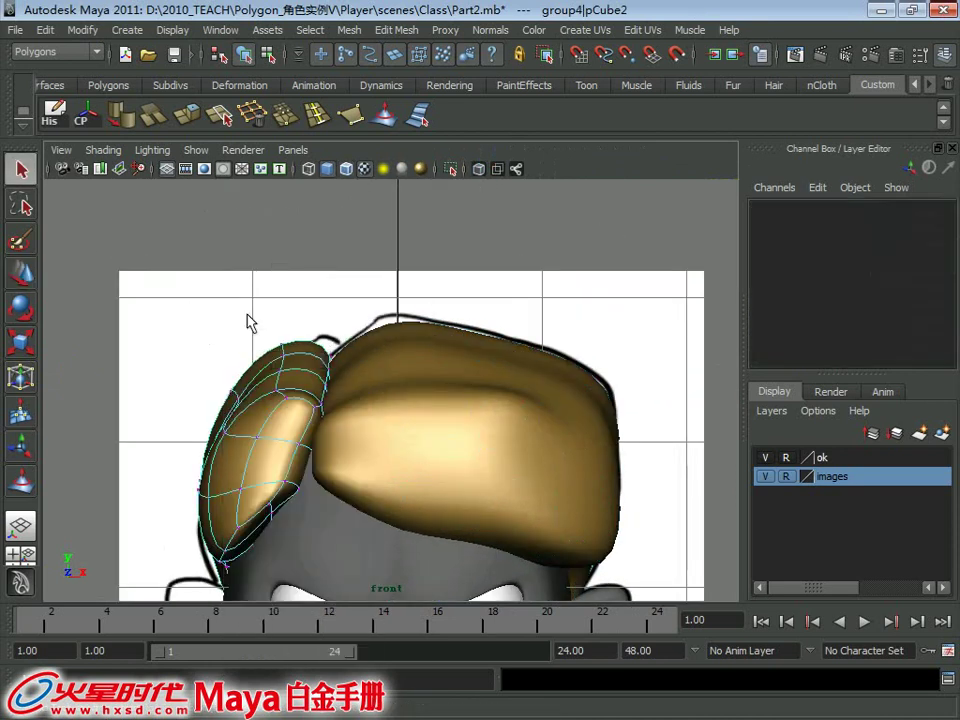
Pull the left piece's inner vertices left and down toward the reference outline.
click(313, 407)
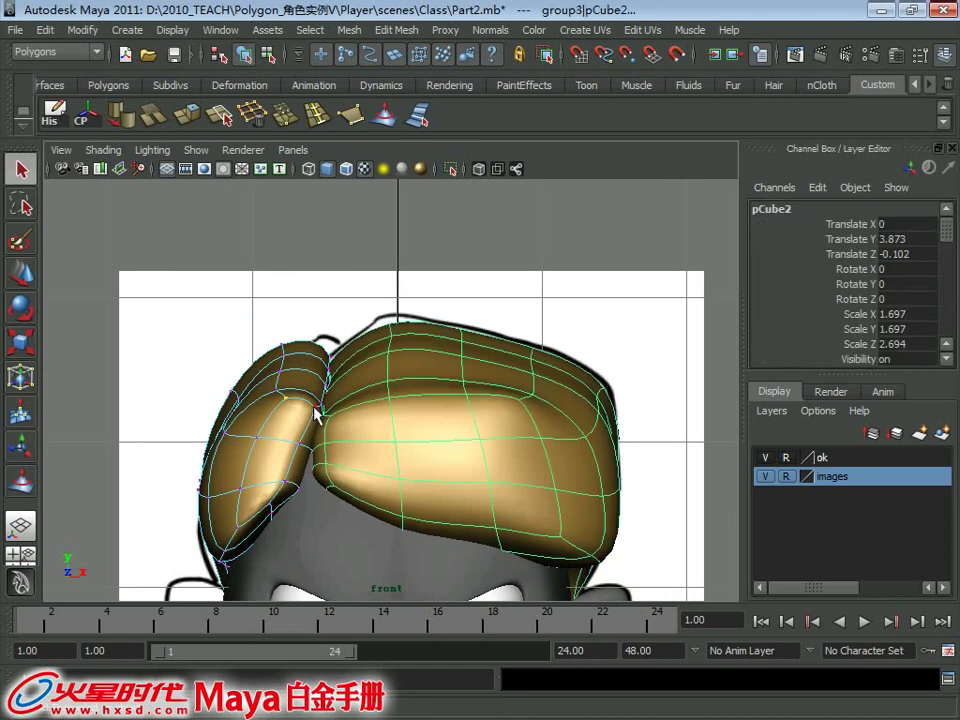
click(372, 347)
key(w)
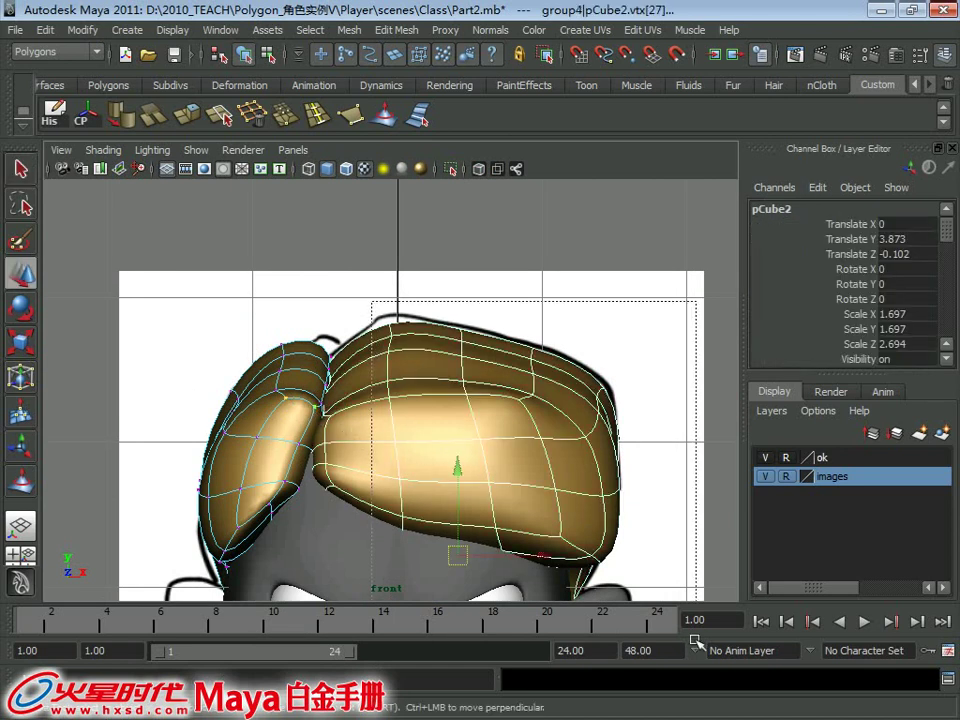
click(286, 401)
key(q)
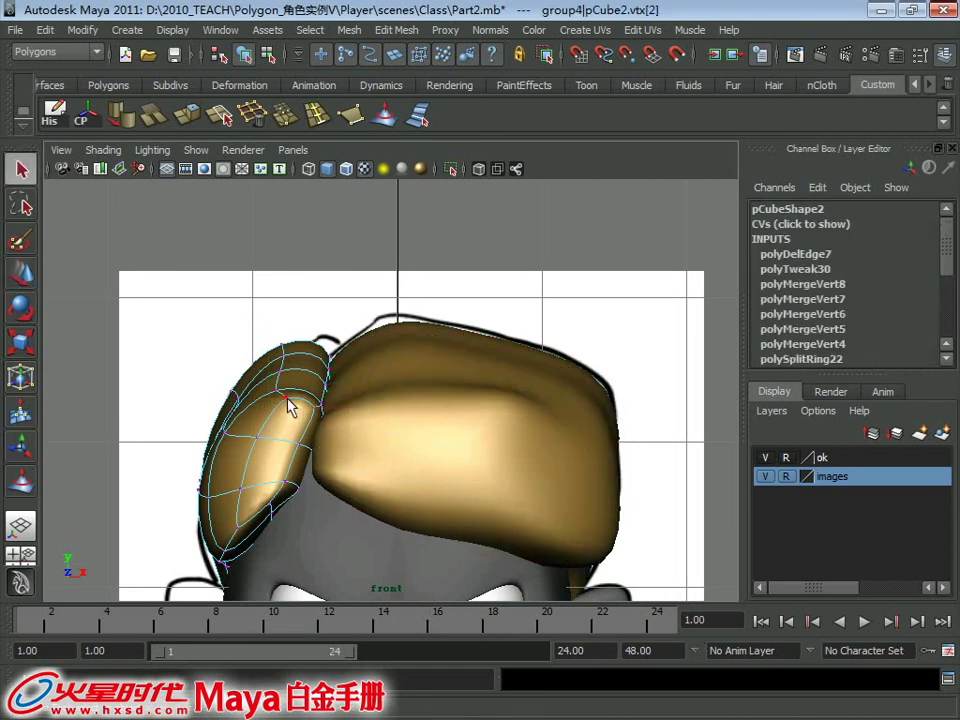
key(w)
middle_drag(318, 416, 293, 430)
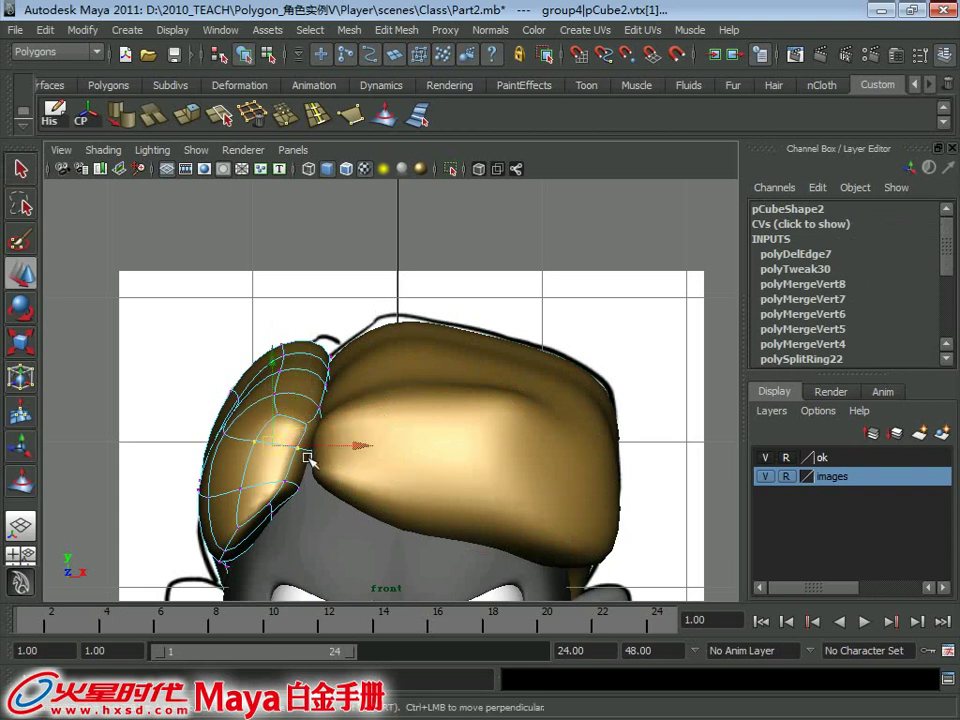
click(311, 458)
middle_drag(317, 454, 292, 456)
Select the big hair piece and return it to Object Mode.
scroll(367, 402, up, 2)
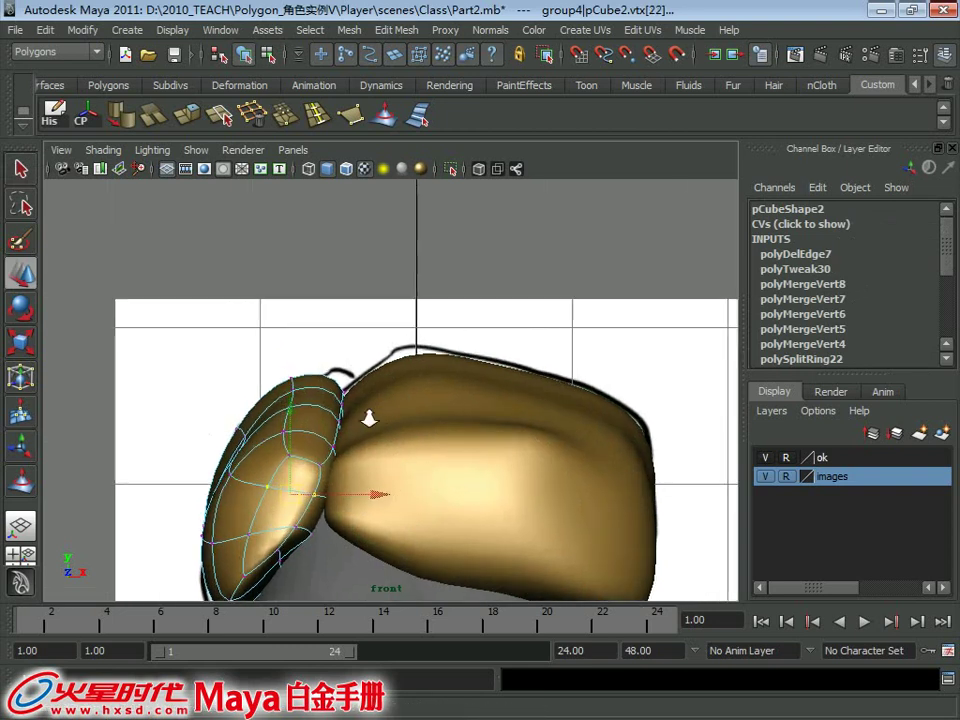
click(341, 443)
scroll(350, 437, down, 2)
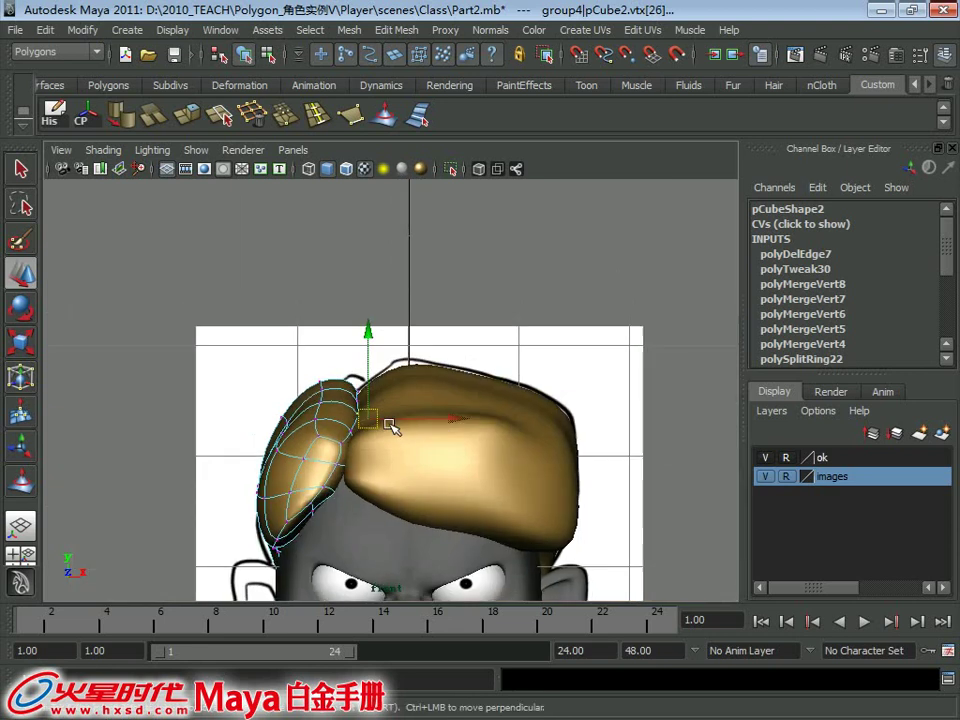
click(505, 403)
right_drag(500, 317, 590, 292)
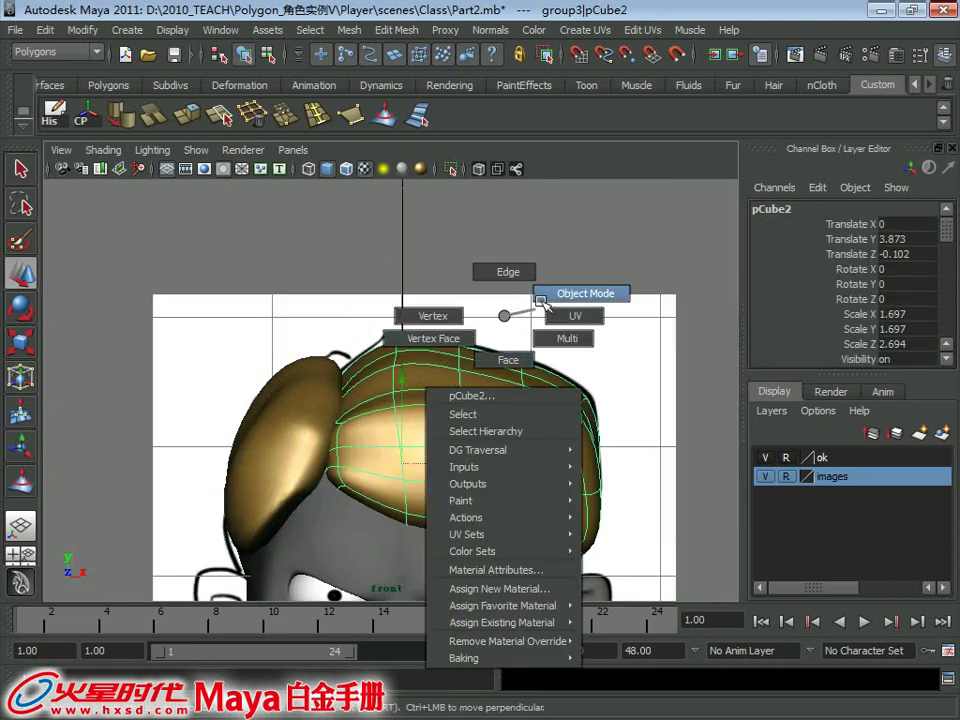
Select the big hair piece (pCube2), set the Sculpt Geometry brush to Relax, and frame it.
key(space)
key(space)
mouse_move(649, 364)
alt+mouse_down()
mouse_move(568, 435)
mouse_move(560, 358)
mouse_move(454, 373)
alt+mouse_up()
click(521, 424)
click(490, 406)
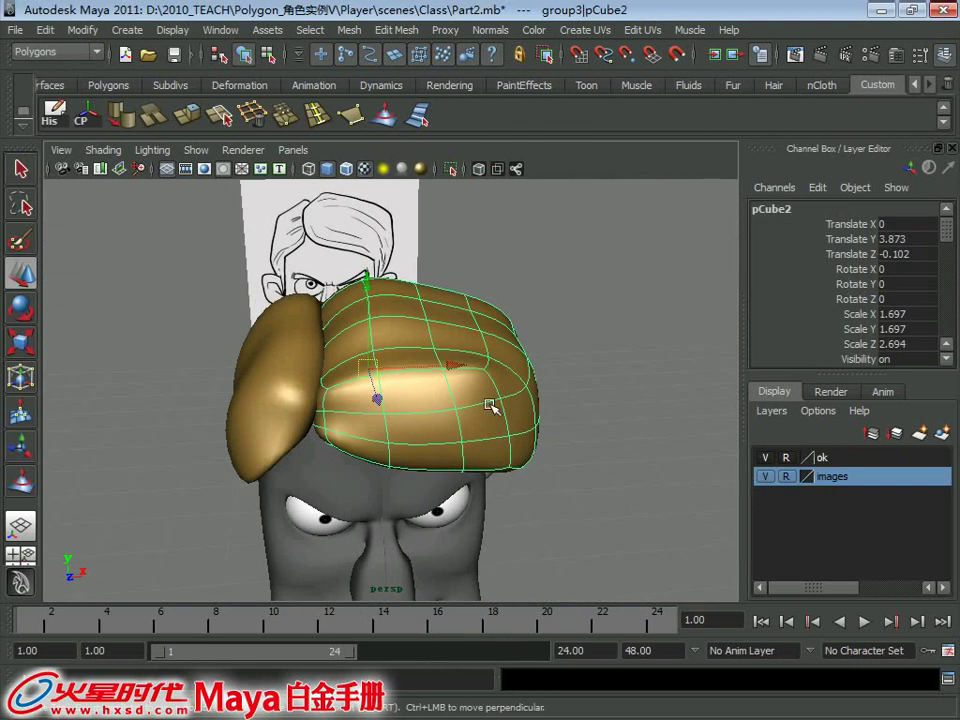
click(23, 480)
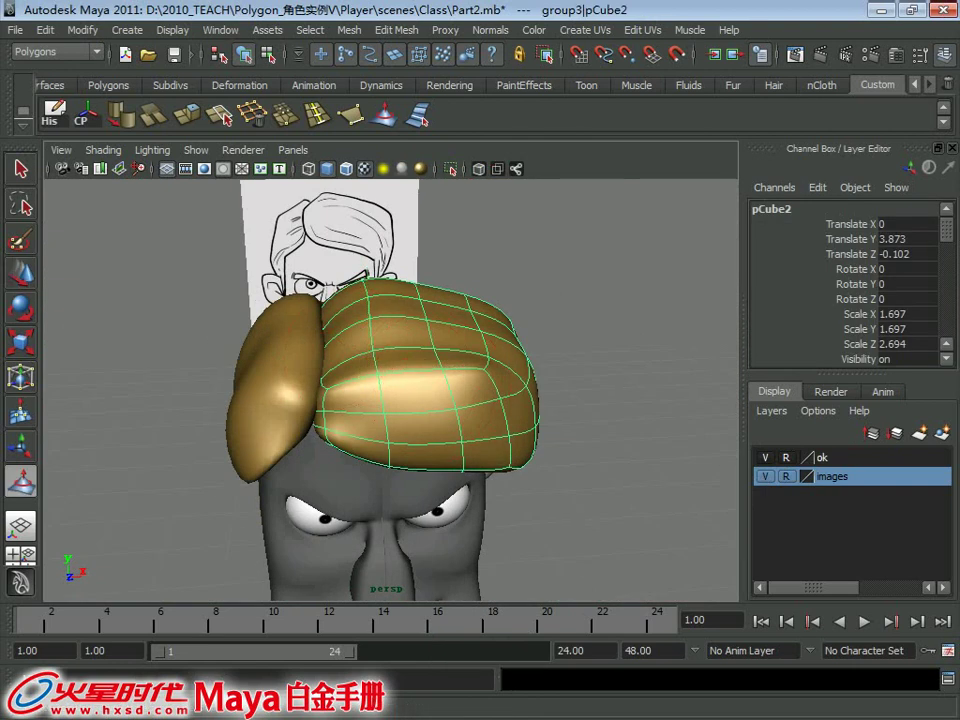
double_click(22, 480)
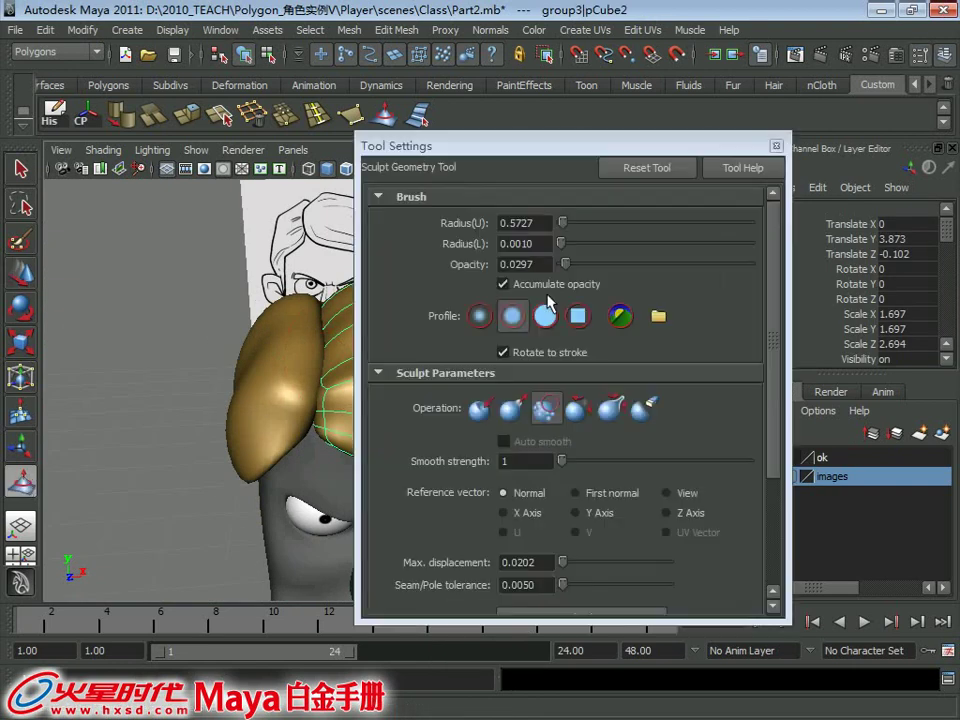
click(579, 409)
click(776, 146)
key(f)
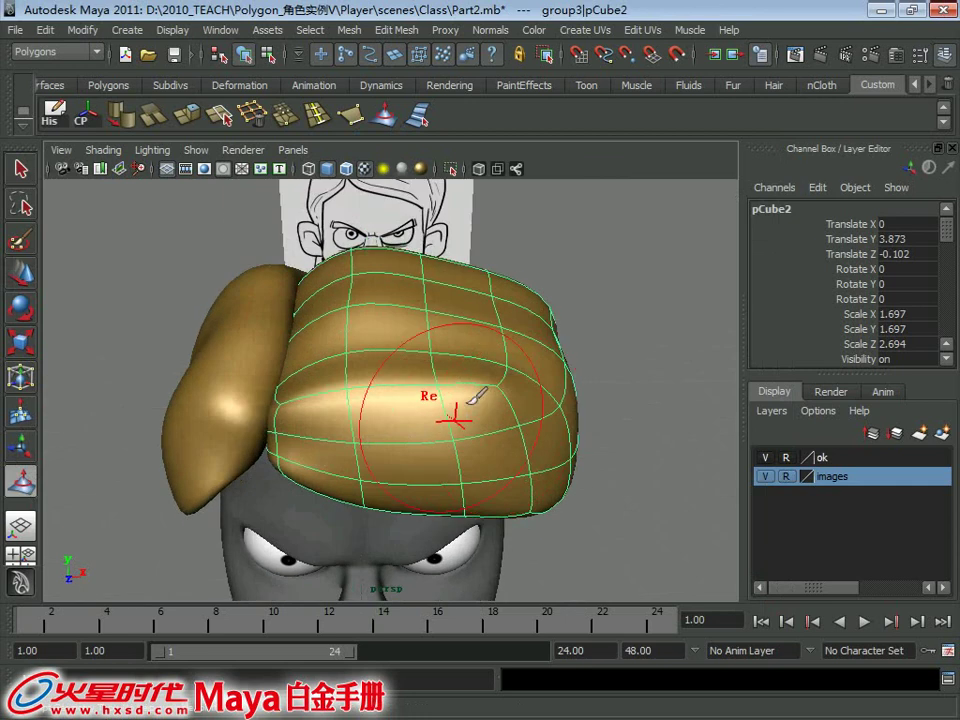
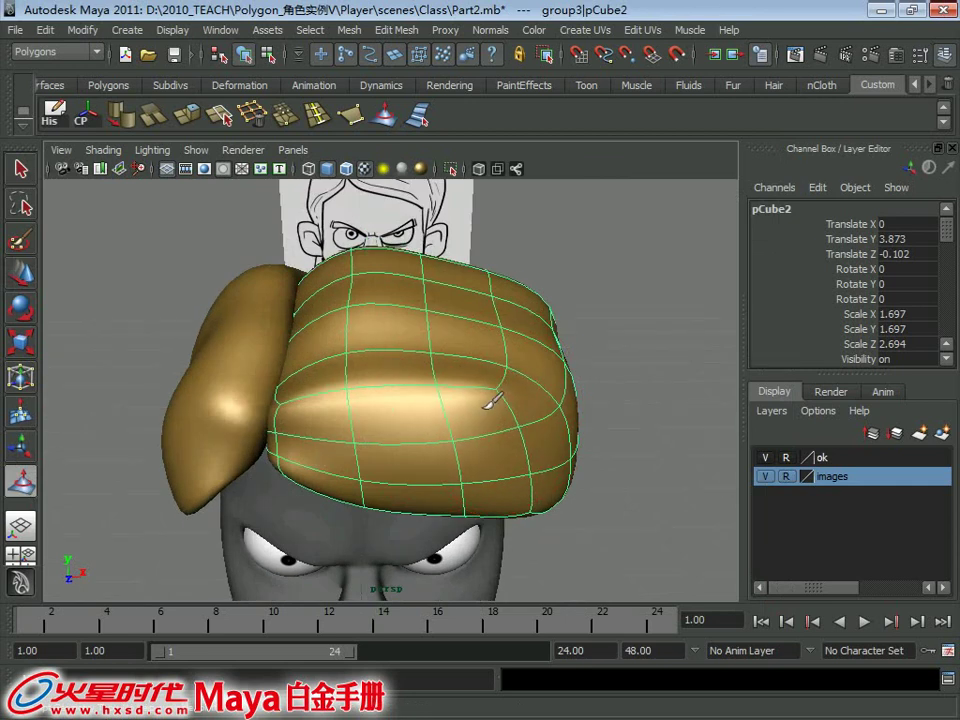
Sculpt the right hair piece's upper-left surface, then select the left hair lock.
mouse_move(494, 400)
mouse_down()
mouse_move(485, 425)
mouse_move(311, 375)
mouse_move(343, 332)
mouse_move(425, 377)
mouse_move(407, 328)
mouse_move(456, 328)
mouse_move(311, 450)
mouse_move(306, 355)
mouse_move(315, 392)
mouse_move(279, 356)
mouse_up()
key(q)
click(306, 355)
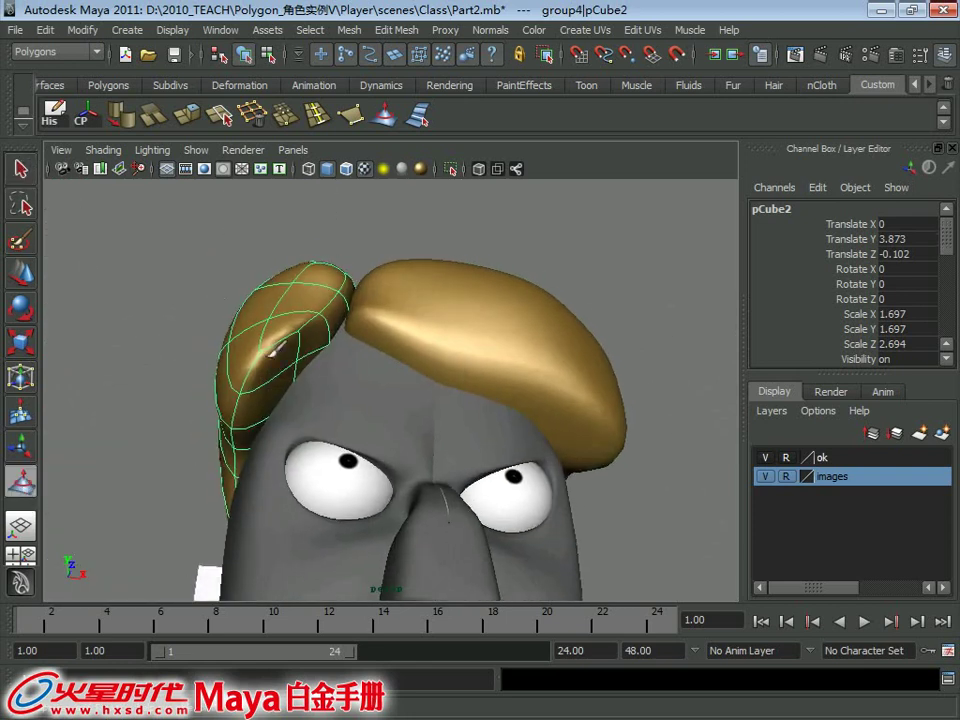
mouse_move(270, 405)
alt+mouse_down()
mouse_move(311, 396)
mouse_move(335, 405)
alt+mouse_up()
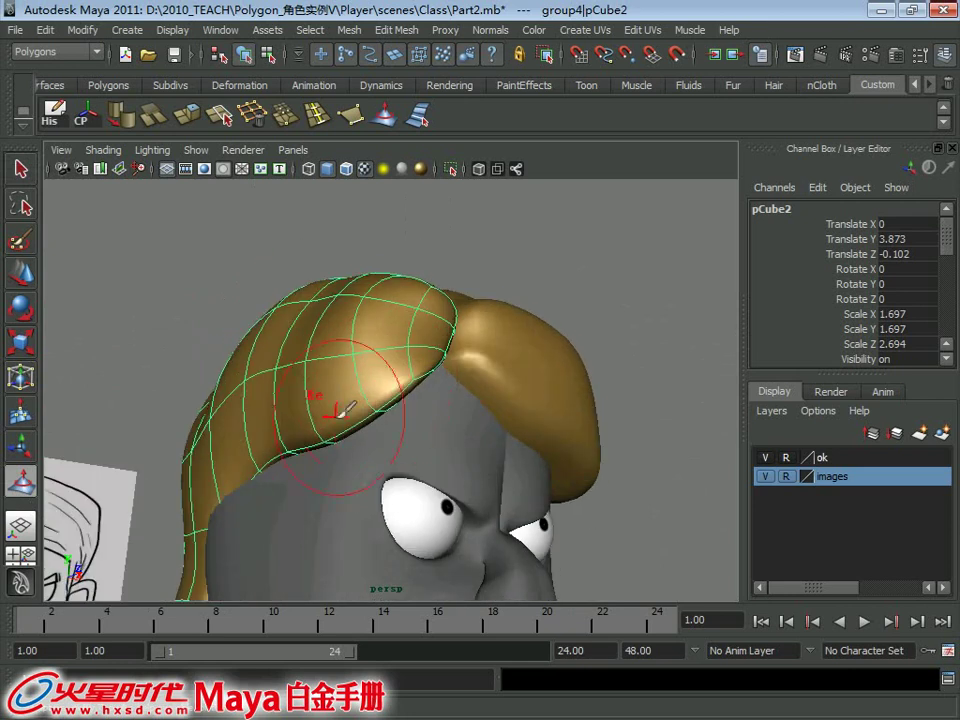
alt+drag(406, 386, 326, 440)
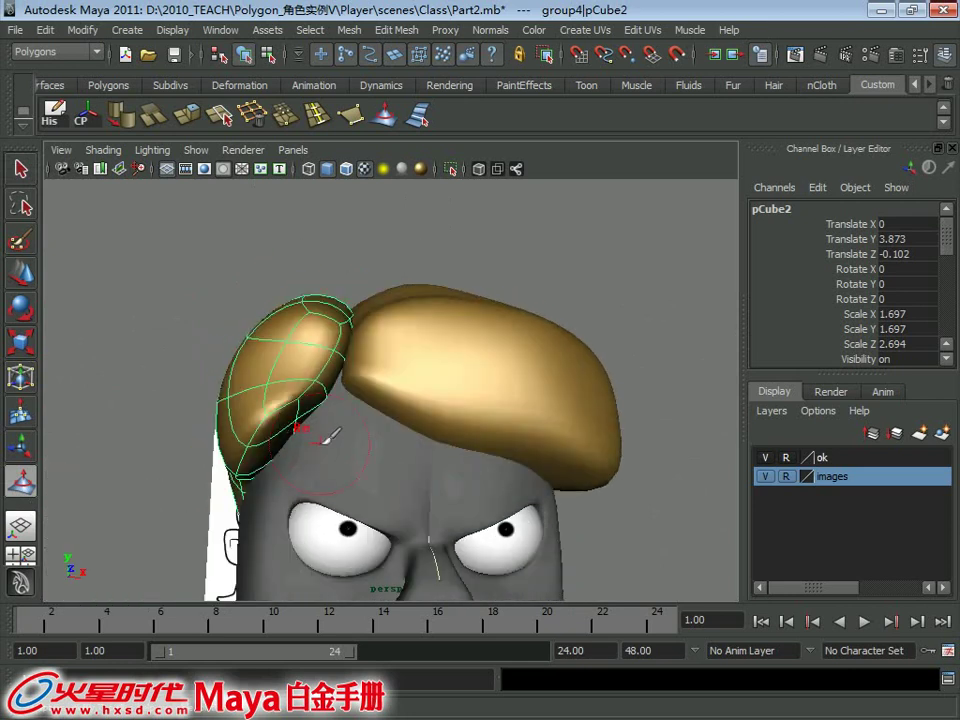
Pull a vertex of the left hair lock sideways so it fits the head.
right_drag(283, 418, 206, 336)
key(ctrl+z)
right_drag(269, 316, 205, 320)
click(266, 415)
alt+drag(246, 450, 240, 439)
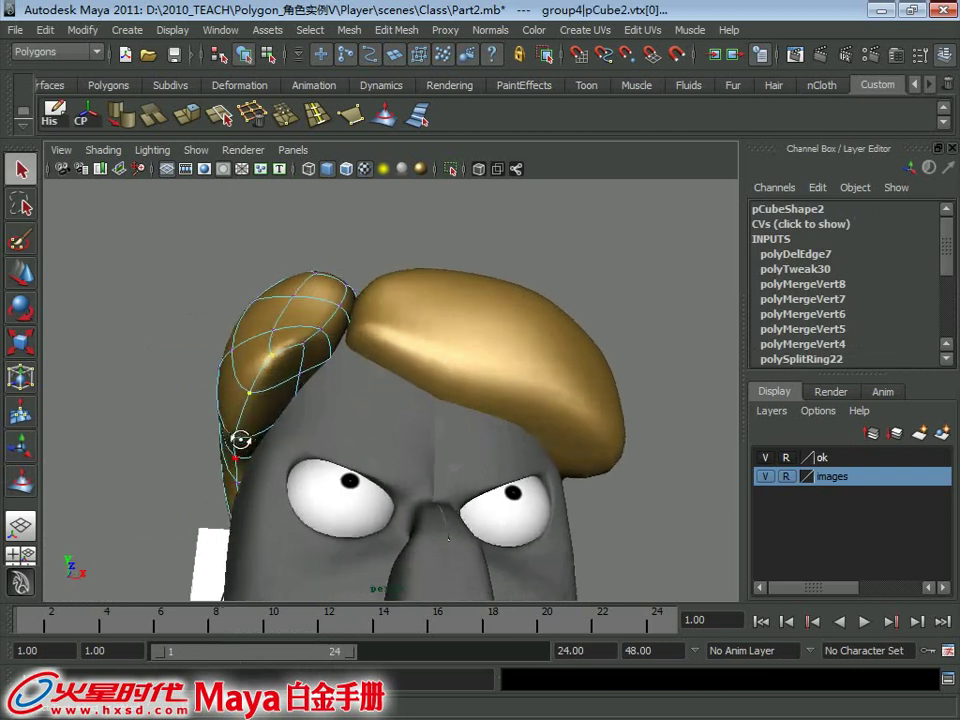
key(w)
mouse_move(332, 420)
mouse_down()
mouse_move(364, 422)
mouse_move(313, 377)
mouse_up()
click(360, 393)
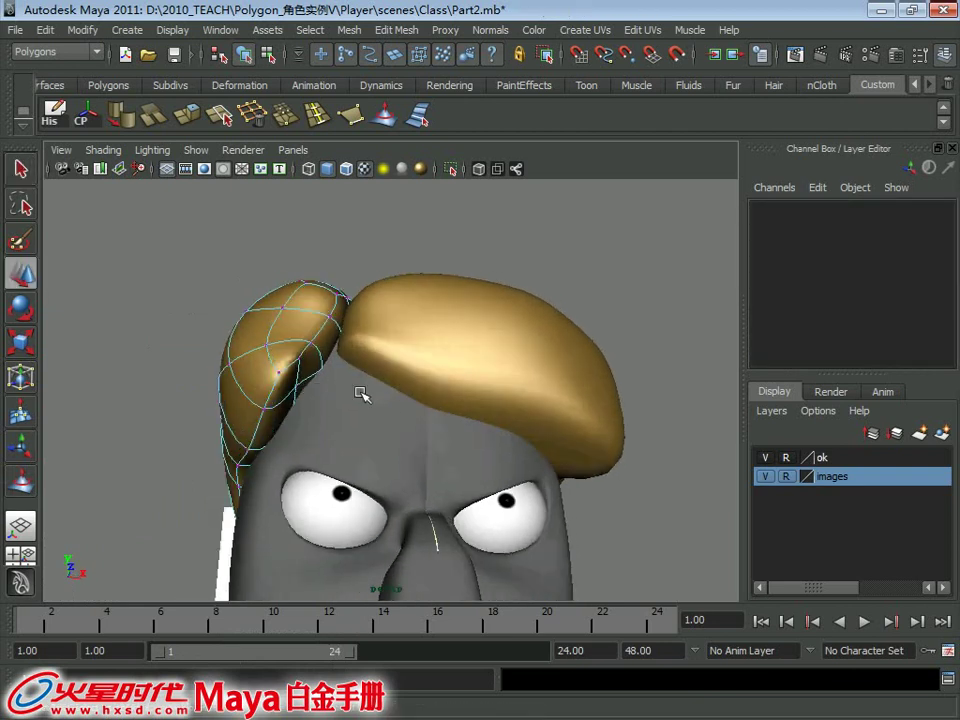
Collapse edge 49 on the left hair lock into a single point.
click(293, 386)
alt+drag(400, 392, 305, 447)
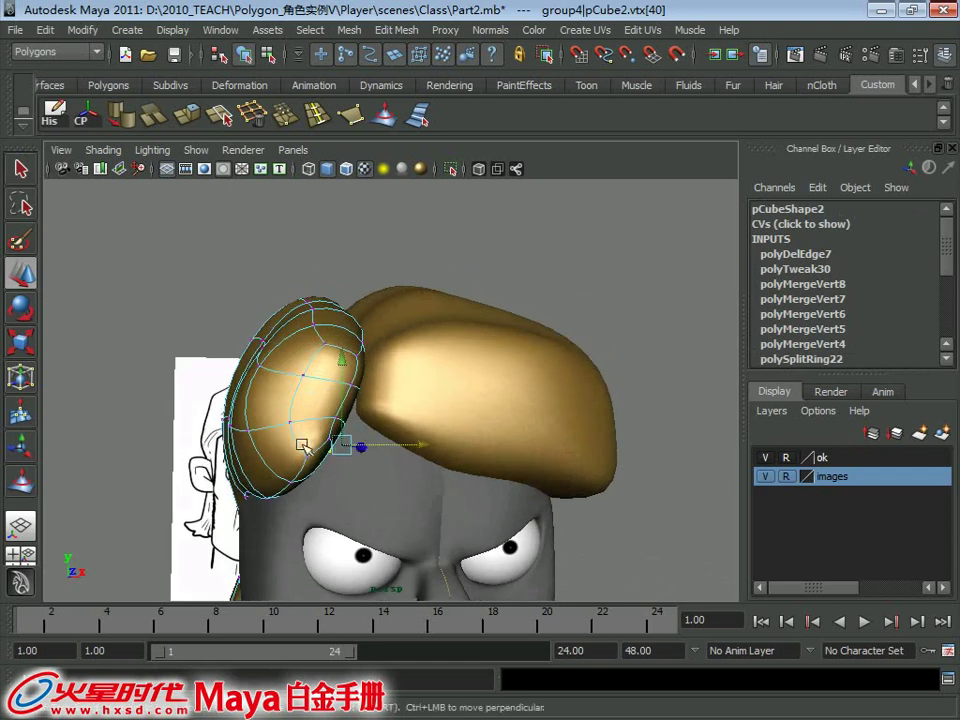
key(q)
right_drag(296, 316, 290, 360)
click(283, 440)
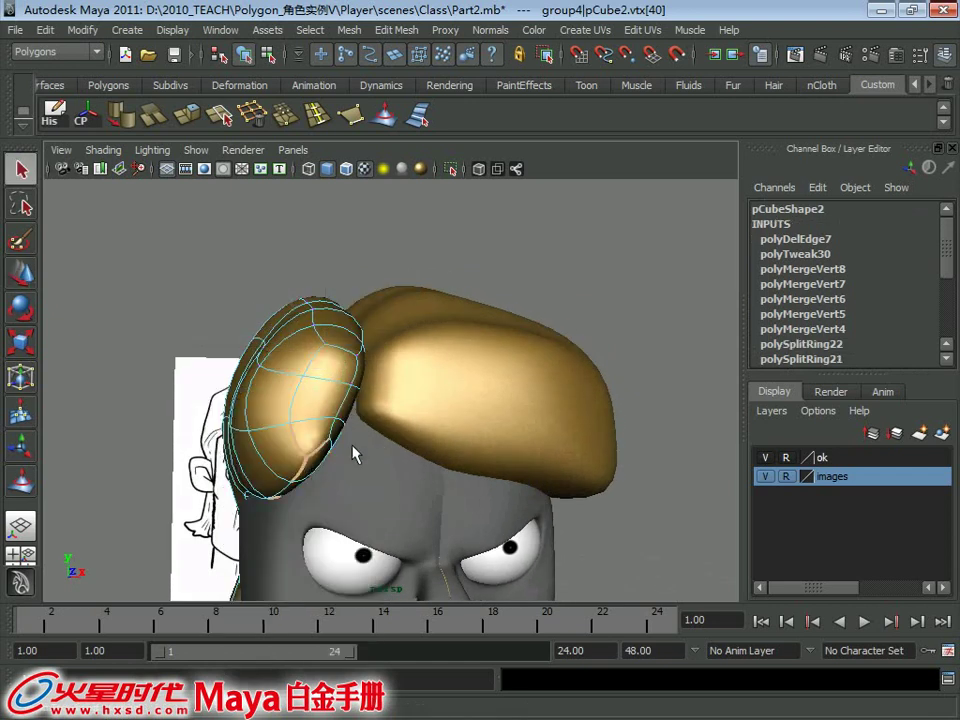
alt+drag(283, 440, 212, 505)
mouse_move(323, 518)
alt+mouse_down()
mouse_move(246, 407)
mouse_move(273, 428)
alt+mouse_up()
mouse_move(375, 507)
alt+mouse_down()
mouse_move(482, 514)
mouse_move(300, 484)
alt+mouse_up()
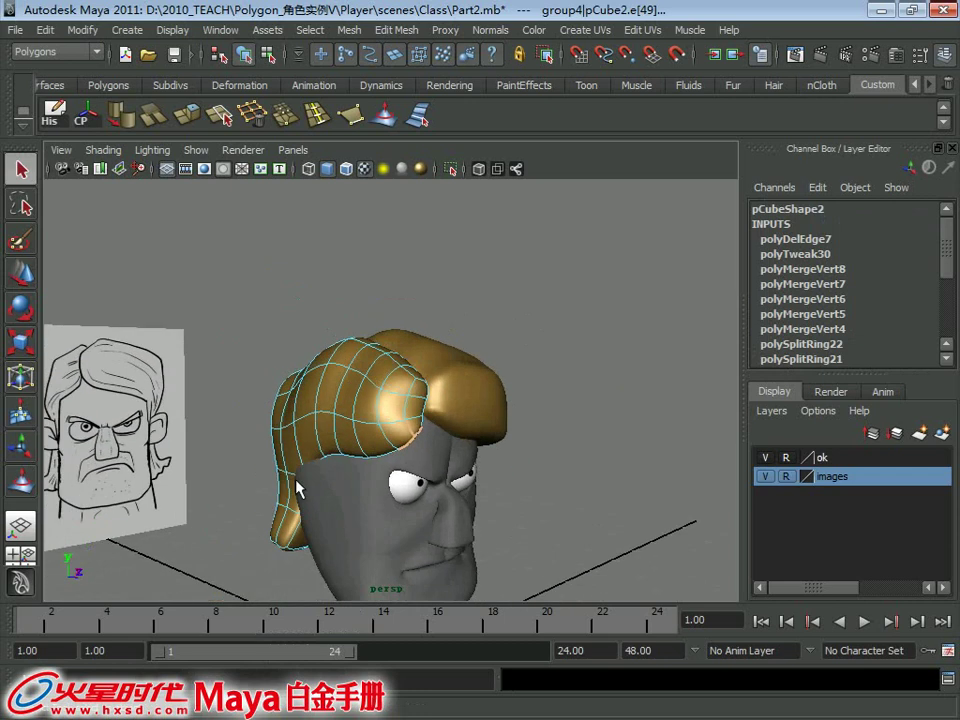
key(w)
click(394, 29)
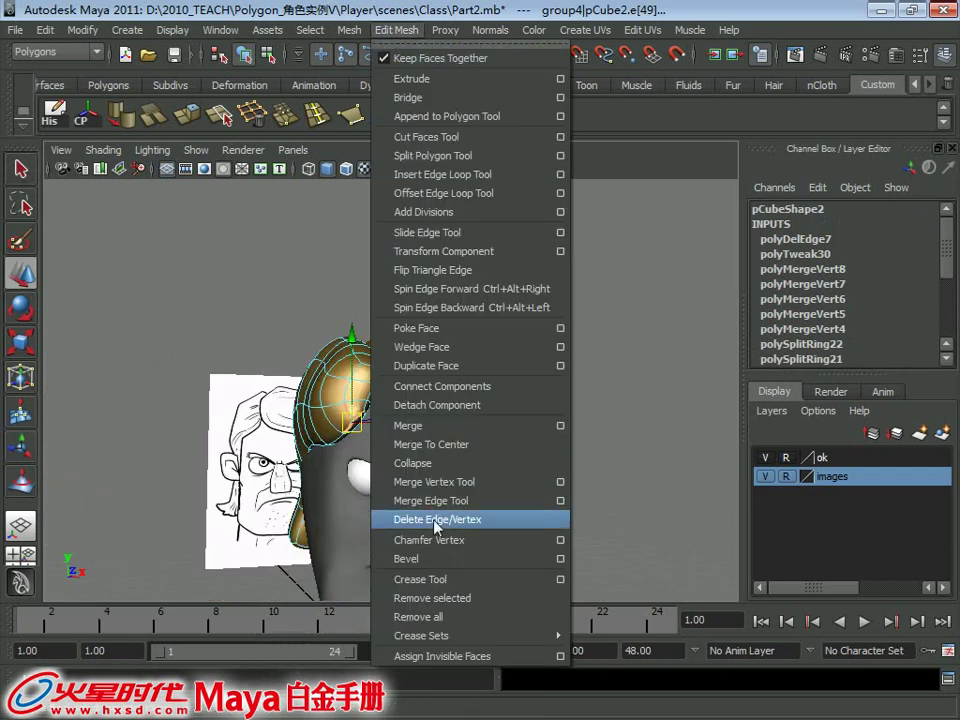
click(424, 463)
Pull the two vertices at the lock's lower end into place, then select the right hair piece.
alt+drag(318, 425, 306, 460)
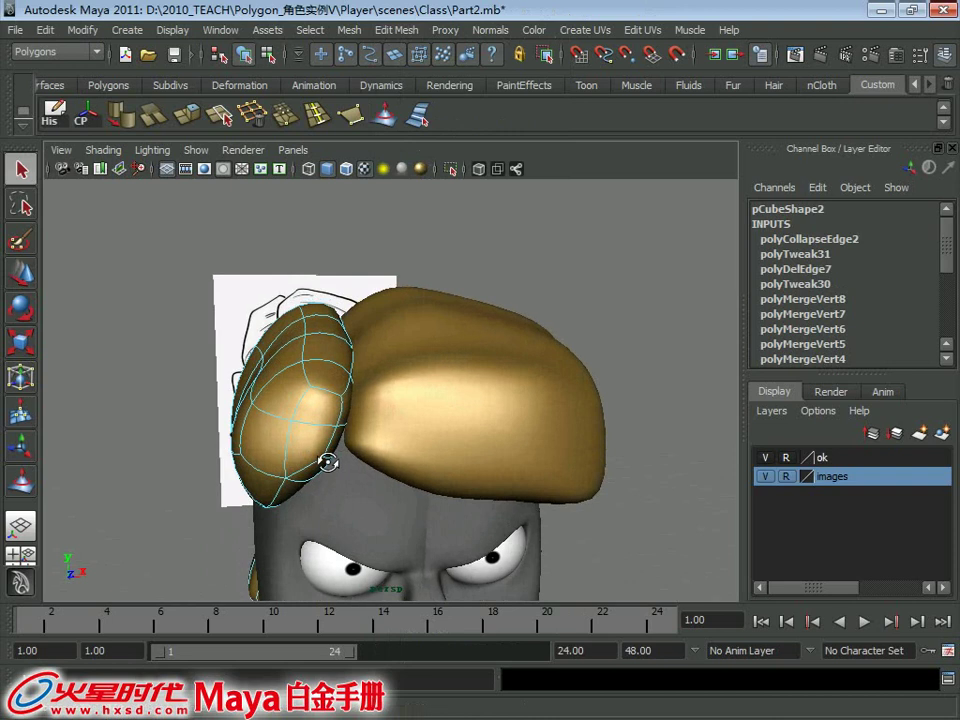
right_drag(300, 315, 233, 316)
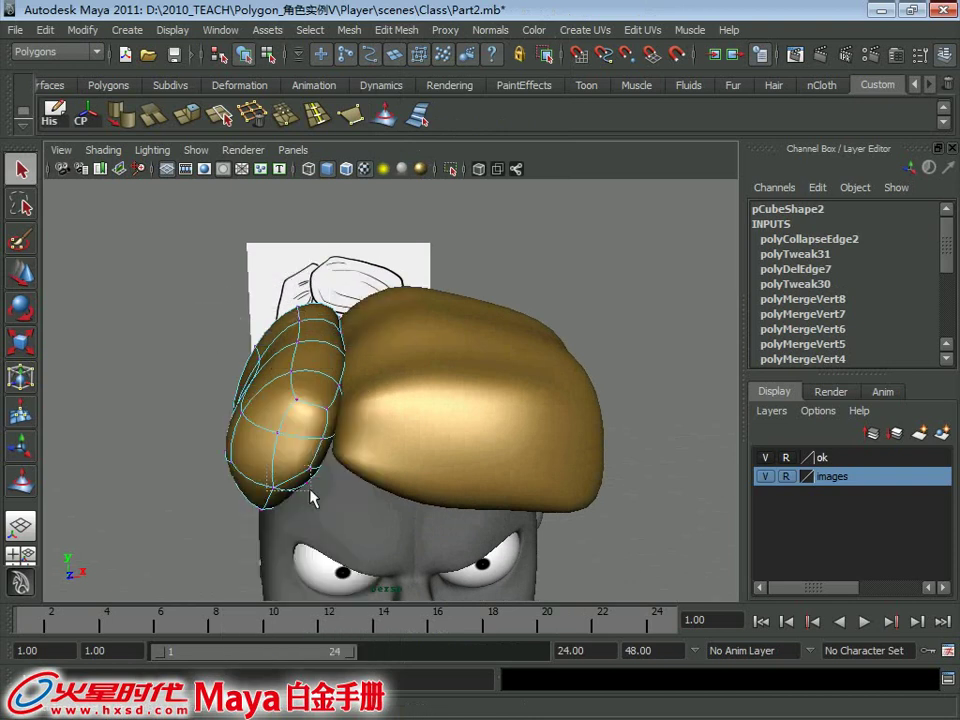
drag(312, 495, 360, 503)
key(w)
alt+drag(407, 456, 438, 432)
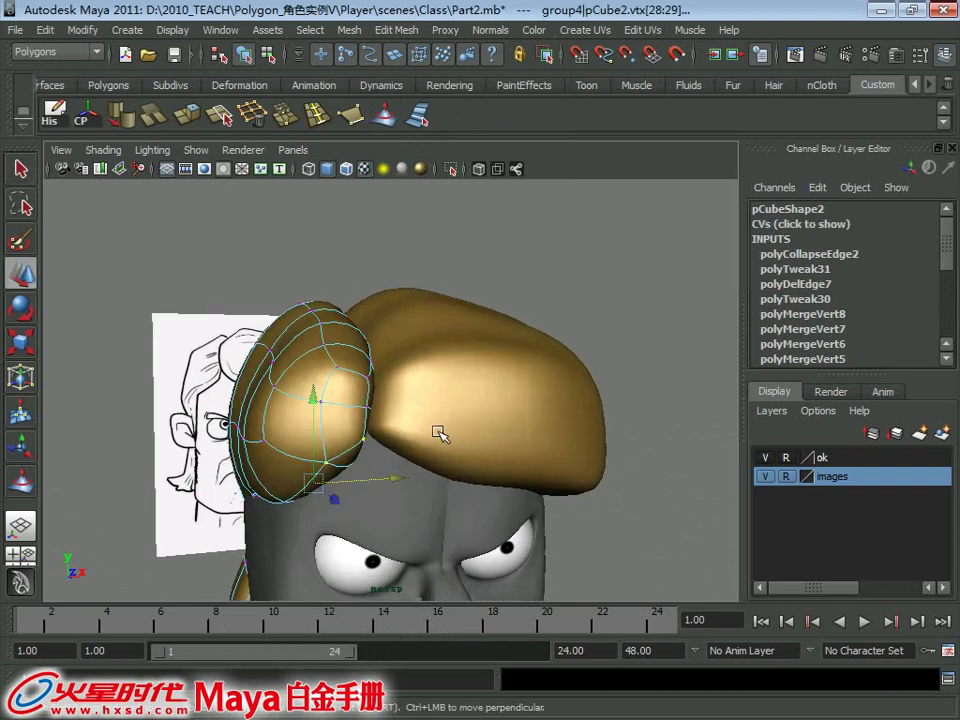
click(438, 432)
alt+drag(411, 386, 399, 360)
Collapse edge 138 near the parting of the right hair piece.
right_drag(401, 315, 393, 283)
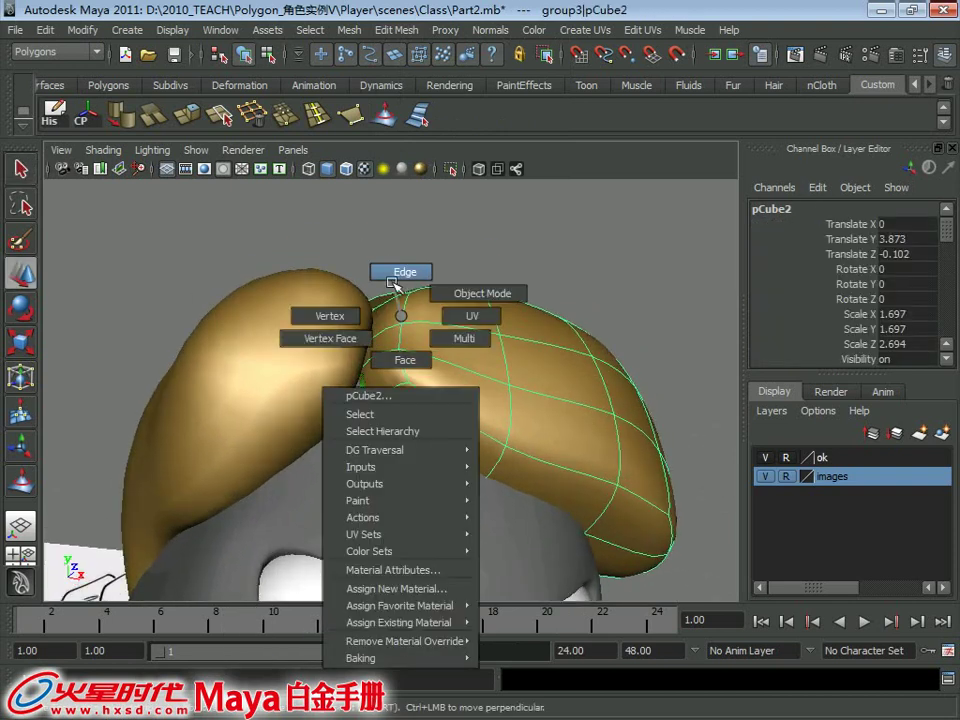
click(393, 283)
click(378, 365)
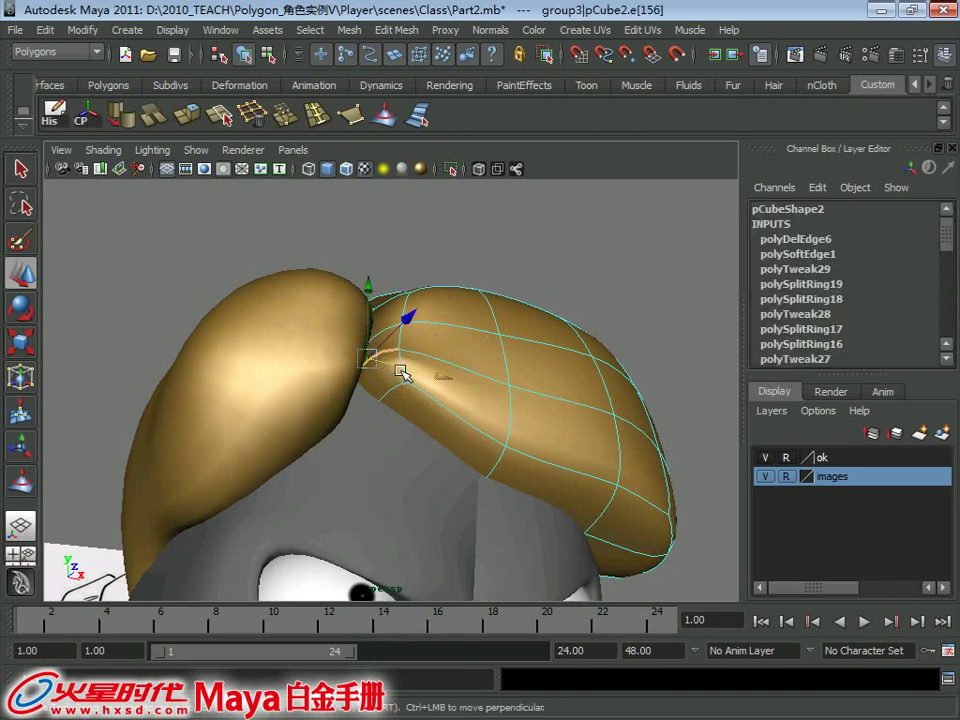
key(q)
click(400, 375)
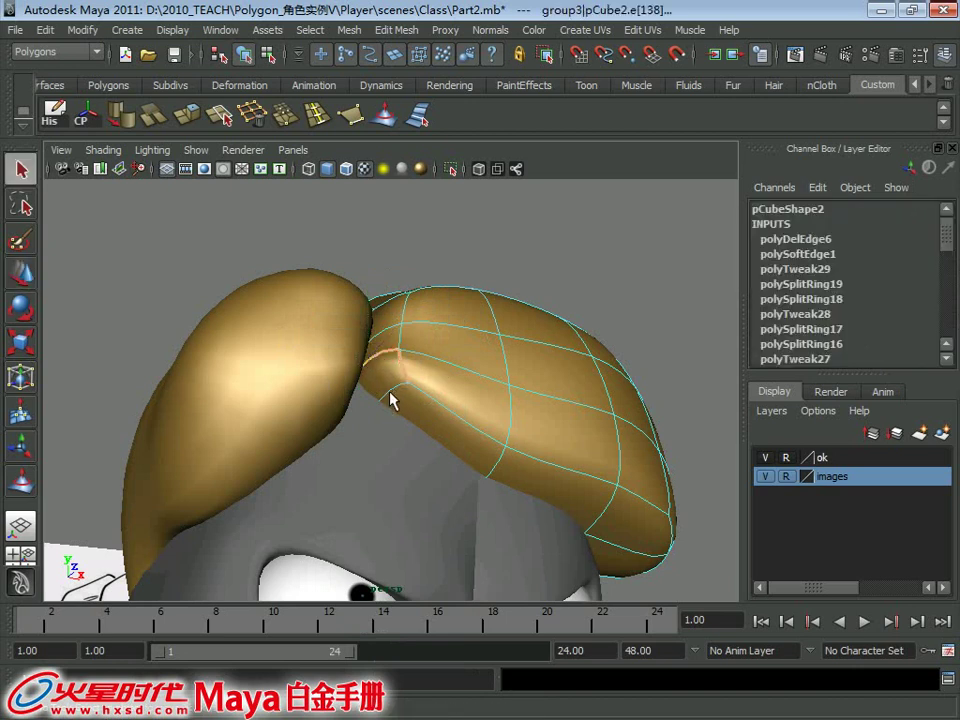
alt+drag(390, 400, 378, 415)
shift+right_drag(380, 420, 354, 439)
mouse_move(354, 439)
alt+mouse_down()
mouse_move(296, 435)
mouse_move(402, 375)
alt+mouse_up()
Try moving a nearby vertex, then undo both the collapse and the vertex move.
key(w)
right_drag(396, 315, 343, 317)
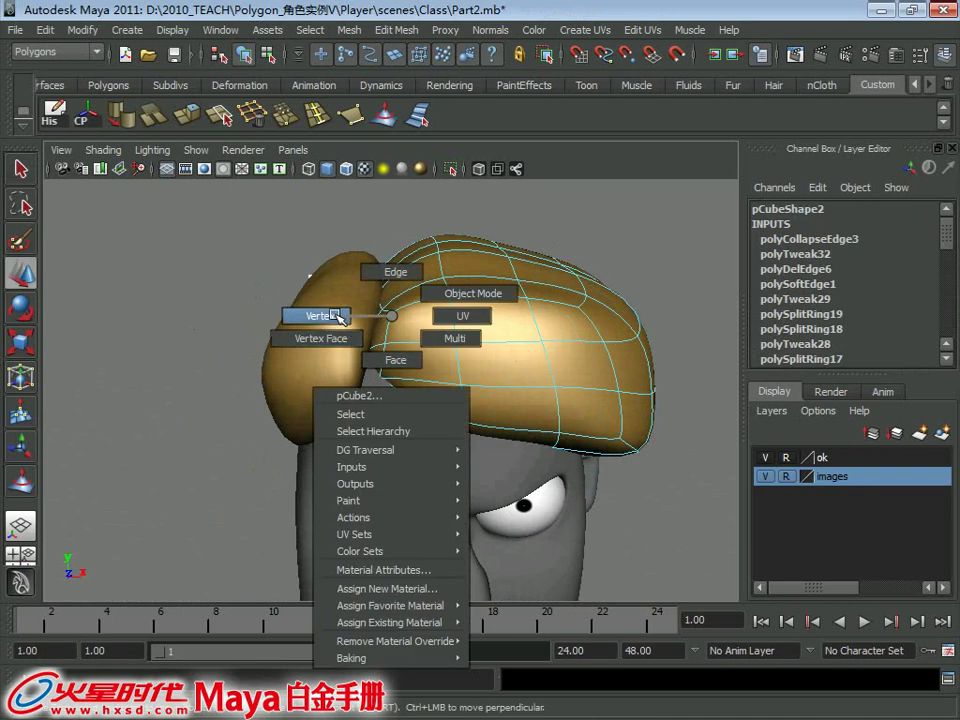
click(370, 380)
mouse_move(407, 380)
mouse_down()
mouse_move(349, 401)
mouse_move(439, 385)
mouse_move(422, 410)
mouse_up()
key(ctrl+z)
key(ctrl+z)
key(ctrl+z)
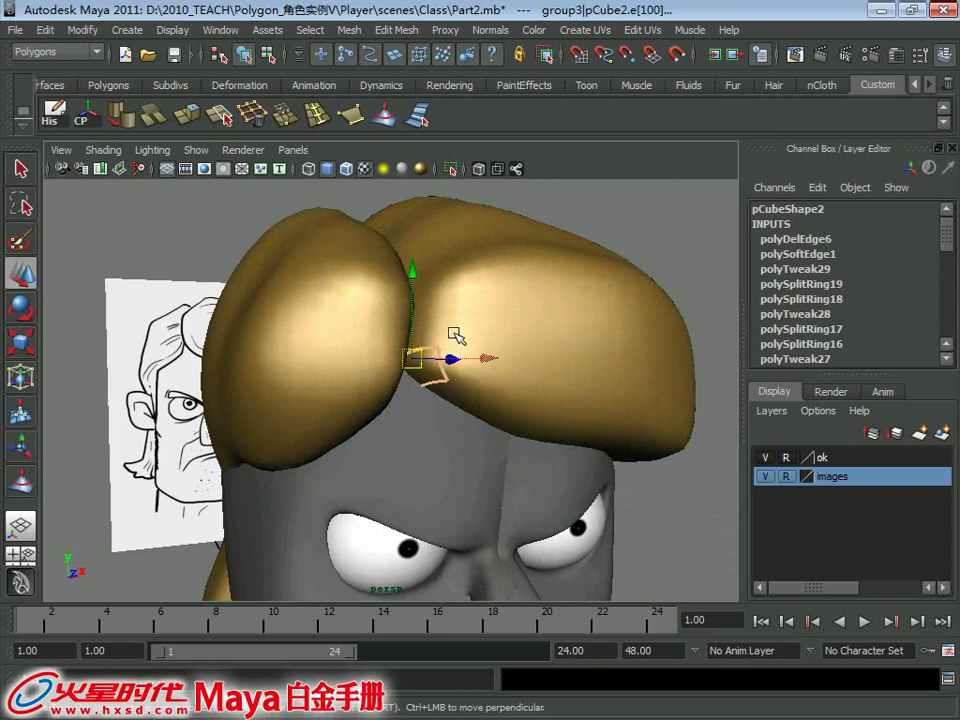
alt+drag(455, 335, 430, 362)
key(ctrl+z)
Collapse the parting edge again and pull vertex 55 sideways to hug the head.
mouse_move(431, 316)
right_down()
mouse_move(393, 313)
mouse_move(427, 276)
right_up()
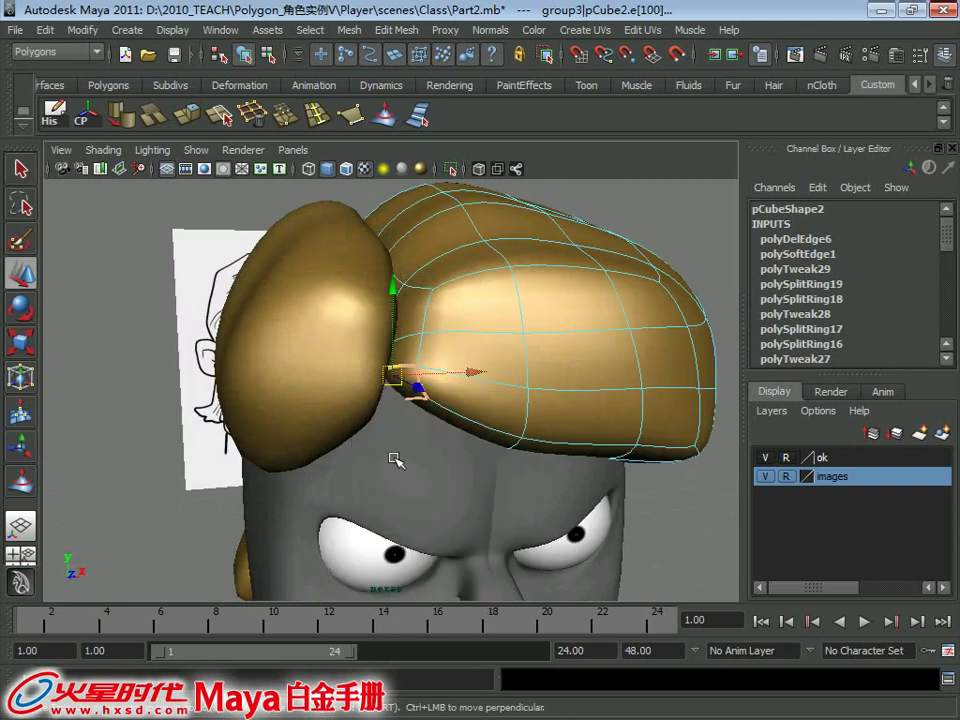
shift+right_drag(432, 380, 461, 381)
alt+drag(461, 381, 420, 356)
right_drag(419, 315, 357, 318)
click(390, 343)
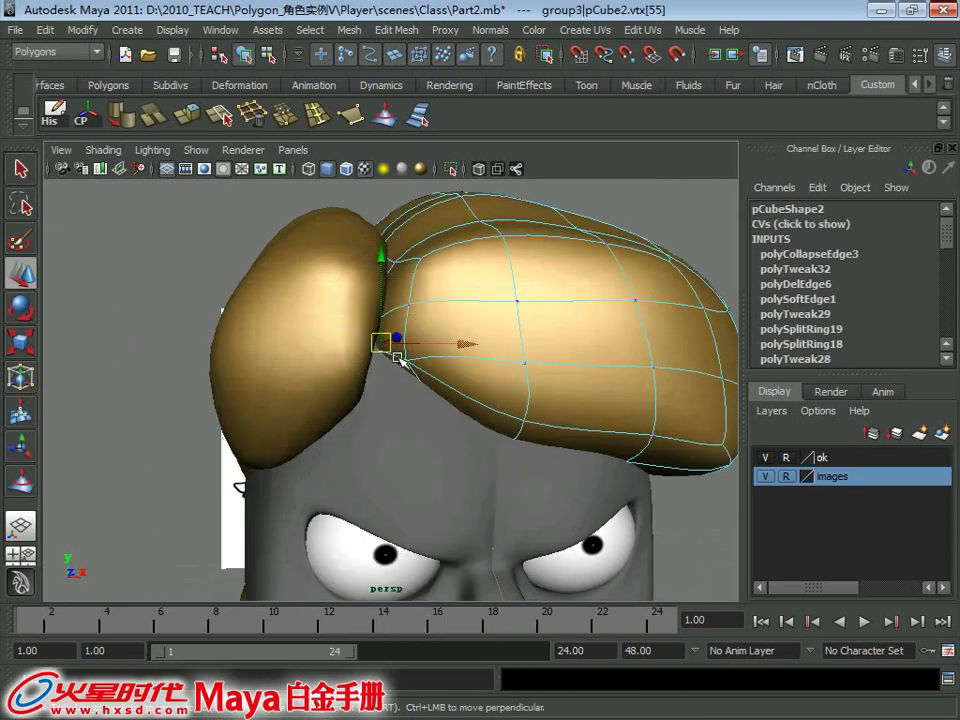
mouse_move(396, 349)
alt+mouse_down()
mouse_move(327, 386)
mouse_move(551, 332)
mouse_move(407, 347)
mouse_move(450, 310)
mouse_move(498, 288)
mouse_move(462, 374)
alt+mouse_up()
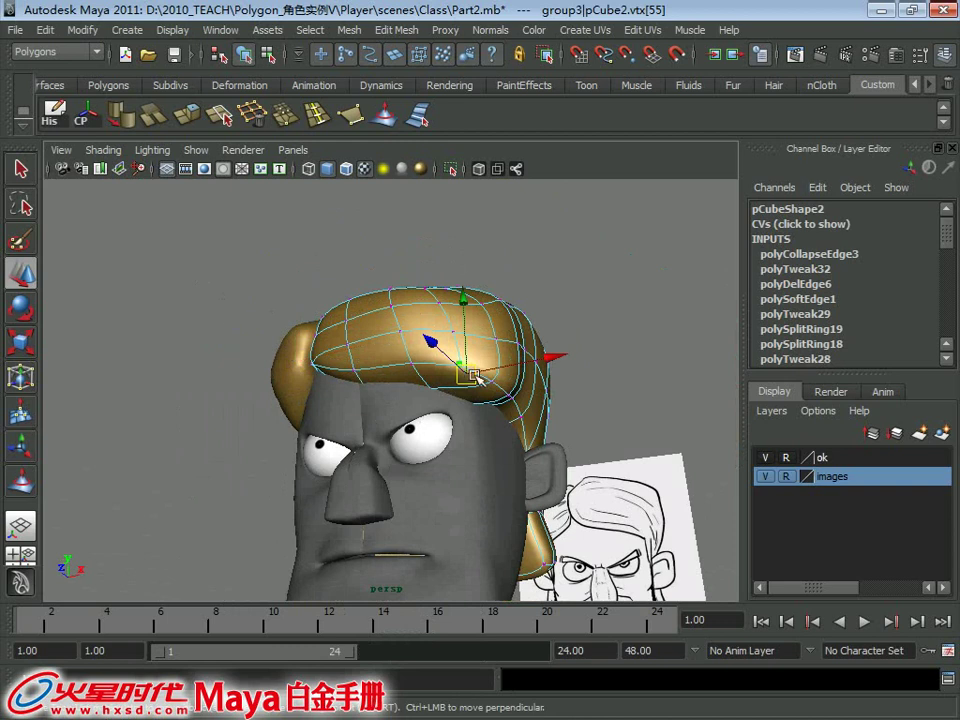
alt+drag(527, 352, 574, 336)
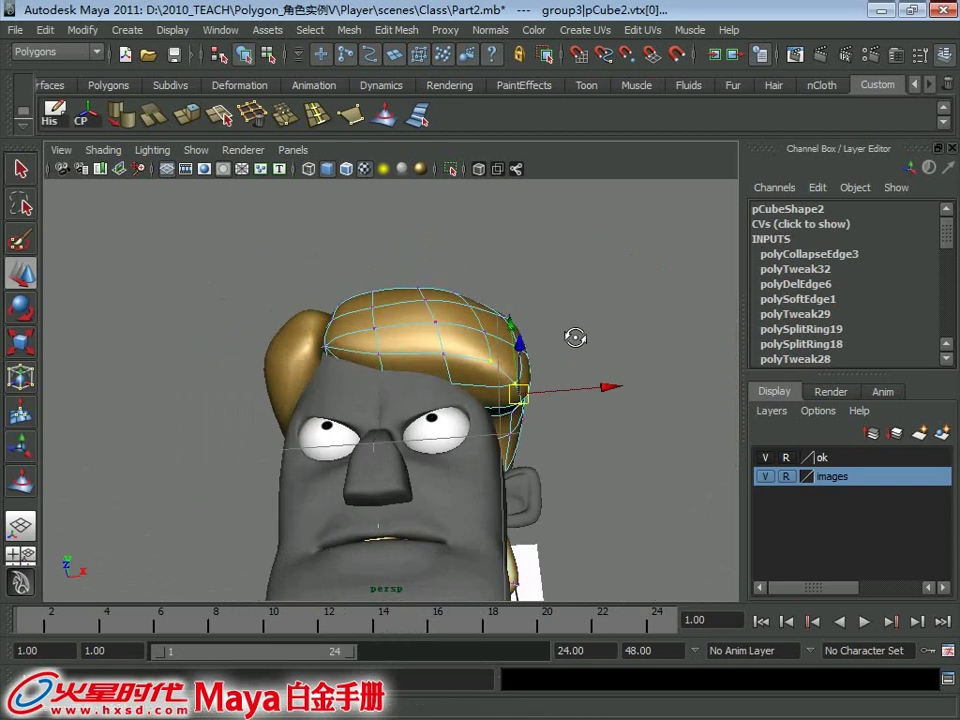
mouse_move(619, 381)
mouse_down()
mouse_move(583, 388)
mouse_move(536, 442)
mouse_move(259, 397)
mouse_move(553, 407)
mouse_move(357, 406)
mouse_move(467, 418)
mouse_move(381, 381)
mouse_move(328, 376)
mouse_move(261, 392)
mouse_move(422, 347)
mouse_move(386, 311)
mouse_move(338, 403)
mouse_up()
click(422, 347)
Select both hair pieces together, briefly checking a face at the top of the left lock.
key(q)
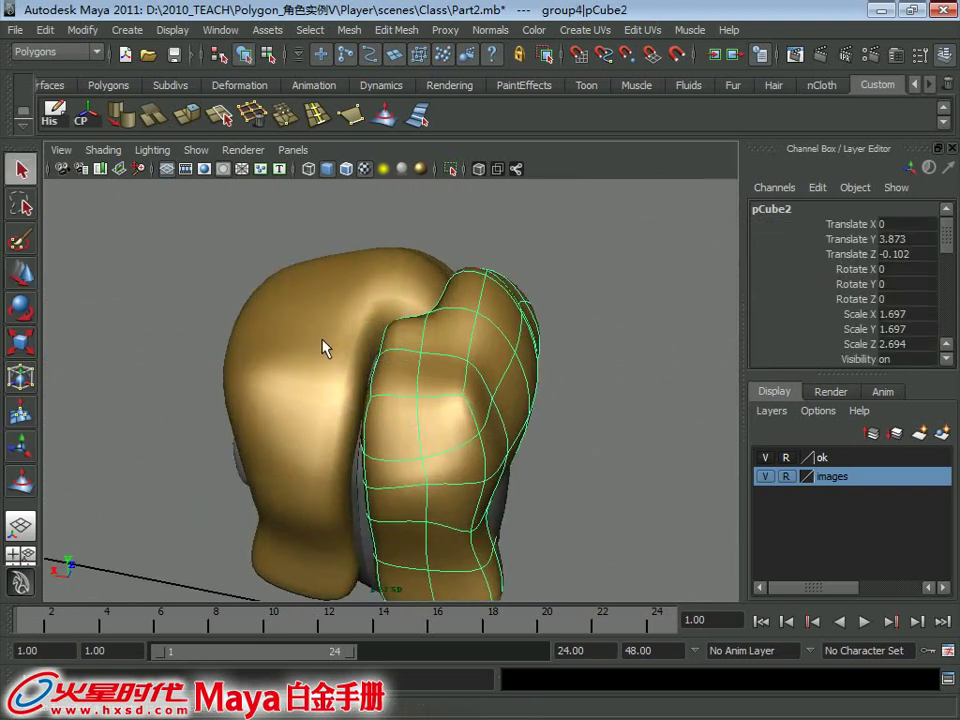
click(326, 347)
mouse_move(326, 347)
alt+mouse_down()
mouse_move(426, 349)
mouse_move(433, 443)
alt+mouse_up()
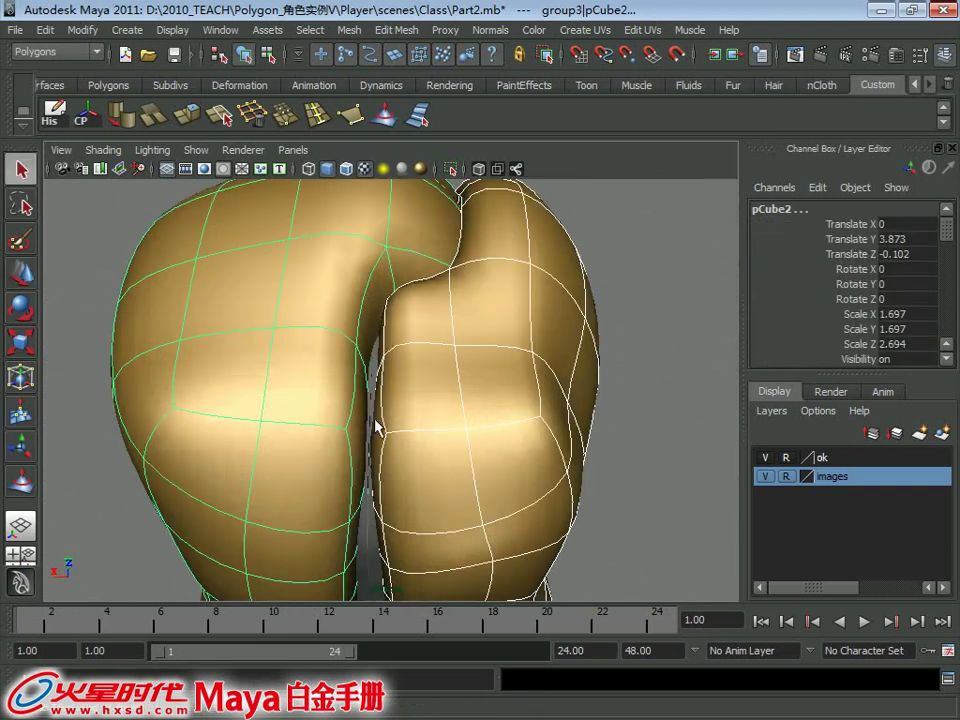
right_drag(390, 407, 390, 360)
mouse_move(392, 418)
alt+mouse_down()
mouse_move(386, 381)
mouse_move(407, 364)
mouse_move(386, 231)
alt+mouse_up()
click(407, 364)
right_drag(386, 231, 388, 270)
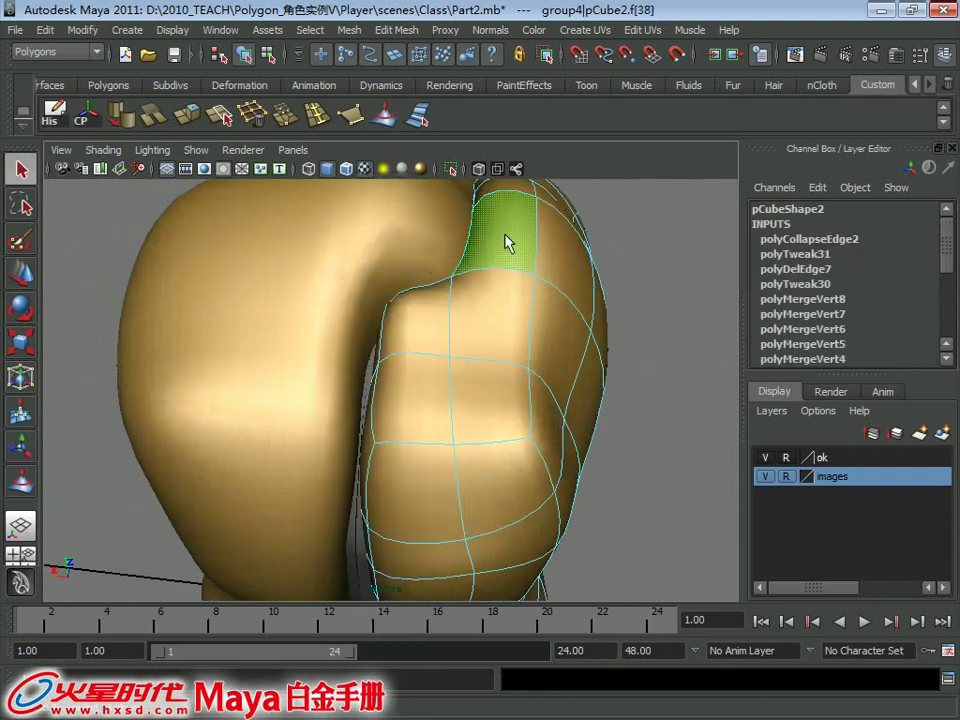
right_drag(508, 238, 544, 204)
mouse_move(364, 244)
alt+mouse_down()
mouse_move(399, 242)
mouse_move(436, 273)
alt+mouse_up()
Toggle smooth preview off and on, then combine both hair pieces into polySurface1.
key(1)
key(3)
click(349, 30)
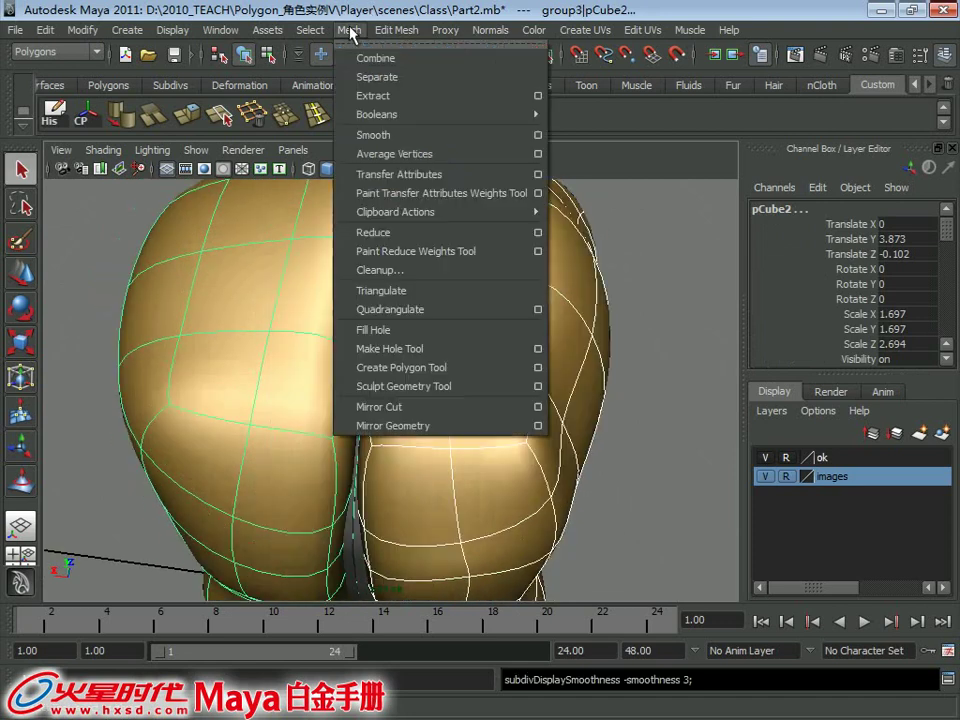
click(372, 58)
Delete two faces inside the crease of the combined hair mesh.
scroll(482, 388, up, 5)
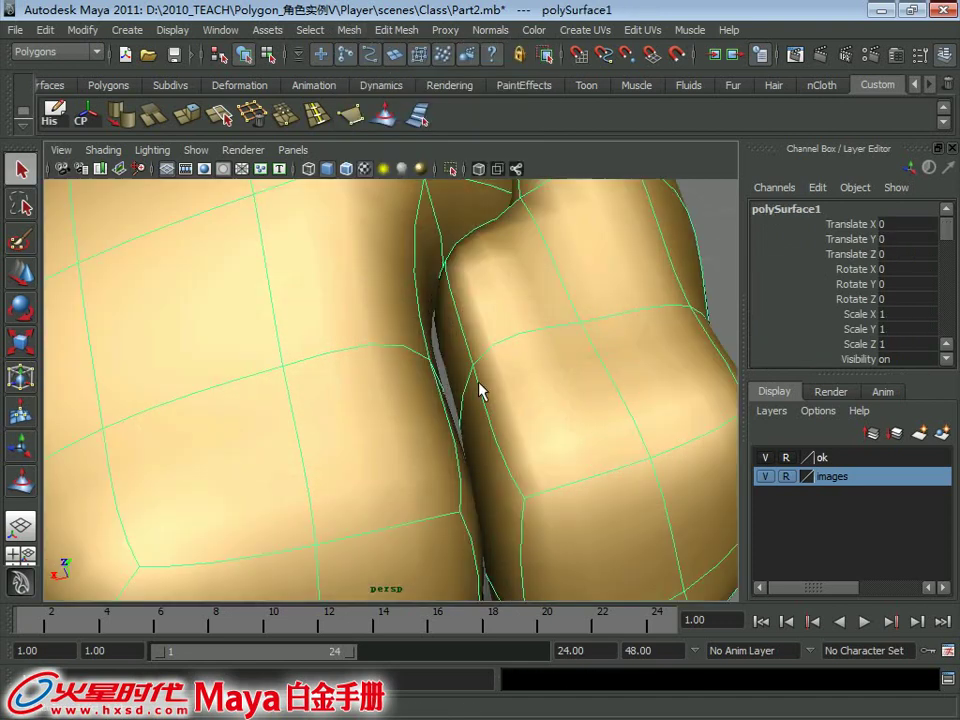
right_drag(443, 326, 453, 364)
click(452, 362)
mouse_move(452, 362)
alt+mouse_down()
mouse_move(435, 332)
mouse_move(392, 313)
mouse_move(407, 385)
alt+mouse_up()
key(Delete)
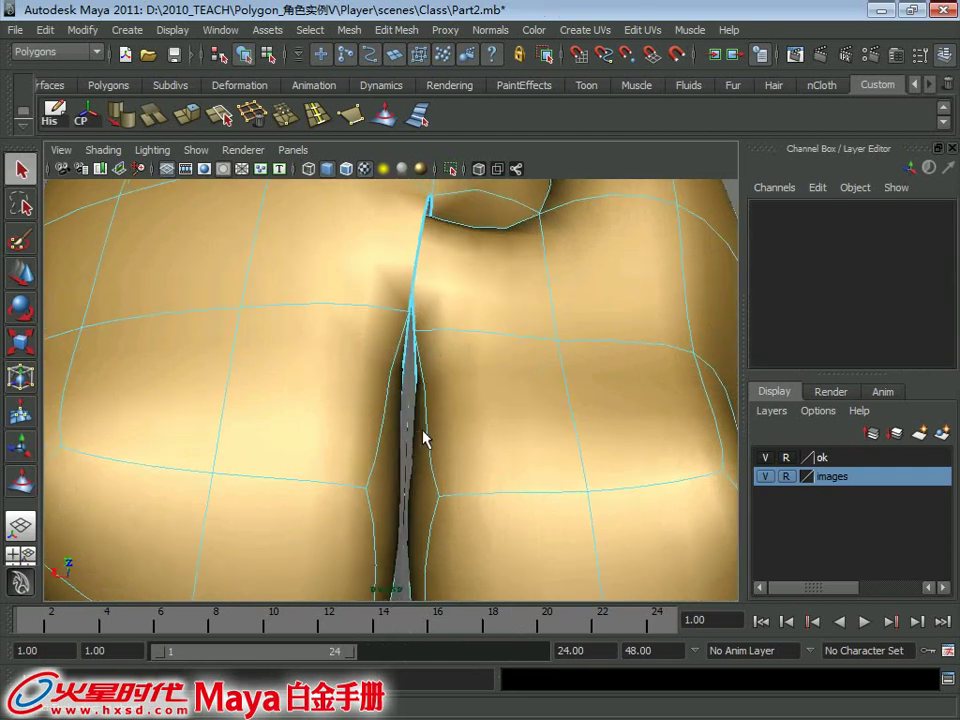
click(400, 495)
key(Delete)
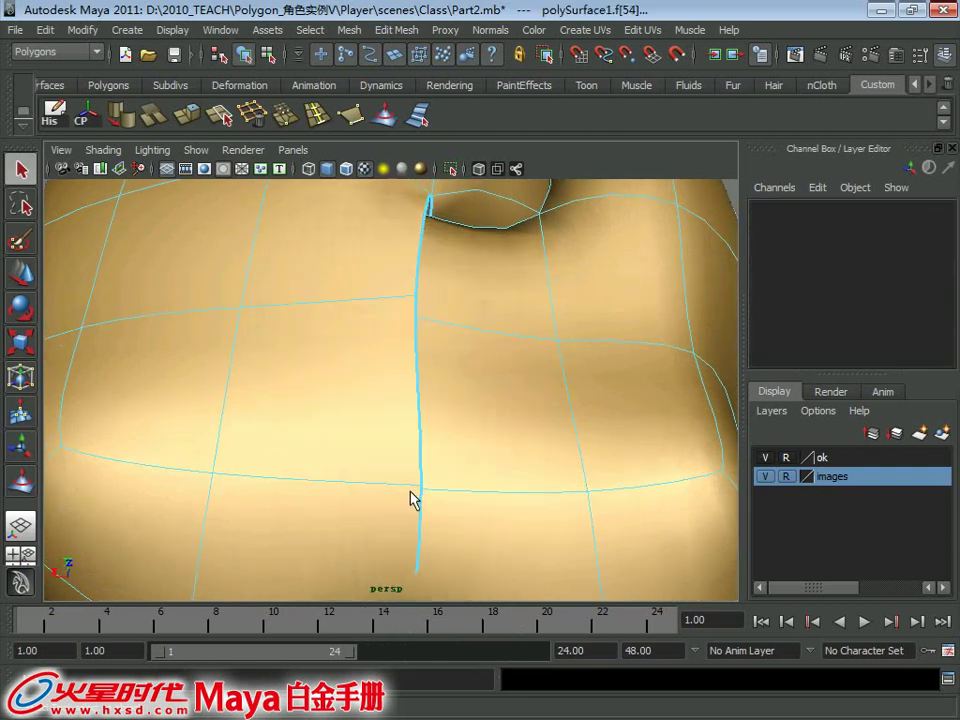
Select more crease faces at the back of the strand, then clear the selection.
mouse_move(410, 497)
alt+mouse_down()
mouse_move(439, 491)
mouse_move(407, 325)
mouse_move(396, 317)
alt+mouse_up()
click(410, 350)
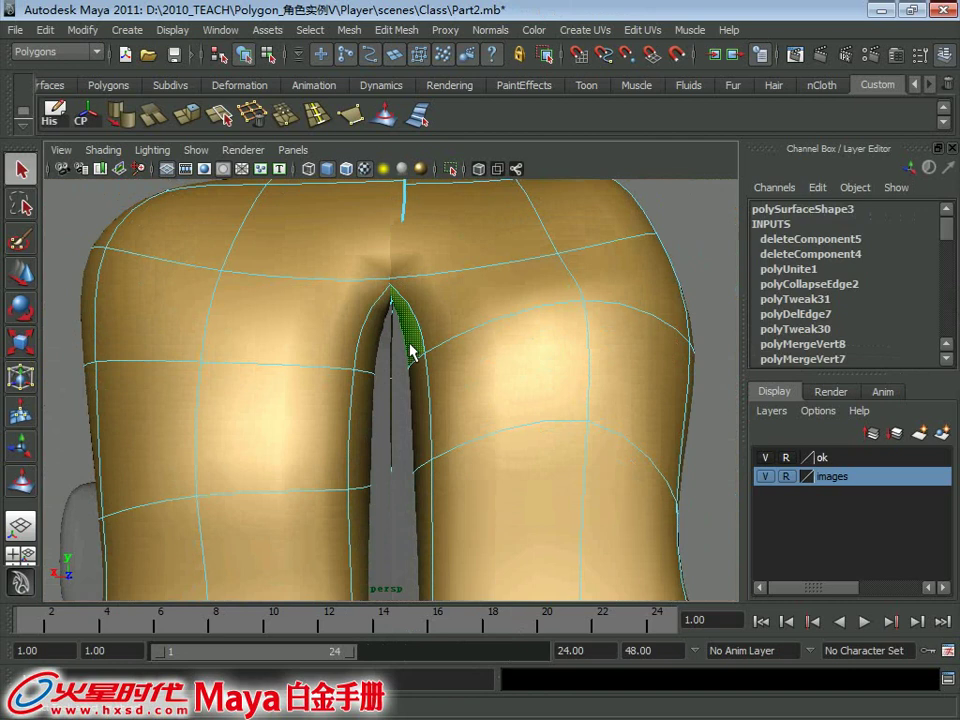
scroll(420, 455, up, 2)
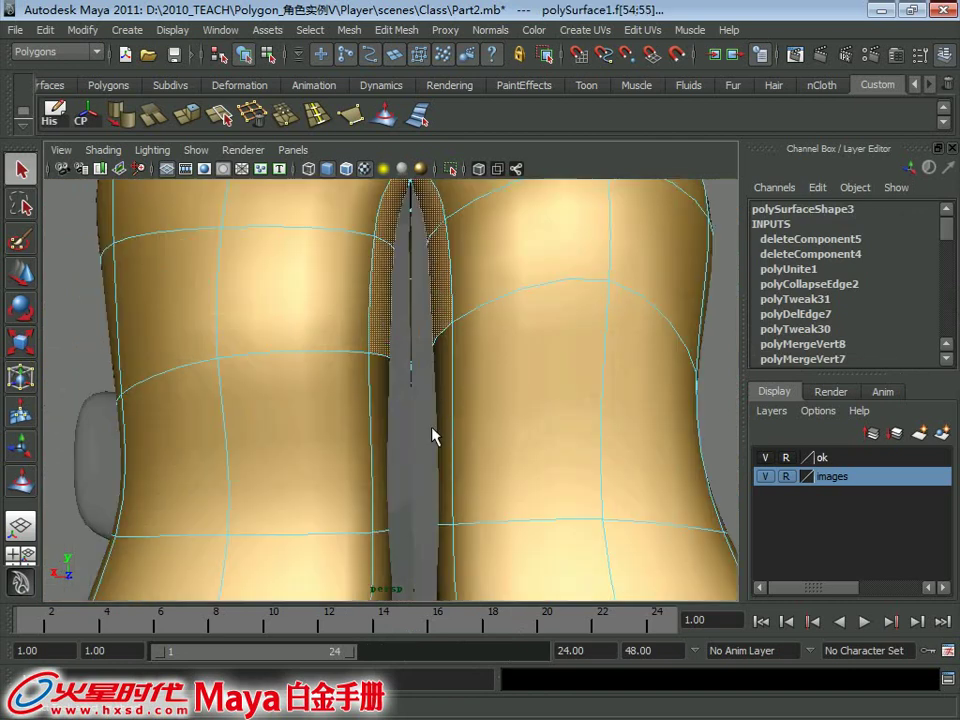
shift+click(372, 451)
alt+middle_drag(379, 444, 432, 431)
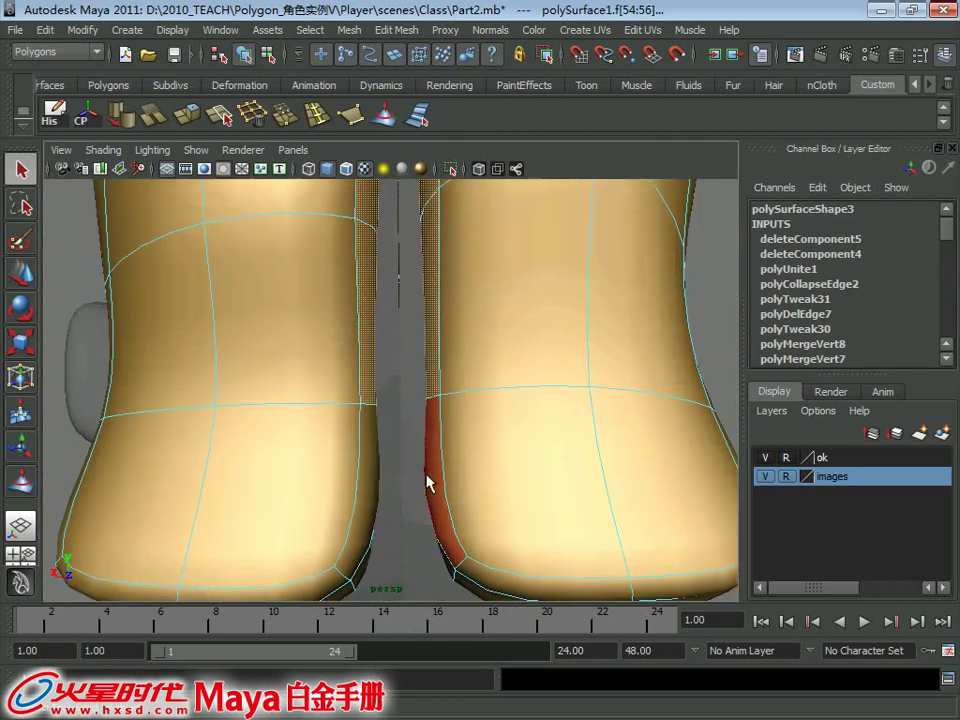
click(388, 502)
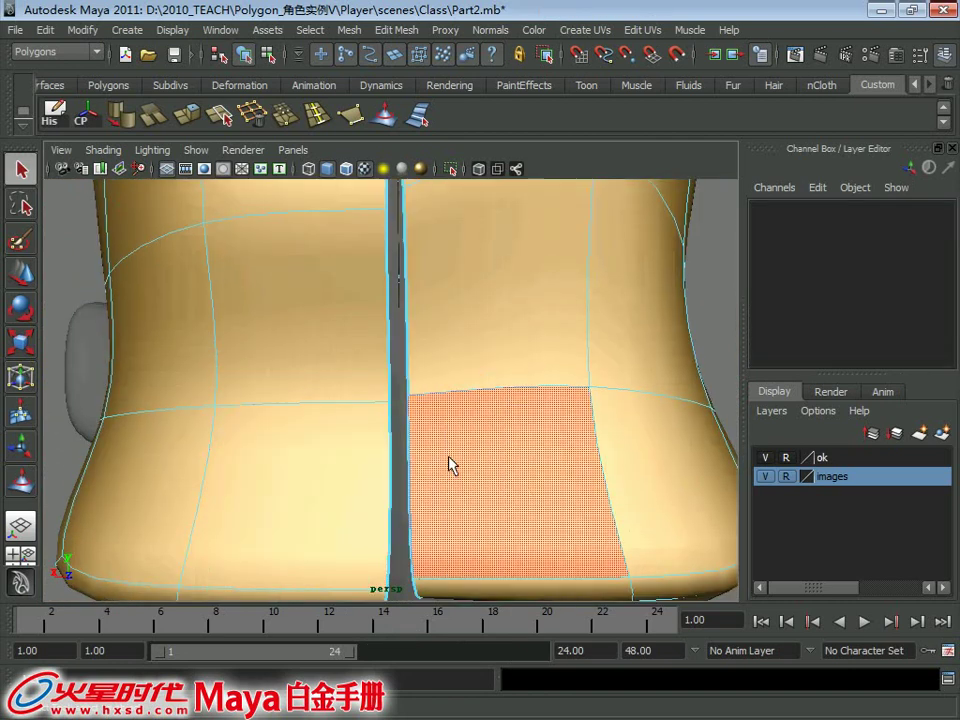
alt+right_drag(452, 465, 302, 314)
mouse_move(302, 314)
alt+mouse_down()
mouse_move(289, 375)
mouse_move(384, 420)
mouse_move(371, 375)
alt+mouse_up()
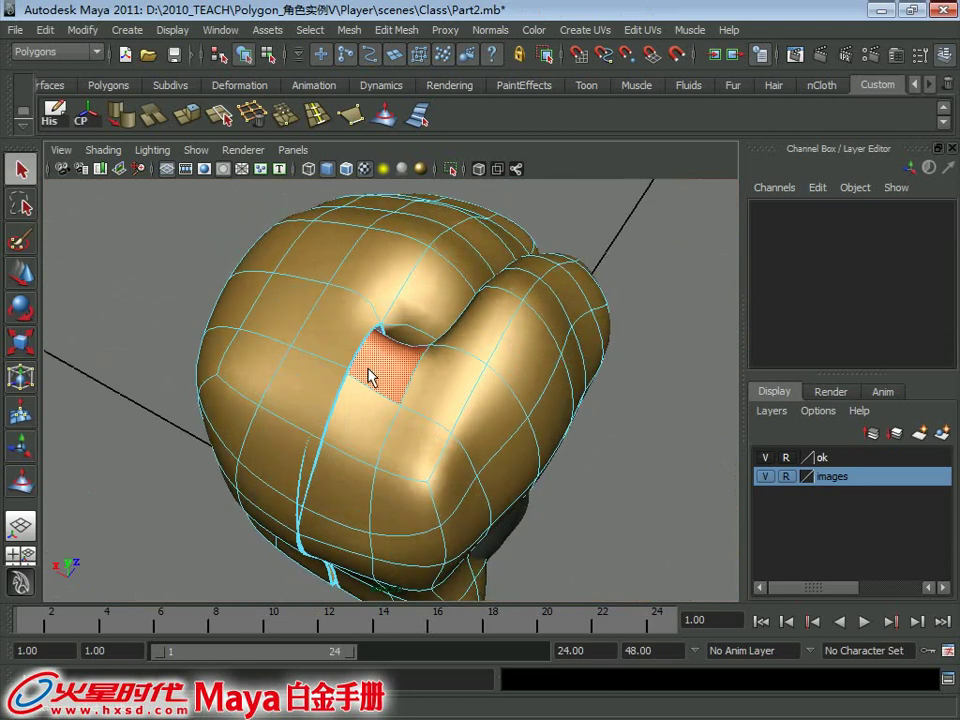
With X-Ray on, undo the last deletion and merge a vertex pair at the split.
mouse_move(368, 316)
right_down()
mouse_move(327, 358)
mouse_move(275, 316)
right_up()
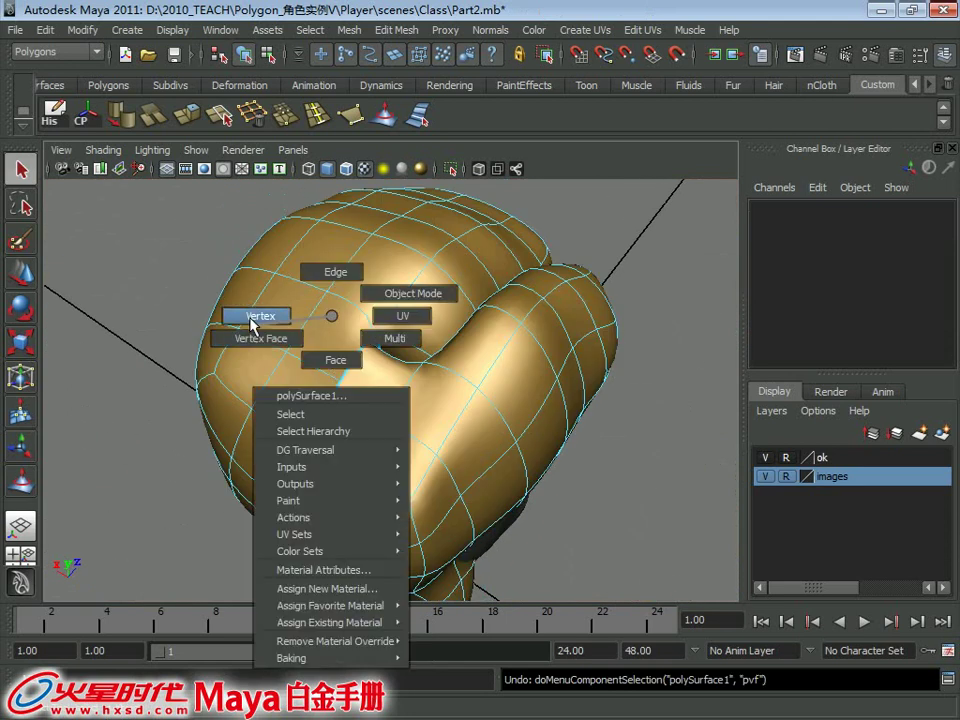
click(349, 409)
alt+drag(349, 409, 455, 211)
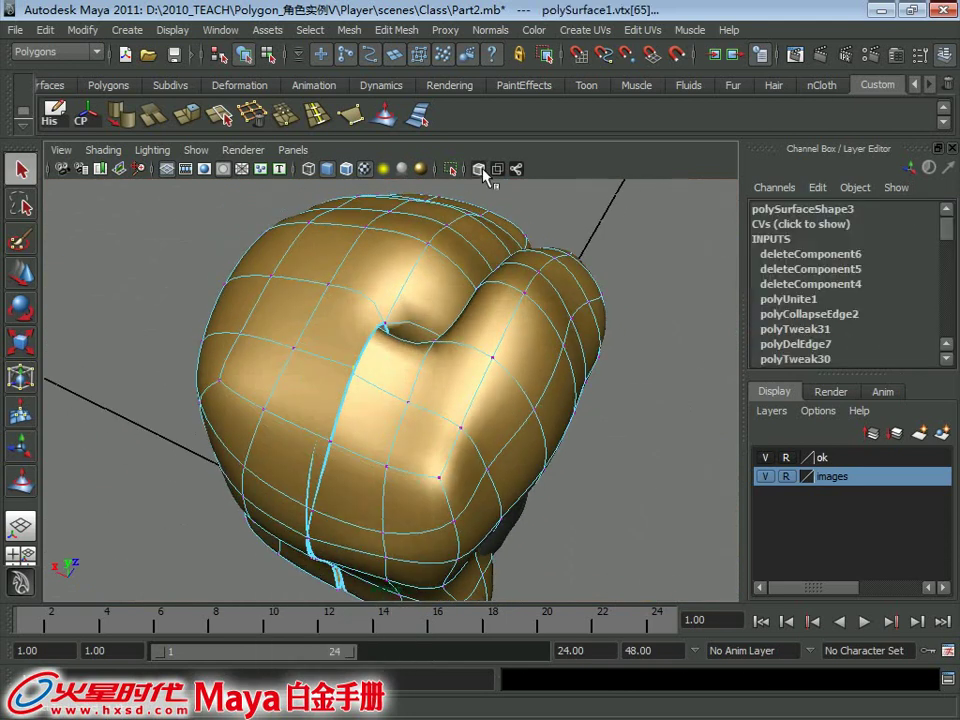
click(483, 175)
mouse_move(416, 386)
alt+mouse_down()
mouse_move(350, 140)
mouse_move(313, 336)
mouse_move(355, 265)
mouse_move(405, 279)
alt+mouse_up()
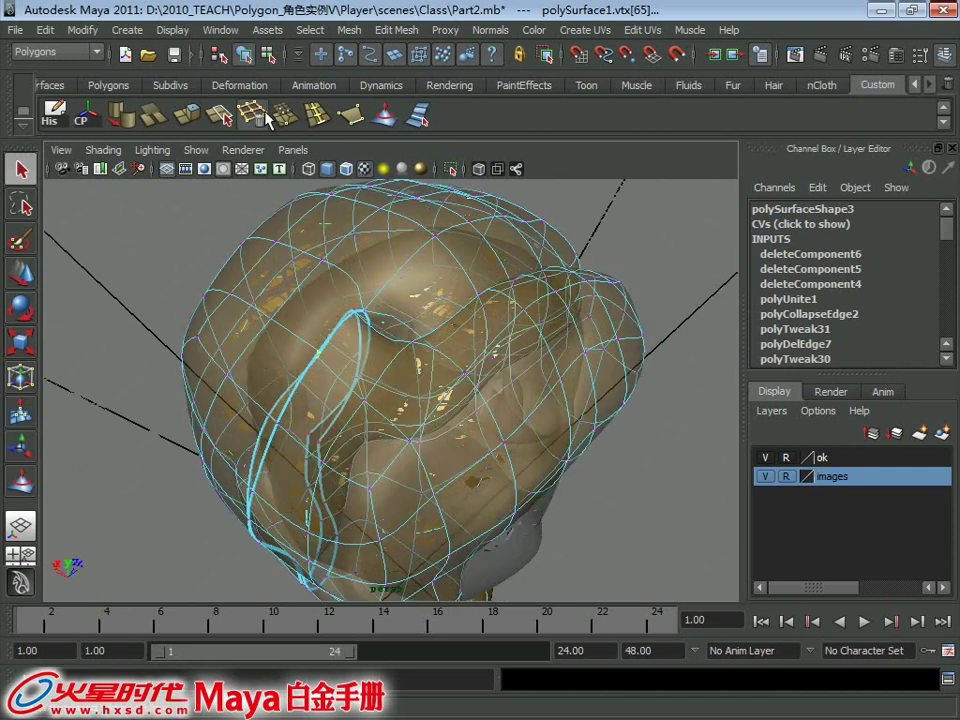
key(ctrl+z)
key(ctrl+z)
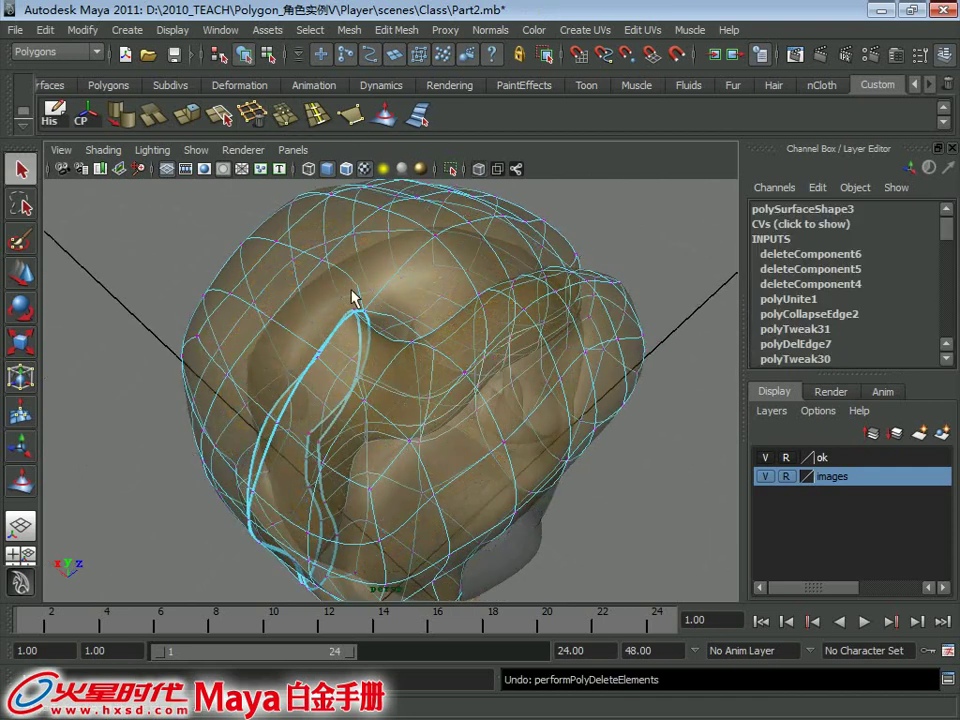
alt+drag(352, 295, 343, 332)
mouse_move(336, 379)
mouse_down()
mouse_move(379, 413)
mouse_move(330, 405)
mouse_up()
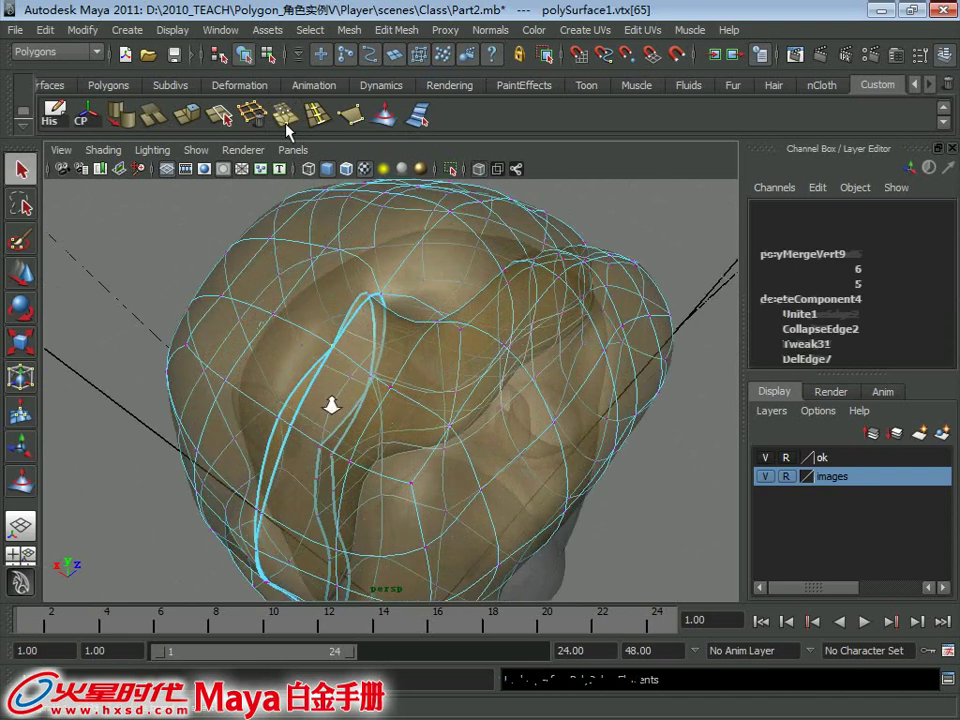
Undo the vertex merge and inspect the hair front with X-Ray turned off.
key(ctrl+z)
mouse_move(306, 489)
alt+mouse_down()
mouse_move(324, 369)
mouse_move(253, 403)
alt+mouse_up()
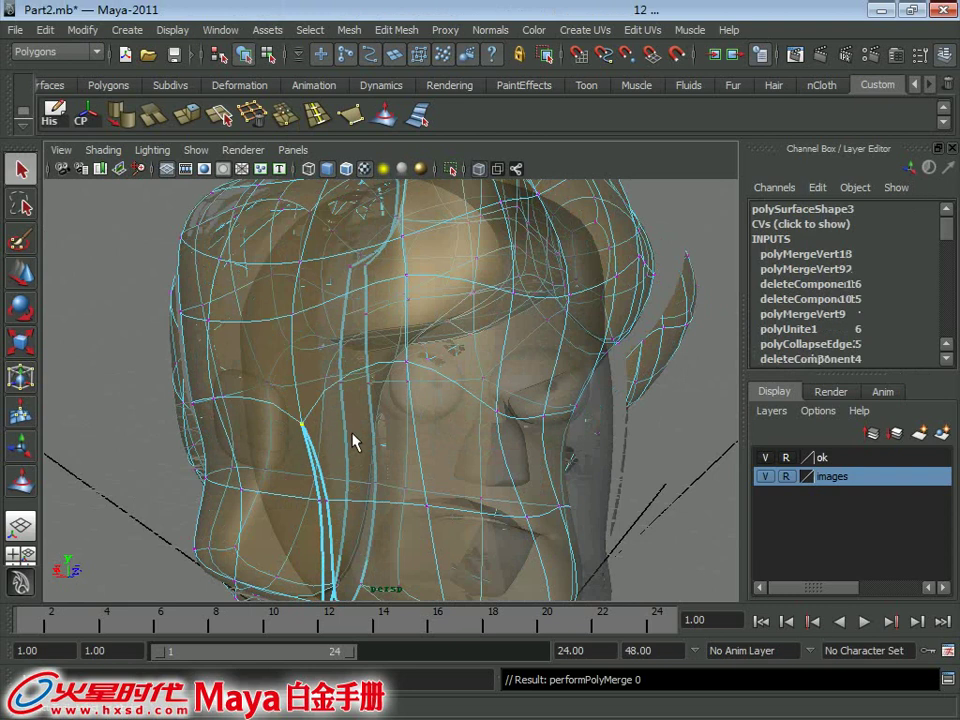
alt+drag(352, 433, 326, 376)
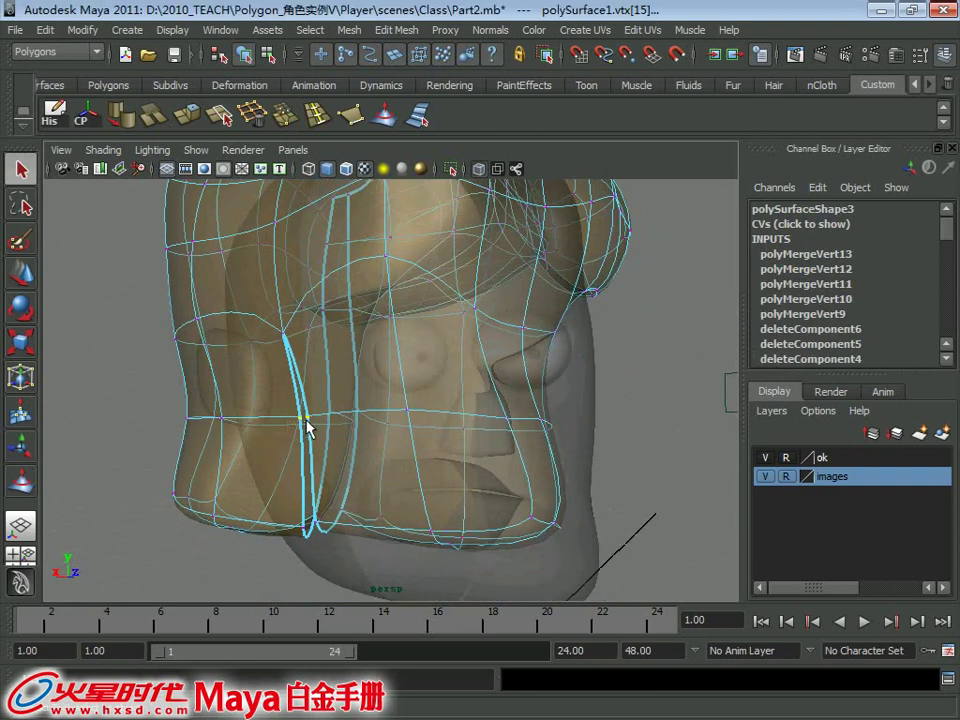
mouse_move(311, 429)
alt+mouse_down()
mouse_move(379, 390)
mouse_move(396, 461)
alt+mouse_up()
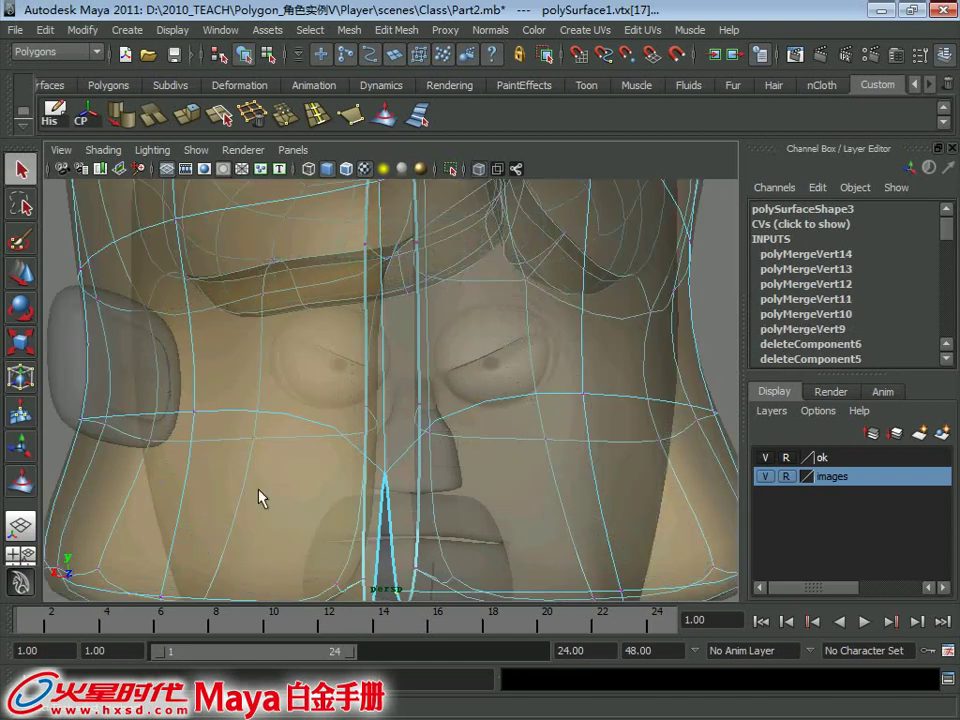
alt+middle_drag(259, 497, 309, 324)
alt+right_drag(309, 324, 400, 385)
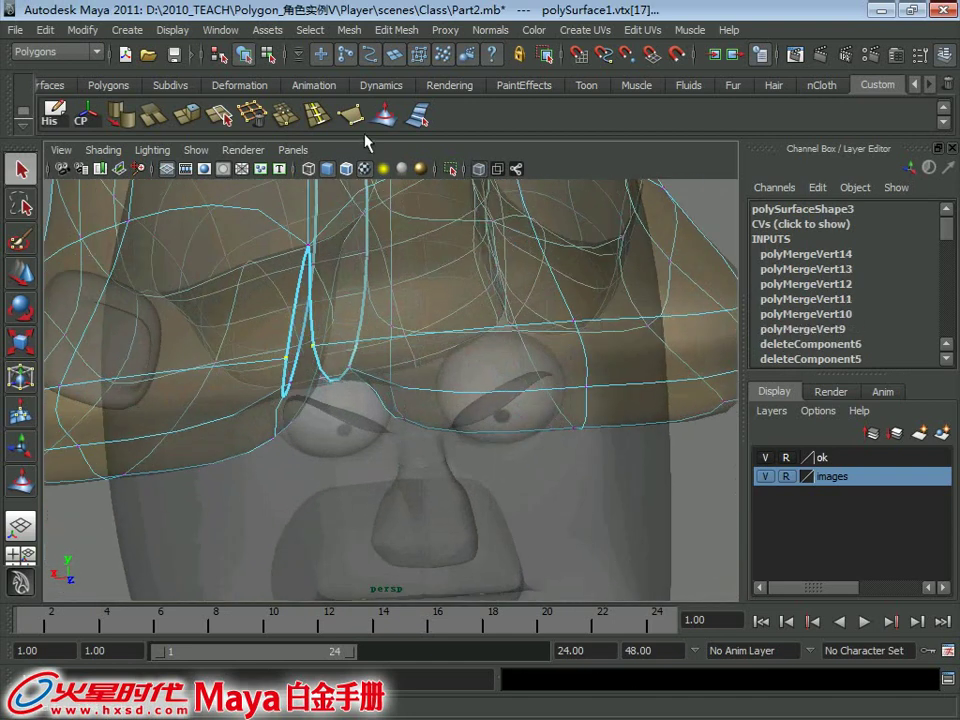
click(479, 169)
mouse_move(382, 379)
alt+mouse_down()
mouse_move(332, 300)
mouse_move(316, 293)
mouse_move(340, 302)
alt+mouse_up()
mouse_move(272, 362)
alt+mouse_down()
mouse_move(411, 400)
mouse_move(138, 384)
mouse_move(454, 321)
mouse_move(446, 321)
alt+mouse_up()
mouse_move(446, 321)
alt+right_down()
mouse_move(399, 317)
mouse_move(401, 347)
mouse_move(369, 386)
alt+right_up()
Turn X-Ray back on, select a vertex on the front strand, and check the hair in three-quarter view.
click(496, 168)
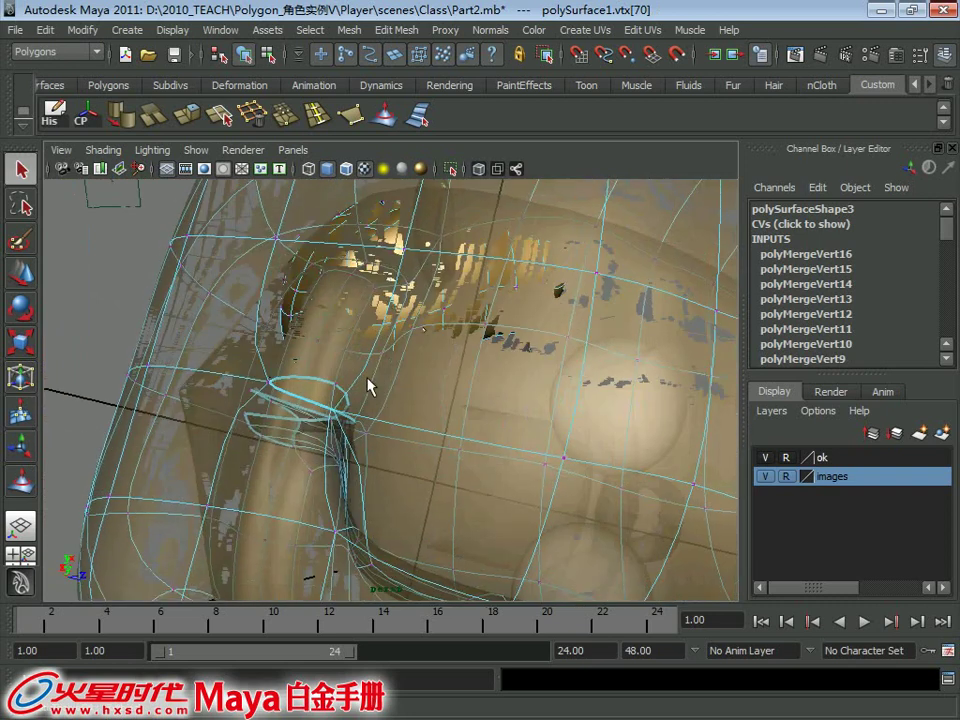
mouse_move(336, 382)
alt+mouse_down()
mouse_move(279, 321)
mouse_move(354, 407)
alt+mouse_up()
click(354, 407)
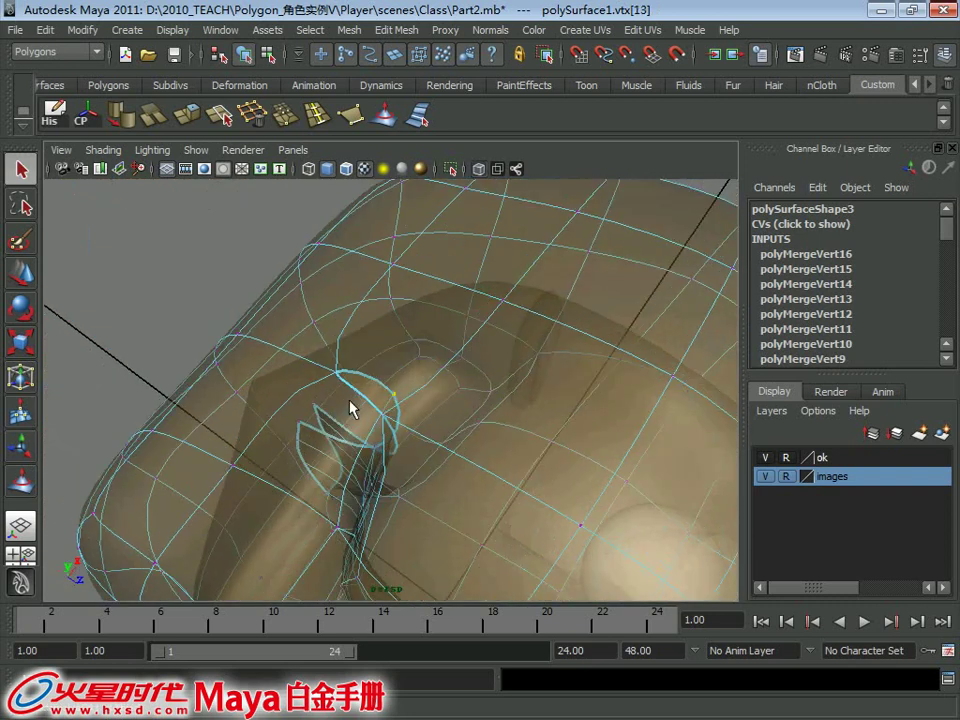
alt+right_drag(354, 407, 313, 386)
mouse_move(313, 386)
alt+mouse_down()
mouse_move(303, 376)
mouse_move(364, 375)
mouse_move(332, 332)
mouse_move(368, 332)
mouse_move(426, 302)
mouse_move(332, 392)
mouse_move(363, 356)
alt+mouse_up()
mouse_move(363, 356)
alt+right_down()
mouse_move(294, 358)
mouse_move(341, 349)
alt+right_up()
alt+drag(341, 349, 392, 268)
alt+right_drag(392, 268, 257, 297)
mouse_move(257, 297)
alt+mouse_down()
mouse_move(454, 300)
mouse_move(468, 280)
alt+mouse_up()
Make the hair opaque again and select the face inside the hole at the front.
click(480, 172)
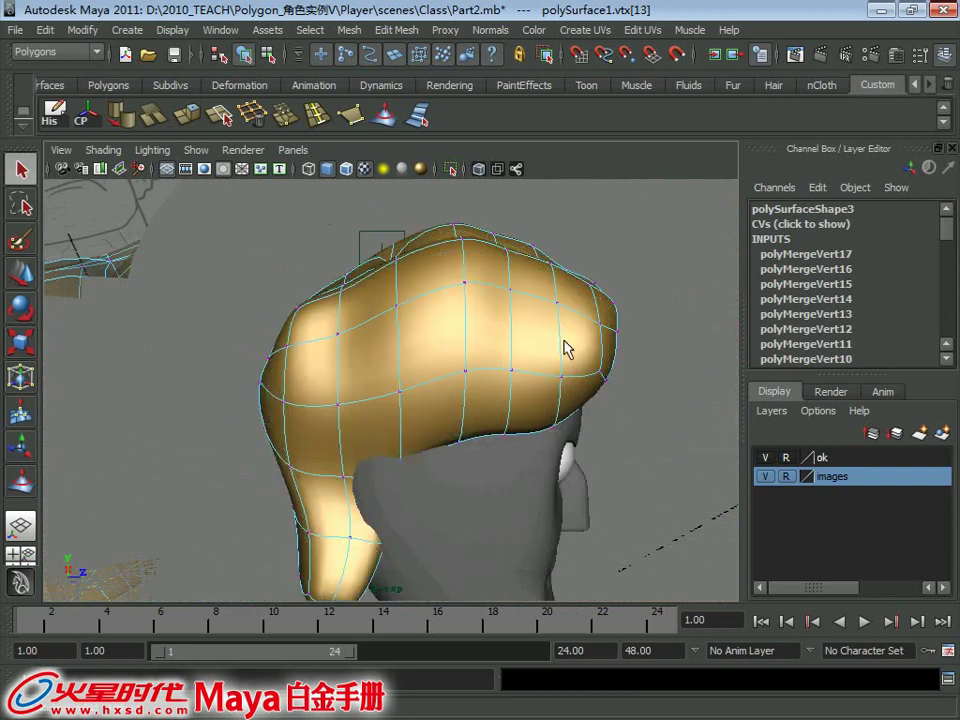
mouse_move(564, 347)
alt+mouse_down()
mouse_move(422, 390)
mouse_move(536, 428)
mouse_move(491, 422)
alt+mouse_up()
alt+right_drag(491, 422, 429, 454)
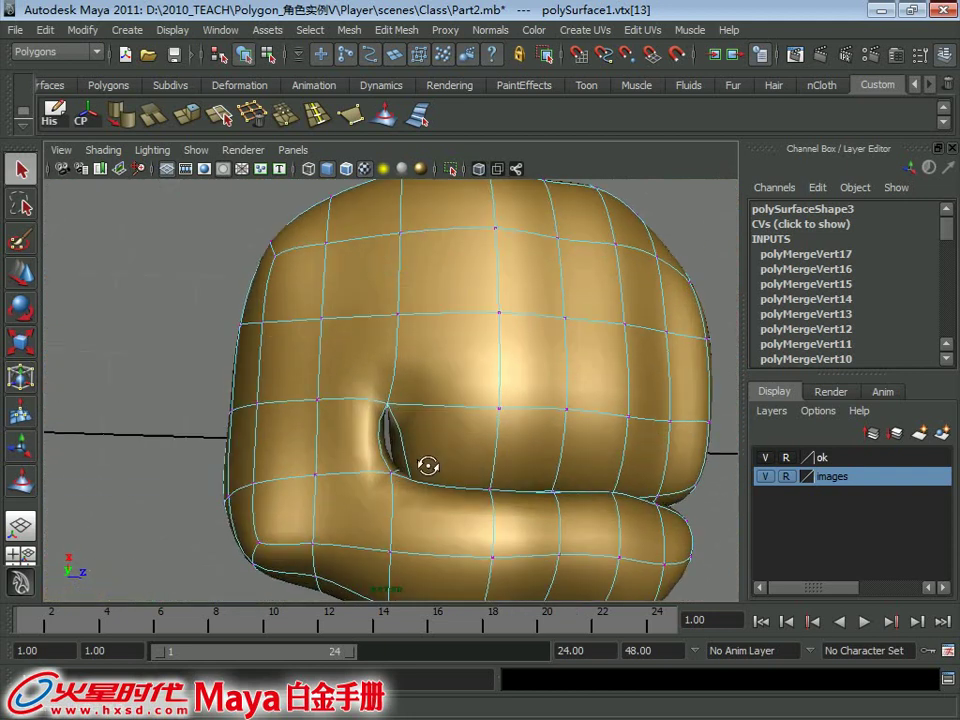
alt+drag(429, 454, 289, 465)
mouse_move(289, 465)
alt+right_down()
mouse_move(439, 452)
mouse_move(428, 428)
alt+right_up()
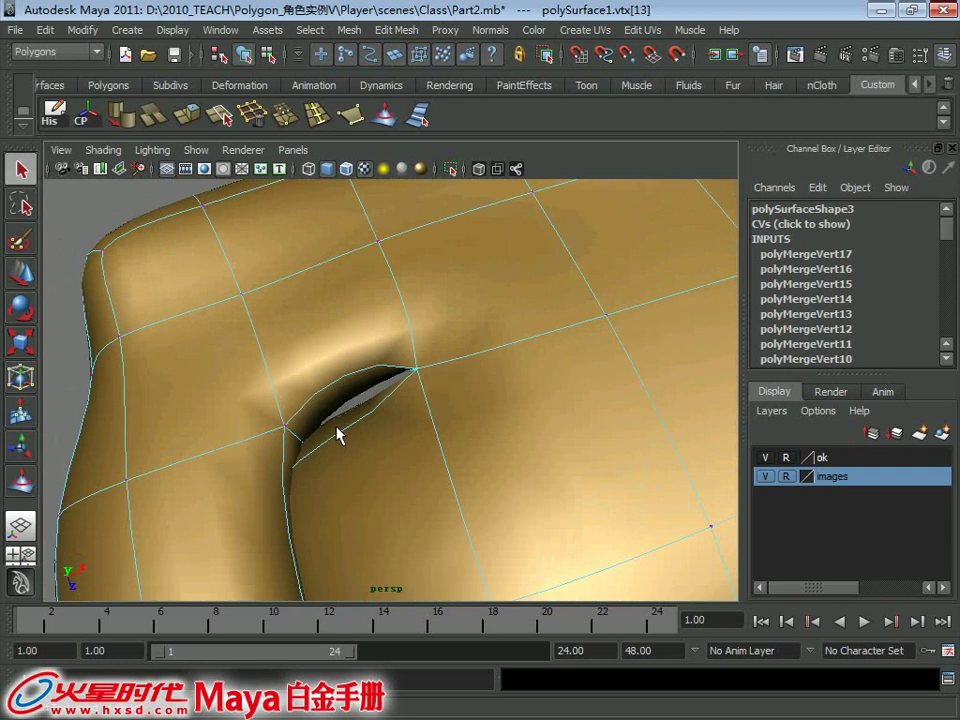
right_drag(336, 315, 340, 440)
right_drag(340, 368, 343, 424)
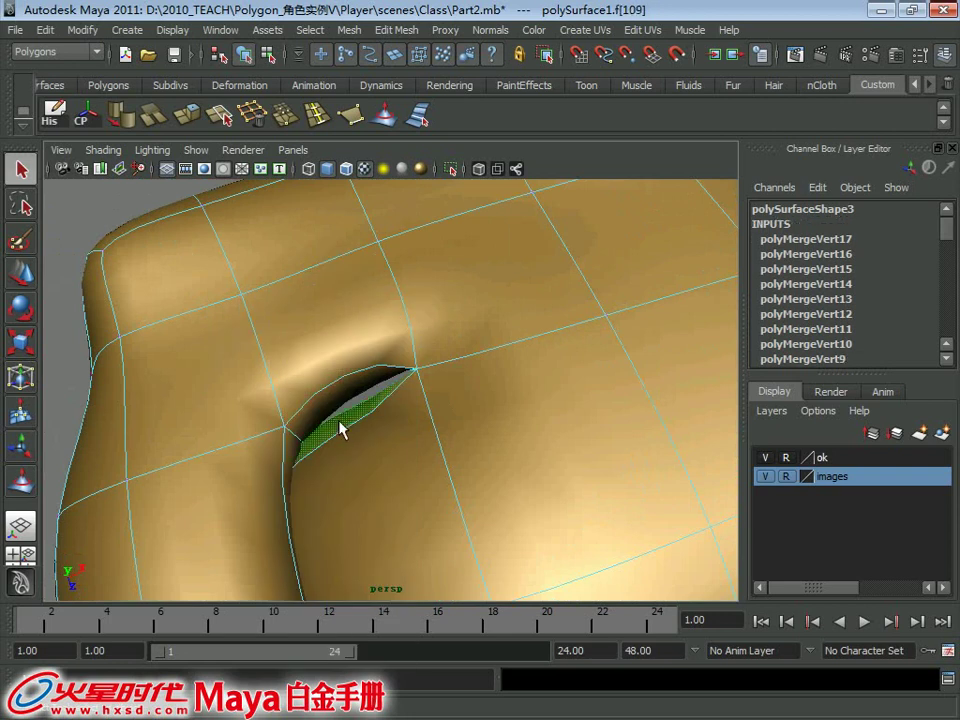
click(340, 432)
Hide the ok layer's head so only the hair is visible.
mouse_move(340, 432)
alt+mouse_down()
mouse_move(223, 450)
mouse_move(287, 418)
alt+mouse_up()
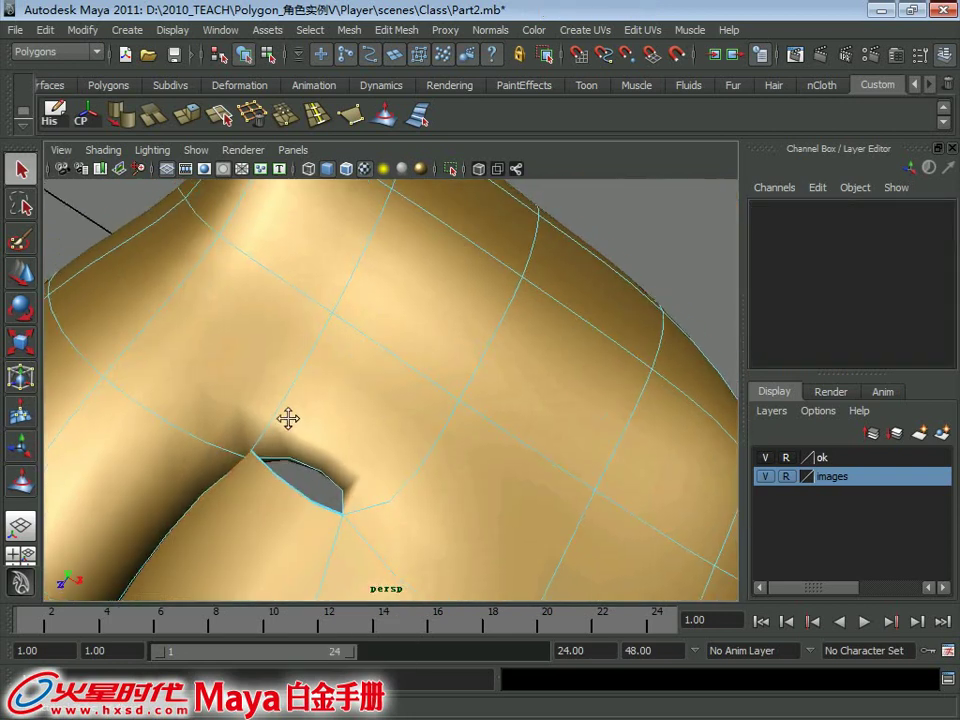
mouse_move(287, 418)
alt+right_down()
mouse_move(298, 373)
mouse_move(365, 375)
alt+right_up()
alt+drag(365, 375, 429, 313)
right_drag(429, 313, 495, 300)
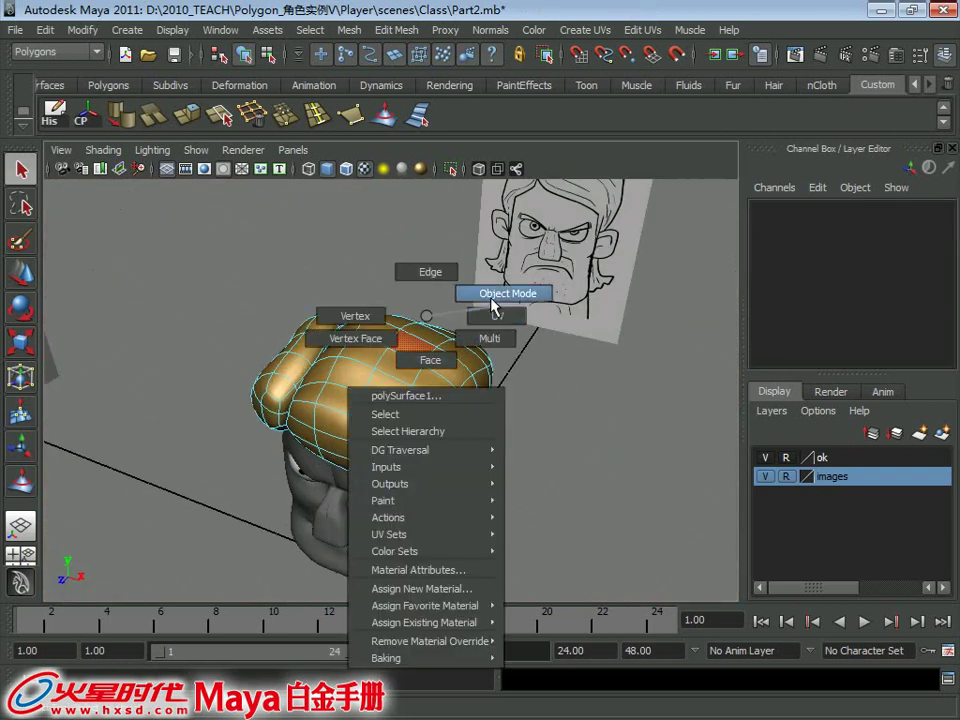
click(768, 460)
Delete a stray face in the gap between hair strands.
alt+drag(420, 380, 478, 371)
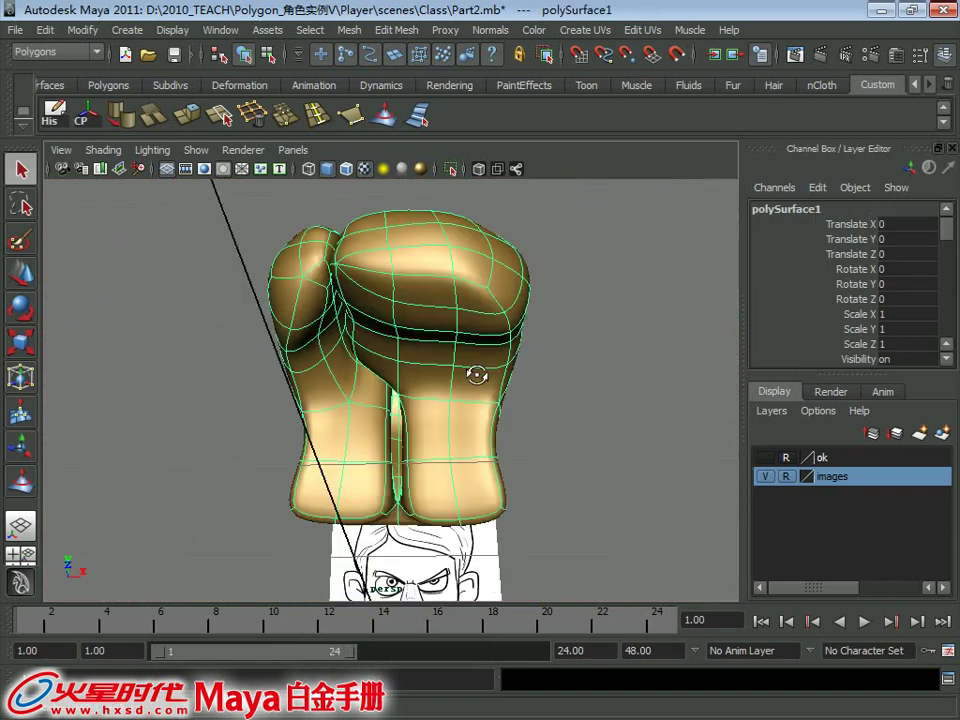
alt+right_drag(478, 371, 435, 396)
mouse_move(435, 396)
alt+mouse_down()
mouse_move(455, 376)
mouse_move(450, 392)
mouse_move(441, 379)
mouse_move(358, 418)
alt+mouse_up()
mouse_move(358, 418)
alt+right_down()
mouse_move(403, 412)
mouse_move(450, 489)
alt+right_up()
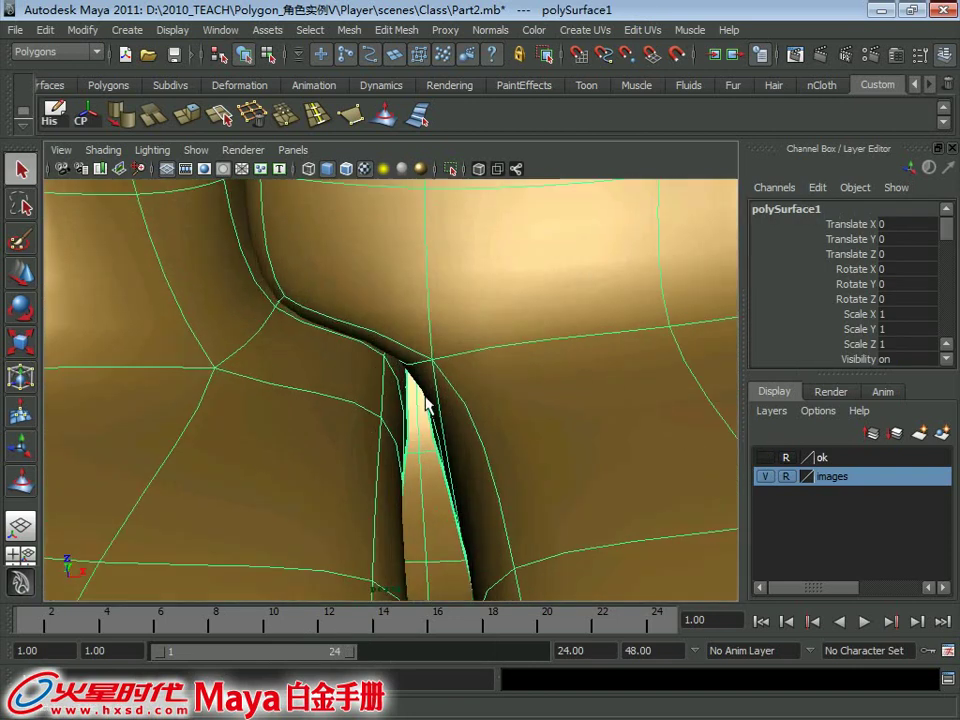
right_drag(429, 315, 429, 362)
mouse_move(381, 410)
alt+mouse_down()
mouse_move(492, 471)
mouse_move(448, 458)
mouse_move(463, 446)
alt+mouse_up()
click(394, 413)
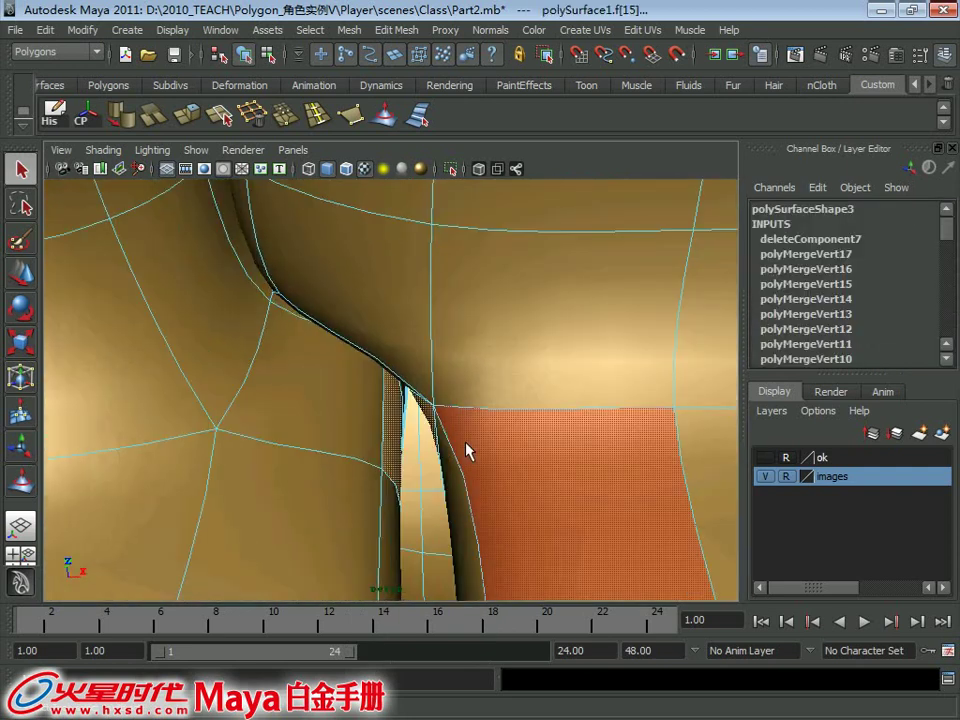
key(Delete)
Delete two more faces from the strand gap.
alt+middle_drag(461, 454, 407, 368)
alt+drag(407, 368, 392, 486)
click(403, 407)
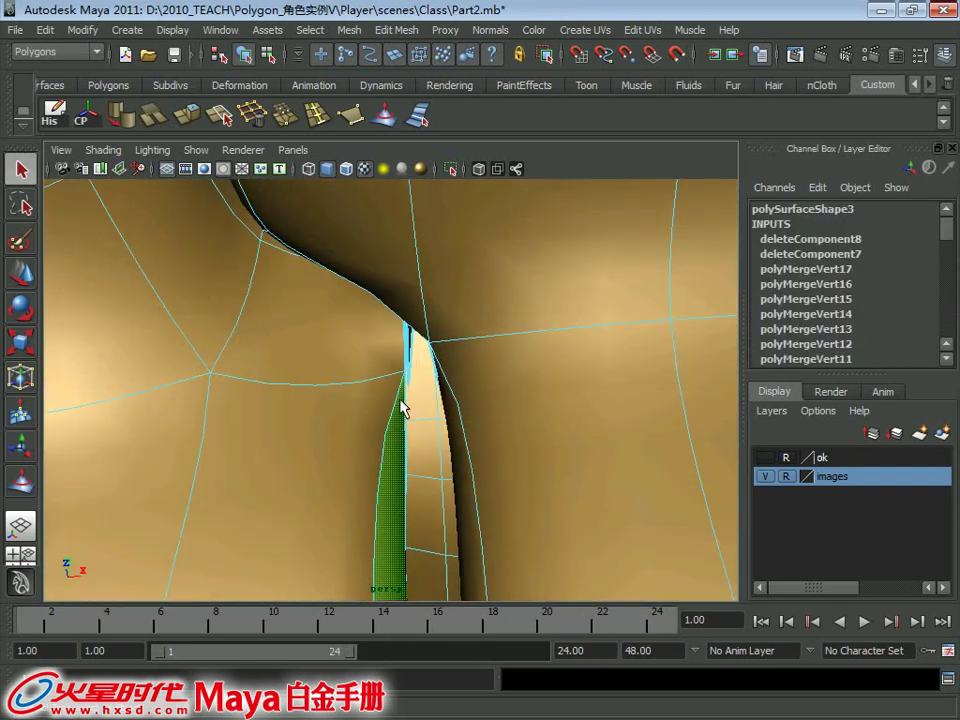
mouse_move(403, 407)
alt+mouse_down()
mouse_move(463, 388)
mouse_move(411, 377)
mouse_move(418, 354)
alt+mouse_up()
key(Delete)
click(372, 468)
mouse_move(372, 470)
alt+mouse_down()
mouse_move(410, 434)
mouse_move(396, 349)
mouse_move(391, 401)
alt+mouse_up()
key(f)
key(Delete)
Select the vertex at the top of the front seam and switch to the Move tool.
scroll(391, 401, up, 2)
right_drag(375, 317, 300, 316)
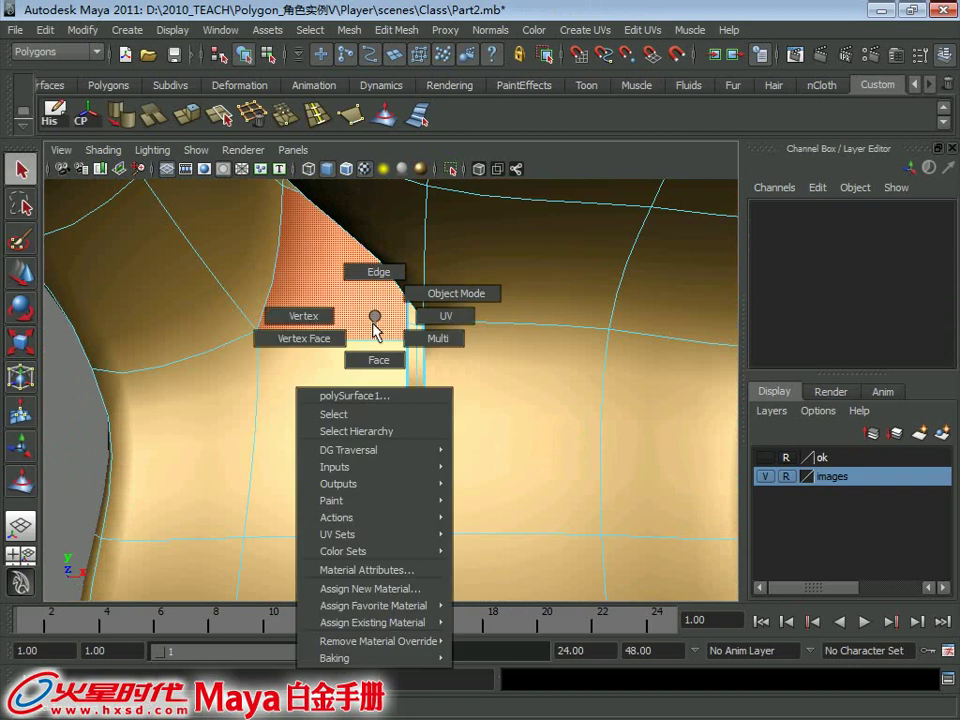
drag(406, 318, 417, 338)
mouse_move(506, 369)
alt+mouse_down()
mouse_move(371, 336)
mouse_move(391, 262)
alt+mouse_up()
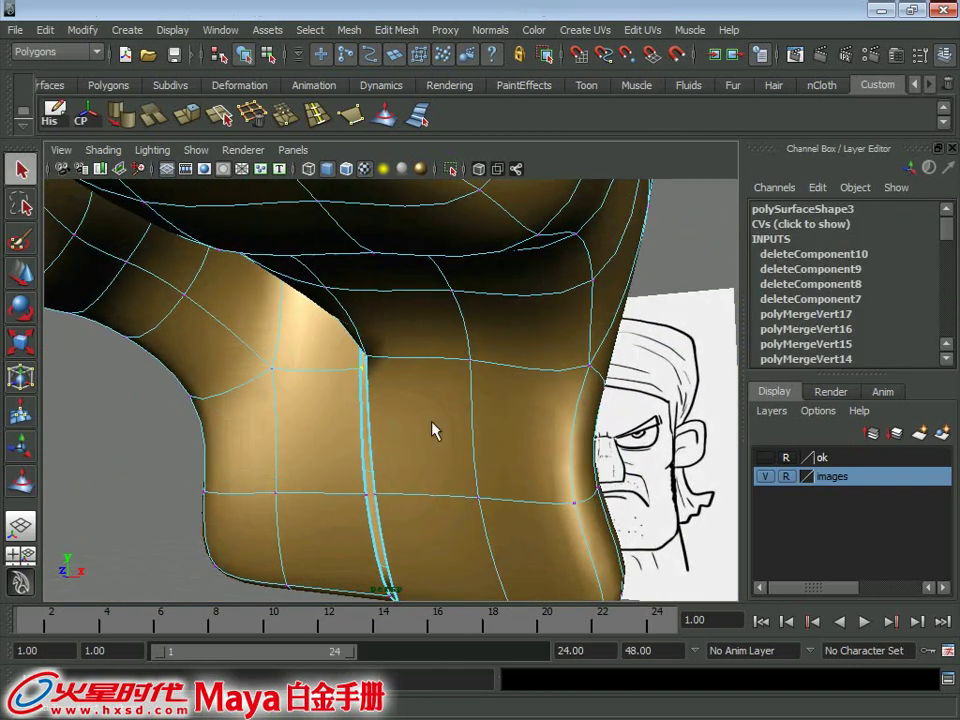
mouse_move(432, 430)
alt+mouse_down()
mouse_move(403, 401)
mouse_move(481, 374)
mouse_move(489, 332)
mouse_move(471, 296)
mouse_move(440, 308)
mouse_move(454, 360)
alt+mouse_up()
key(w)
Isolate the hair mesh and merge the open seam vertices, undoing a repeated merge.
click(289, 114)
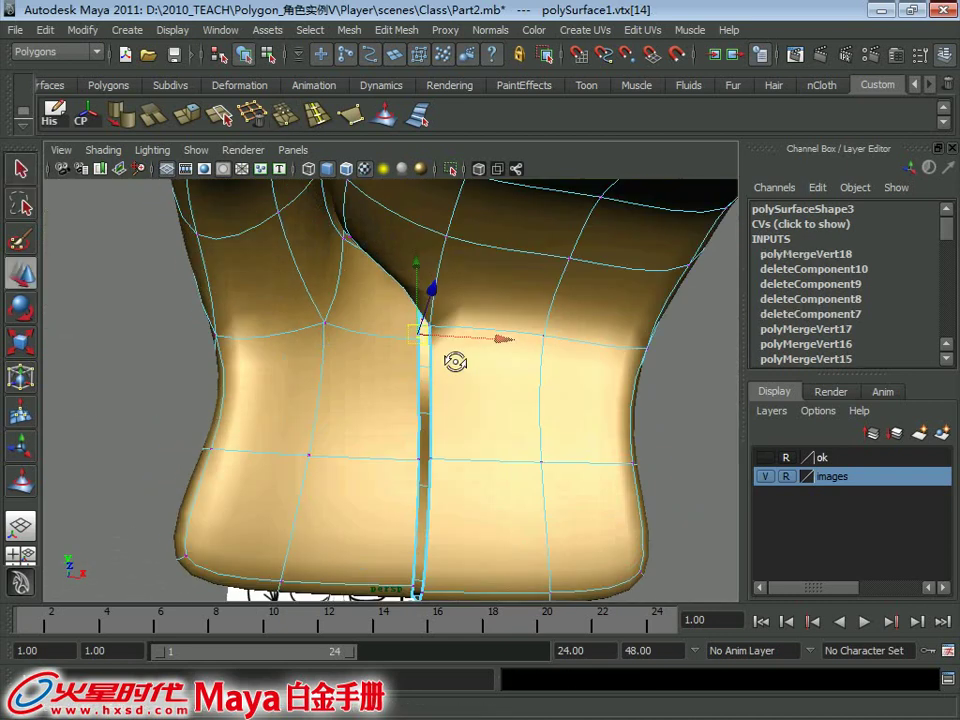
alt+right_drag(454, 360, 477, 380)
key(g)
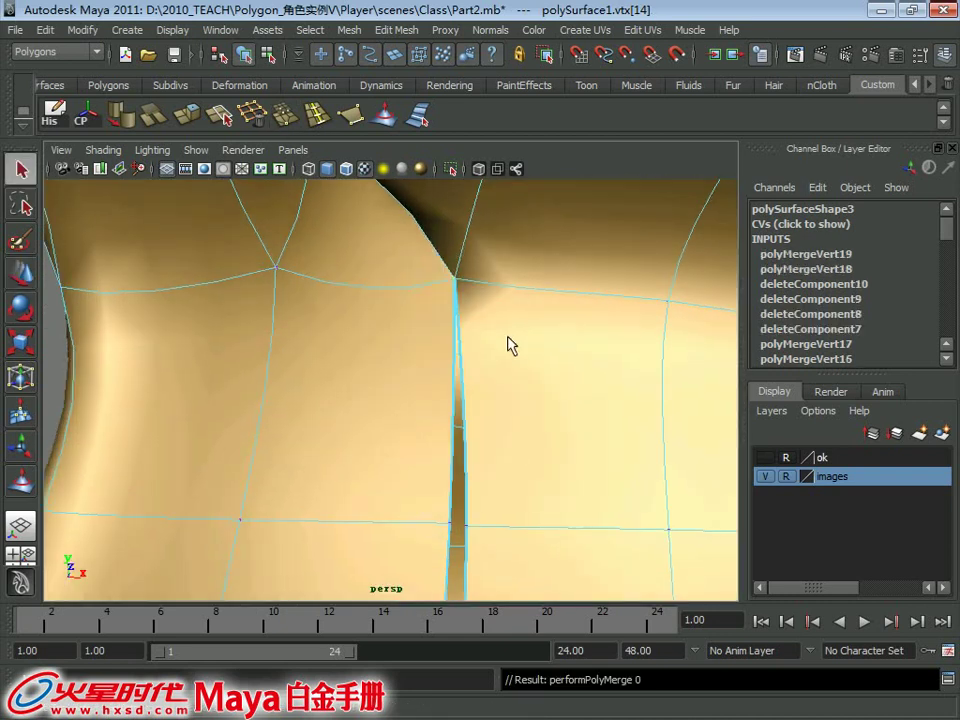
alt+right_drag(510, 343, 407, 296)
alt+drag(407, 296, 370, 408)
alt+right_drag(415, 423, 441, 391)
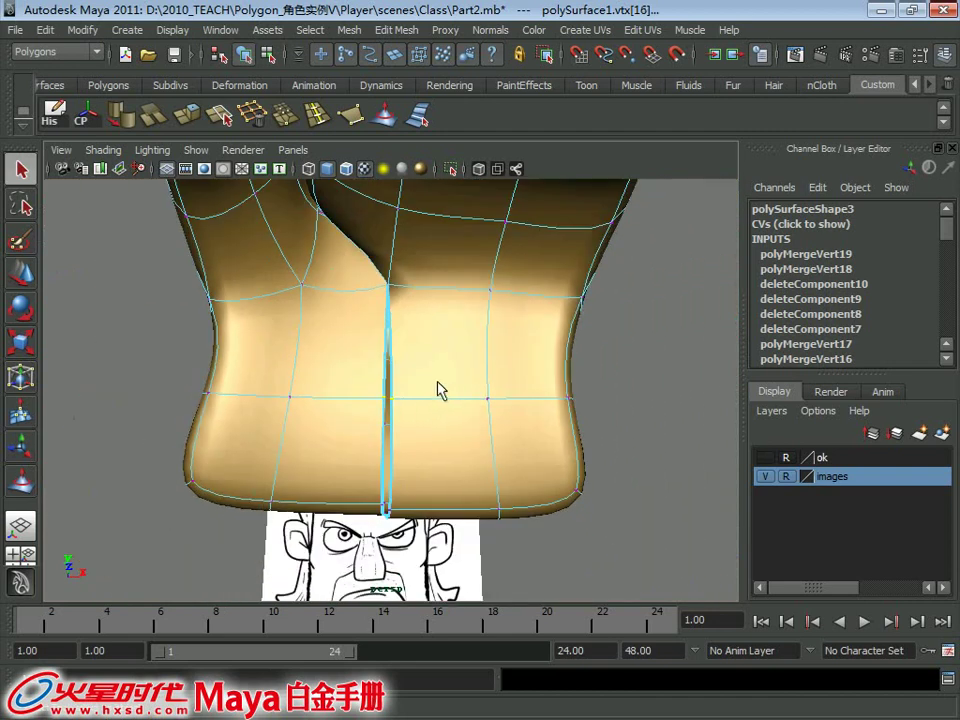
key(g)
alt+drag(441, 387, 360, 399)
key(ctrl+z)
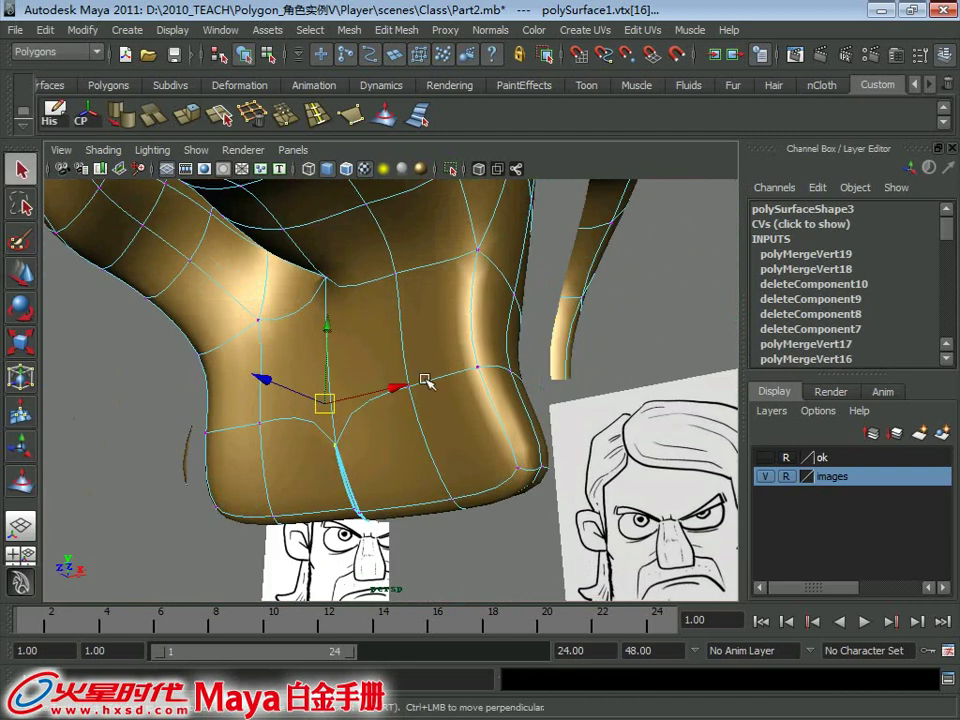
Retry merging the vertices around the hole, then undo the last merge.
mouse_move(251, 357)
alt+mouse_down()
mouse_move(255, 251)
mouse_move(476, 332)
mouse_move(327, 445)
mouse_move(426, 465)
mouse_move(409, 473)
mouse_move(341, 418)
alt+mouse_up()
key(g)
key(ctrl+z)
key(g)
mouse_move(411, 456)
alt+mouse_down()
mouse_move(396, 491)
mouse_move(323, 426)
mouse_move(373, 396)
mouse_move(429, 439)
mouse_move(446, 497)
mouse_move(396, 381)
mouse_move(433, 457)
alt+mouse_up()
key(g)
key(f)
mouse_move(467, 354)
alt+mouse_down()
mouse_move(534, 392)
mouse_move(538, 414)
alt+mouse_up()
mouse_move(538, 414)
alt+middle_down()
mouse_move(533, 365)
mouse_move(519, 346)
alt+middle_up()
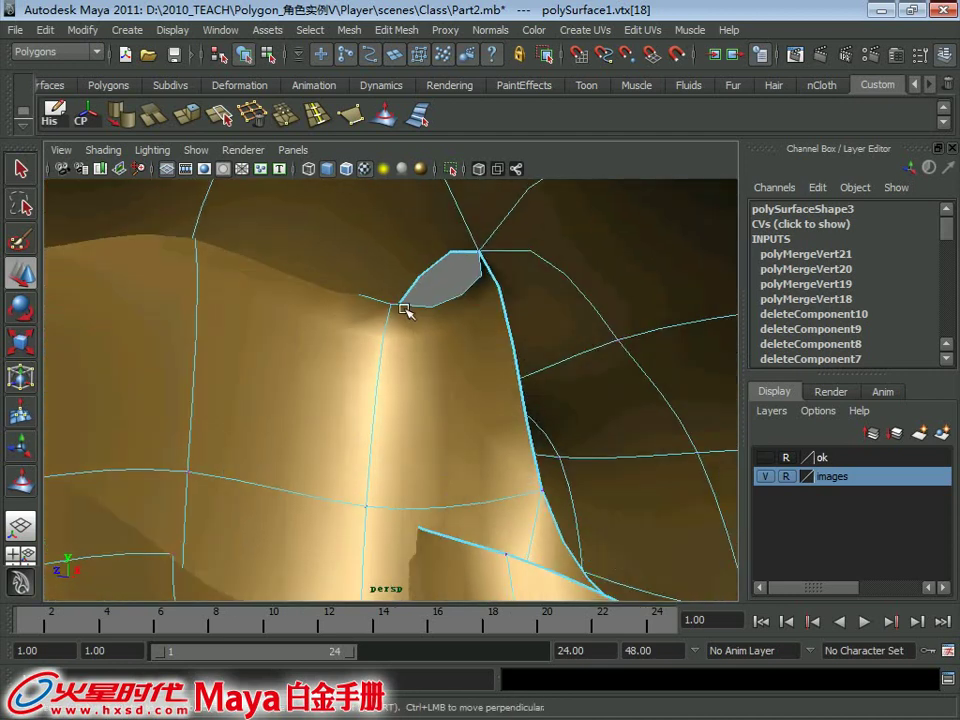
mouse_move(478, 308)
alt+mouse_down()
mouse_move(531, 298)
mouse_move(422, 371)
mouse_move(330, 390)
mouse_move(233, 384)
mouse_move(435, 289)
mouse_move(425, 250)
alt+mouse_up()
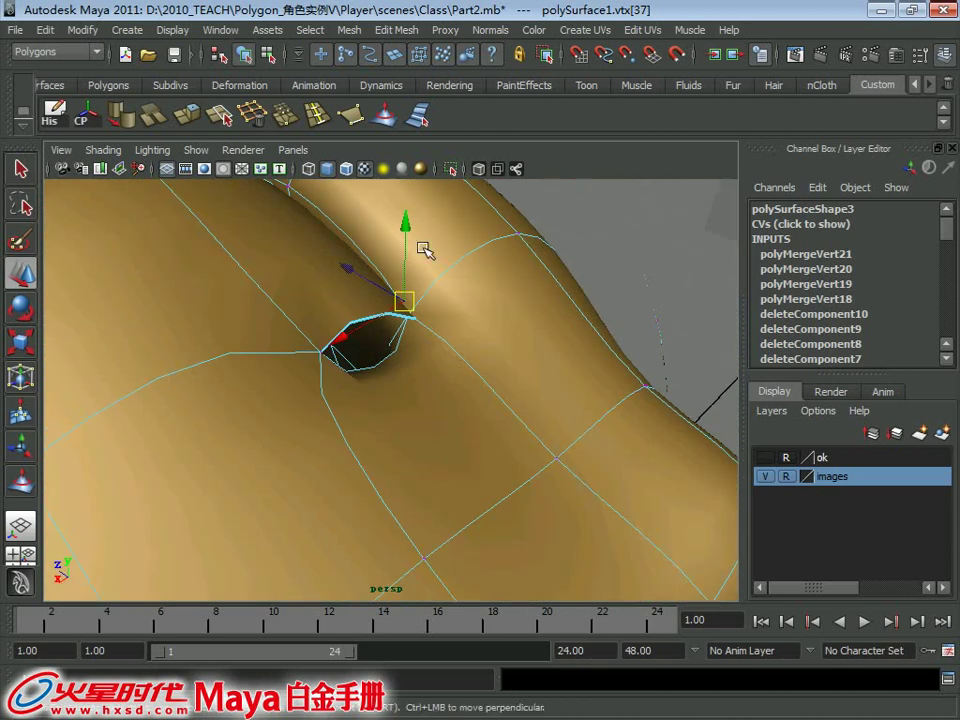
mouse_move(472, 183)
alt+mouse_down()
mouse_move(471, 274)
mouse_move(234, 383)
mouse_move(332, 188)
mouse_move(306, 321)
mouse_move(273, 358)
alt+mouse_up()
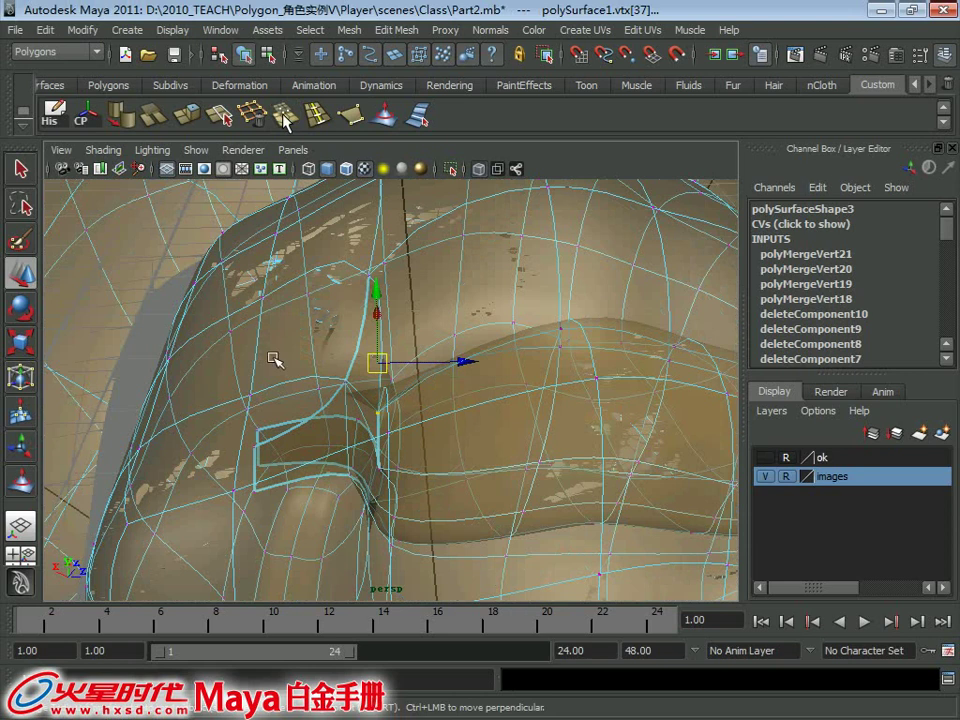
key(ctrl+z)
mouse_move(484, 184)
alt+mouse_down()
mouse_move(503, 368)
mouse_move(366, 407)
mouse_move(420, 418)
mouse_move(426, 392)
mouse_move(407, 354)
mouse_move(441, 358)
mouse_move(461, 433)
mouse_move(461, 396)
alt+mouse_up()
Delete the face beside the hole in the hair mesh.
right_drag(465, 320, 461, 362)
alt+drag(461, 362, 446, 407)
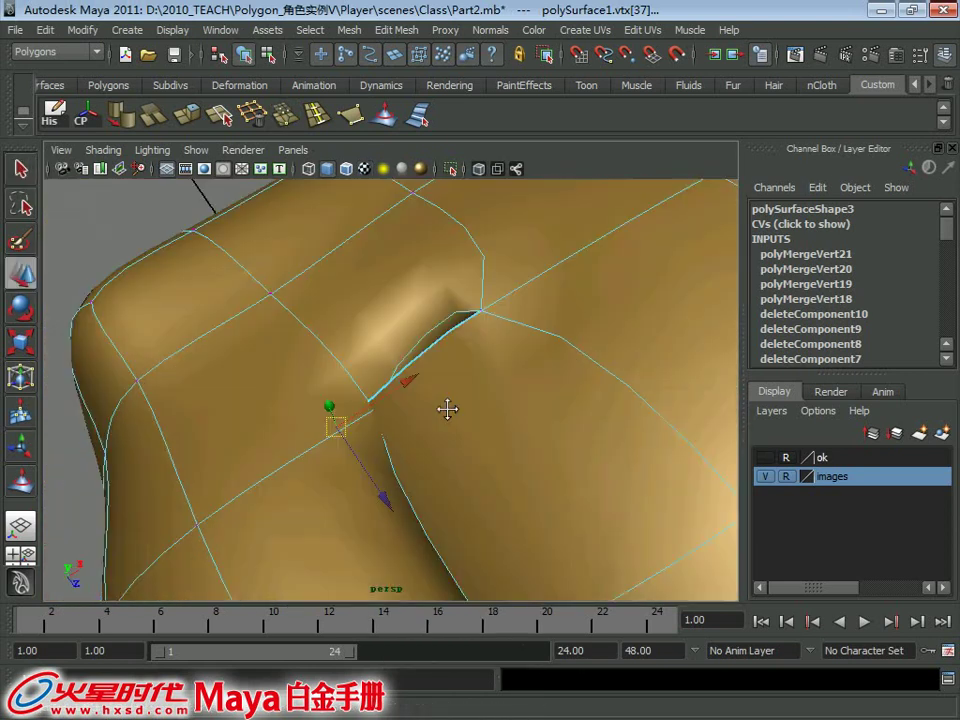
click(453, 393)
key(Delete)
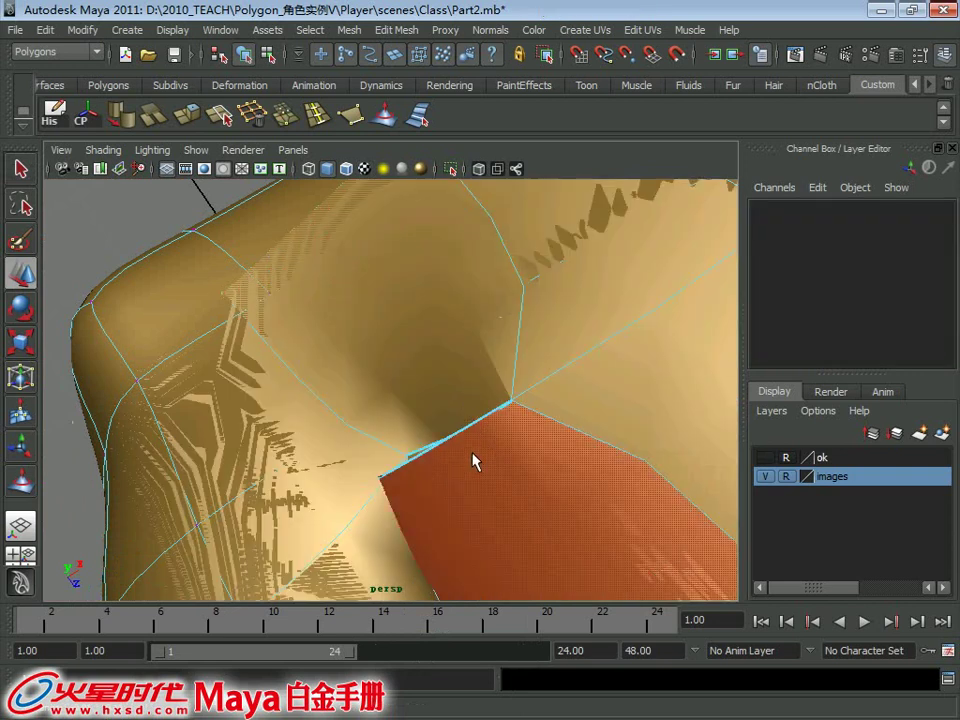
mouse_move(473, 459)
alt+mouse_down()
mouse_move(531, 336)
mouse_move(686, 435)
mouse_move(542, 431)
mouse_move(592, 462)
alt+mouse_up()
mouse_move(440, 400)
alt+mouse_down()
mouse_move(407, 446)
mouse_move(439, 360)
mouse_move(388, 366)
mouse_move(384, 343)
mouse_move(297, 410)
mouse_move(385, 333)
alt+mouse_up()
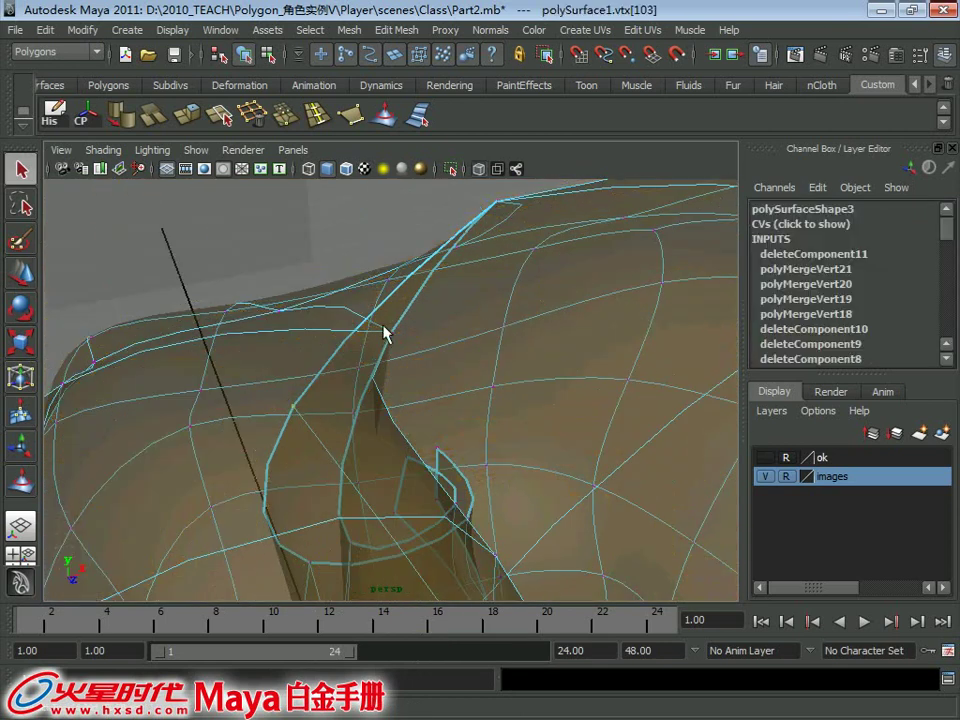
Merge the flap's edge vertex pairs, undoing and redoing merges until the gap closes.
key(m)
scroll(388, 347, up, 5)
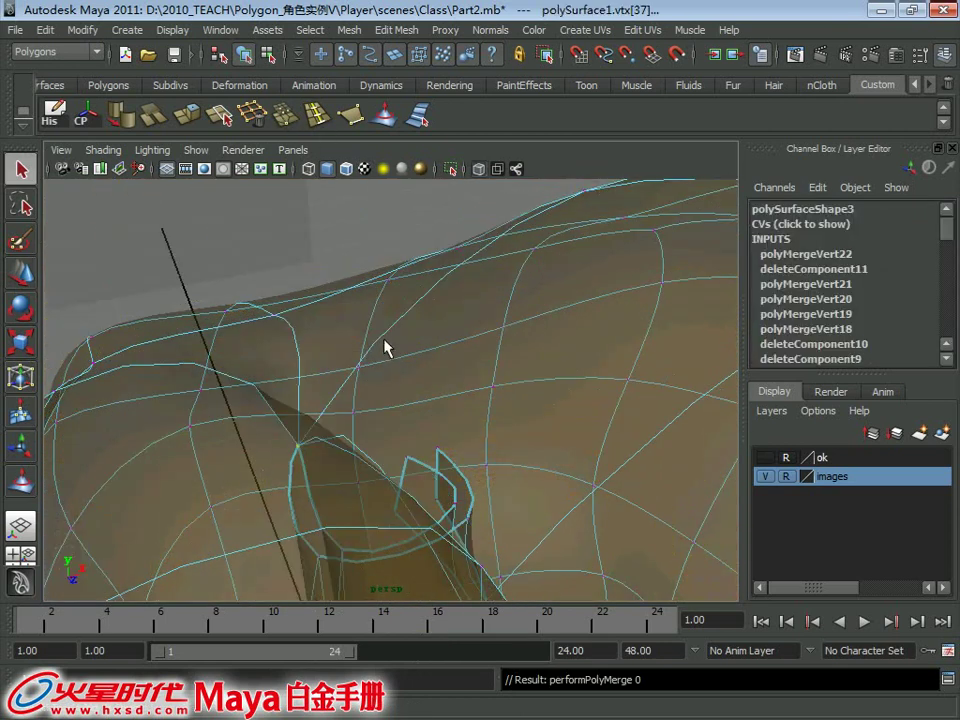
scroll(392, 339, up, 3)
mouse_move(392, 339)
alt+mouse_down()
mouse_move(328, 358)
mouse_move(310, 352)
mouse_move(292, 478)
alt+mouse_up()
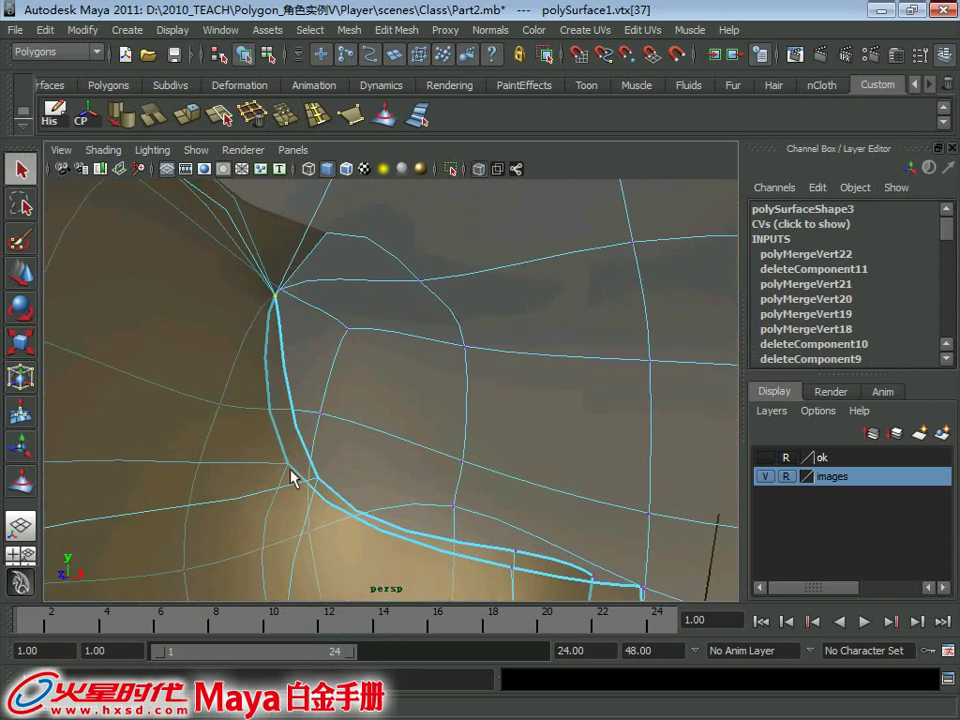
key(m)
scroll(414, 493, down, 3)
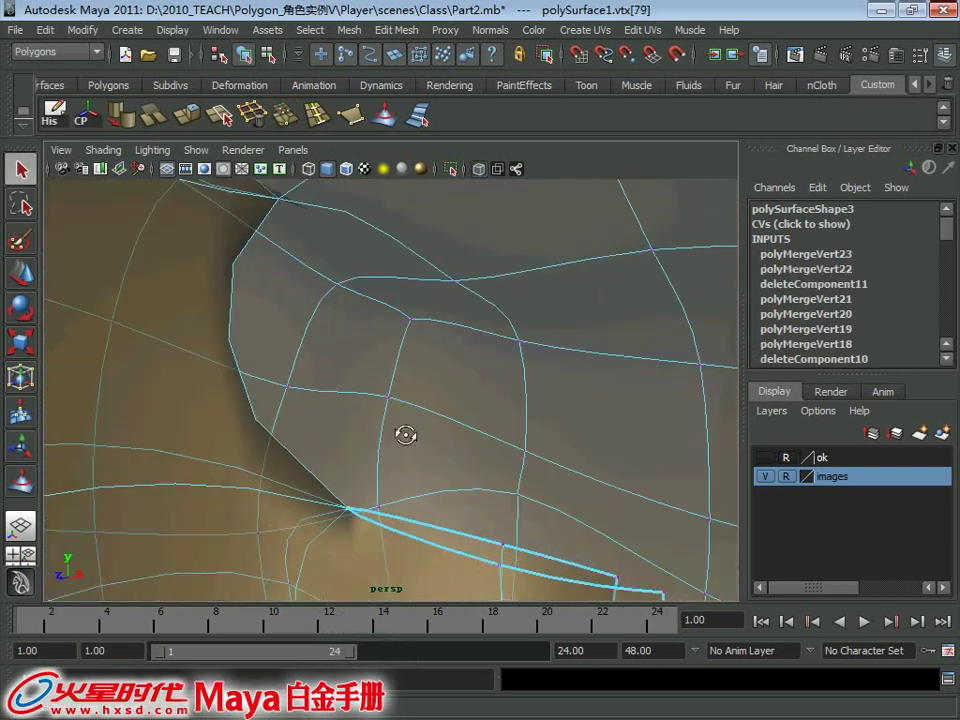
mouse_move(401, 435)
alt+mouse_down()
mouse_move(463, 446)
mouse_move(444, 452)
mouse_move(493, 375)
mouse_move(428, 418)
alt+mouse_up()
key(ctrl+z)
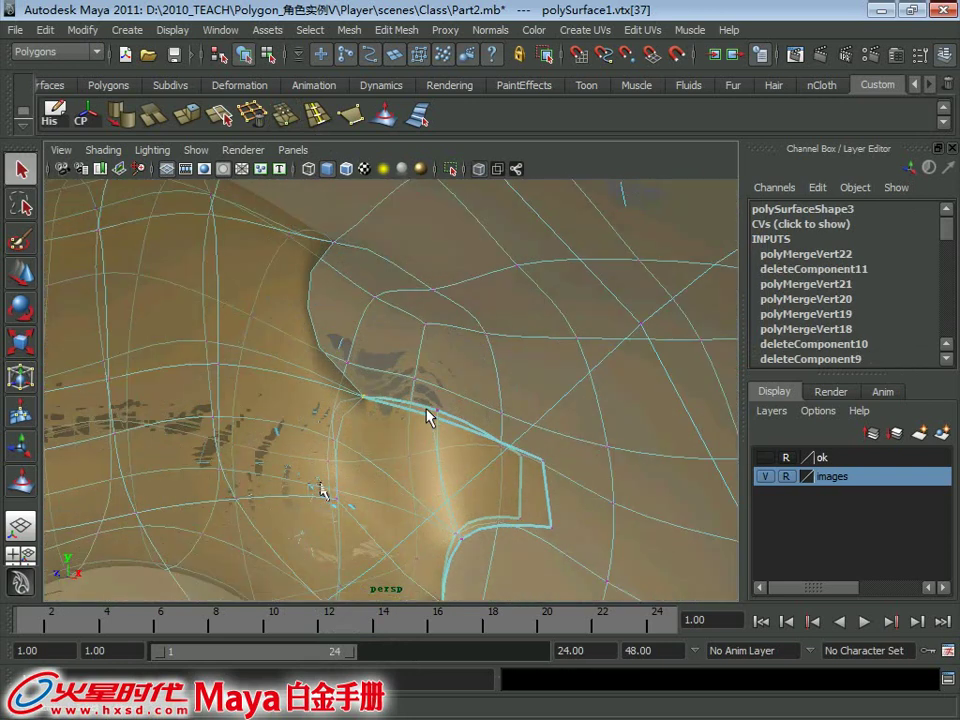
key(ctrl+z)
alt+drag(484, 461, 399, 380)
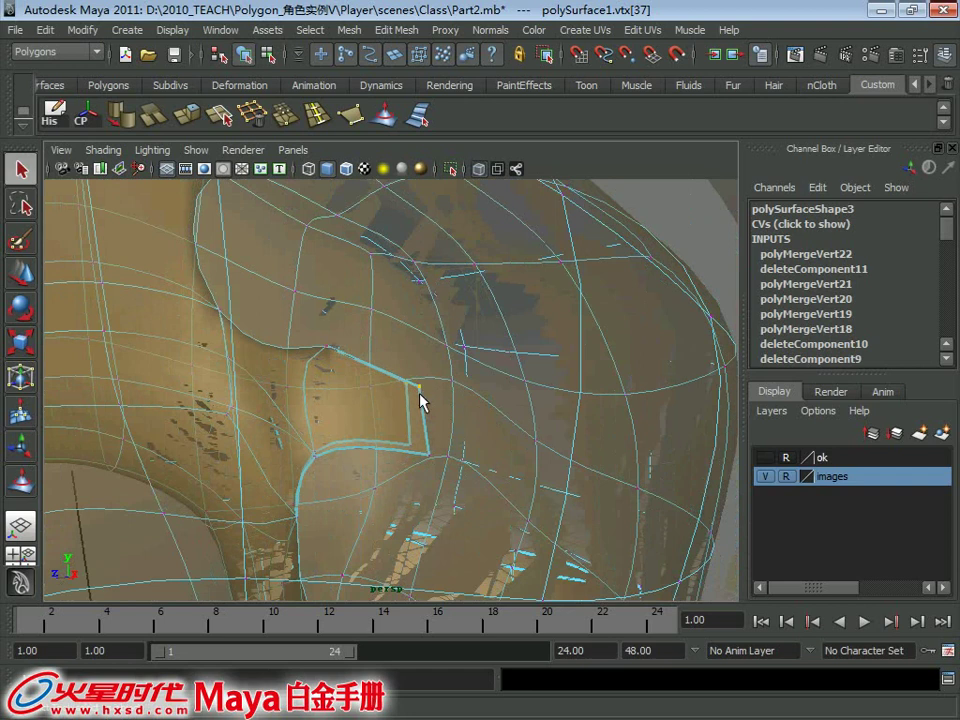
mouse_move(427, 443)
alt+mouse_down()
mouse_move(406, 441)
mouse_move(334, 383)
mouse_move(396, 476)
mouse_move(340, 438)
alt+mouse_up()
key(ctrl+z)
key(ctrl+z)
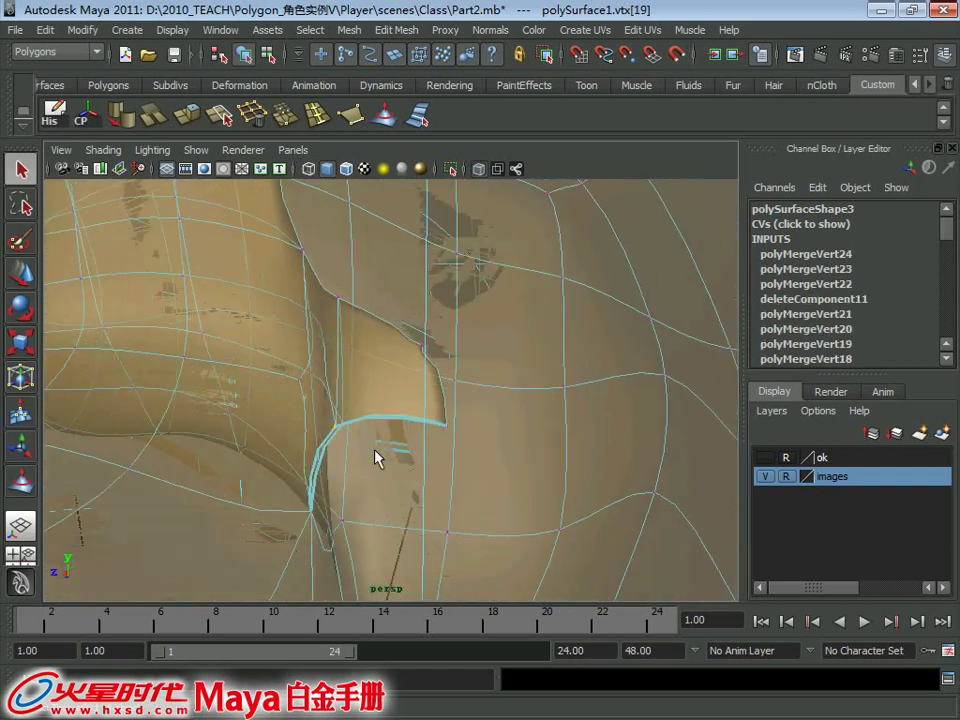
key(shift+z)
key(shift+z)
key(shift+z)
mouse_move(369, 476)
alt+mouse_down()
mouse_move(506, 407)
mouse_move(446, 388)
mouse_move(447, 398)
mouse_move(467, 395)
alt+mouse_up()
Select and then deselect the flap face, zooming out to view the whole hair.
key(F11)
click(452, 378)
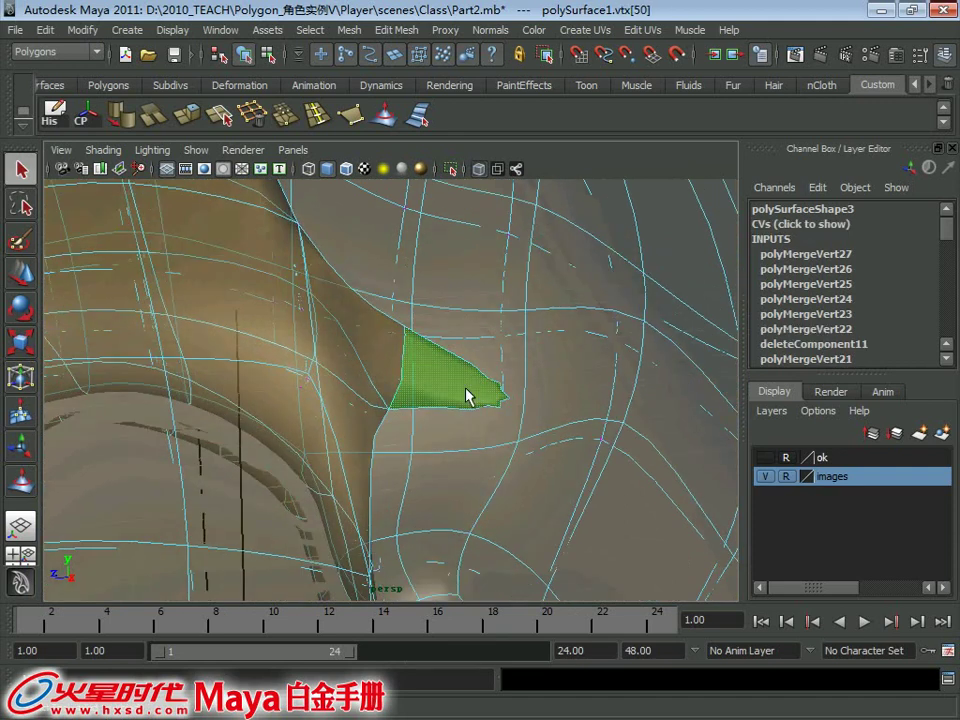
key(ctrl+z)
click(520, 396)
key(ctrl+z)
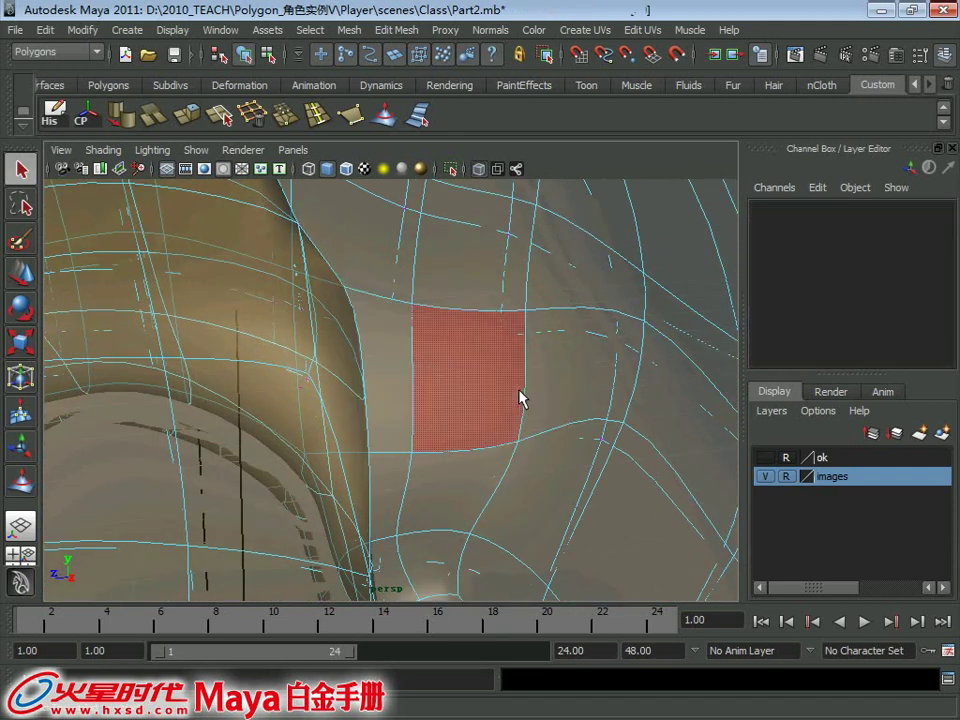
scroll(367, 401, down, 3)
mouse_move(367, 401)
alt+mouse_down()
mouse_move(349, 343)
mouse_move(370, 285)
mouse_move(375, 294)
mouse_move(369, 253)
mouse_move(214, 291)
mouse_move(465, 418)
alt+mouse_up()
scroll(328, 332, down, 3)
scroll(465, 418, down, 3)
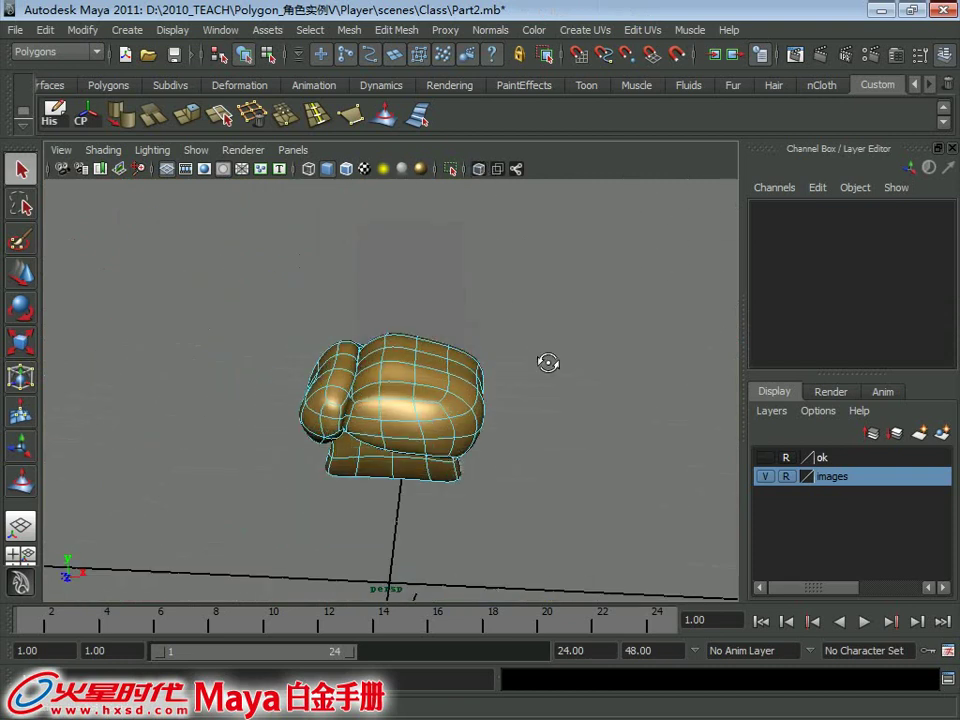
mouse_move(488, 372)
alt+mouse_down()
mouse_move(491, 287)
mouse_move(489, 304)
mouse_move(621, 357)
mouse_move(448, 386)
mouse_move(546, 435)
mouse_move(480, 388)
mouse_move(500, 408)
alt+mouse_up()
scroll(491, 304, up, 3)
Select the hair mesh and inspect it from top, back and front angles.
mouse_move(344, 273)
alt+mouse_down()
mouse_move(353, 336)
mouse_move(425, 398)
mouse_move(410, 430)
alt+mouse_up()
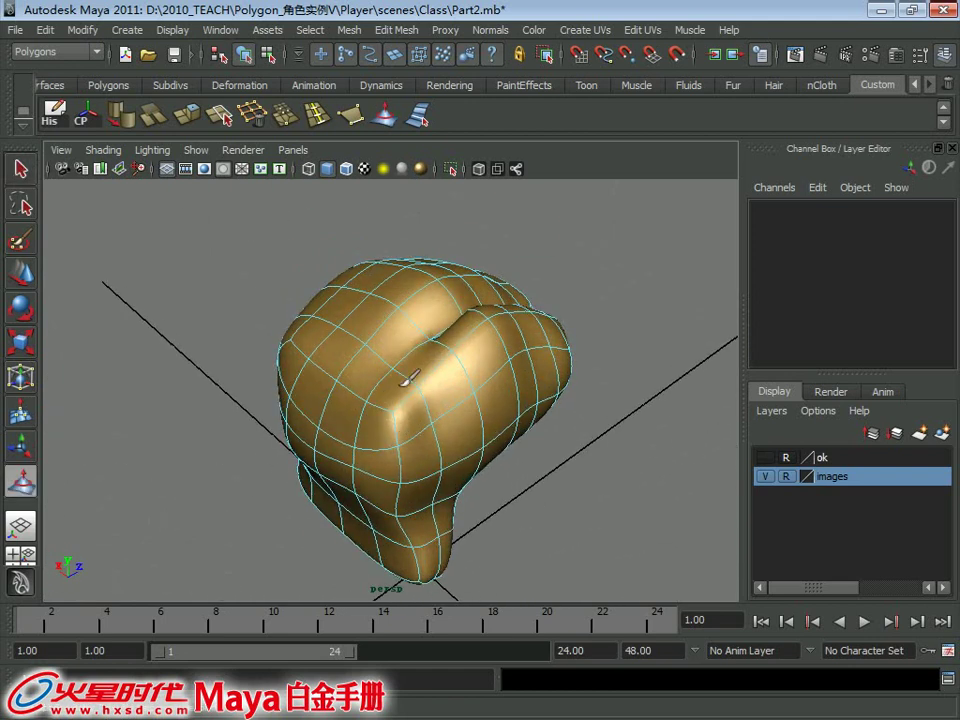
mouse_move(409, 378)
alt+mouse_down()
mouse_move(406, 368)
mouse_move(441, 374)
mouse_move(320, 487)
alt+mouse_up()
click(441, 374)
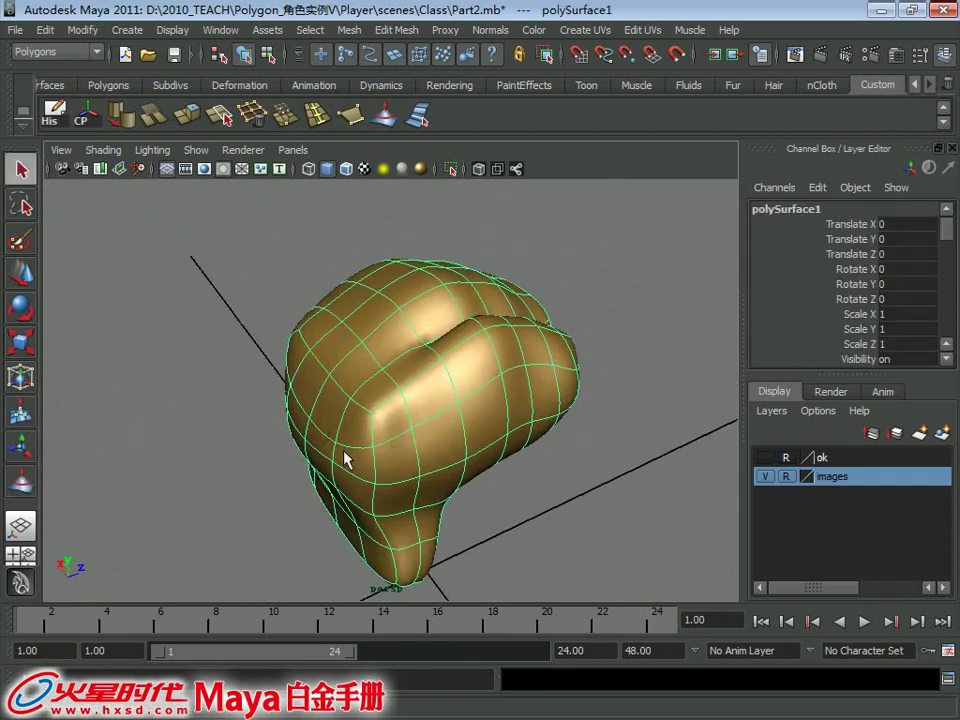
alt+drag(372, 410, 421, 394)
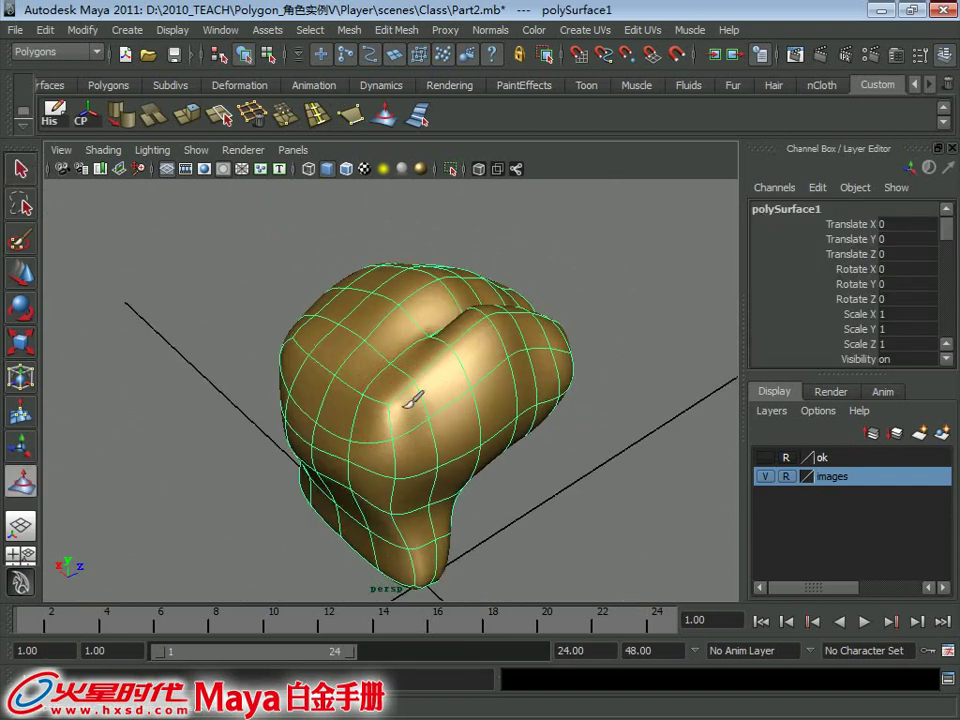
alt+drag(405, 463, 393, 420)
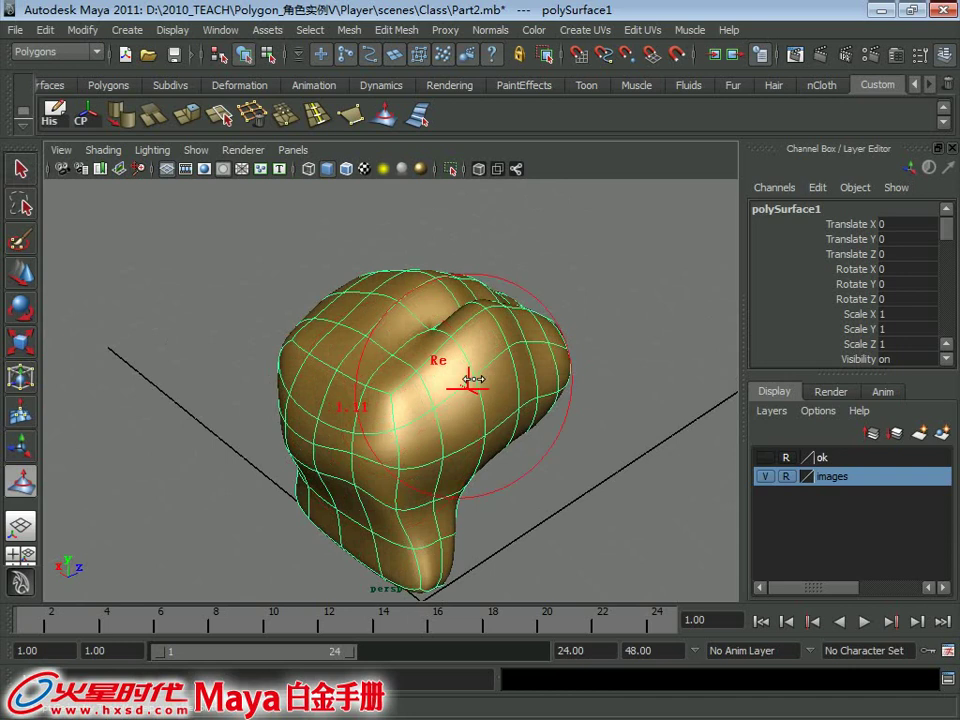
mouse_move(413, 465)
alt+mouse_down()
mouse_move(428, 454)
mouse_move(551, 493)
mouse_move(324, 371)
mouse_move(410, 432)
mouse_move(677, 429)
mouse_move(476, 453)
alt+mouse_up()
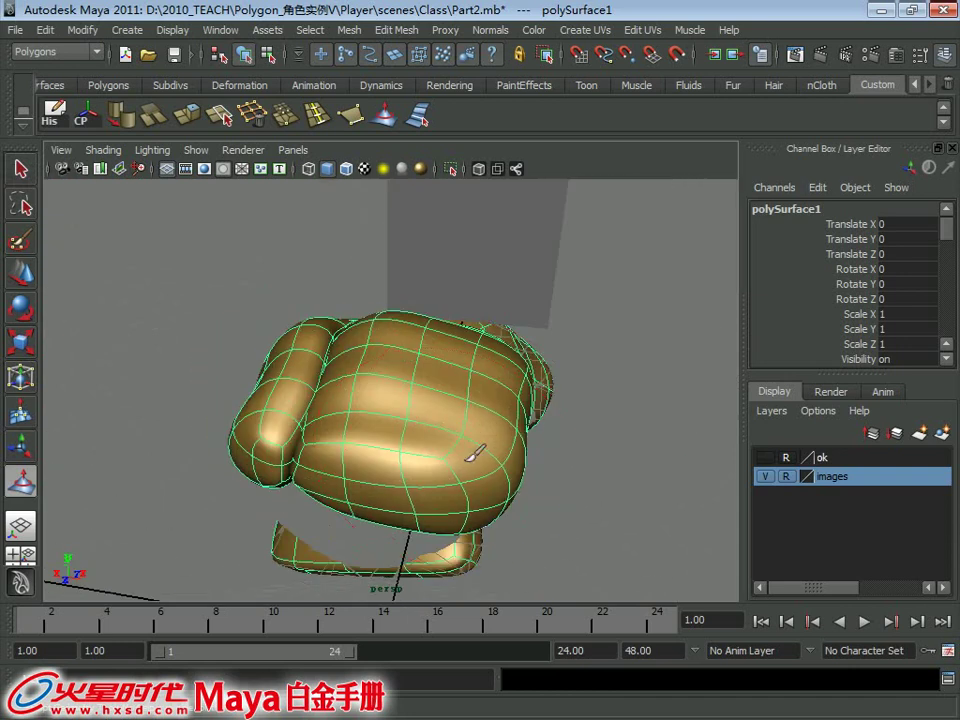
alt+drag(392, 413, 466, 350)
scroll(664, 373, down, 2)
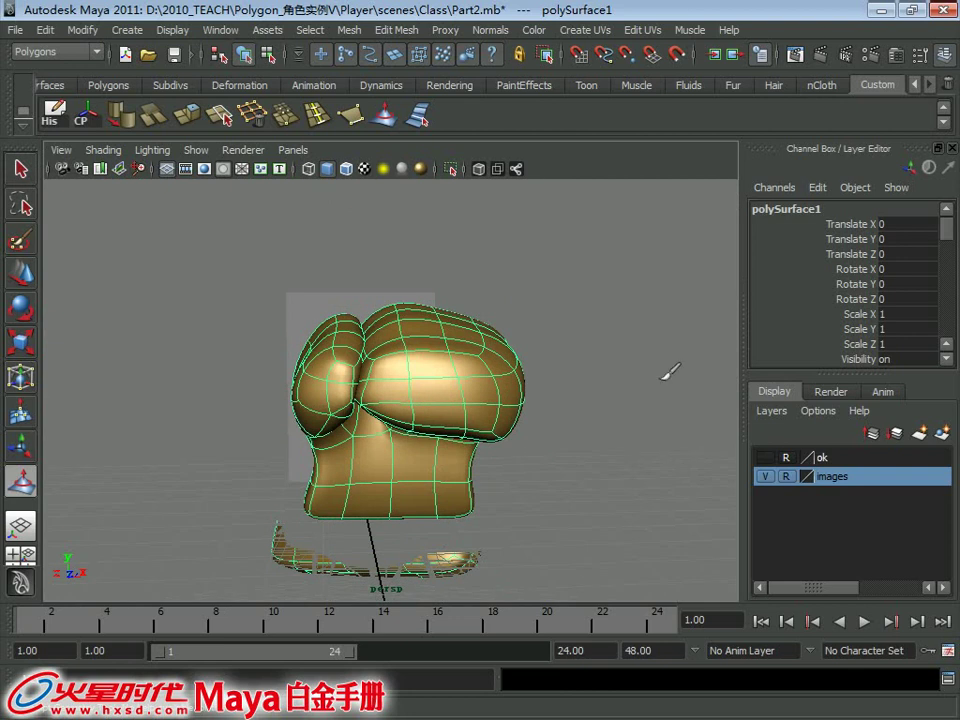
Show the ok layer's head again and deselect the hair.
click(765, 457)
scroll(600, 380, down, 5)
key(q)
click(562, 337)
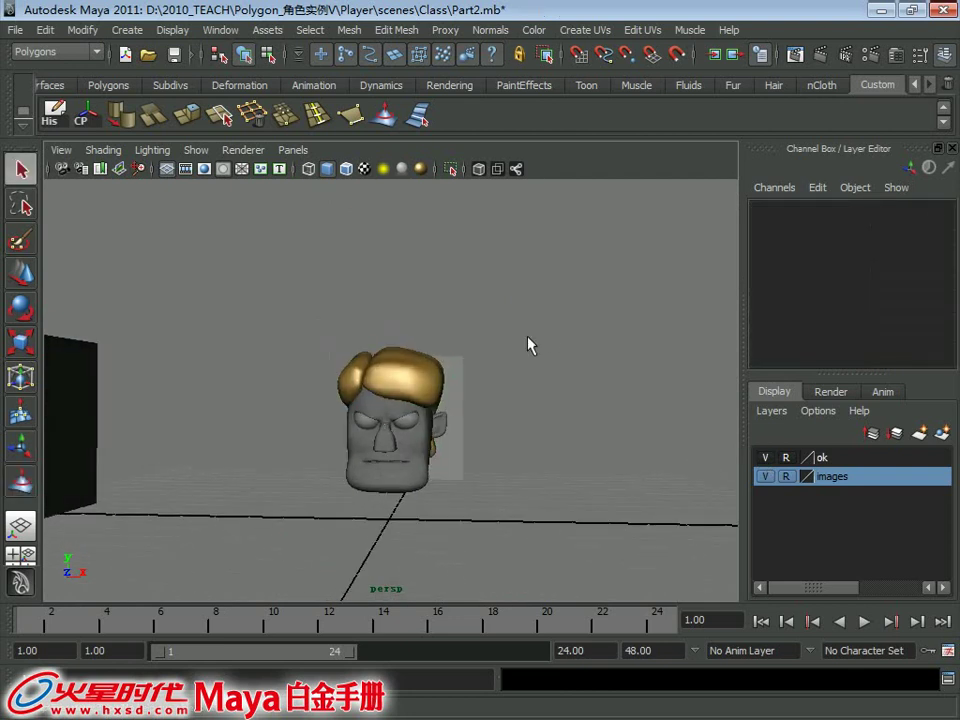
Select the hair in front view, add a lattice and nudge its top-right point.
mouse_move(536, 339)
alt+mouse_down()
mouse_move(439, 283)
mouse_move(294, 257)
alt+mouse_up()
alt+right_drag(294, 257, 352, 335)
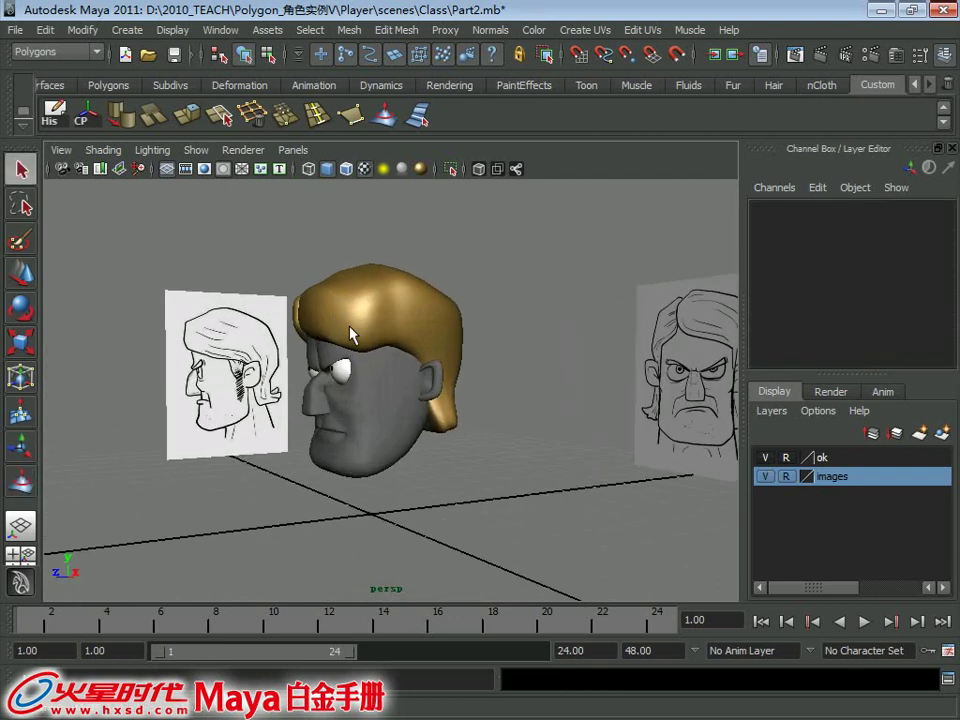
mouse_move(352, 335)
alt+mouse_down()
mouse_move(493, 343)
mouse_move(478, 341)
alt+mouse_up()
click(478, 341)
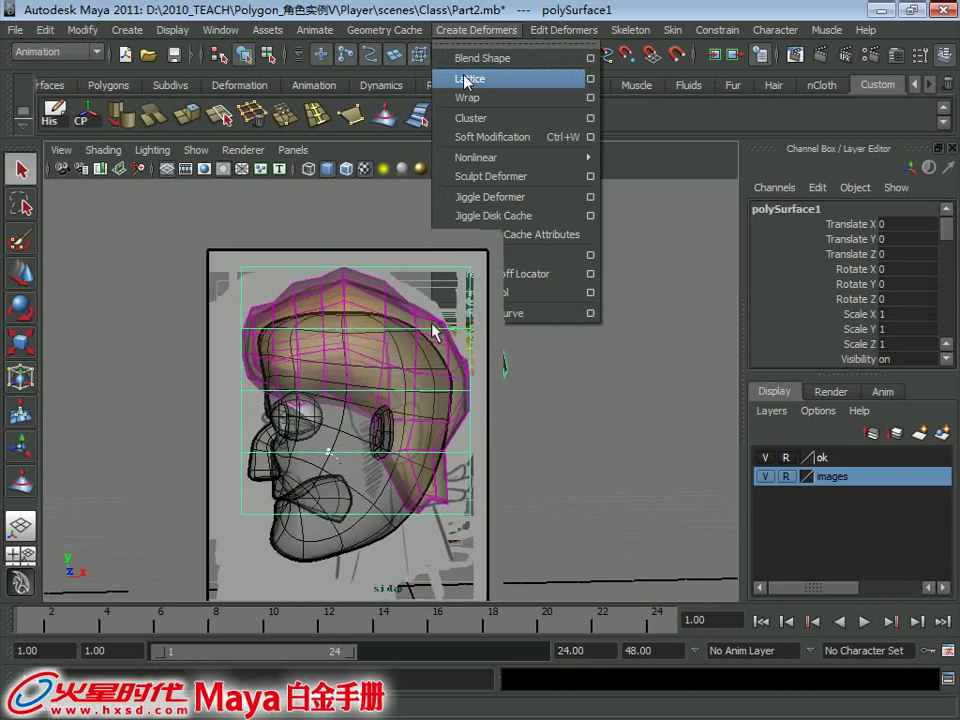
click(465, 82)
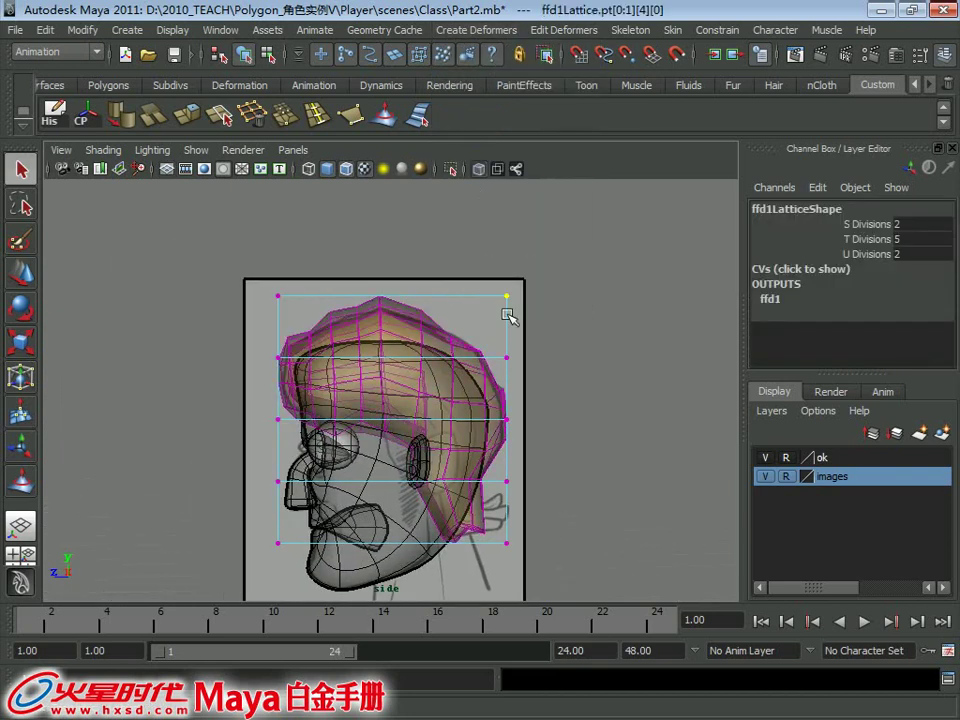
mouse_move(510, 304)
mouse_down()
mouse_move(521, 306)
mouse_move(503, 313)
mouse_up()
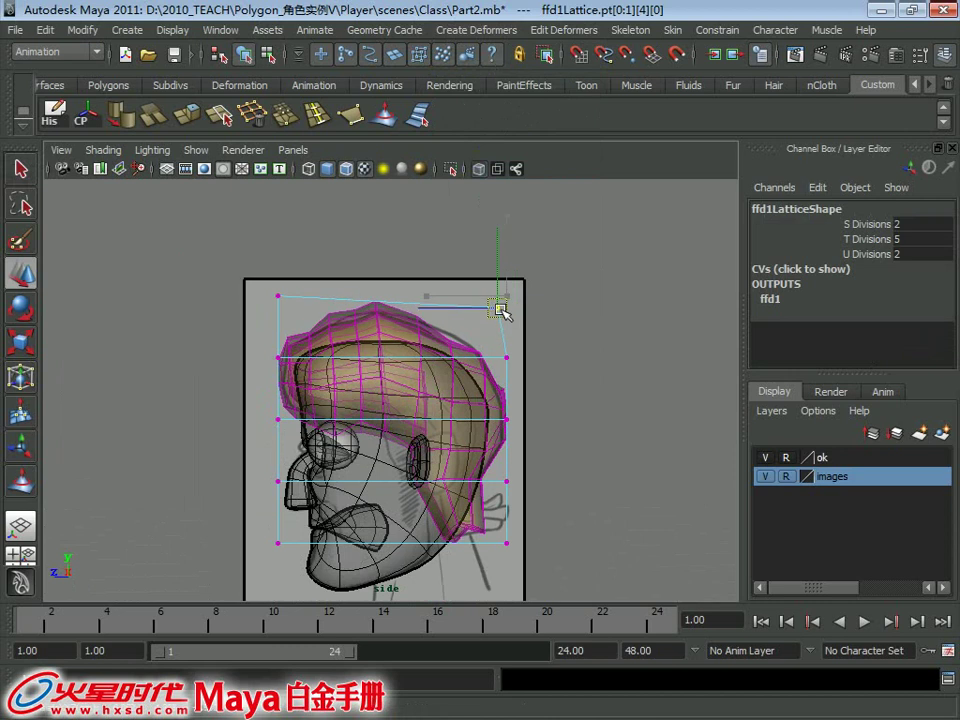
click(507, 357)
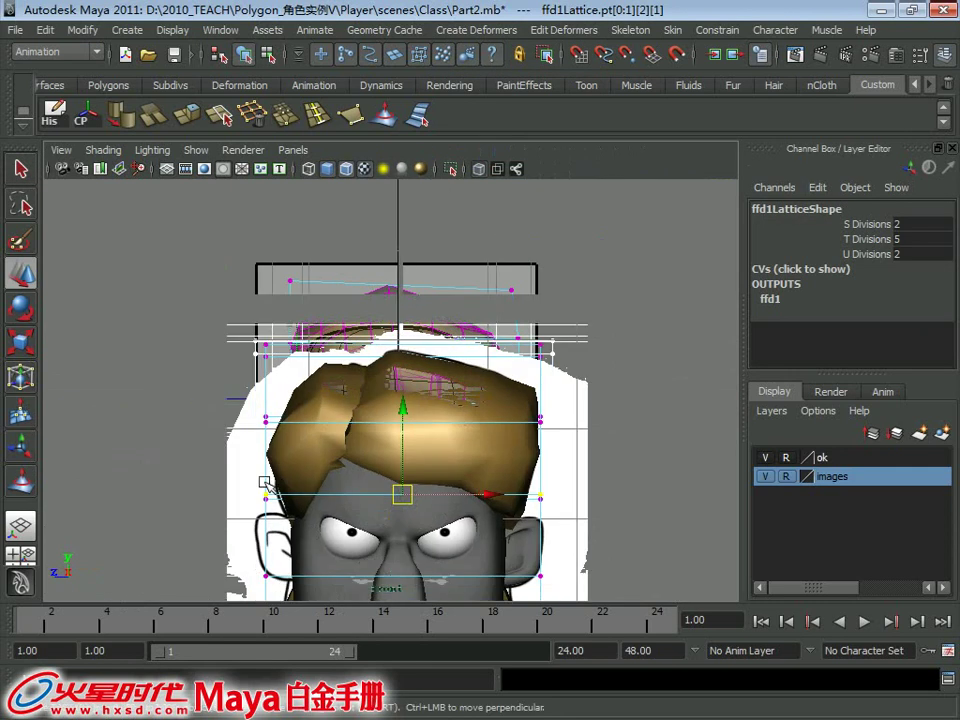
key(q)
mouse_move(429, 420)
alt+middle_down()
mouse_move(437, 384)
mouse_move(436, 420)
alt+middle_up()
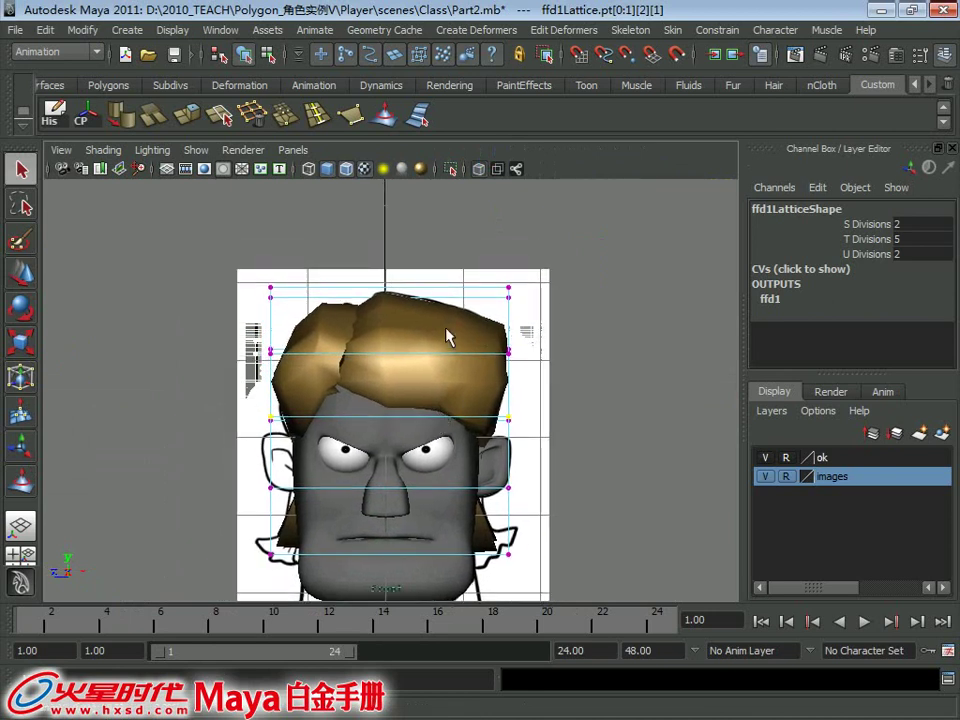
Reselect the hair, add a new lattice deformer and bring up its division settings.
click(496, 347)
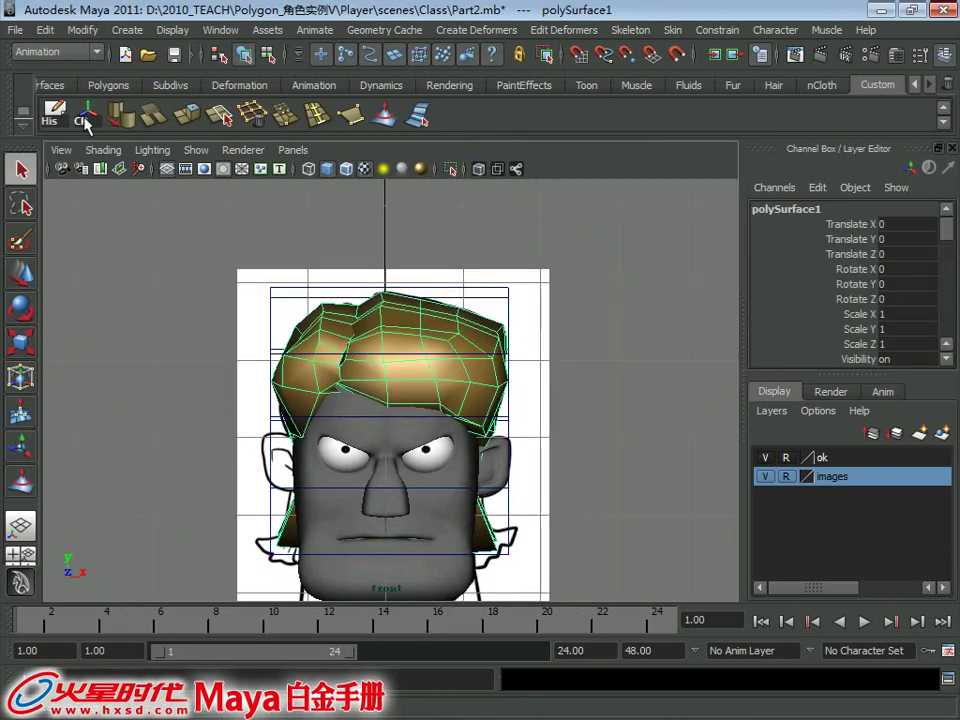
click(478, 30)
click(480, 75)
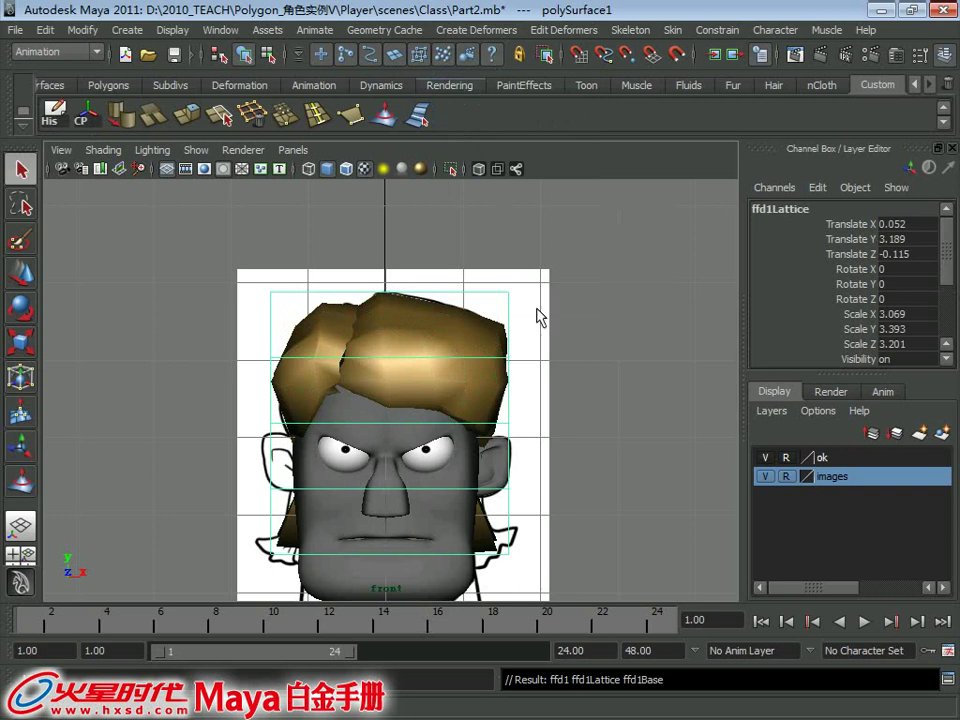
click(948, 333)
Increase the lattice S divisions and lower the top-right and right-side points.
click(833, 284)
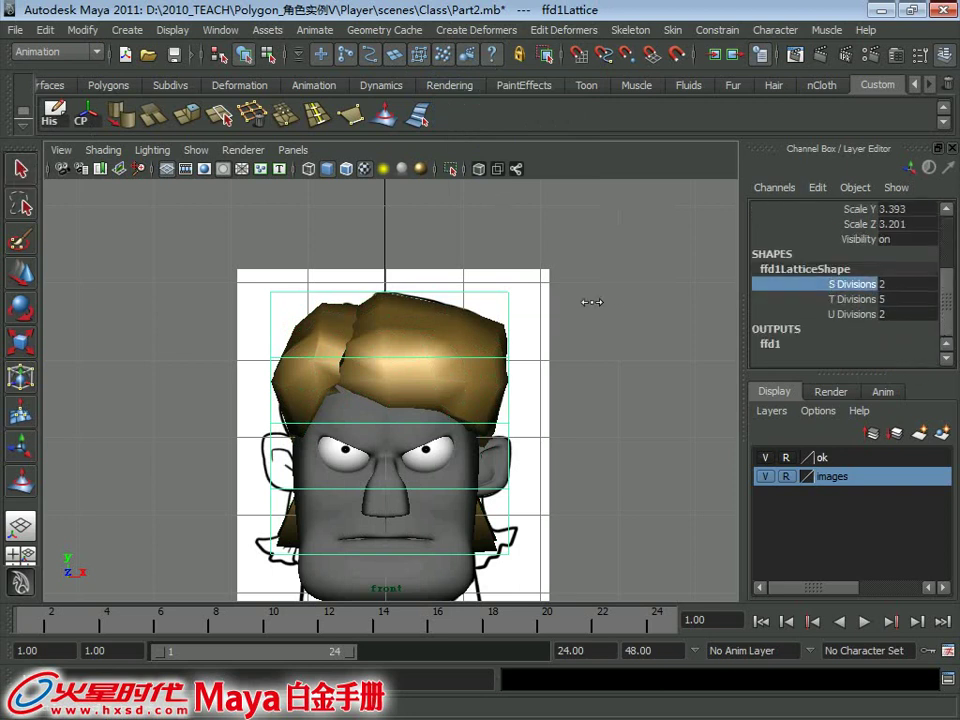
middle_drag(591, 300, 611, 308)
right_drag(546, 274, 544, 236)
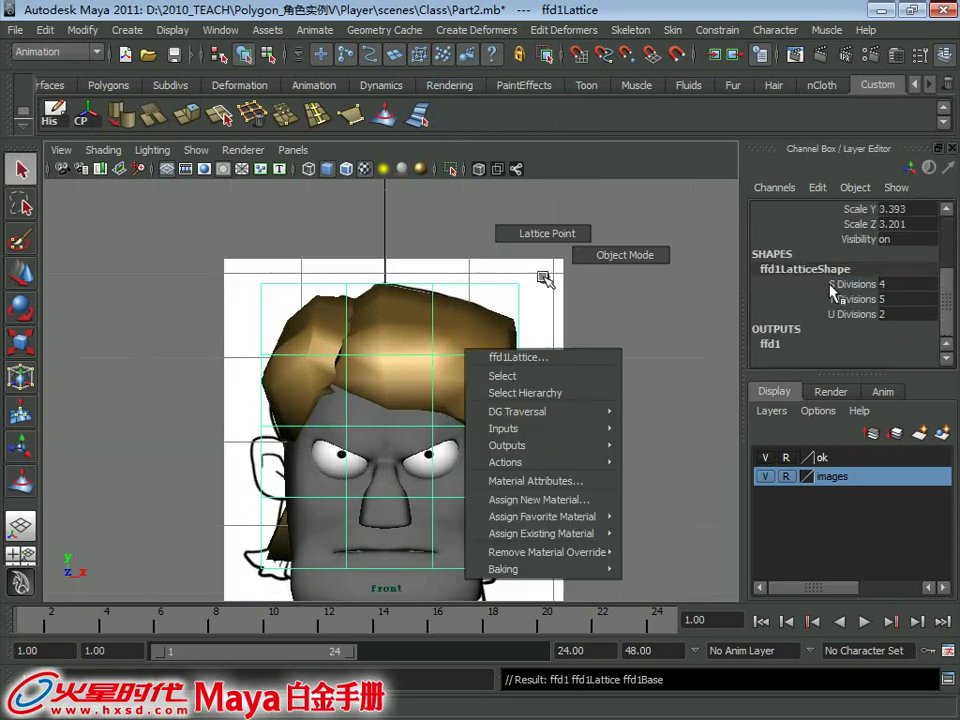
key(w)
mouse_move(537, 298)
mouse_down()
mouse_move(505, 270)
mouse_move(527, 315)
mouse_up()
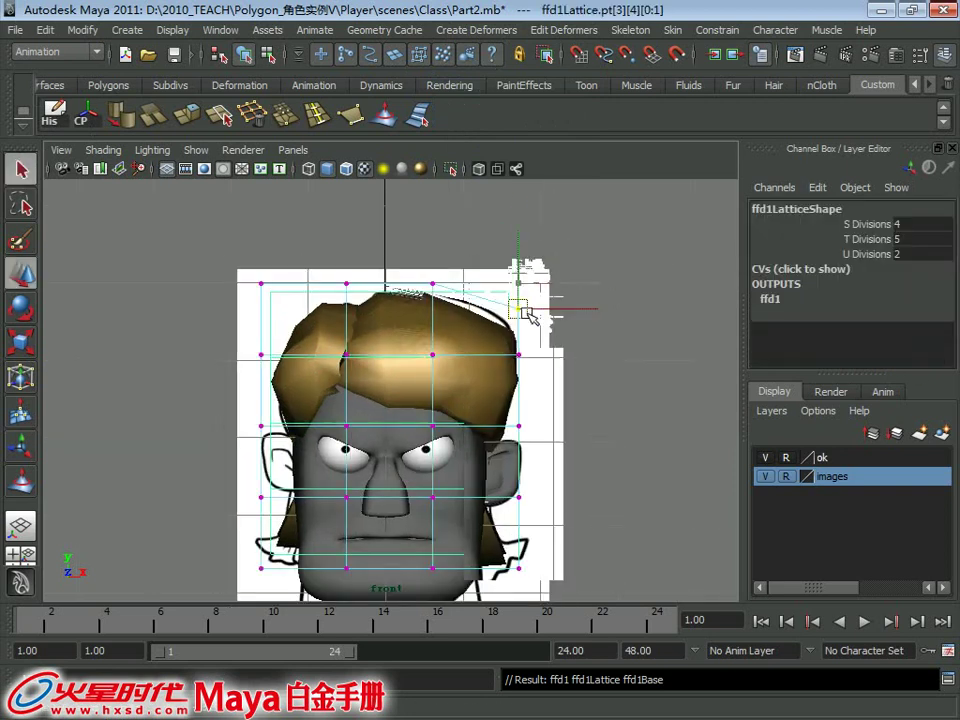
drag(521, 430, 514, 441)
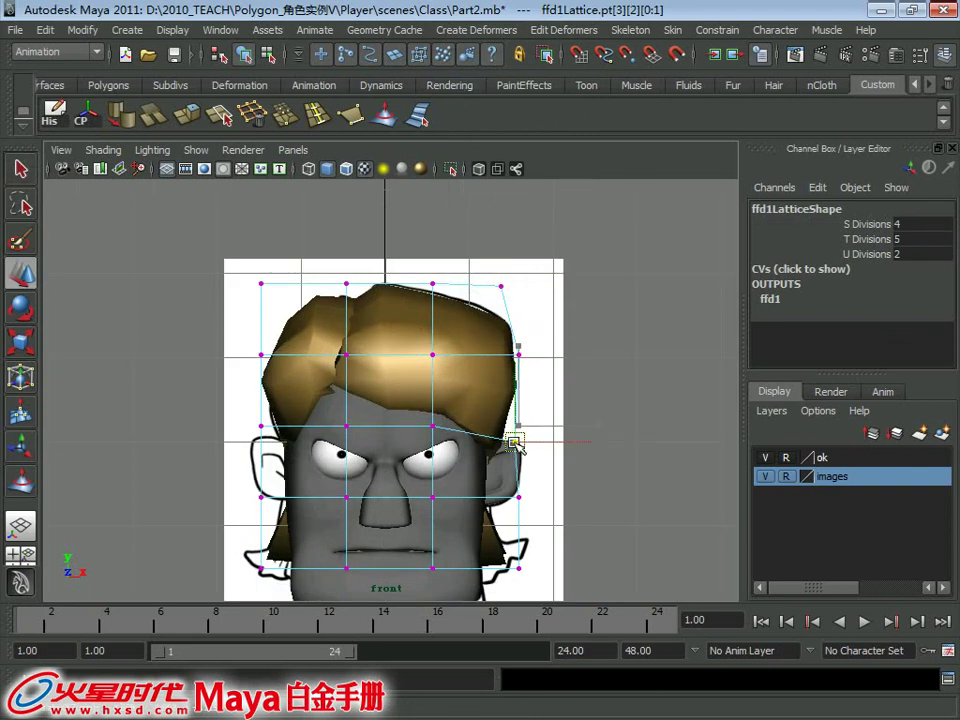
Pull the cheek, jaw and bottom-corner lattice points to match the front reference.
drag(250, 414, 280, 450)
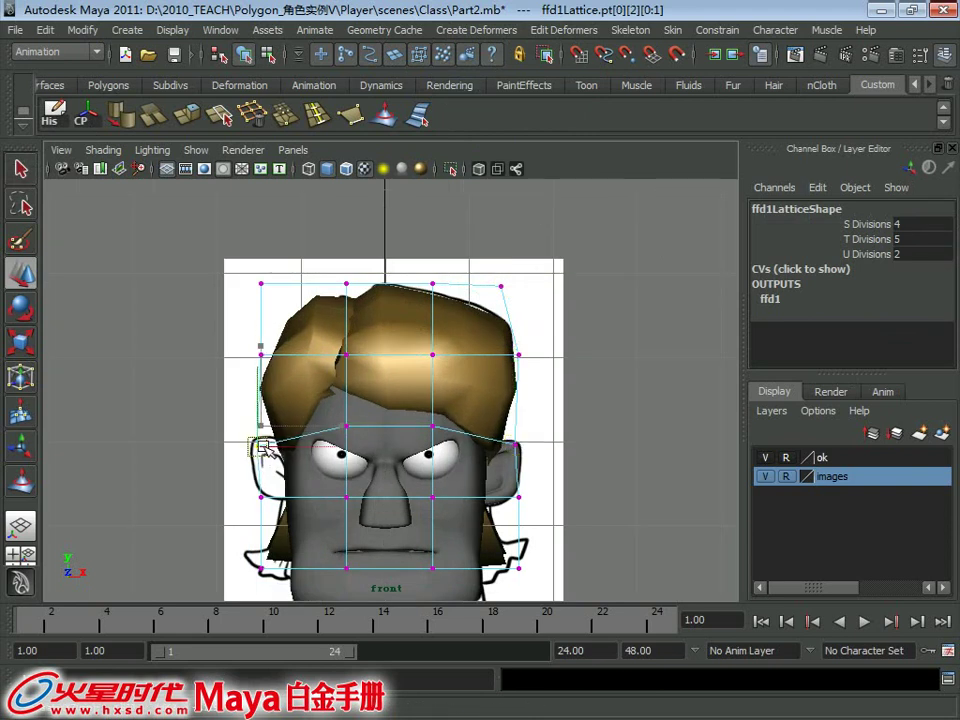
alt+middle_drag(280, 450, 295, 375)
drag(337, 376, 324, 371)
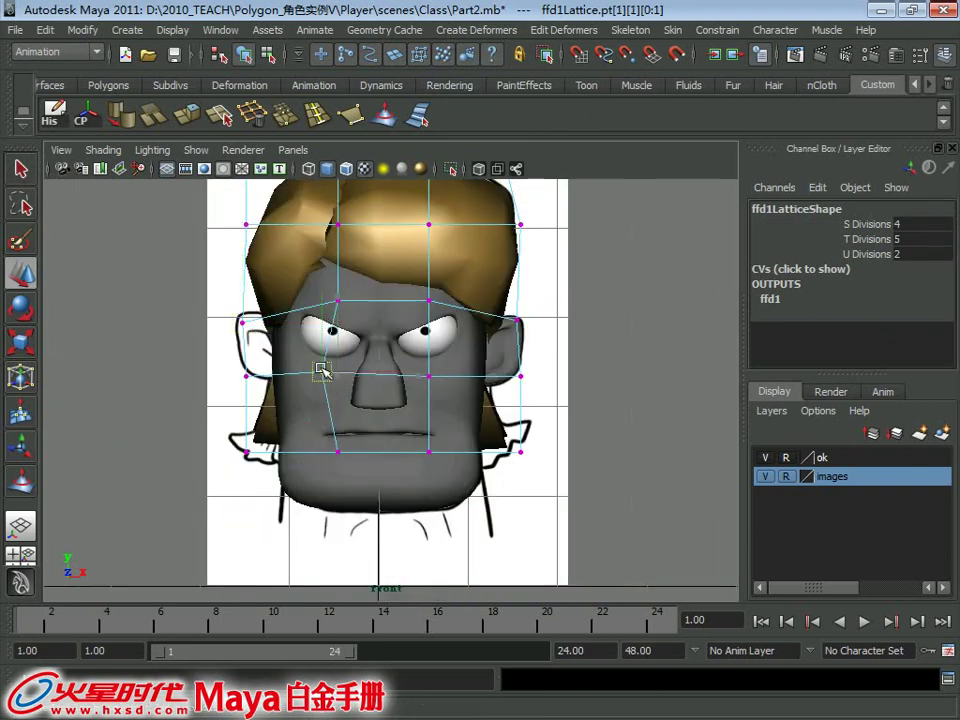
drag(429, 378, 446, 375)
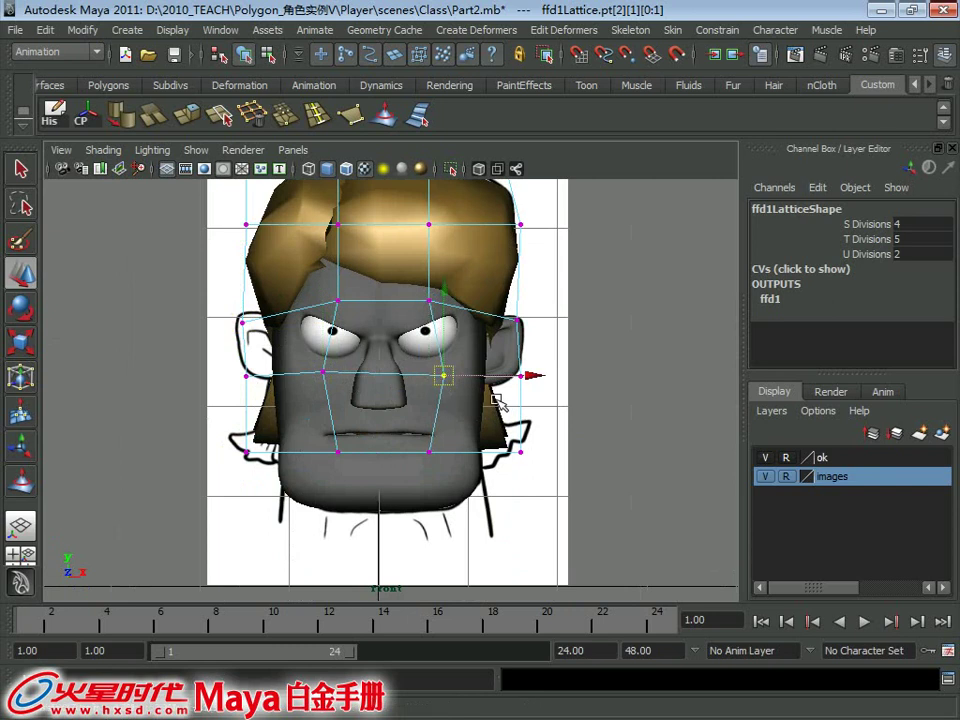
drag(430, 453, 433, 487)
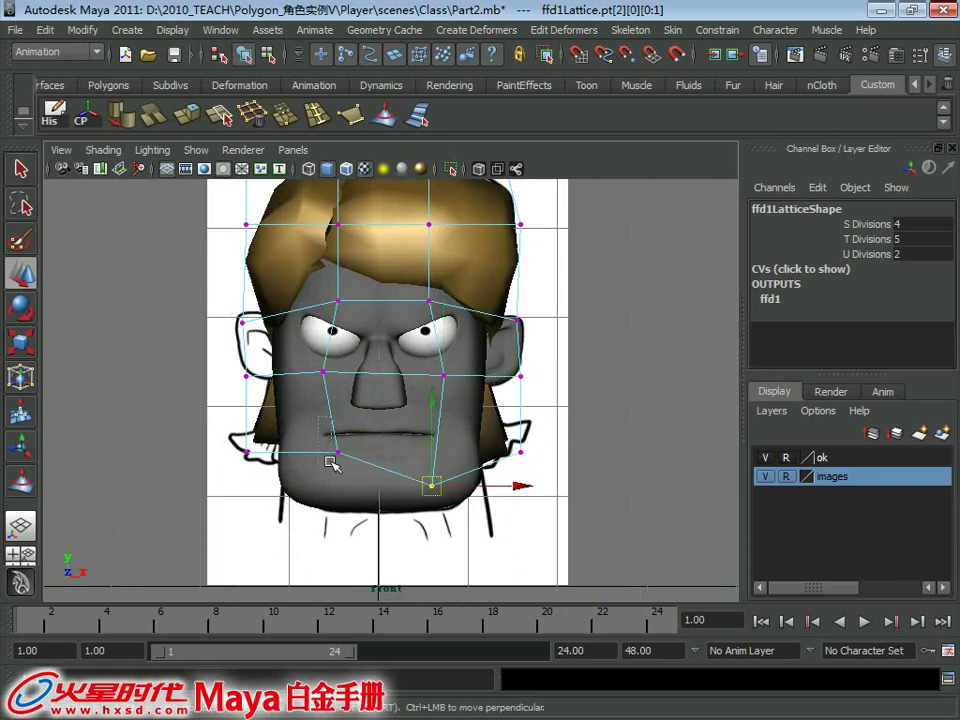
drag(335, 455, 319, 481)
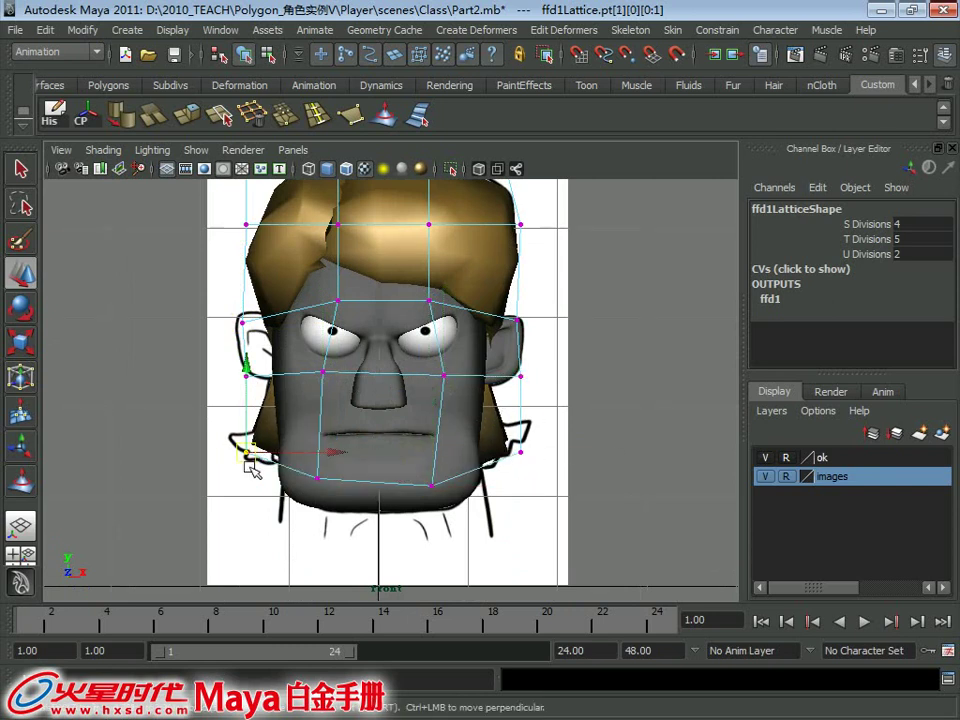
drag(251, 469, 239, 462)
click(317, 479)
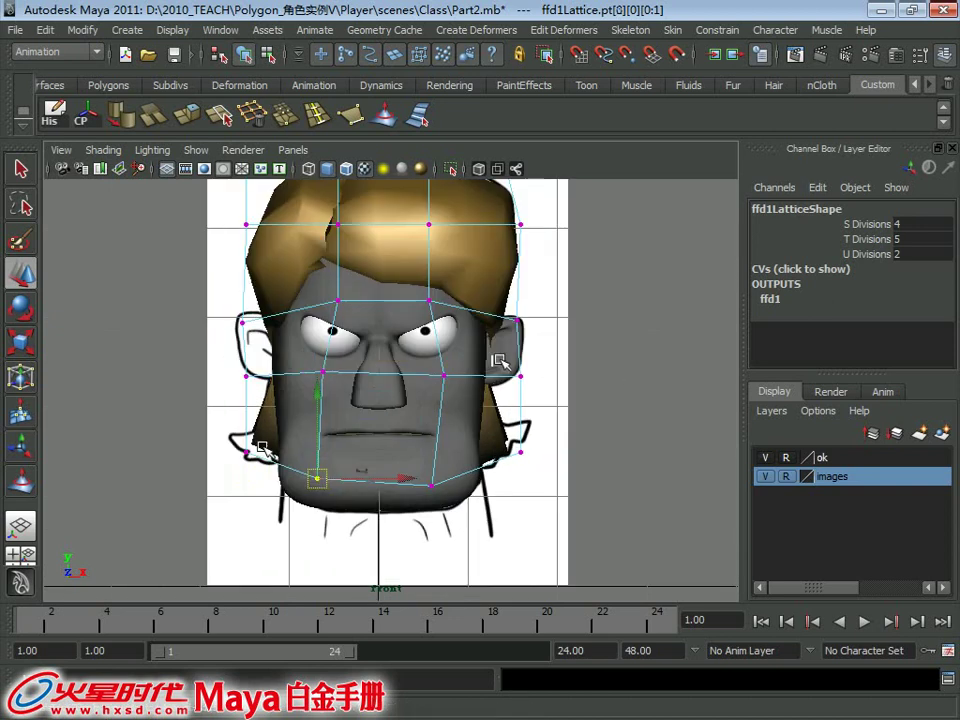
mouse_move(602, 390)
alt+mouse_down()
mouse_move(449, 477)
mouse_move(434, 463)
alt+mouse_up()
Delete the hair's history to remove the old lattice and wrap it in a new lattice.
click(434, 389)
alt+drag(434, 389, 530, 412)
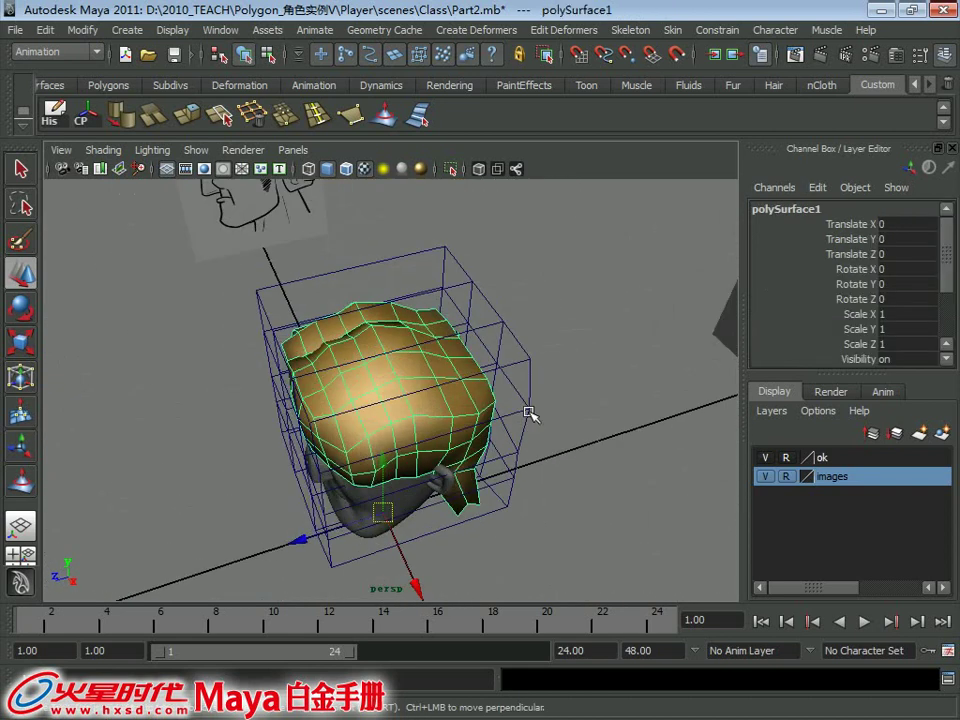
click(61, 118)
click(468, 29)
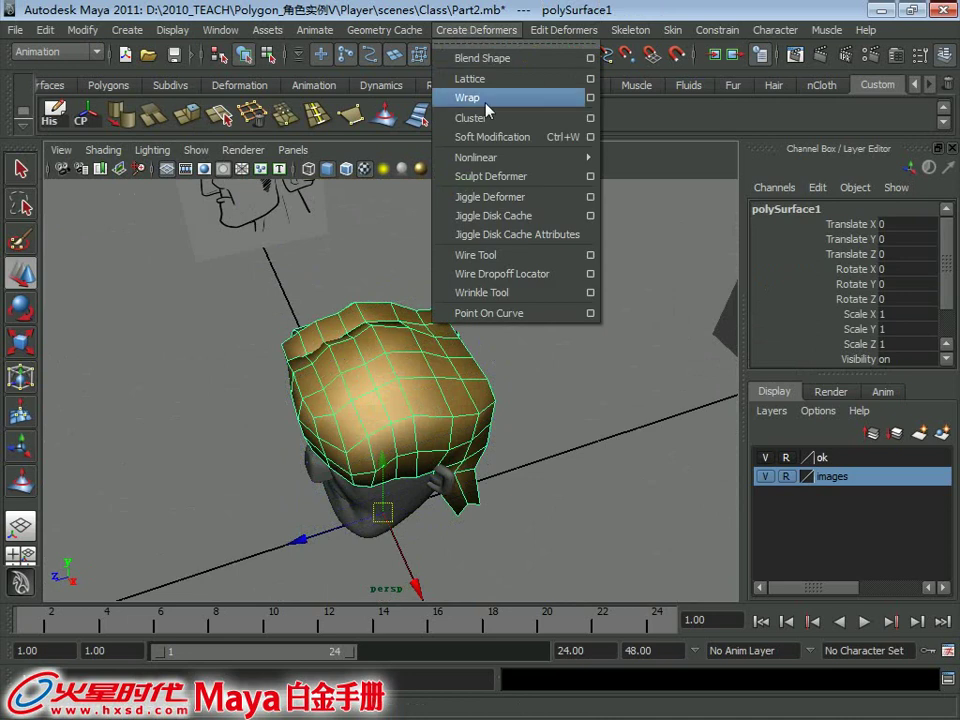
click(470, 77)
Set the new lattice to 2 S, 2 T and 3 U divisions.
drag(948, 277, 946, 340)
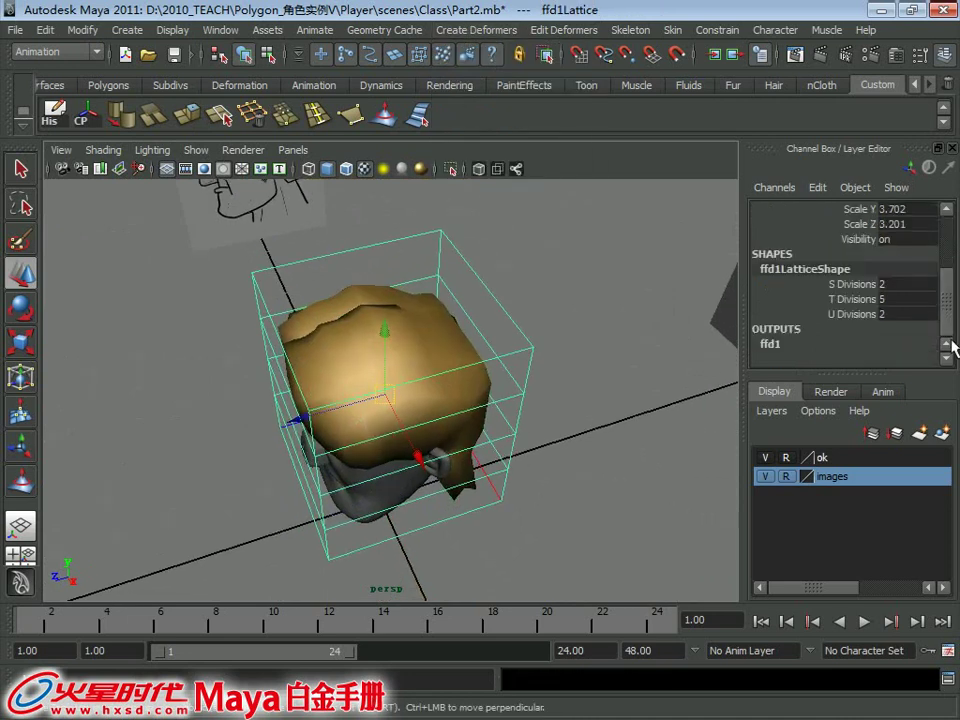
click(905, 299)
text(2)
key(Return)
click(813, 286)
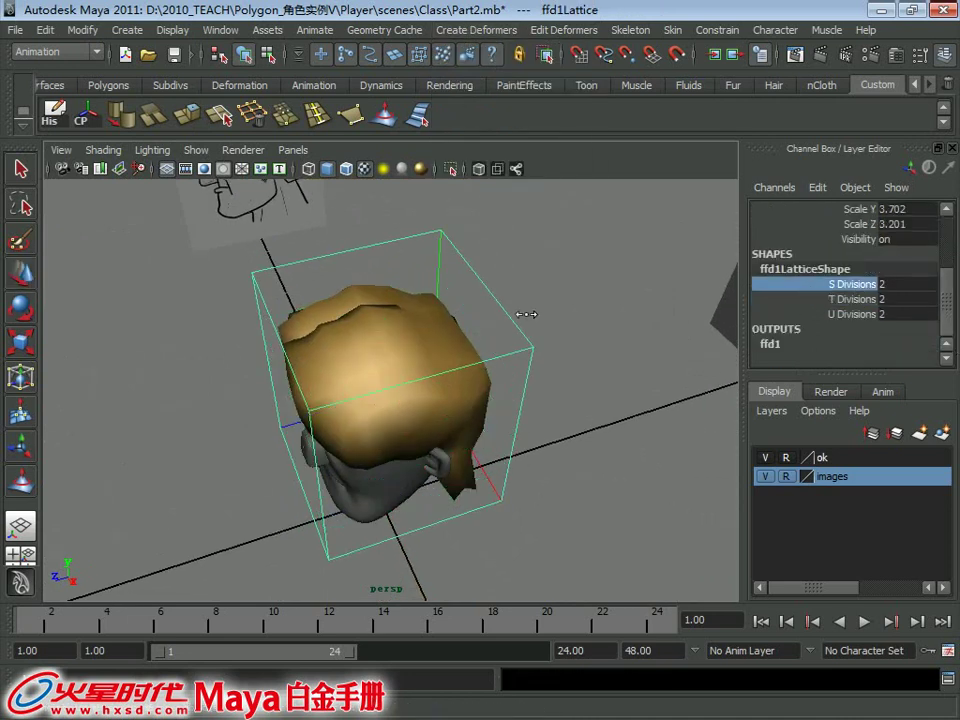
mouse_move(525, 314)
middle_down()
mouse_move(629, 318)
mouse_move(356, 318)
middle_up()
click(813, 314)
middle_drag(664, 343, 672, 345)
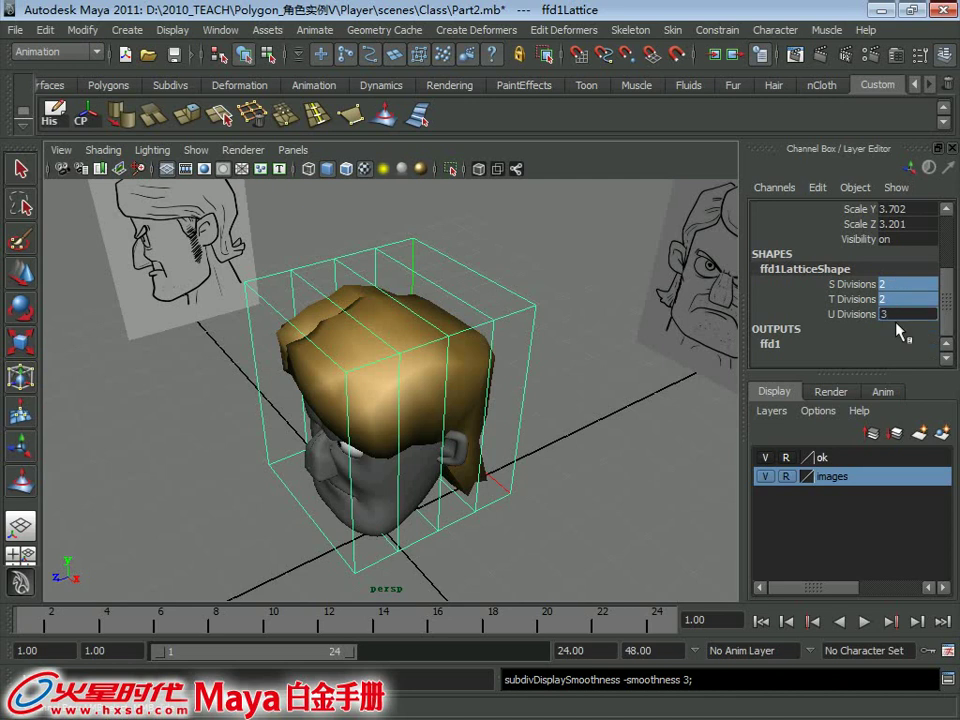
Finish the 3 × 3 × 5 lattice divisions and switch to editing lattice points.
click(831, 315)
text(5)
alt+drag(591, 357, 545, 278)
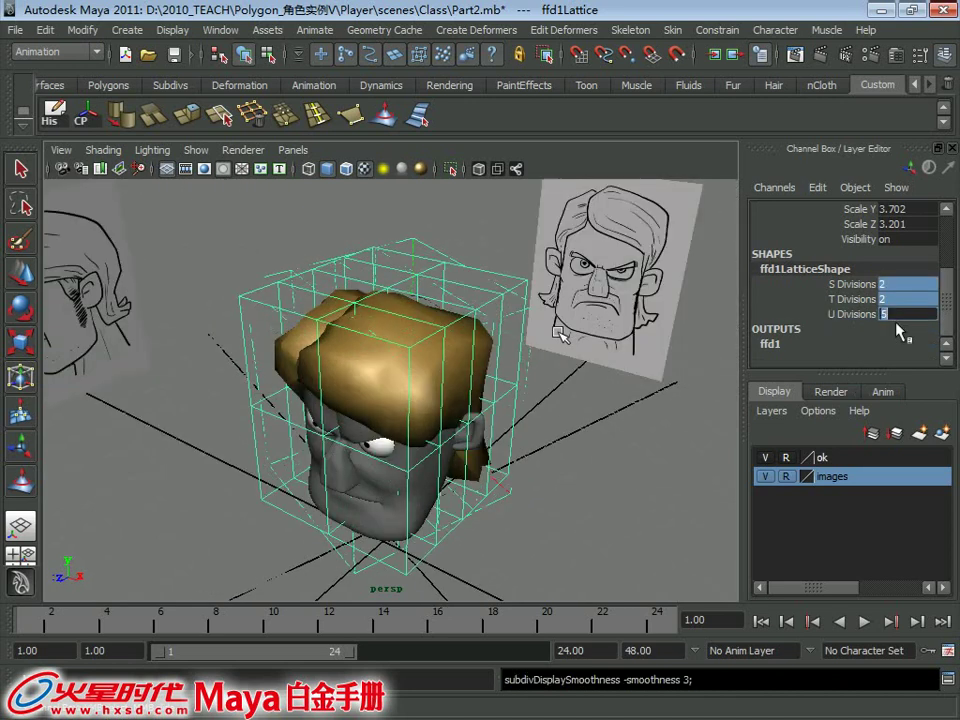
right_drag(545, 278, 530, 234)
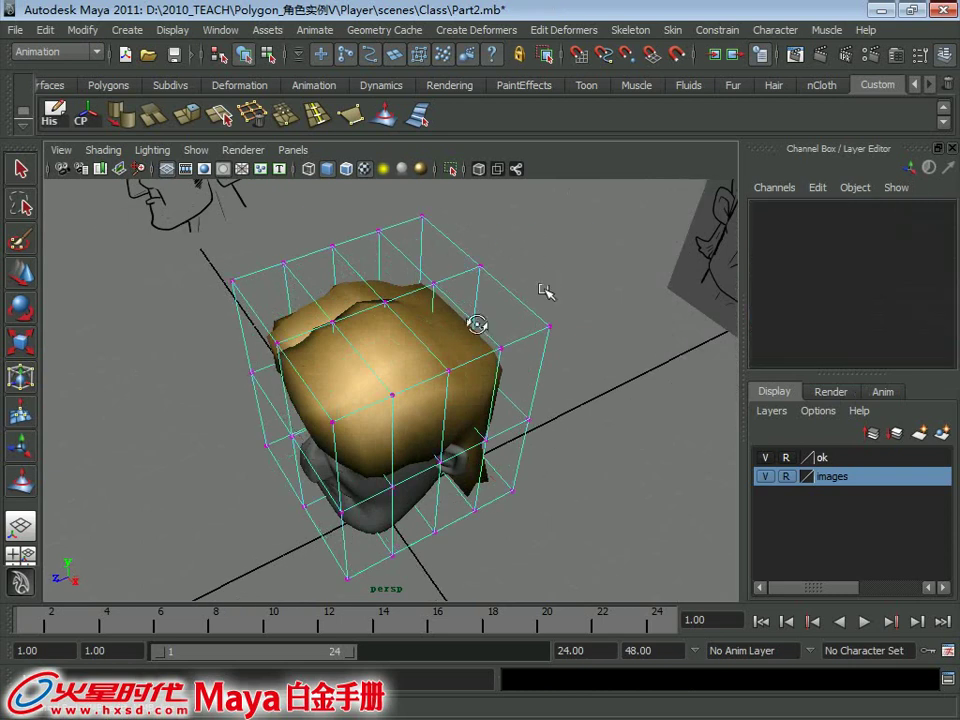
click(498, 358)
key(F8)
Move the lattice points at the hair's sides to reshape it.
mouse_move(386, 396)
alt+mouse_down()
mouse_move(462, 401)
mouse_move(568, 343)
alt+mouse_up()
middle_drag(568, 343, 551, 289)
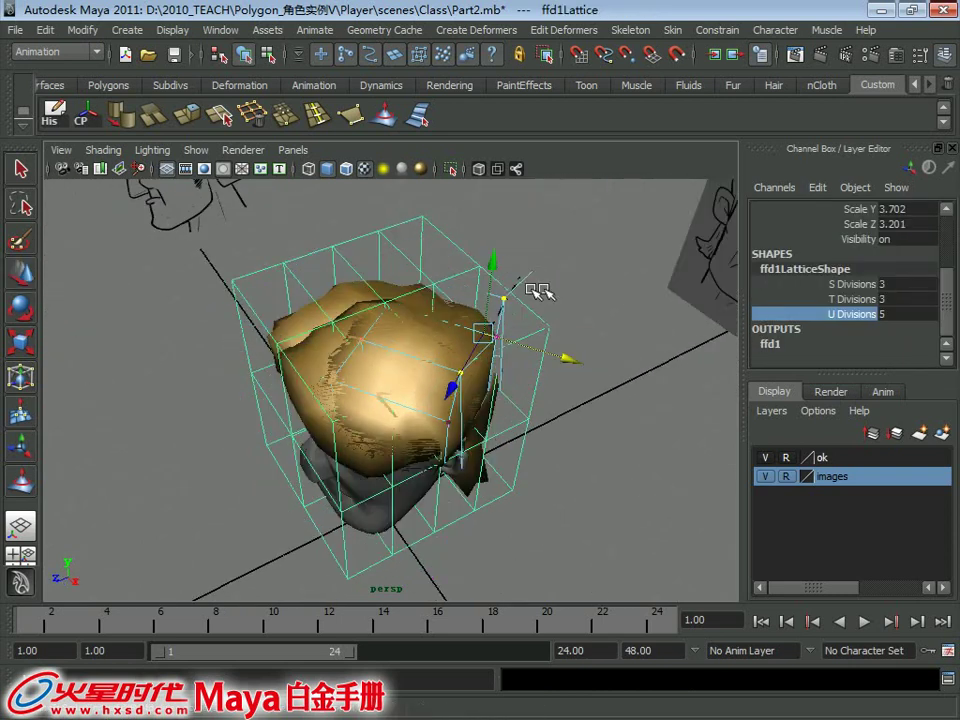
key(F8)
click(493, 296)
mouse_move(493, 293)
alt+mouse_down()
mouse_move(497, 257)
mouse_move(606, 332)
alt+mouse_up()
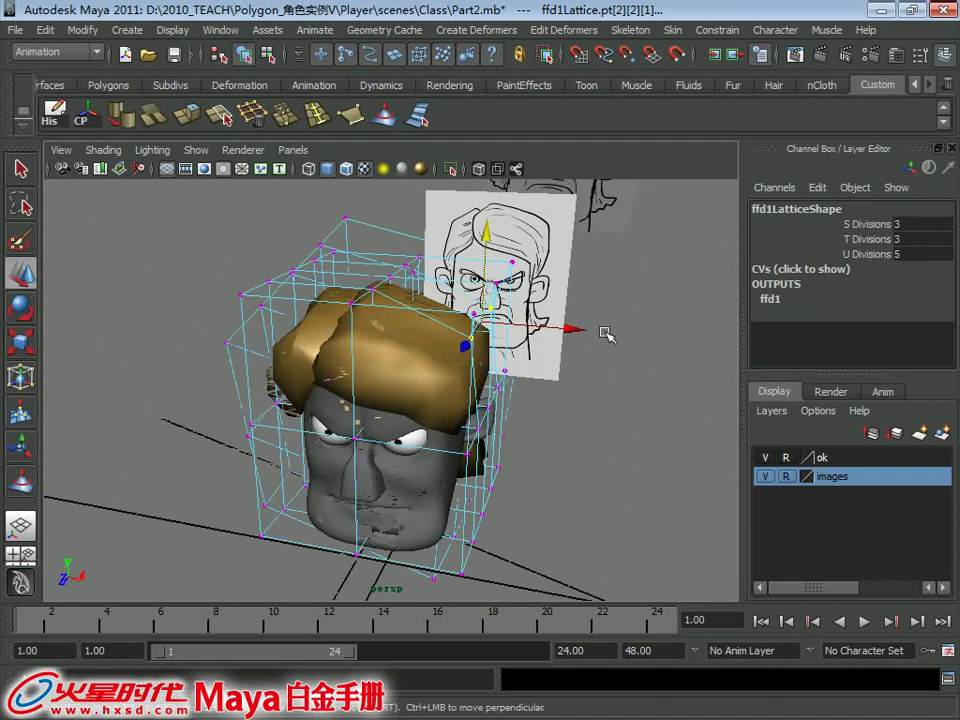
mouse_move(413, 356)
alt+mouse_down()
mouse_move(422, 313)
mouse_move(396, 369)
mouse_move(427, 366)
alt+mouse_up()
alt+drag(508, 351, 493, 279)
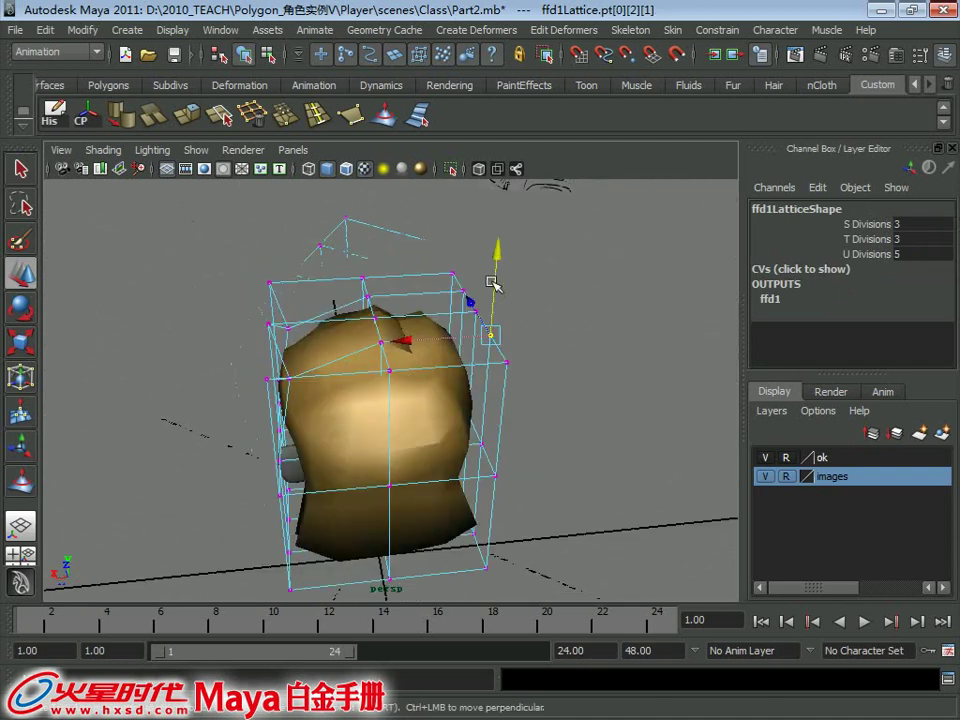
click(493, 354)
Raise lattice points to lift the hair, checking it against the side reference drawing.
mouse_move(493, 354)
alt+mouse_down()
mouse_move(483, 462)
mouse_move(502, 440)
alt+mouse_up()
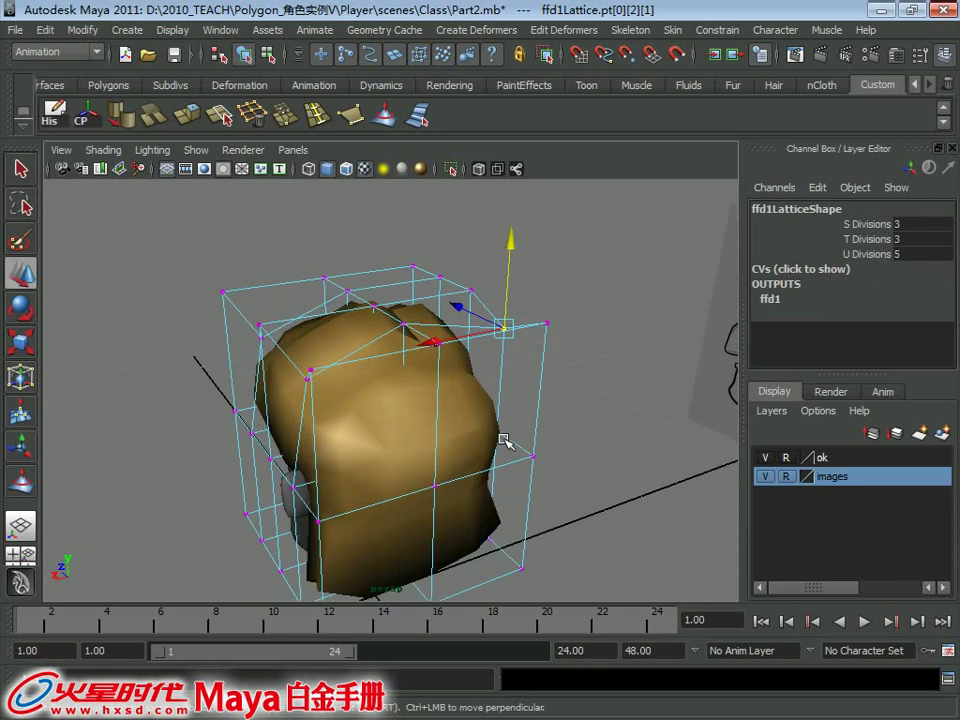
drag(490, 335, 506, 253)
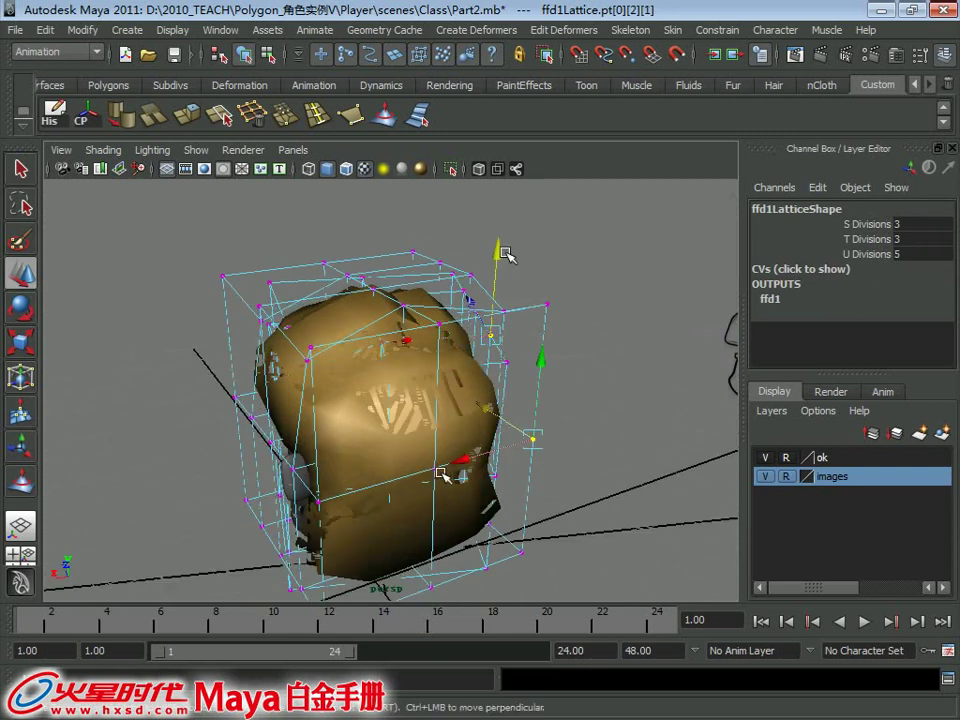
click(486, 560)
alt+drag(486, 560, 428, 508)
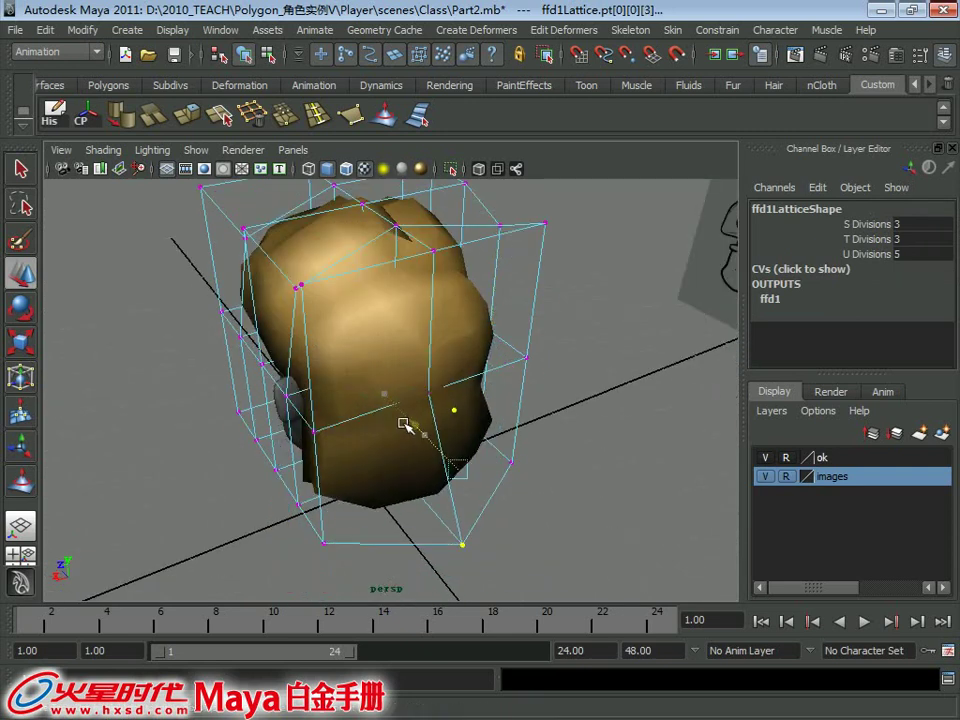
mouse_move(402, 421)
alt+mouse_down()
mouse_move(439, 381)
mouse_move(503, 427)
alt+mouse_up()
click(514, 503)
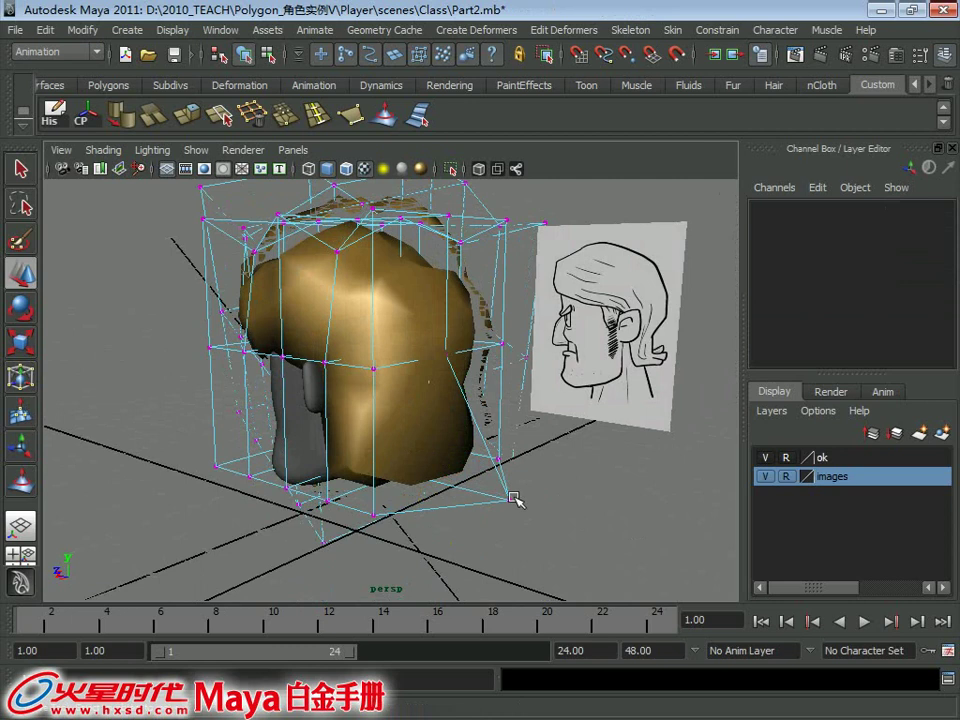
alt+drag(514, 503, 388, 350)
Bake the lattice shape by deleting the hair's history, then inspect it from behind.
key(q)
click(388, 350)
alt+drag(499, 411, 376, 320)
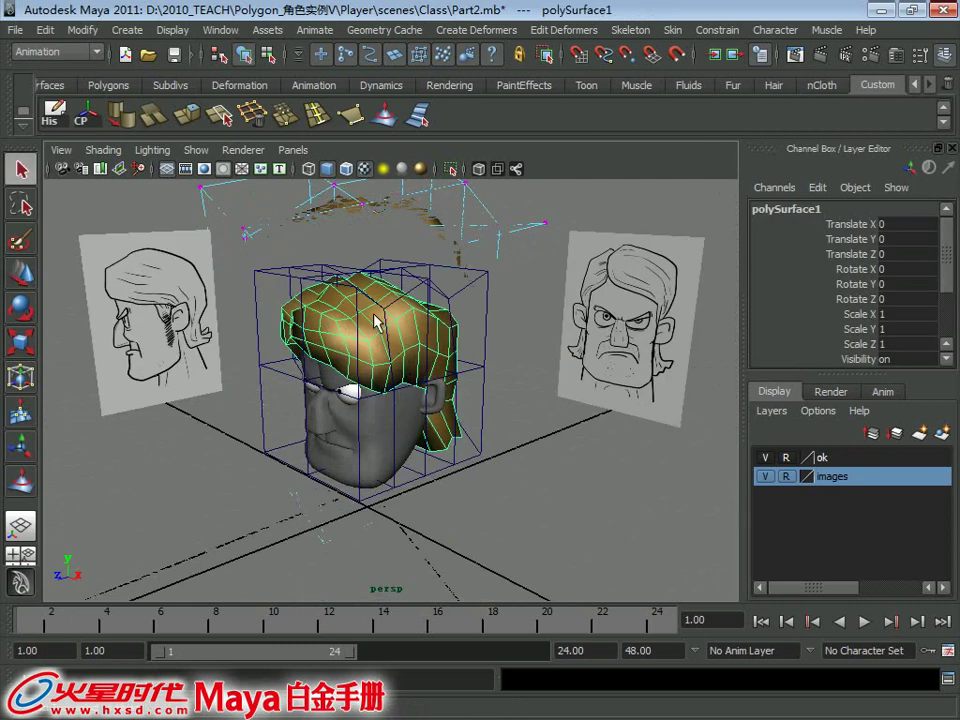
click(57, 118)
mouse_move(444, 368)
alt+mouse_down()
mouse_move(331, 408)
mouse_move(422, 383)
alt+mouse_up()
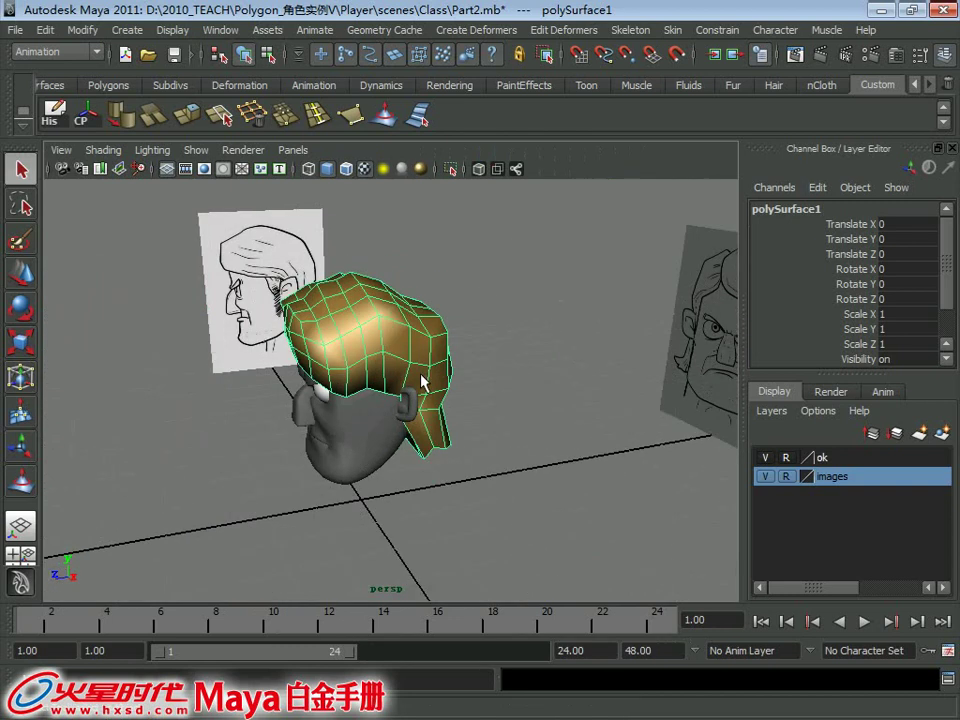
scroll(480, 476, up, 3)
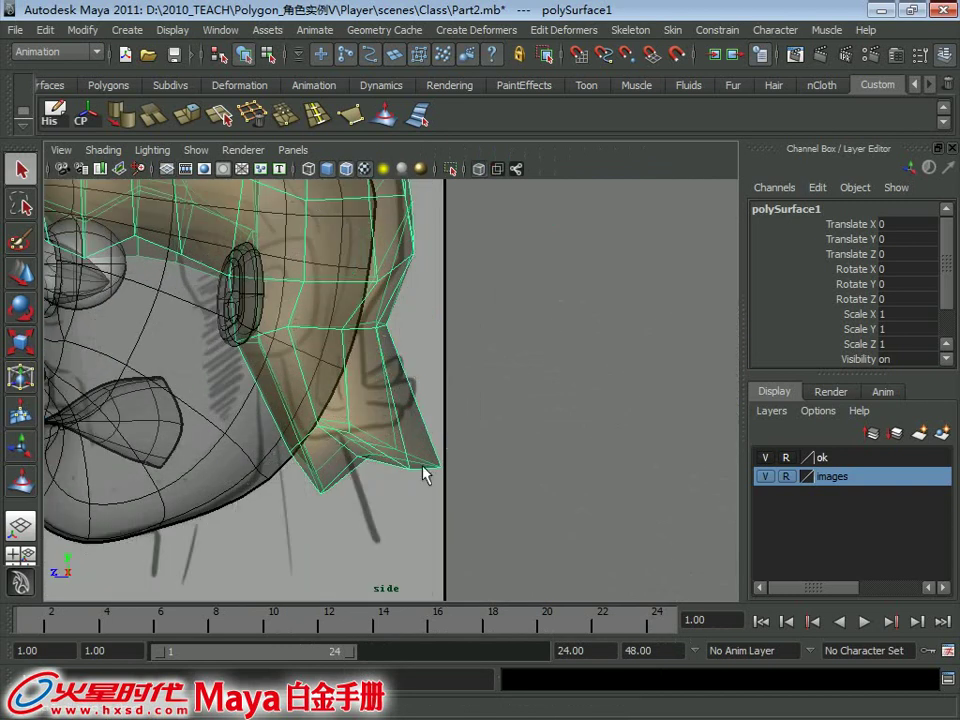
key(space)
mouse_move(553, 306)
alt+mouse_down()
mouse_move(553, 525)
mouse_move(418, 452)
mouse_move(337, 378)
mouse_move(266, 388)
alt+mouse_up()
mouse_move(433, 278)
alt+mouse_down()
mouse_move(375, 332)
mouse_move(340, 330)
alt+mouse_up()
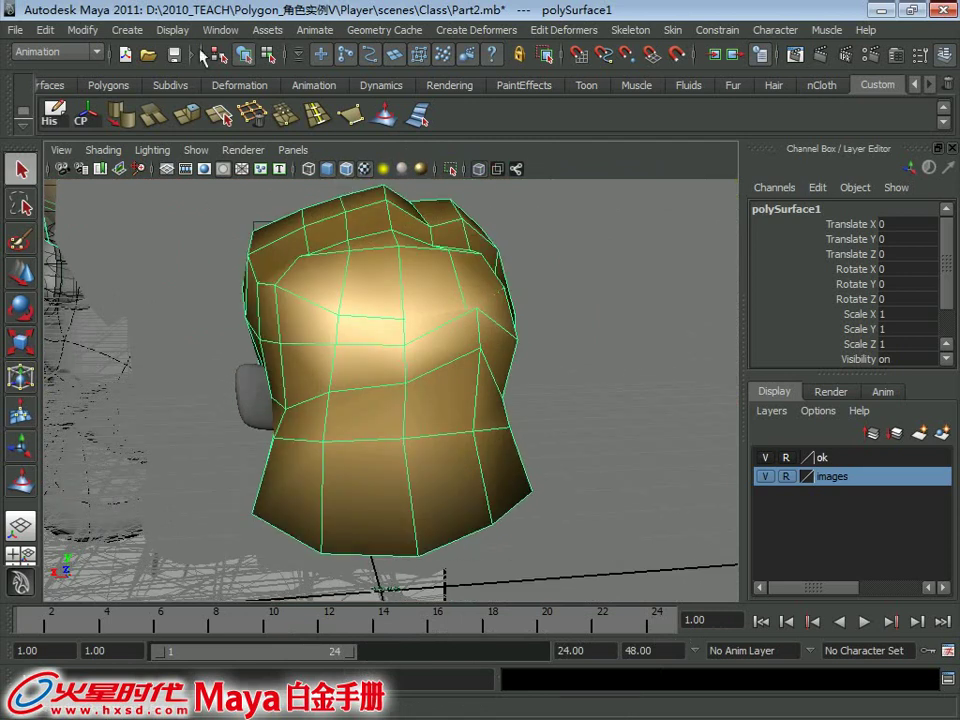
Insert five edge loops across the hair mesh.
click(316, 113)
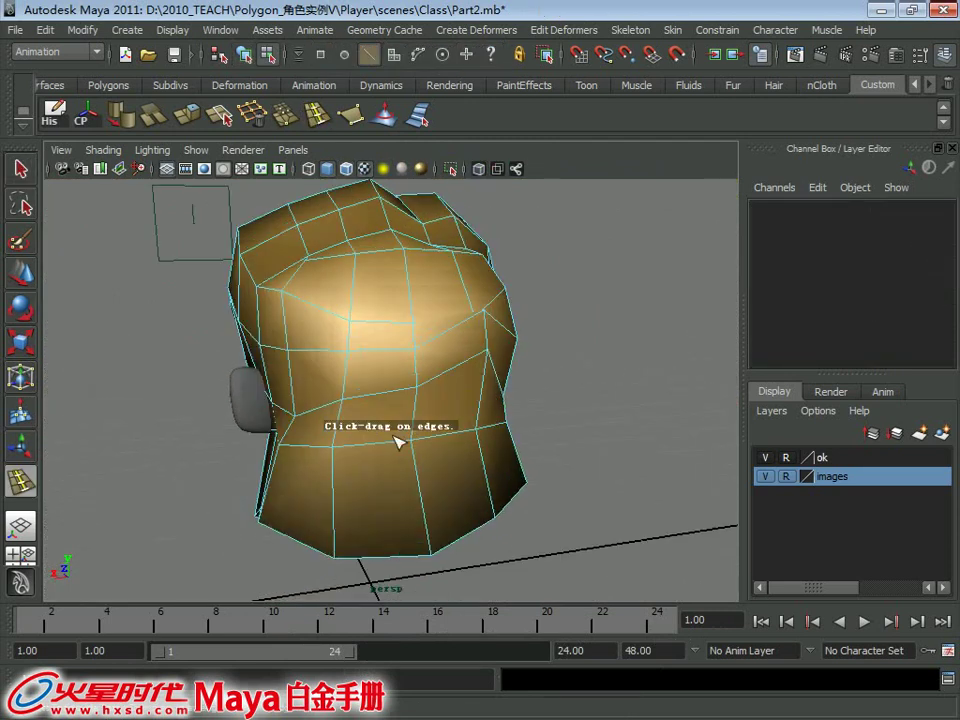
click(337, 532)
mouse_move(338, 531)
alt+mouse_down()
mouse_move(377, 552)
mouse_move(445, 527)
alt+mouse_up()
click(385, 555)
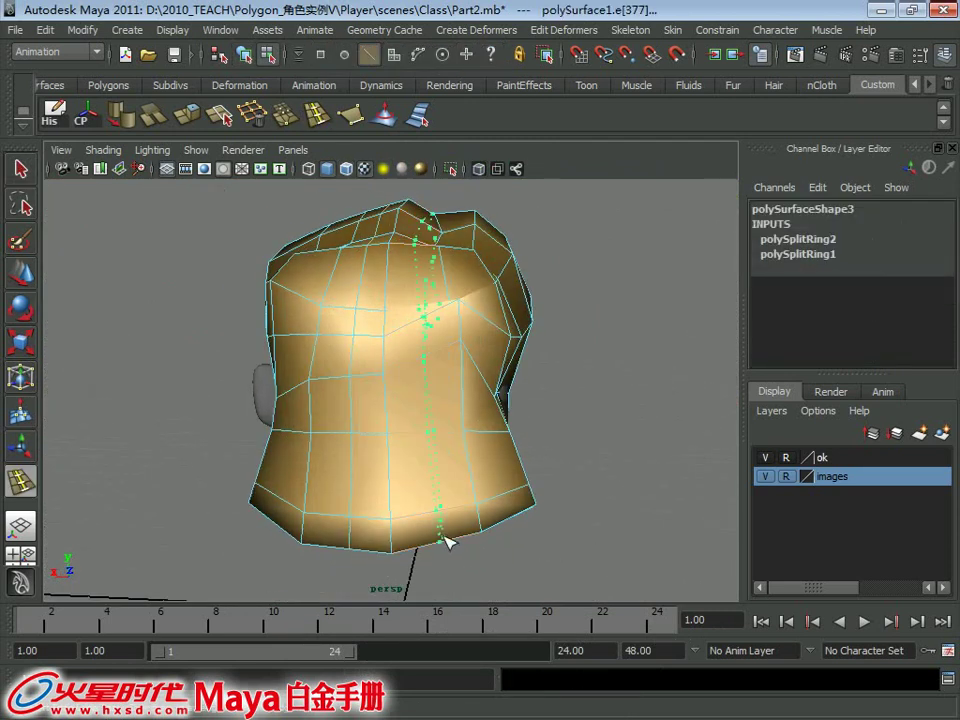
click(445, 540)
click(335, 538)
alt+drag(332, 538, 290, 523)
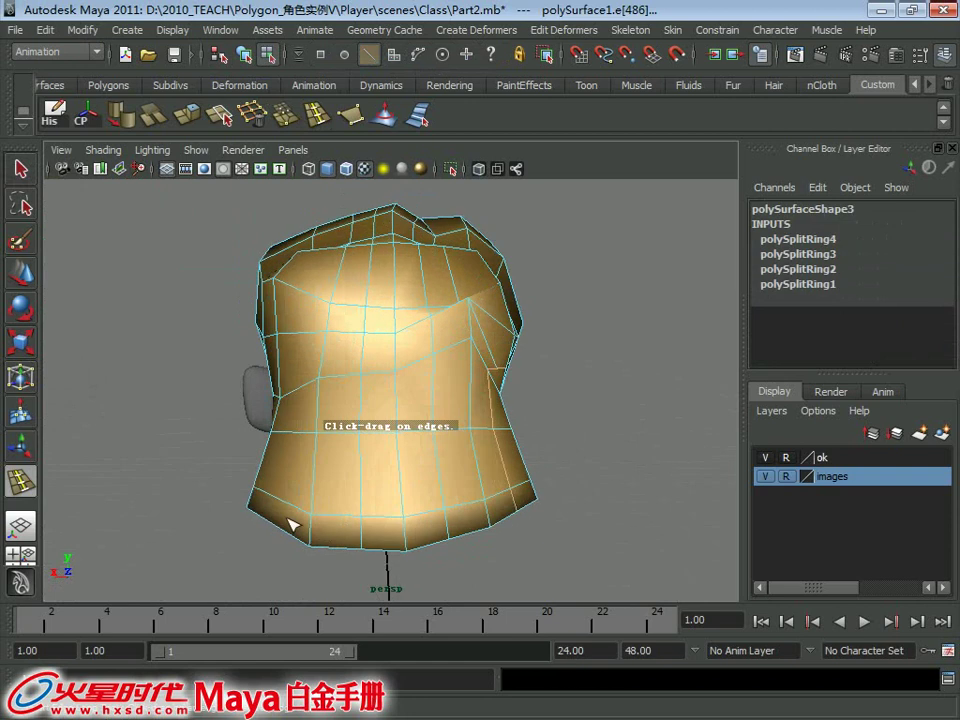
click(290, 523)
alt+drag(358, 495, 381, 506)
Push an edge loop outward so the side of the hair bulges.
right_drag(343, 315, 345, 272)
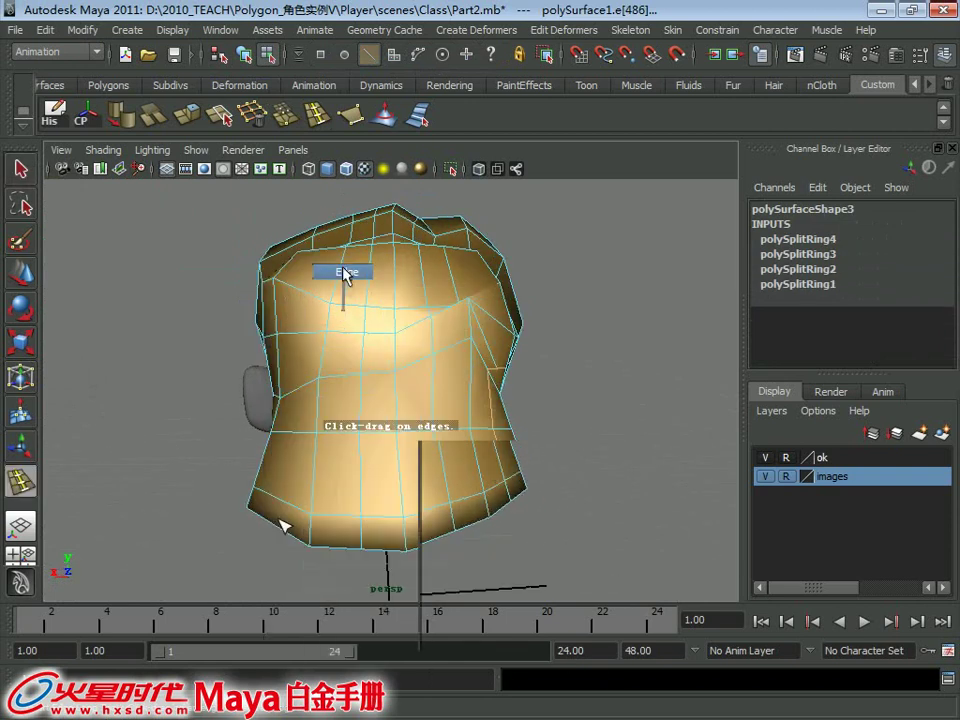
alt+drag(352, 480, 370, 498)
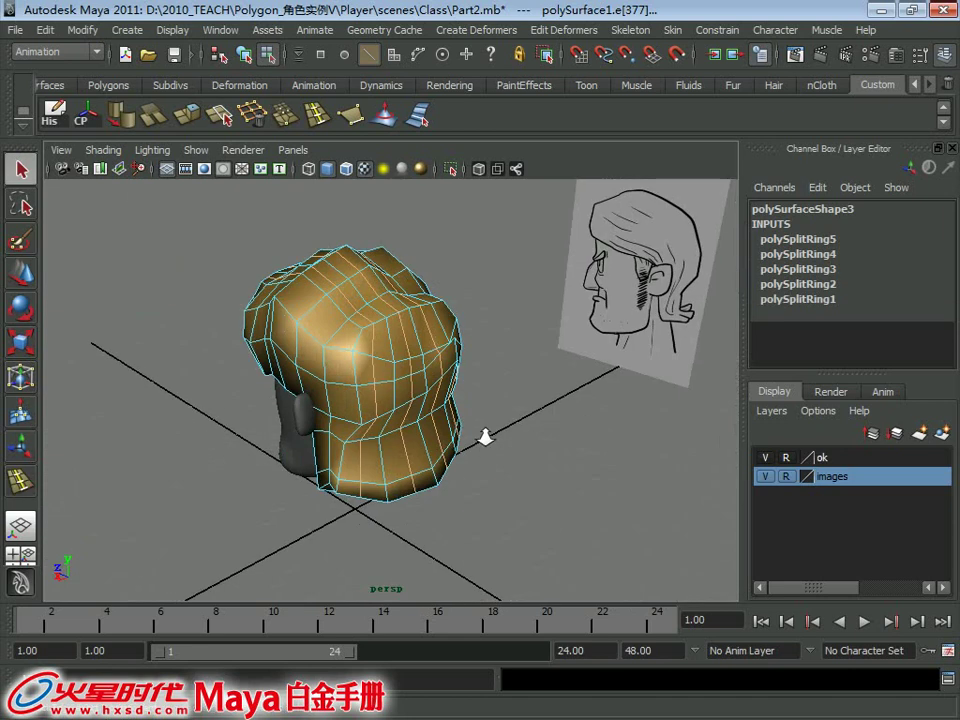
key(w)
mouse_move(480, 460)
alt+mouse_down()
mouse_move(311, 358)
mouse_move(316, 275)
alt+mouse_up()
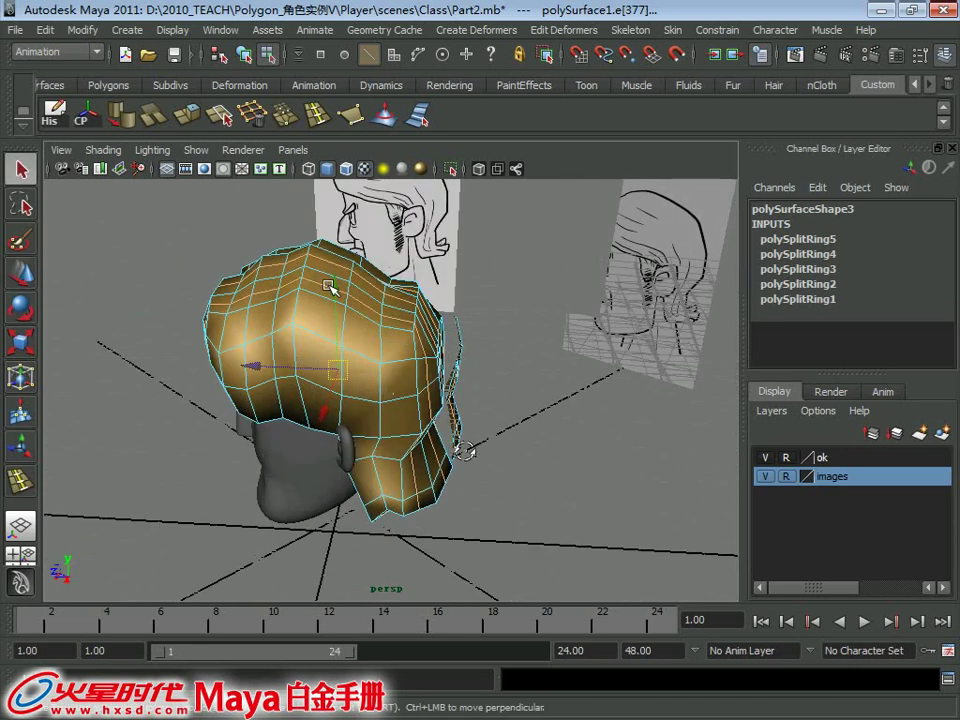
key(ctrl+z)
click(341, 283)
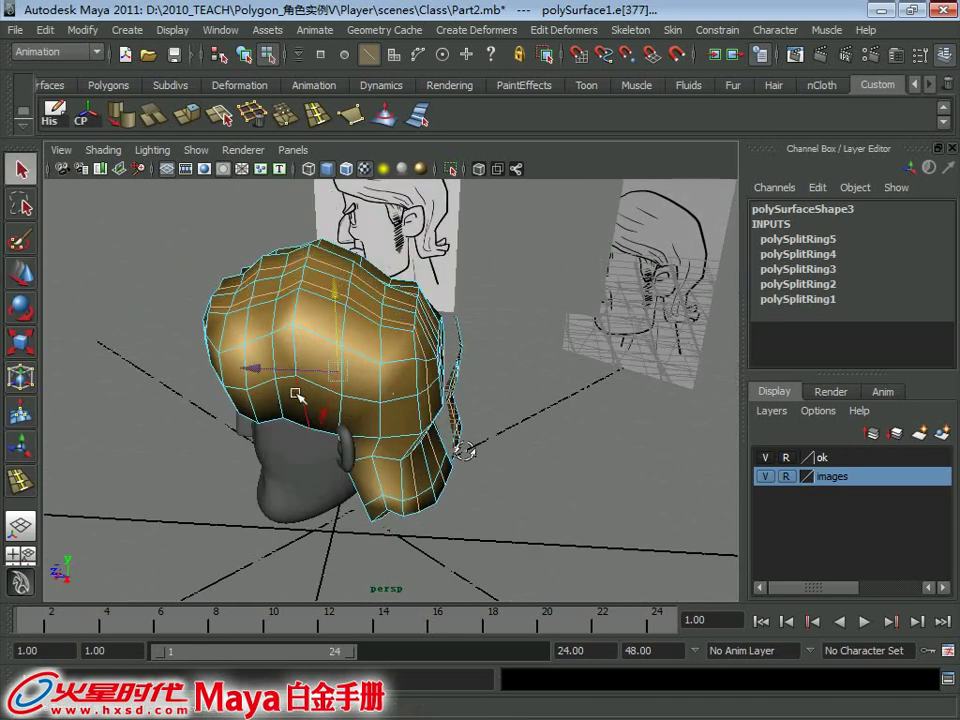
drag(297, 394, 270, 368)
Select the hair mesh and bring up its construction history inputs.
mouse_move(463, 452)
alt+mouse_down()
mouse_move(328, 289)
mouse_move(460, 320)
mouse_move(358, 351)
mouse_move(444, 480)
mouse_move(357, 434)
mouse_move(364, 317)
alt+mouse_up()
click(444, 480)
right_drag(364, 317, 321, 465)
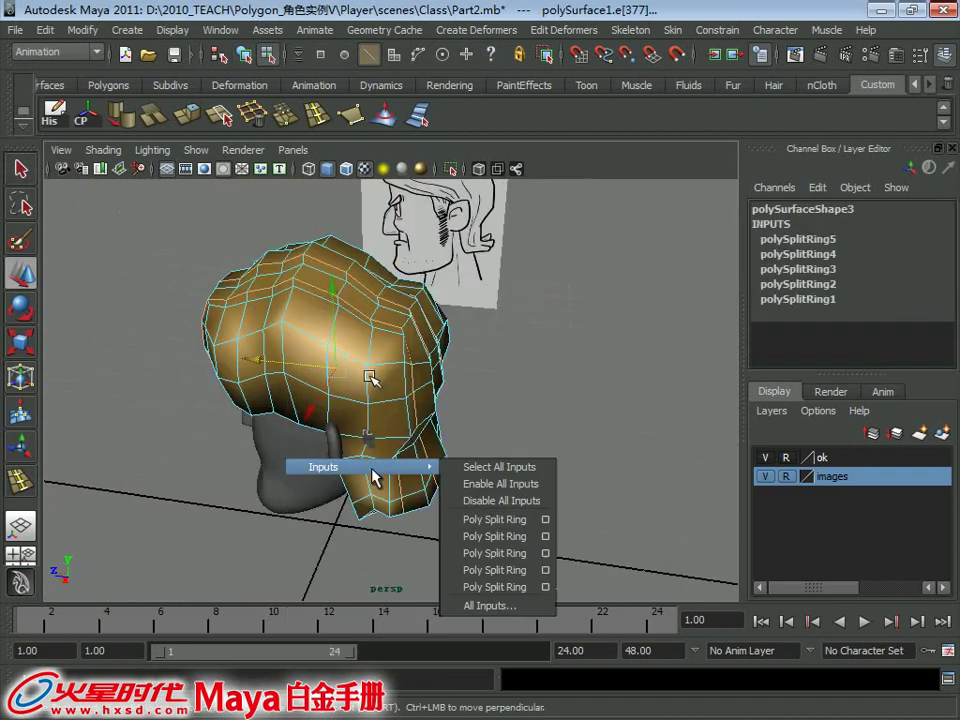
Select the faces along the hair's bottom edge and scale them.
mouse_move(396, 446)
alt+mouse_down()
mouse_move(337, 452)
mouse_move(358, 418)
mouse_move(397, 444)
alt+mouse_up()
key(q)
click(337, 452)
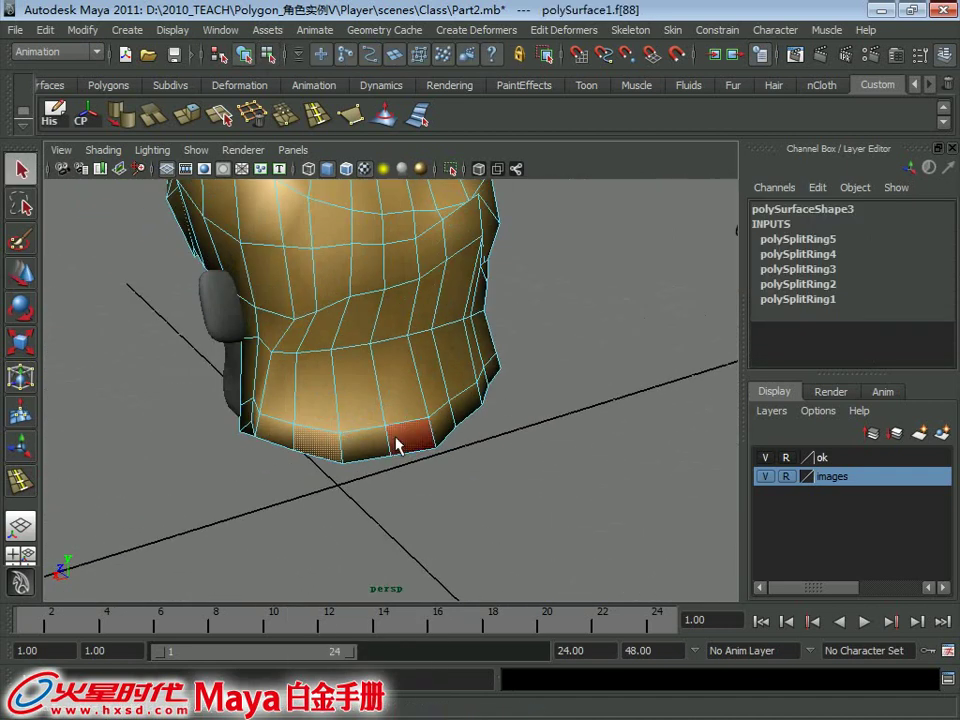
alt+drag(451, 421, 467, 427)
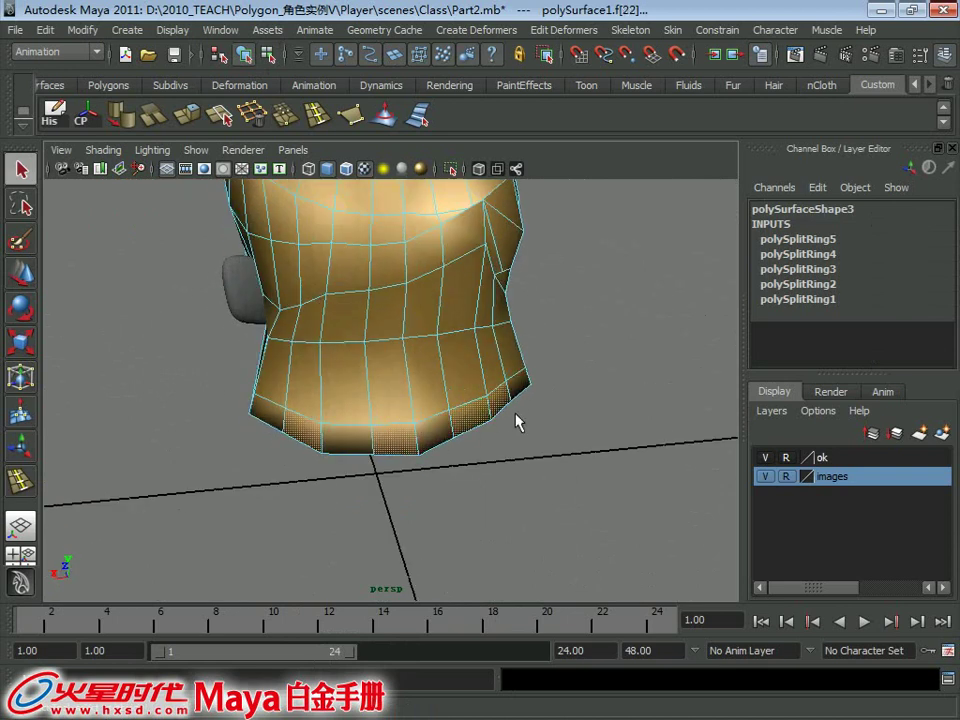
alt+drag(375, 454, 287, 448)
mouse_move(365, 465)
alt+mouse_down()
mouse_move(390, 431)
mouse_move(429, 439)
mouse_move(390, 392)
mouse_move(370, 410)
mouse_move(463, 429)
mouse_move(448, 371)
mouse_move(397, 449)
mouse_move(461, 52)
alt+mouse_up()
click(358, 445)
key(r)
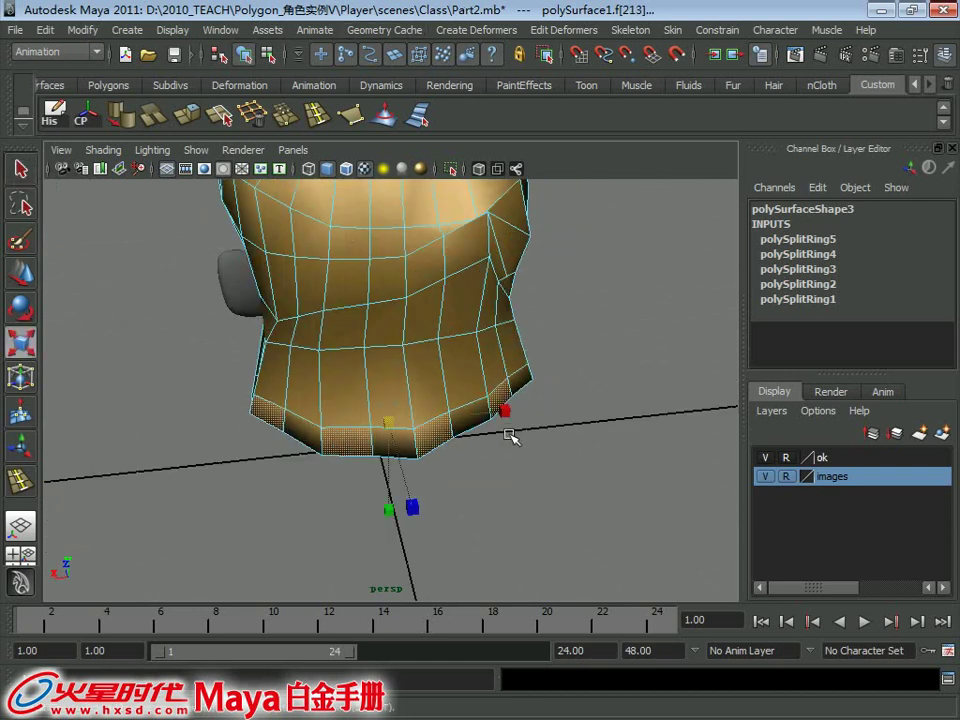
alt+drag(510, 435, 513, 410)
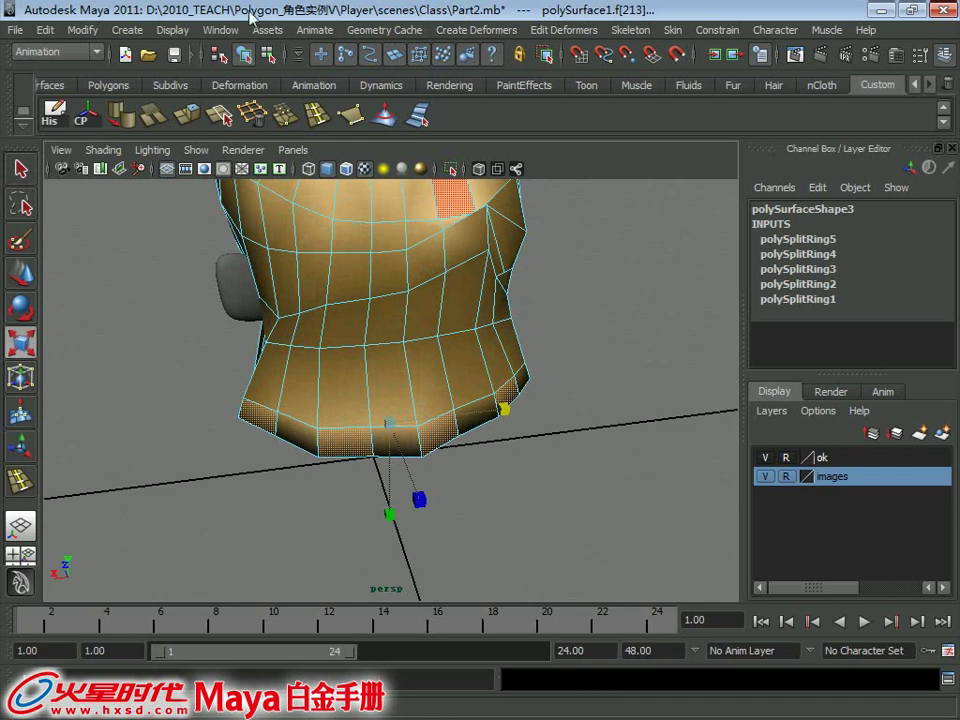
Extrude the selected bottom faces to extend the hair ends.
key(F3)
click(349, 30)
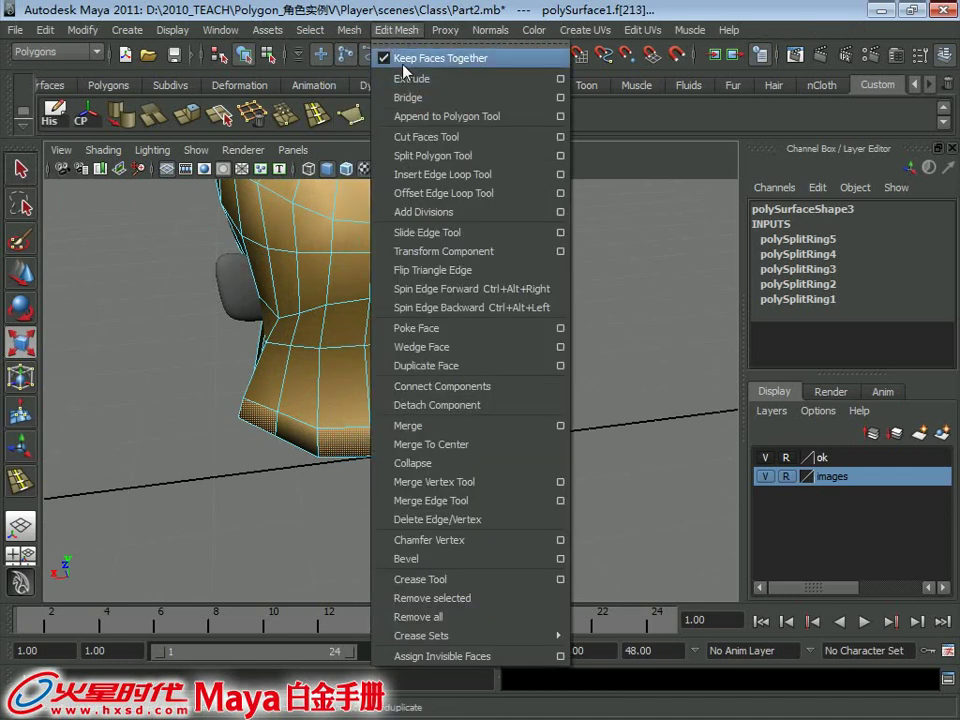
click(410, 78)
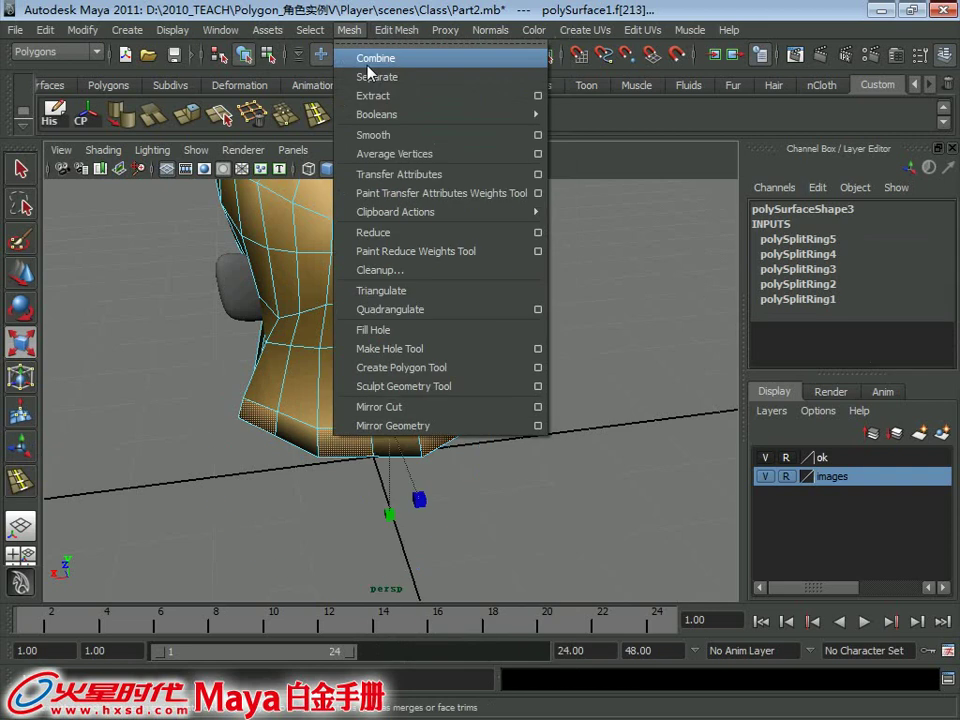
alt+drag(420, 380, 440, 330)
alt+drag(489, 519, 572, 426)
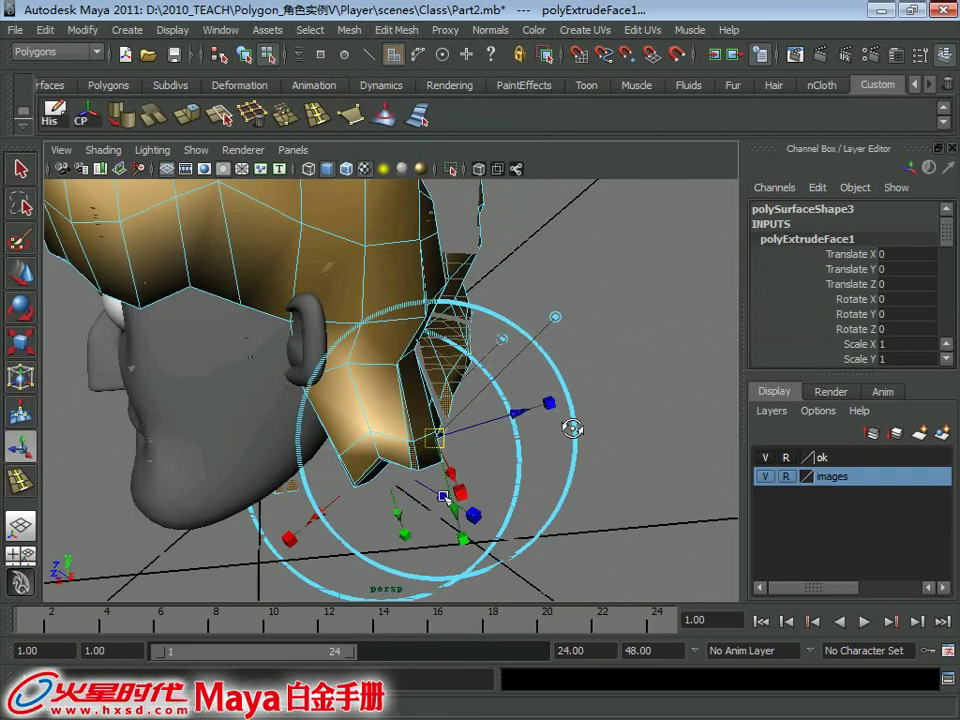
mouse_move(516, 407)
alt+mouse_down()
mouse_move(551, 413)
mouse_move(464, 420)
mouse_move(284, 326)
mouse_move(438, 486)
mouse_move(461, 467)
alt+mouse_up()
Preview the hair in smooth mode (3), then reselect the whole hair mesh.
key(ctrl+z)
key(q)
click(540, 495)
key(3)
mouse_move(540, 495)
alt+mouse_down()
mouse_move(463, 471)
mouse_move(332, 296)
alt+mouse_up()
right_drag(369, 296, 429, 272)
alt+drag(583, 377, 259, 372)
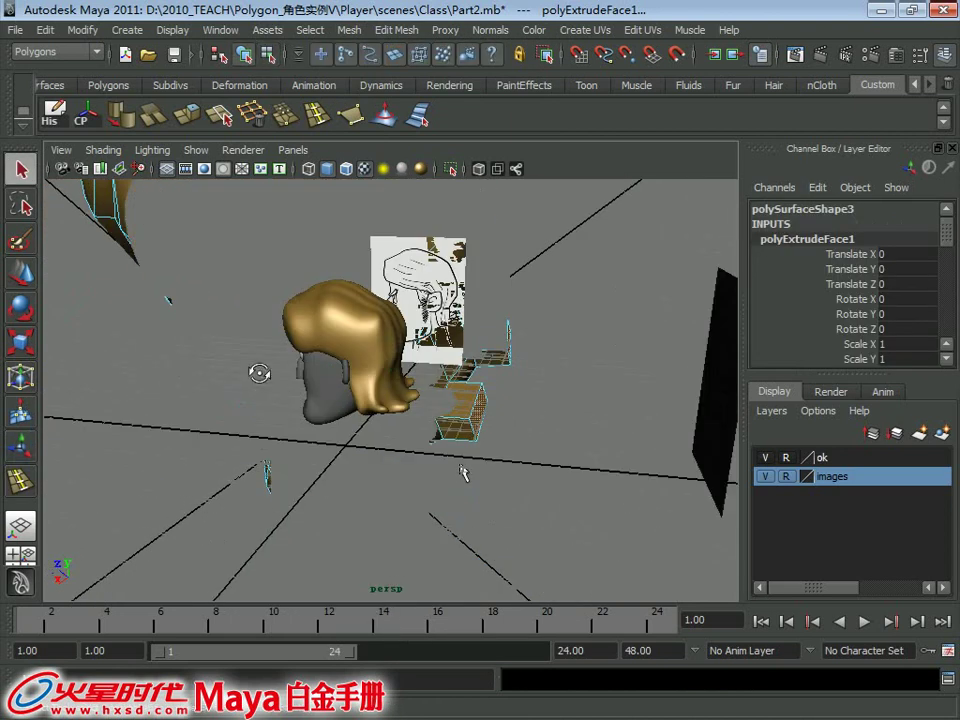
mouse_move(462, 470)
alt+mouse_down()
mouse_move(260, 276)
mouse_move(399, 478)
alt+mouse_up()
click(330, 300)
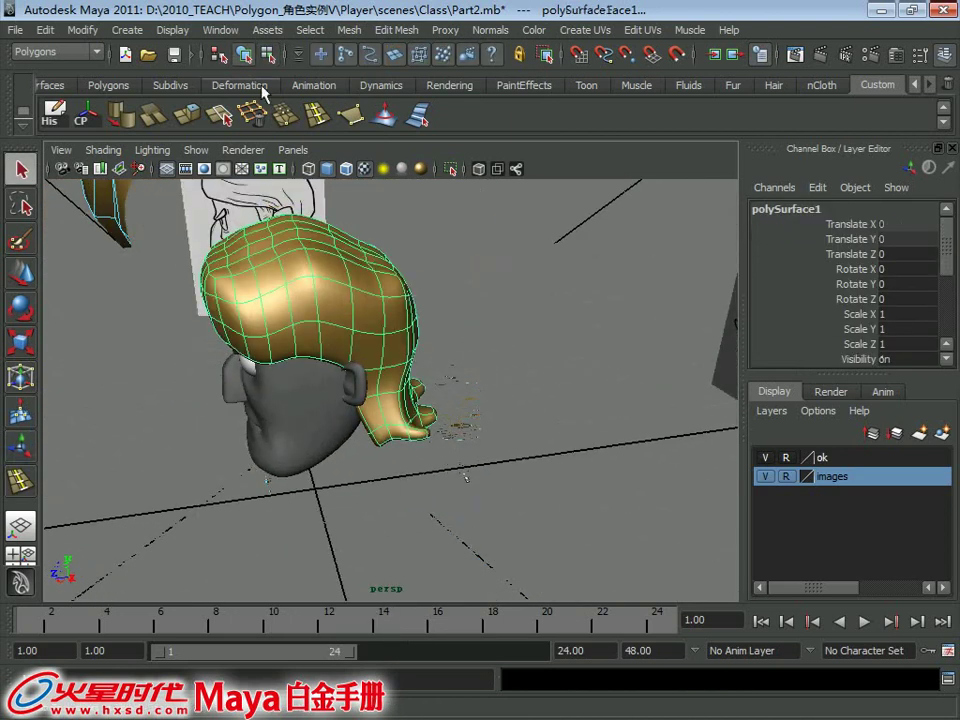
Relax the hair surface with the Sculpt Geometry tool.
click(386, 118)
mouse_move(400, 330)
alt+mouse_down()
mouse_move(429, 401)
mouse_move(426, 497)
alt+mouse_up()
alt+drag(540, 378, 428, 493)
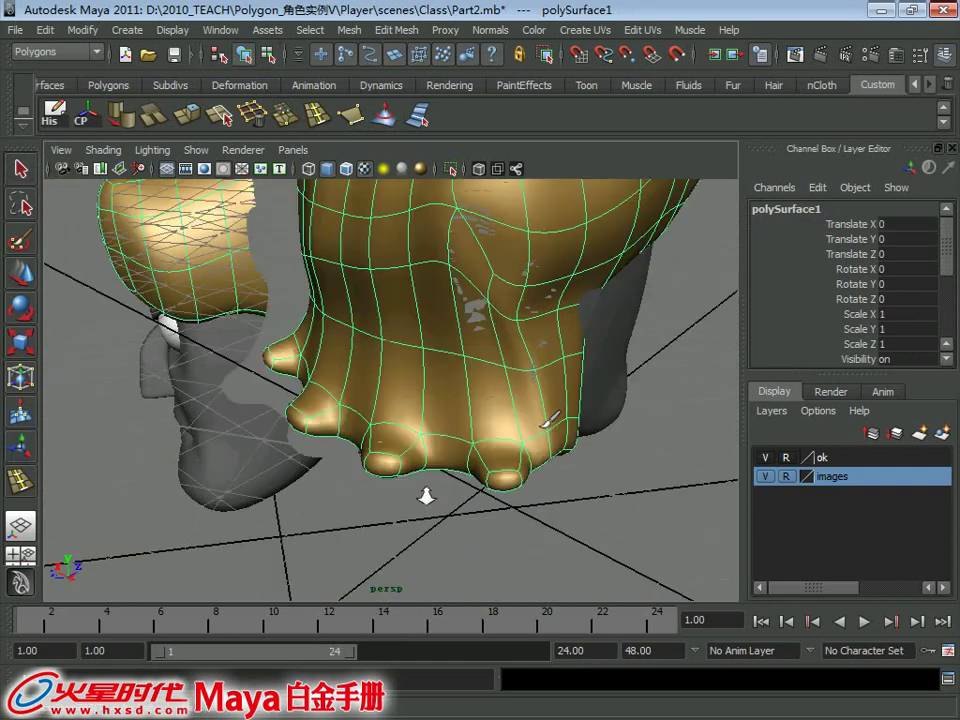
alt+drag(443, 328, 574, 349)
alt+right_drag(574, 349, 425, 462)
mouse_move(425, 462)
alt+mouse_down()
mouse_move(428, 497)
mouse_move(546, 343)
mouse_move(478, 328)
alt+mouse_up()
alt+drag(345, 375, 489, 326)
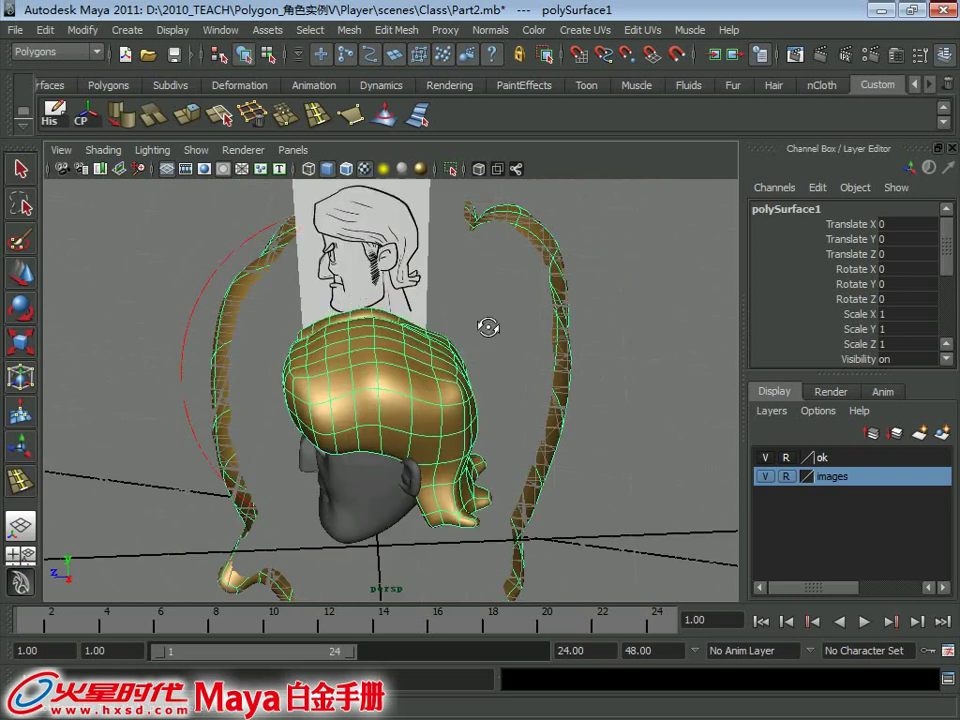
alt+right_drag(435, 369, 490, 425)
alt+drag(487, 422, 450, 425)
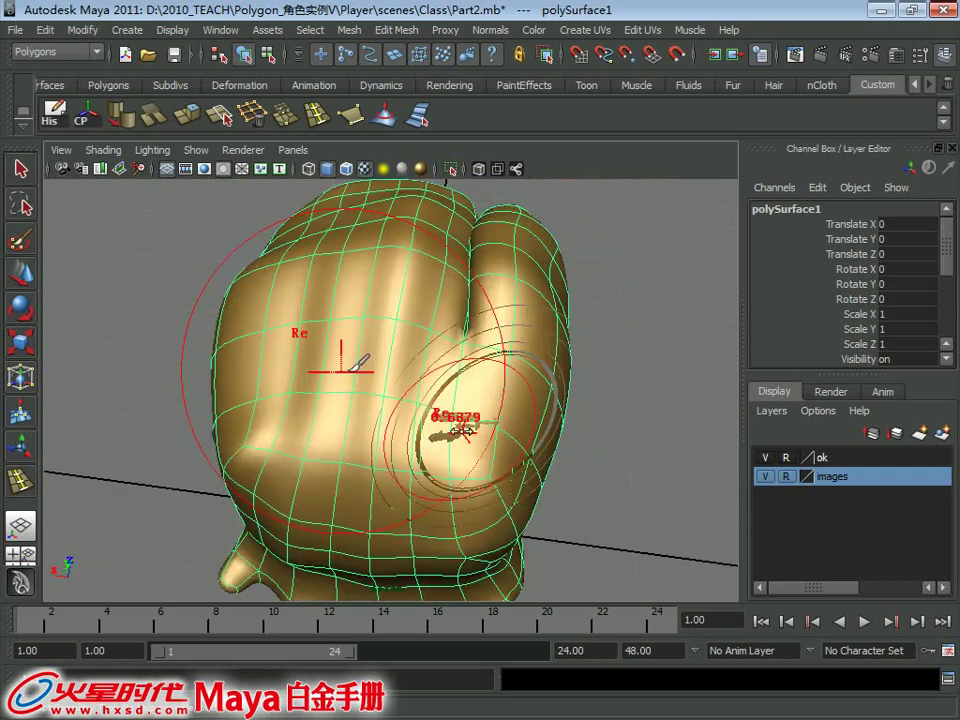
alt+right_drag(504, 386, 186, 388)
Return to a front view of the head and reselect the hair mesh.
alt+drag(186, 388, 595, 552)
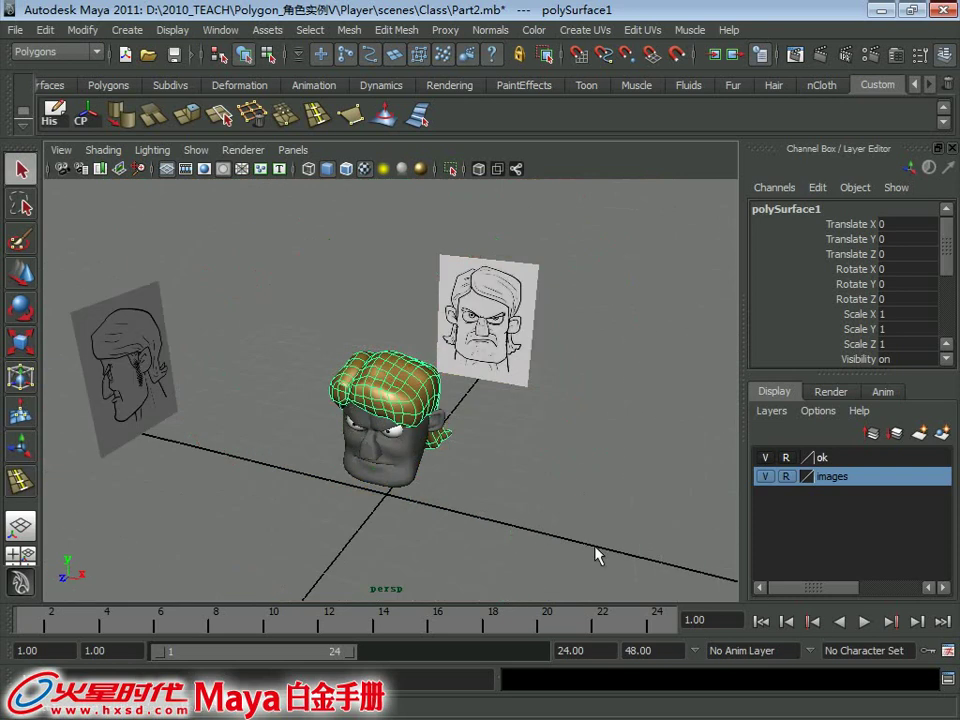
click(595, 552)
mouse_move(595, 552)
alt+right_down()
mouse_move(364, 381)
mouse_move(386, 336)
mouse_move(362, 380)
alt+right_up()
click(362, 380)
mouse_move(362, 380)
alt+mouse_down()
mouse_move(487, 438)
mouse_move(487, 480)
alt+mouse_up()
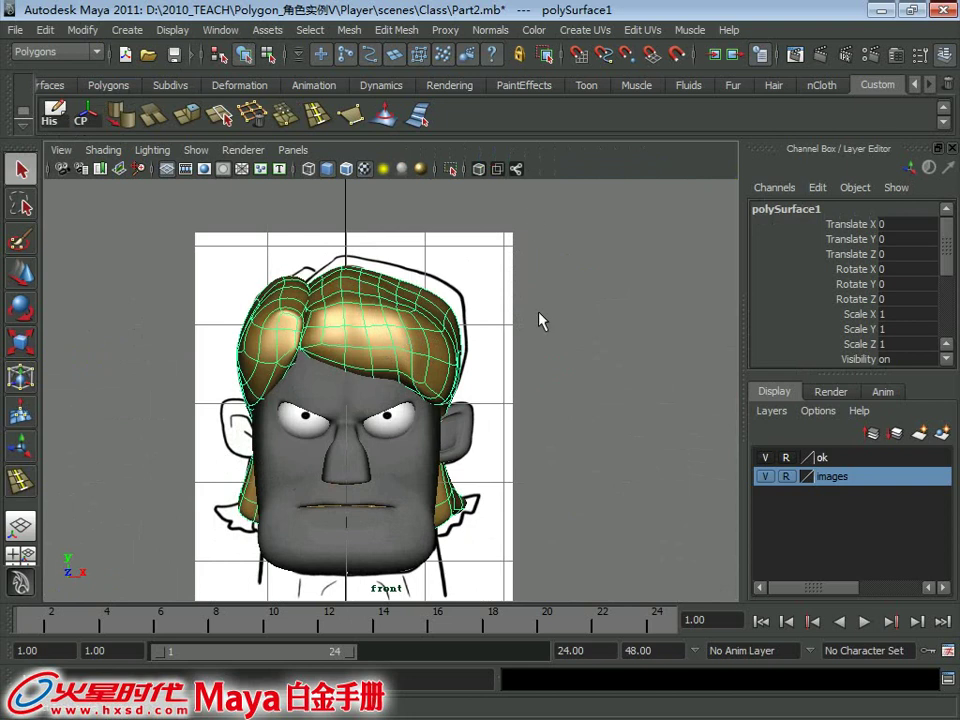
key(F2)
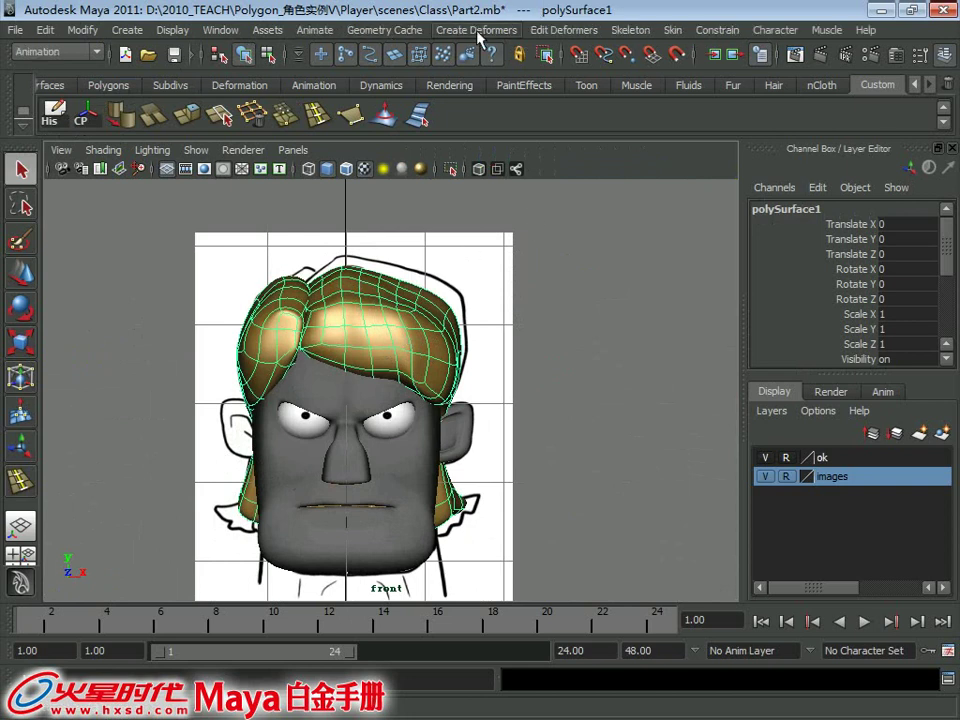
Wrap the hair in a 2×5×2 lattice and pull its top-left points outward to enlarge it.
click(478, 30)
click(478, 75)
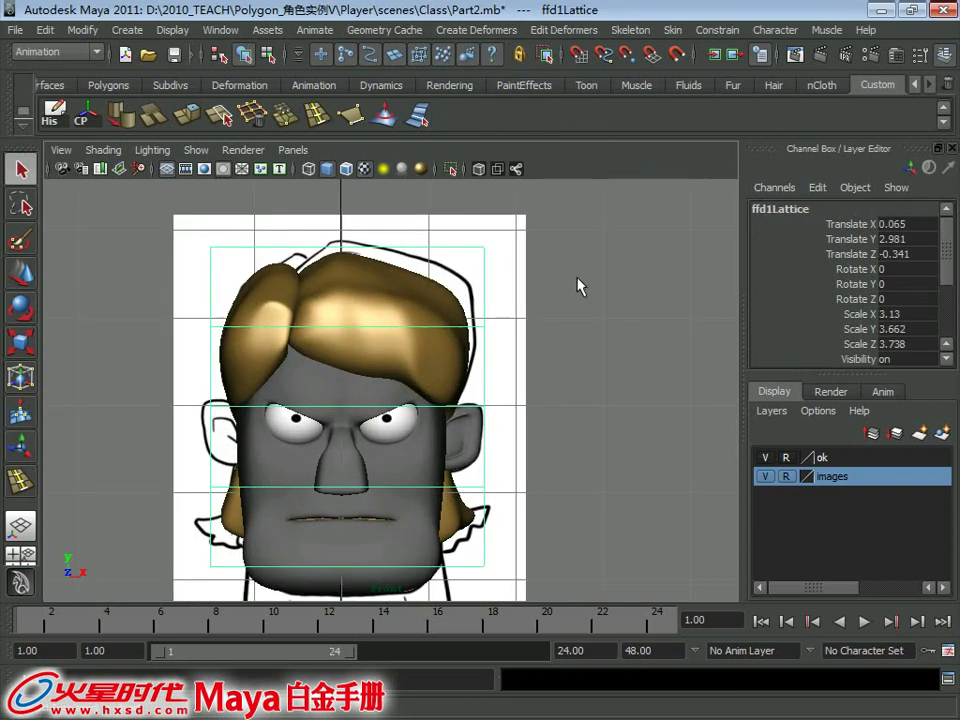
click(440, 300)
click(478, 30)
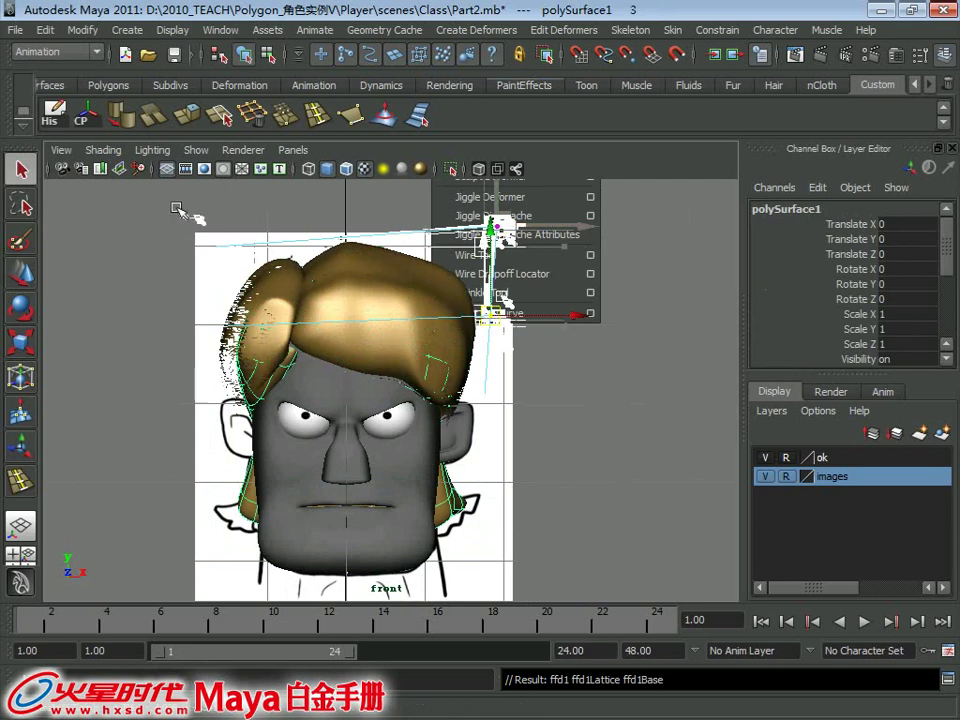
drag(176, 208, 228, 252)
key(w)
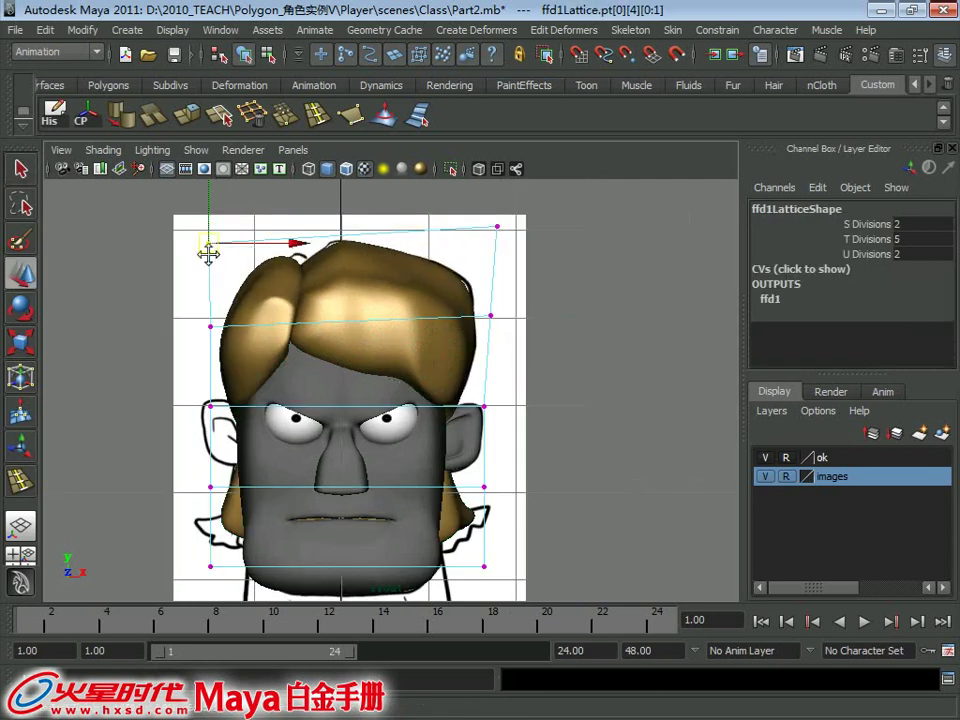
drag(204, 326, 247, 237)
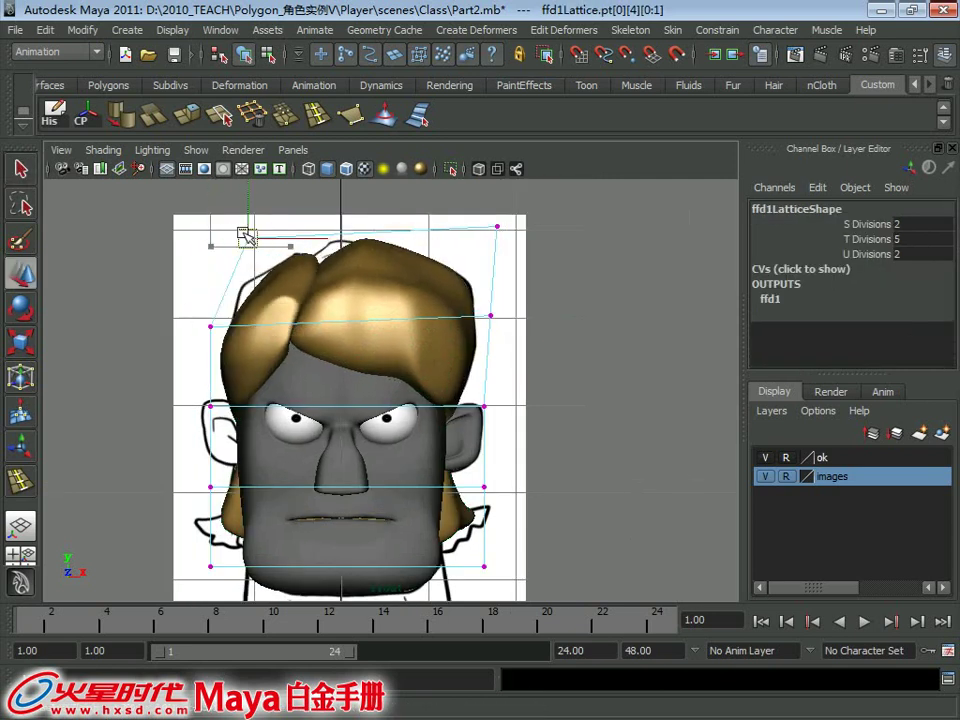
click(386, 272)
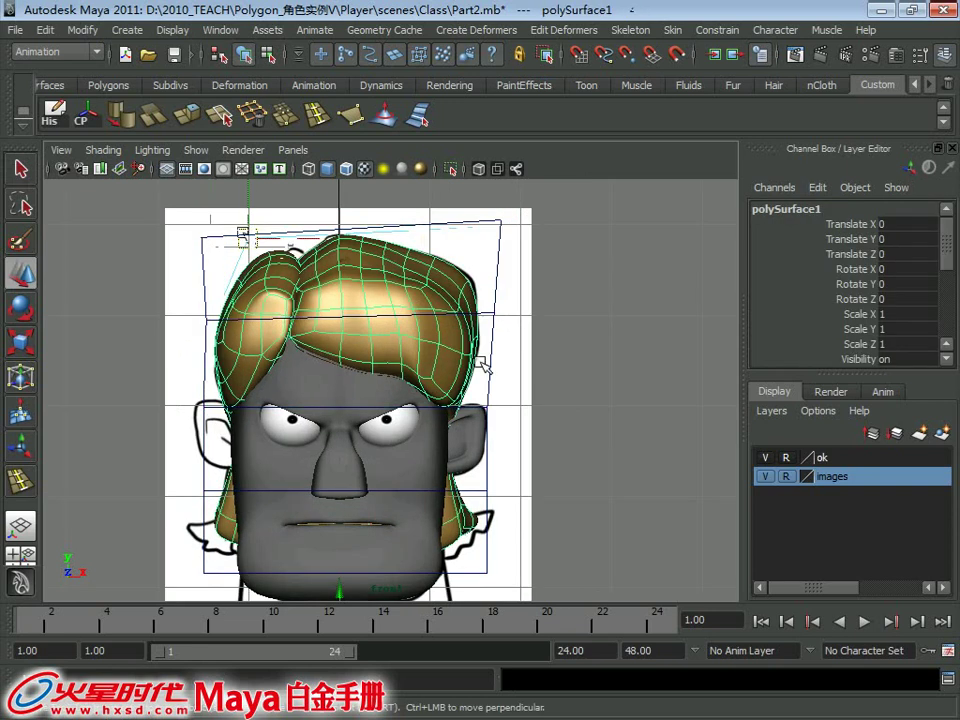
Bake the lattice into the hair, then move the left hair-end vertices left and down.
click(50, 112)
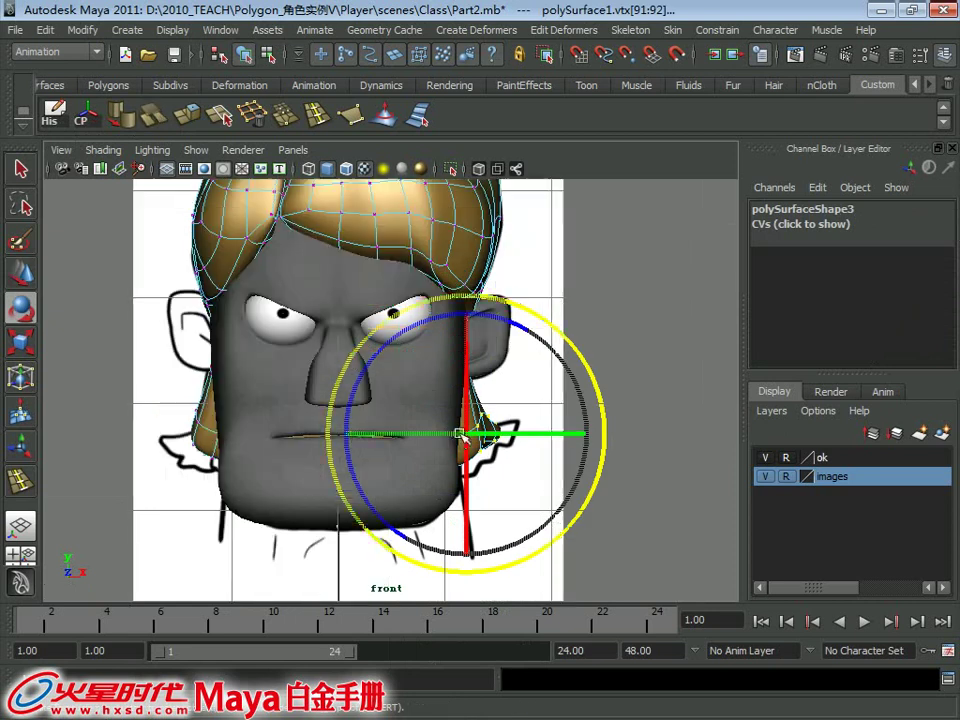
key(w)
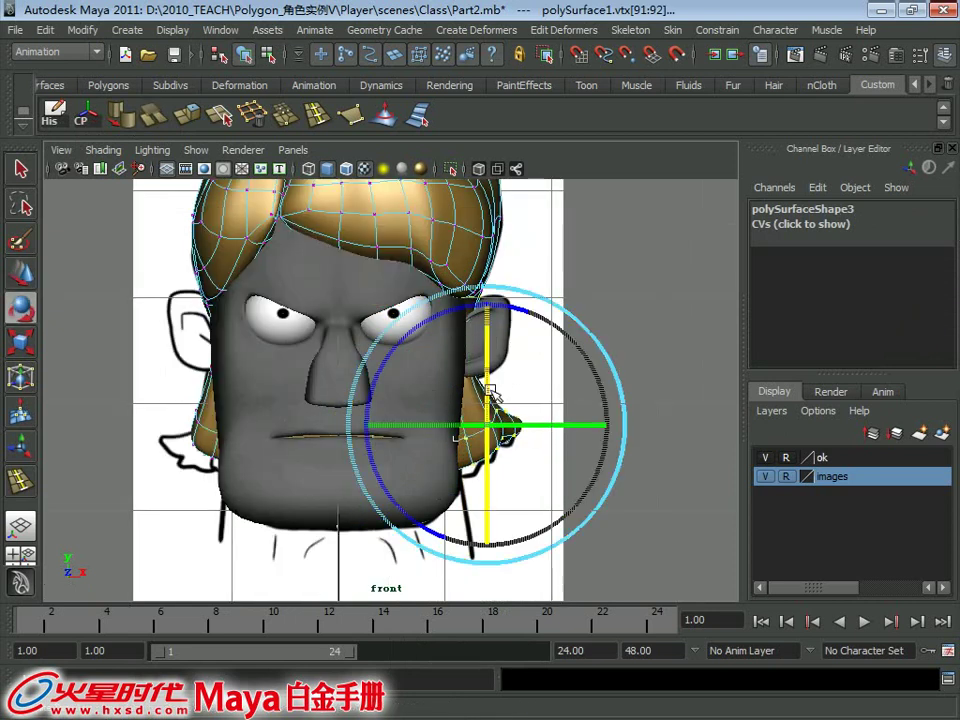
drag(147, 389, 256, 496)
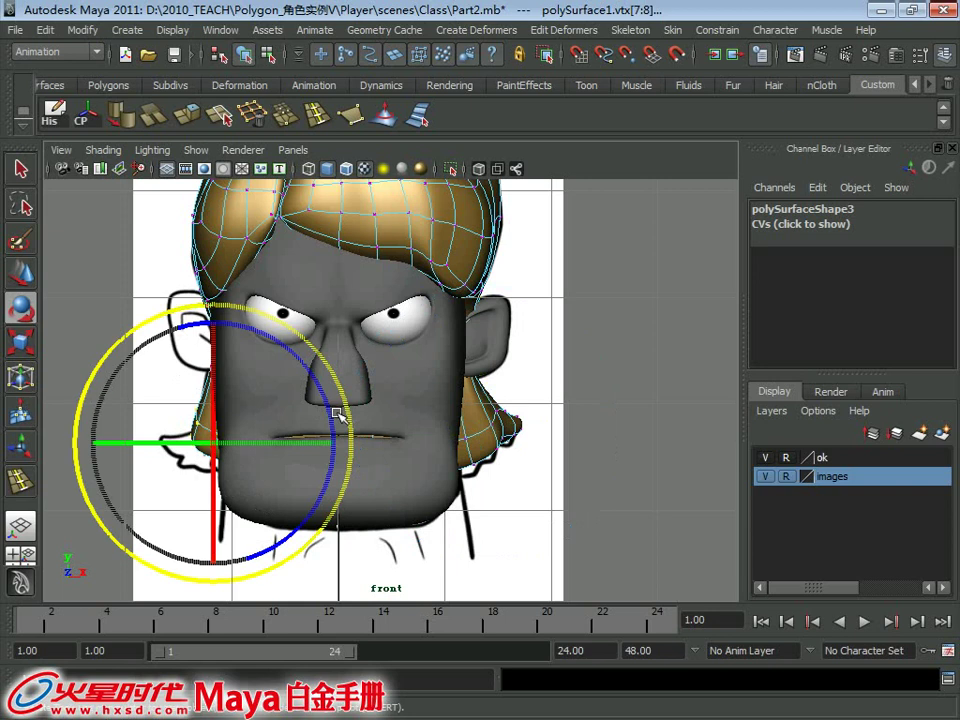
key(w)
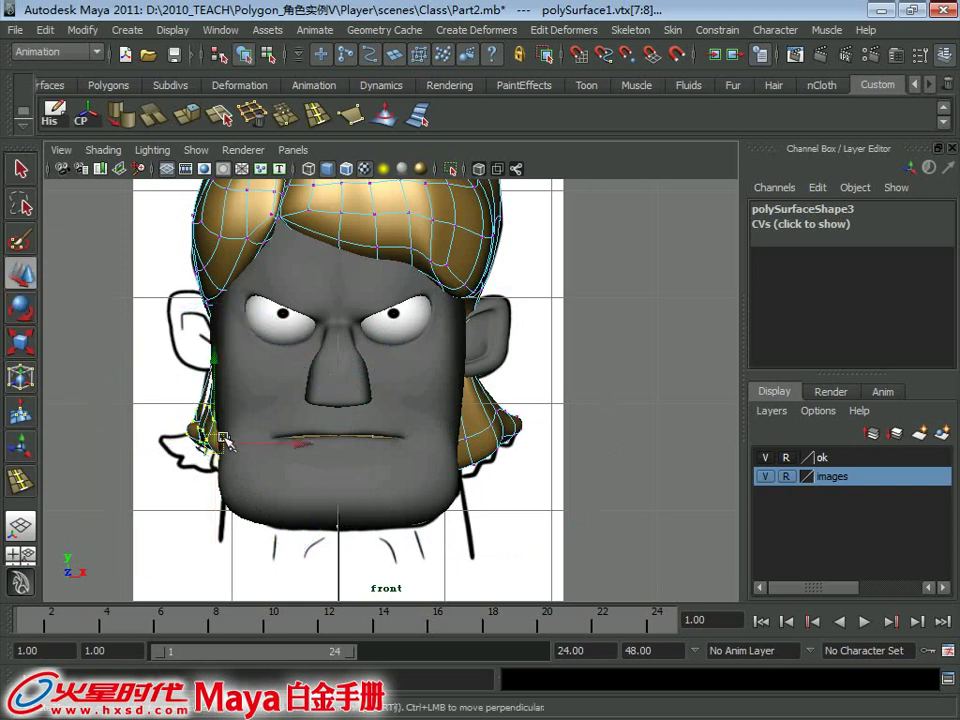
drag(208, 439, 197, 450)
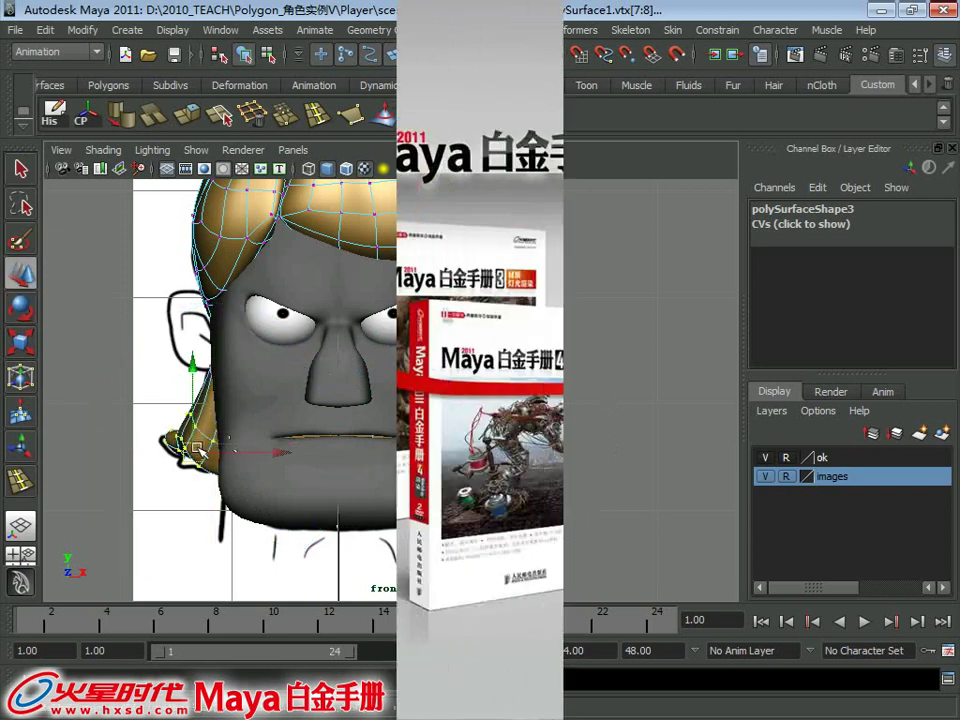